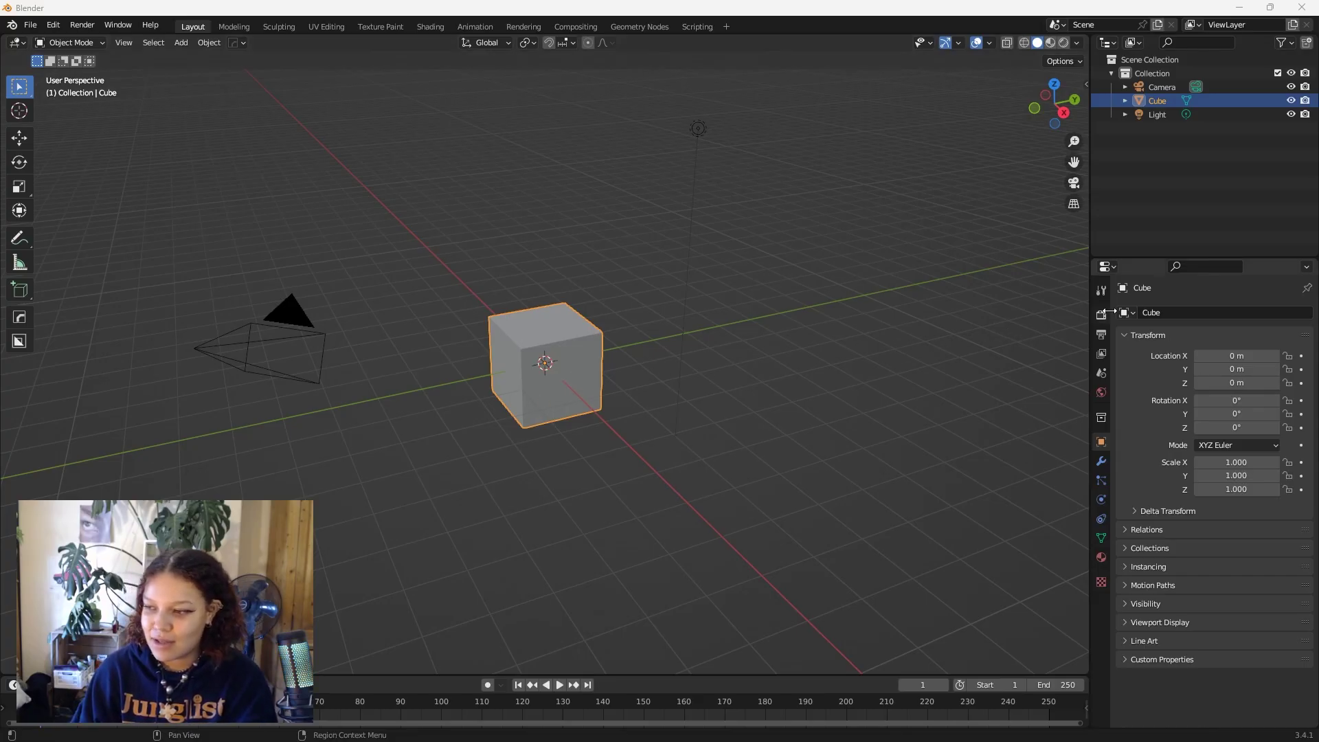
# Delete the default cube and paste the copied saw blade into the scene
pyautogui.press('x')
pyautogui.click(549, 414)
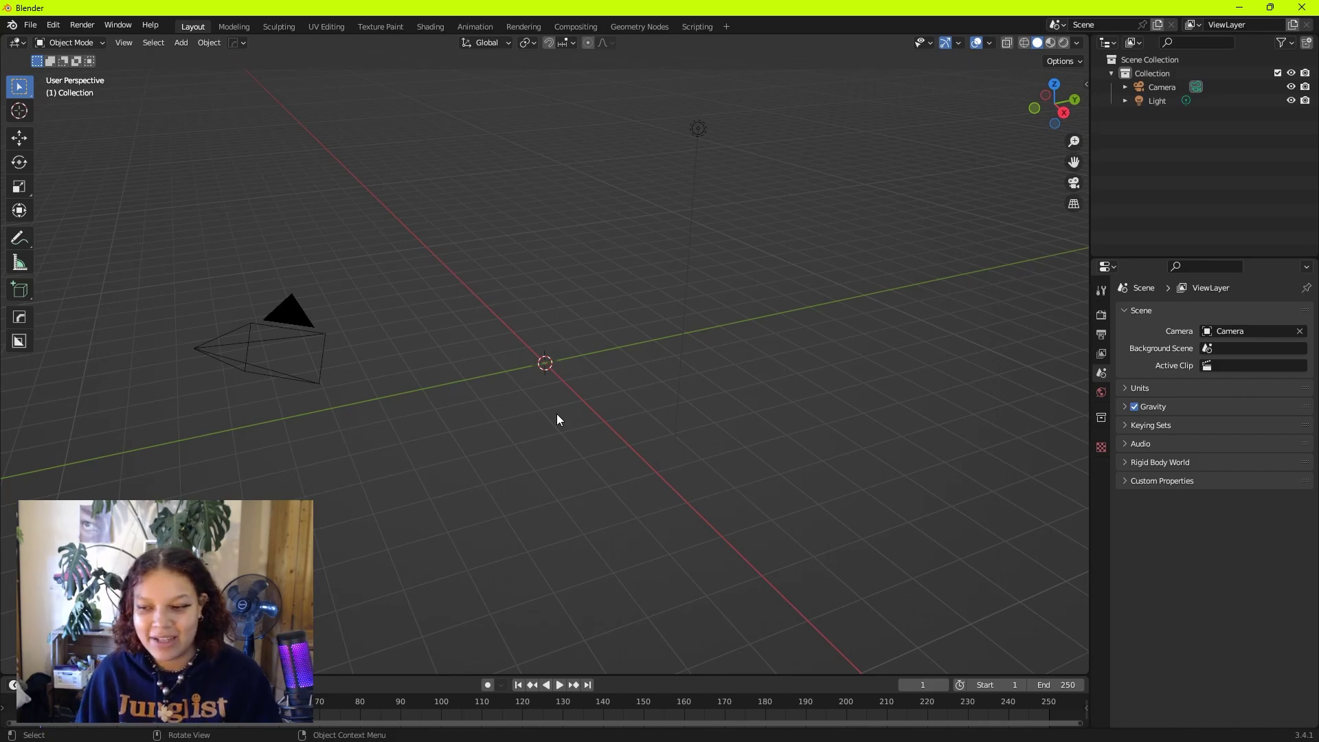
pyautogui.hotkey('ctrl', 'v')
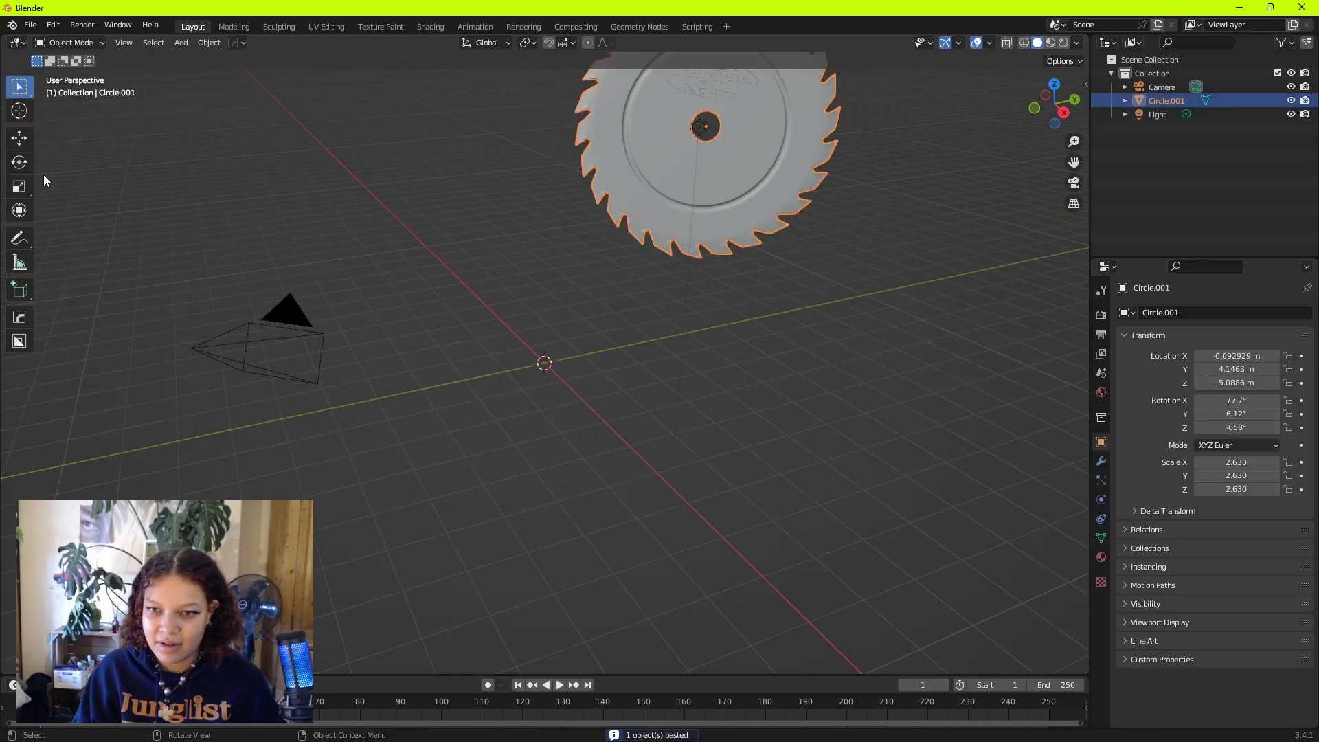
# Raise the saw blade along Z to 2.7295 m above the grid centre
pyautogui.click(19, 138)
pyautogui.scroll(-2, 481, 151)
pyautogui.press('g')
pyautogui.press('z')
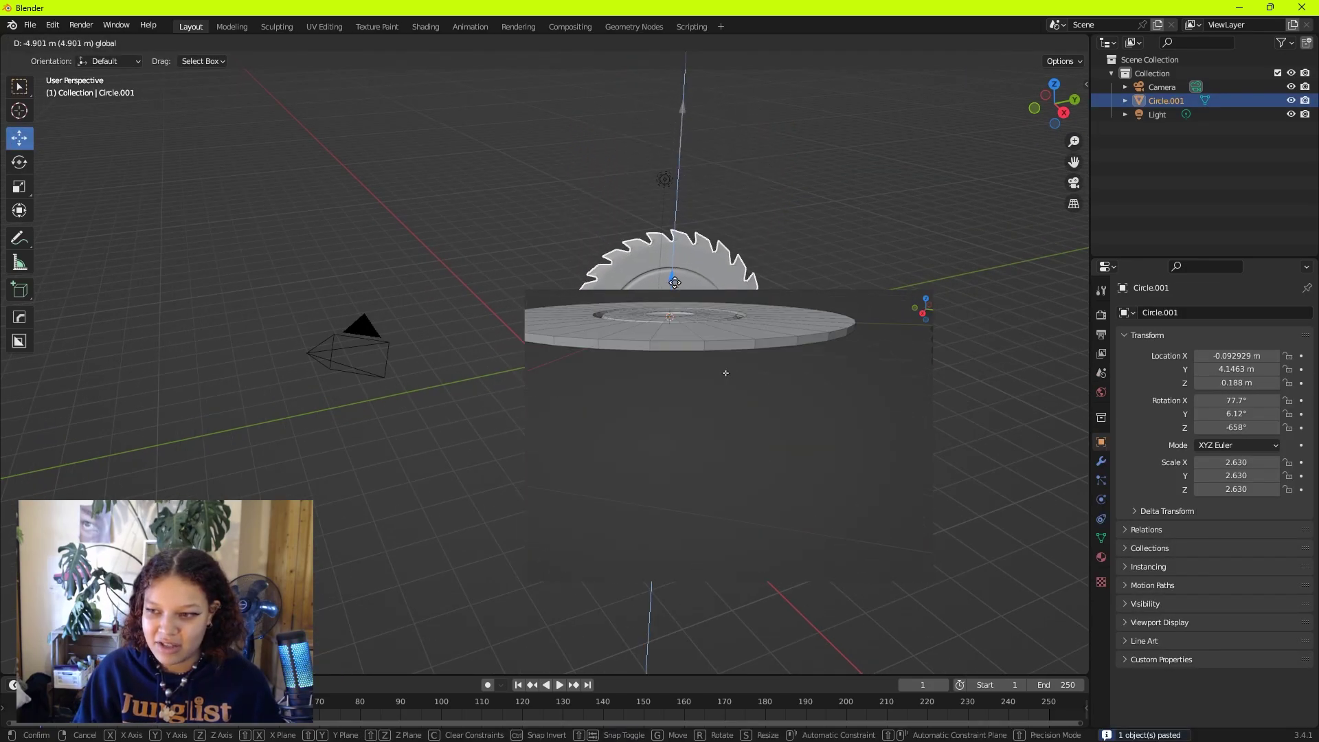
pyautogui.click(550, 279)
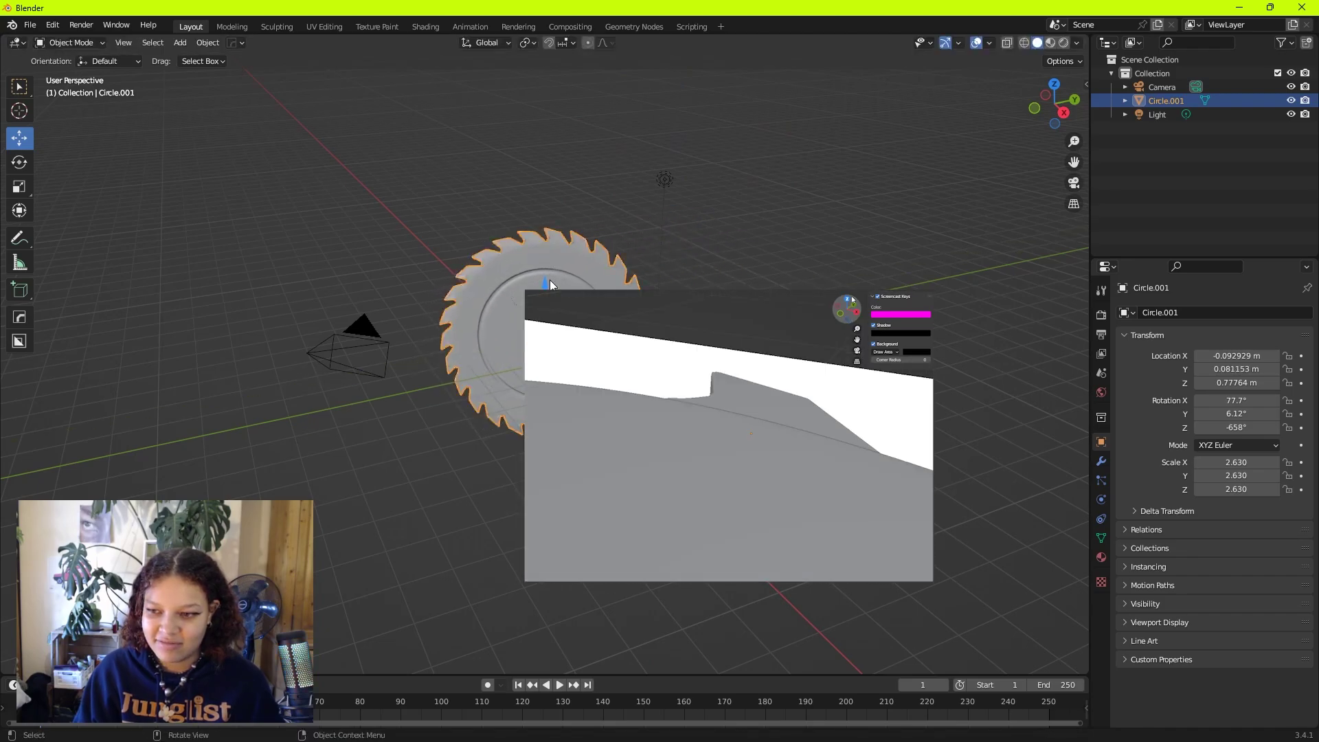
pyautogui.moveTo(550, 279); pyautogui.dragTo(552, 254)
pyautogui.click(727, 277)
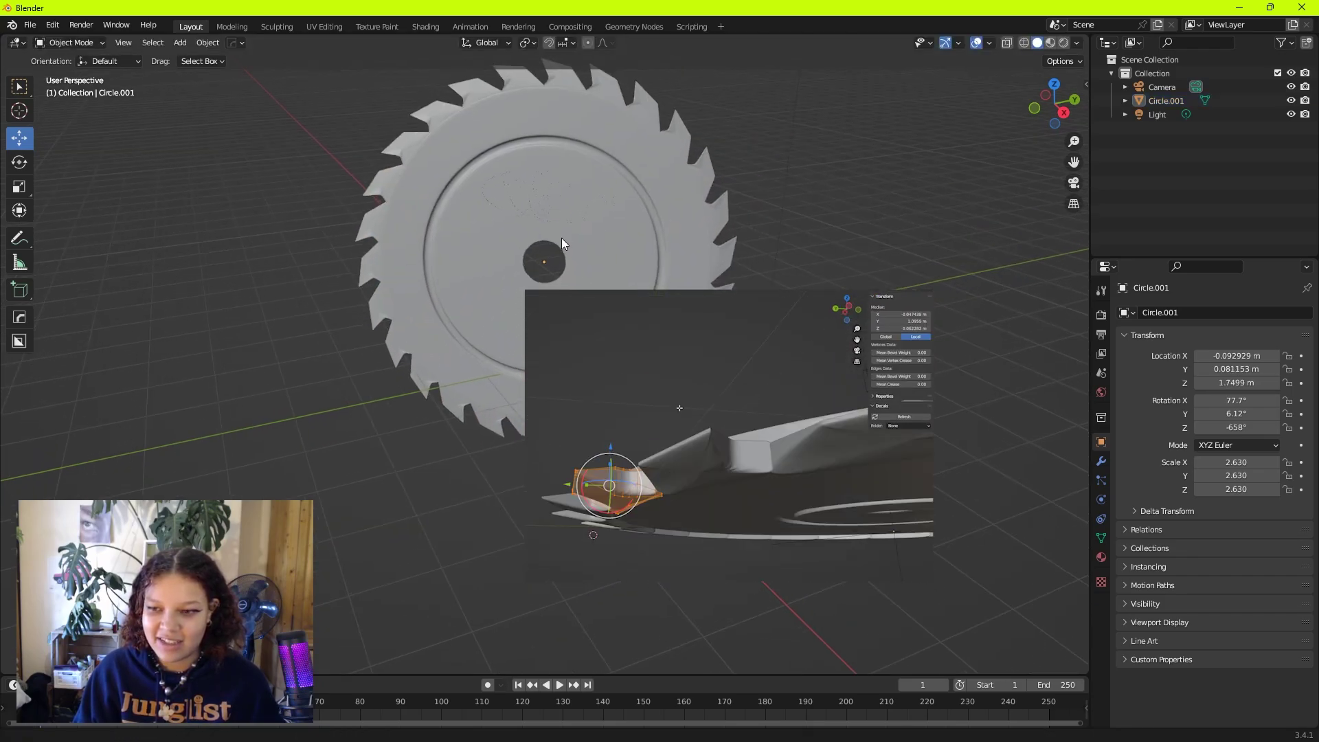
pyautogui.moveTo(562, 238); pyautogui.dragTo(518, 333, button='middle')
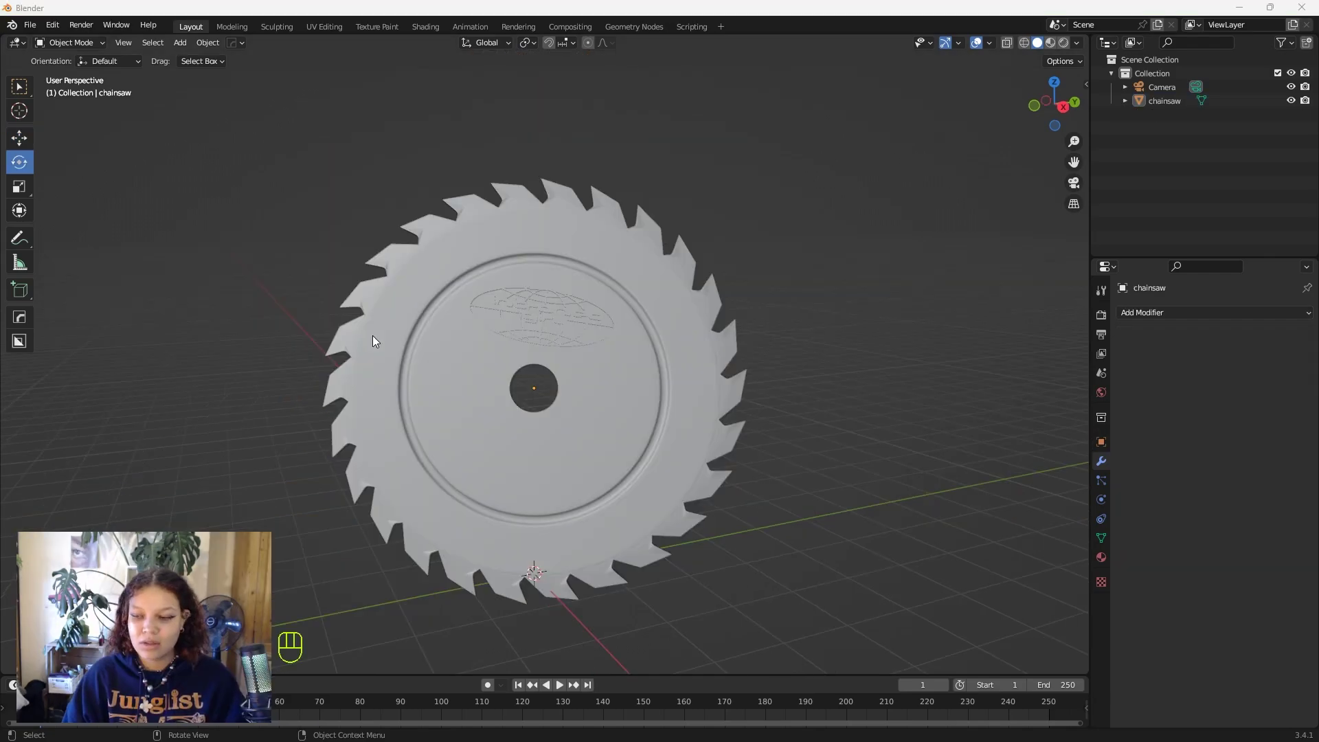
# Look through the camera with Camera to View locked, and frame the whole blade centred
pyautogui.scroll(-5, 567, 249)
pyautogui.scroll(4, 563, 257)
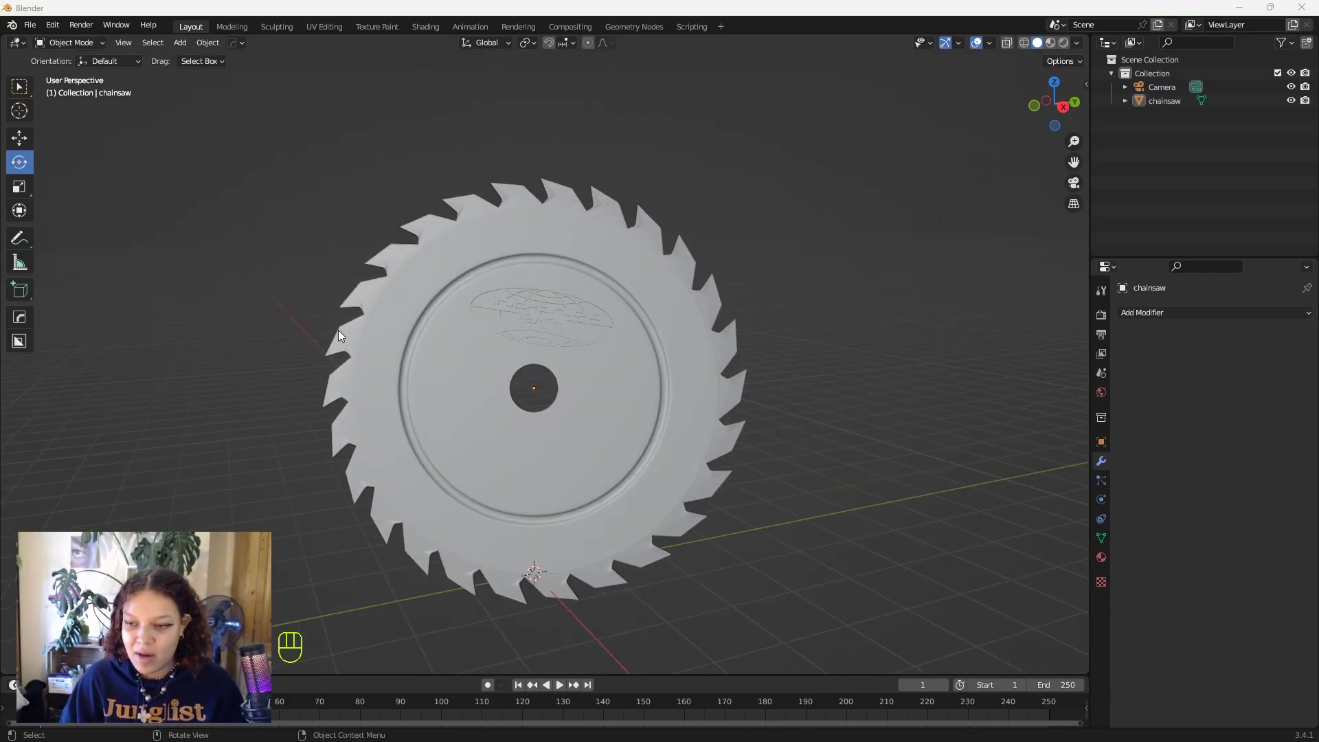
pyautogui.press('KP_0')
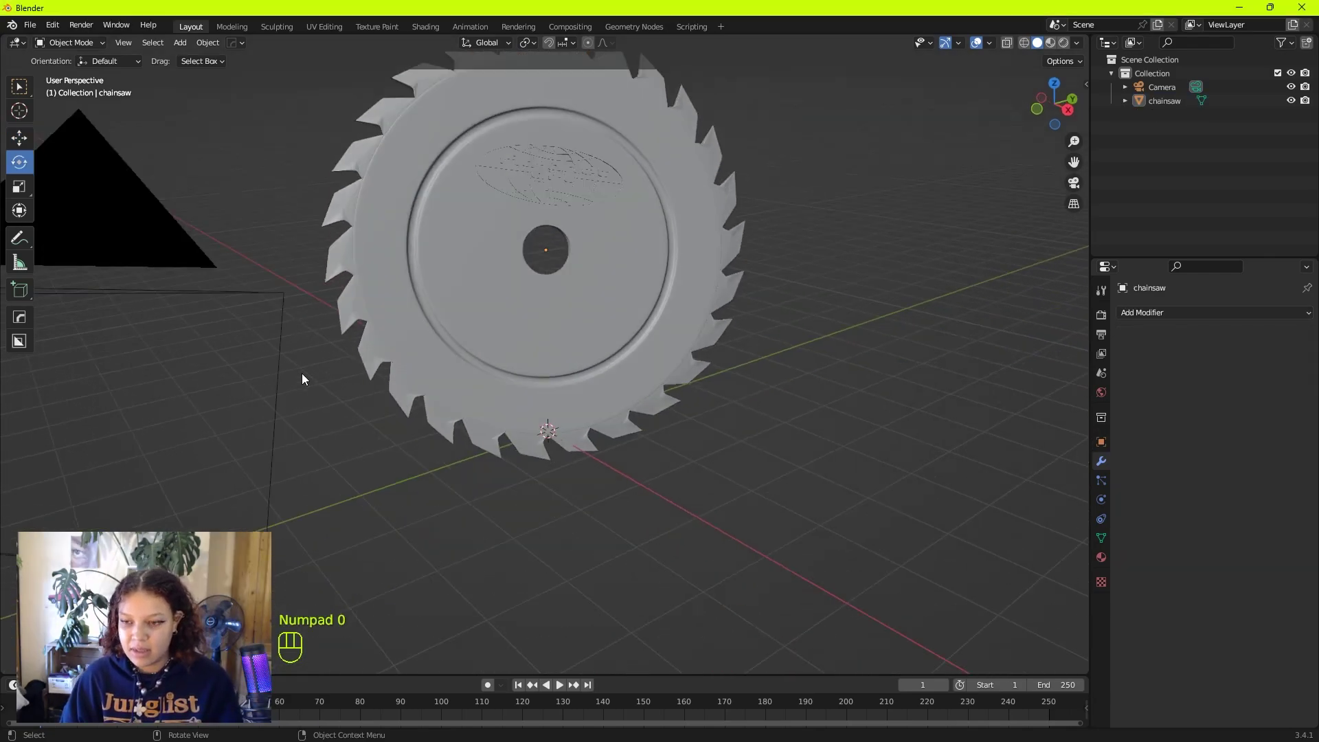
pyautogui.press('n')
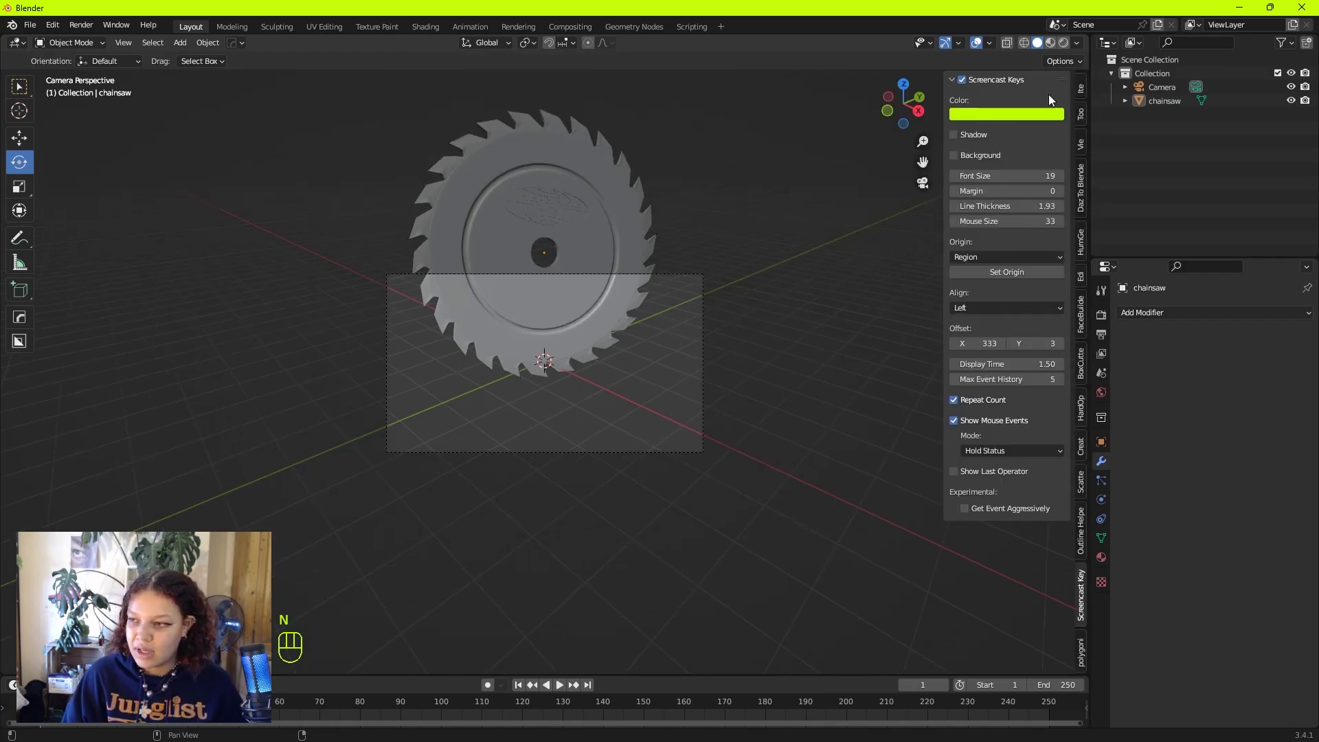
pyautogui.click(1076, 94)
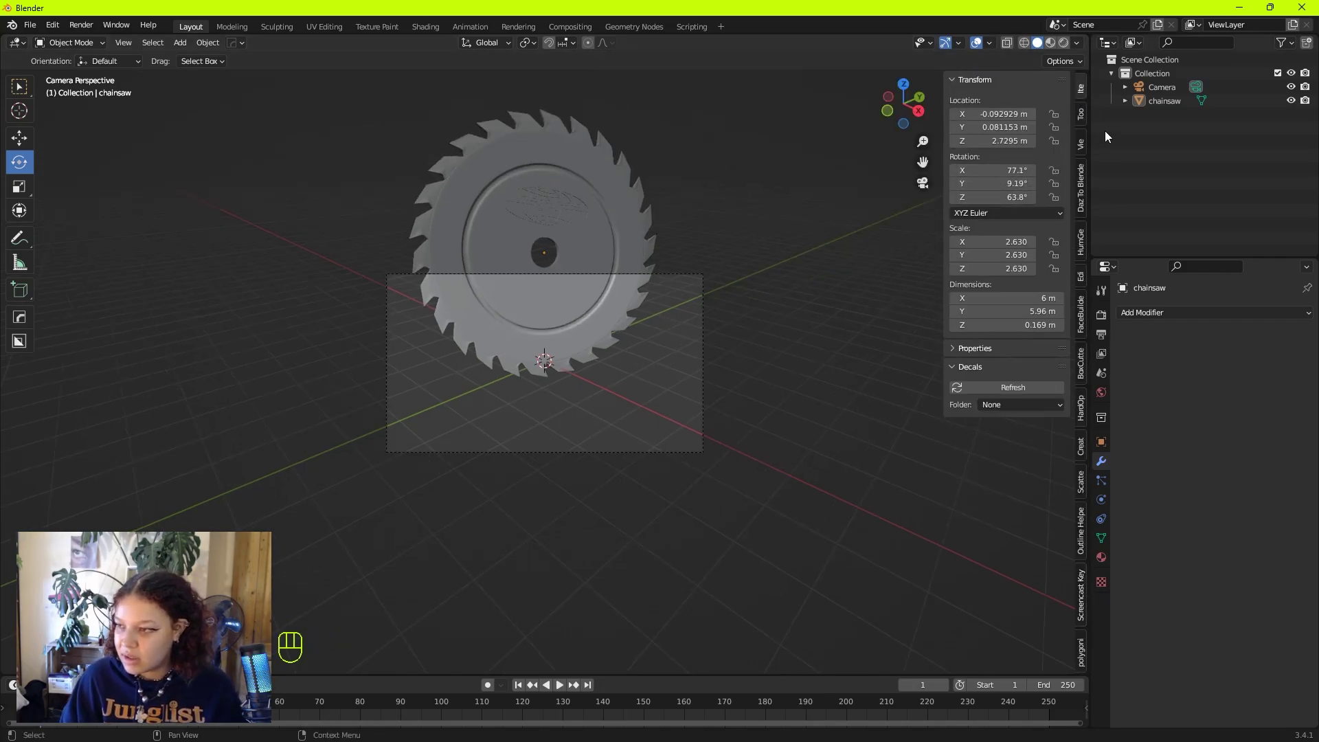
pyautogui.click(1080, 146)
pyautogui.click(1004, 251)
pyautogui.keyDown('shift'); pyautogui.moveTo(618, 288); pyautogui.dragTo(535, 375, button='middle'); pyautogui.keyUp('shift')
pyautogui.scroll(-1, 535, 374)
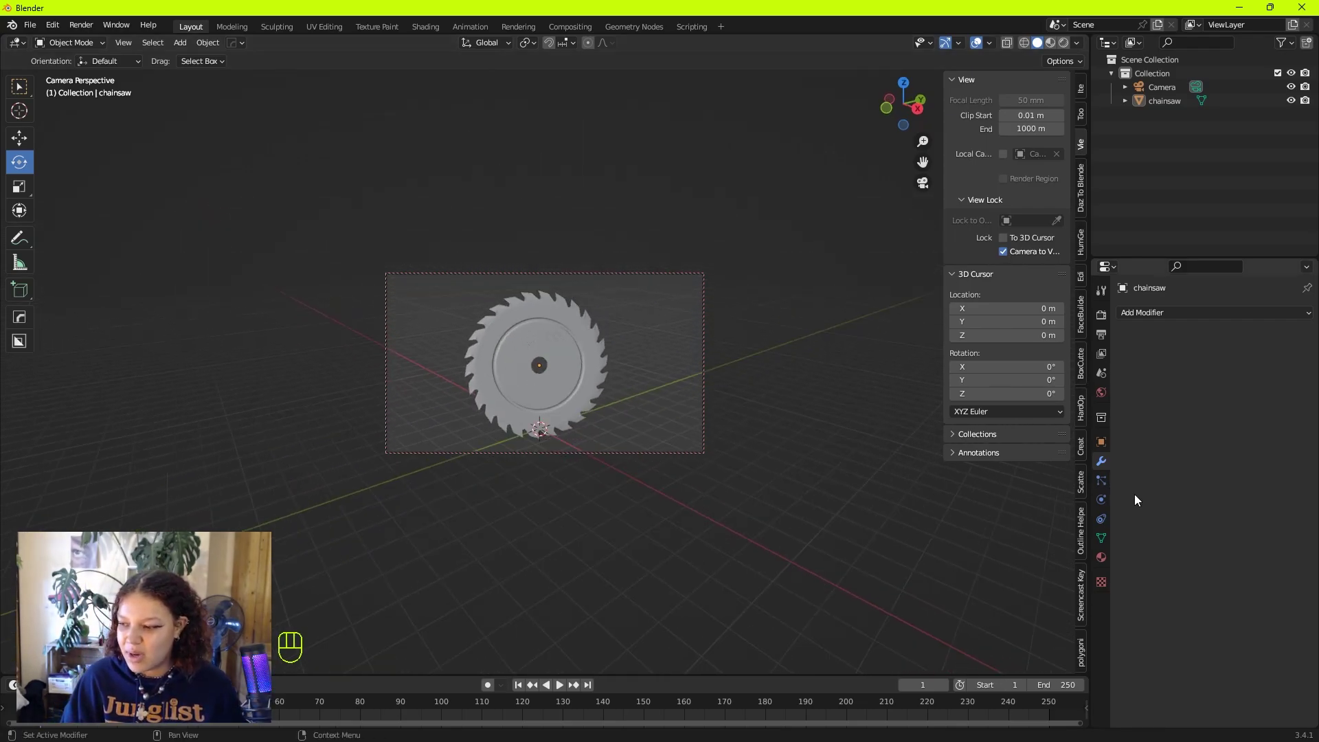
# Set the render Resolution Y to 1920 px for a square 1920 × 1920 output
pyautogui.click(1101, 335)
pyautogui.click(1240, 343)
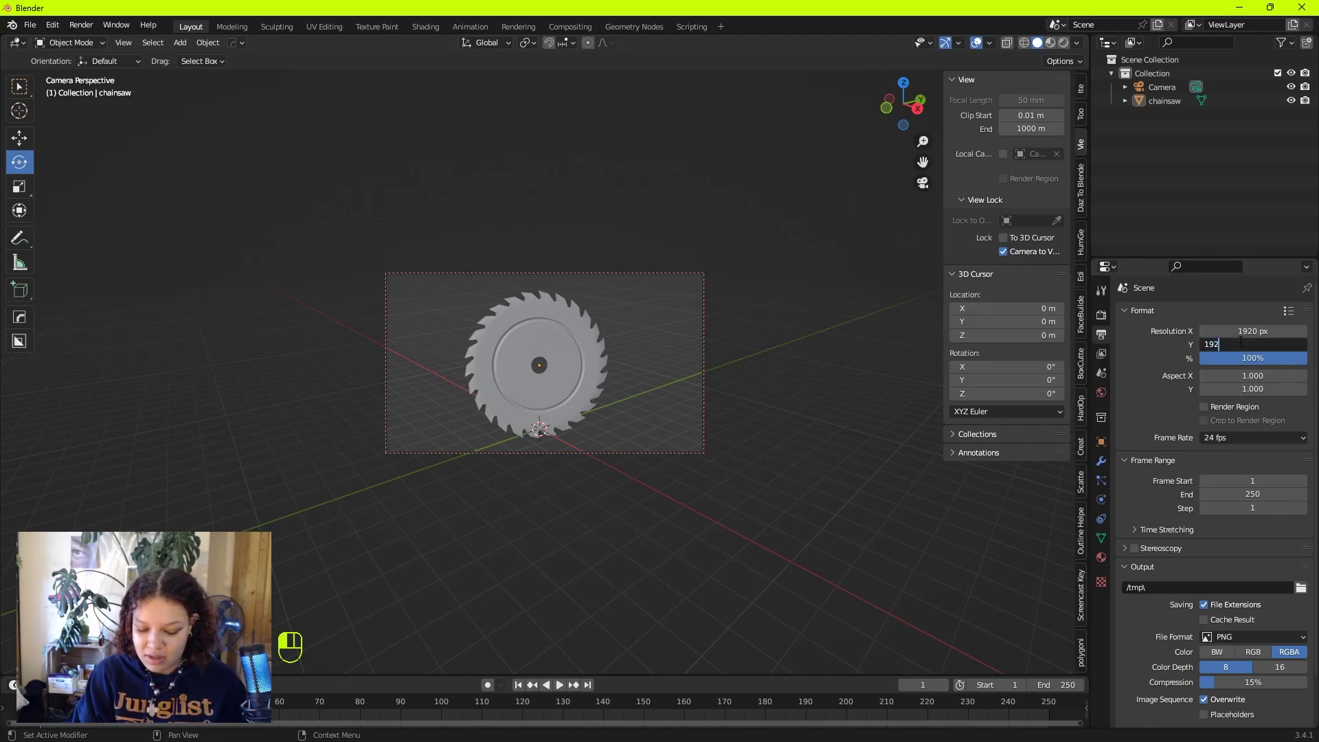
pyautogui.press('Return')
pyautogui.scroll(4, 605, 378)
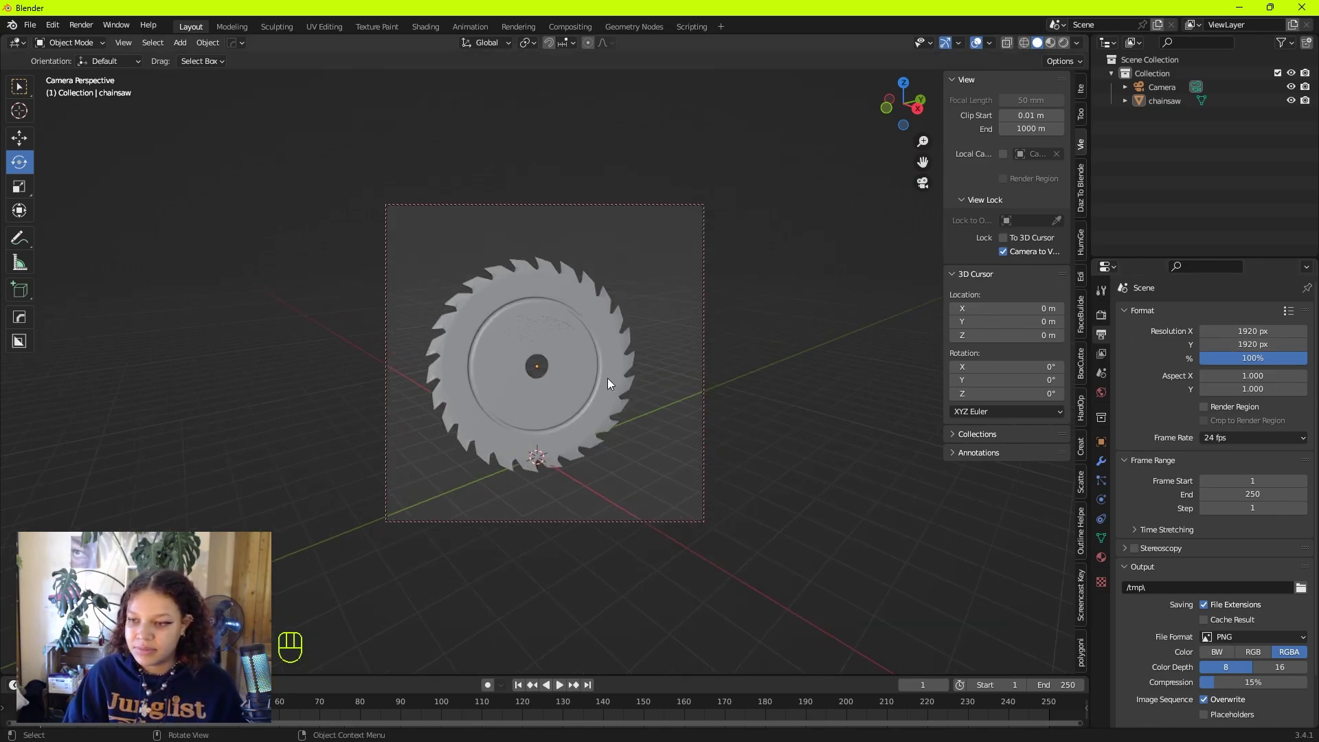
pyautogui.scroll(-2, 594, 378)
# Orbit the locked camera so the saw turns sideways, then untick Camera to View
pyautogui.moveTo(580, 367); pyautogui.dragTo(498, 357, button='middle')
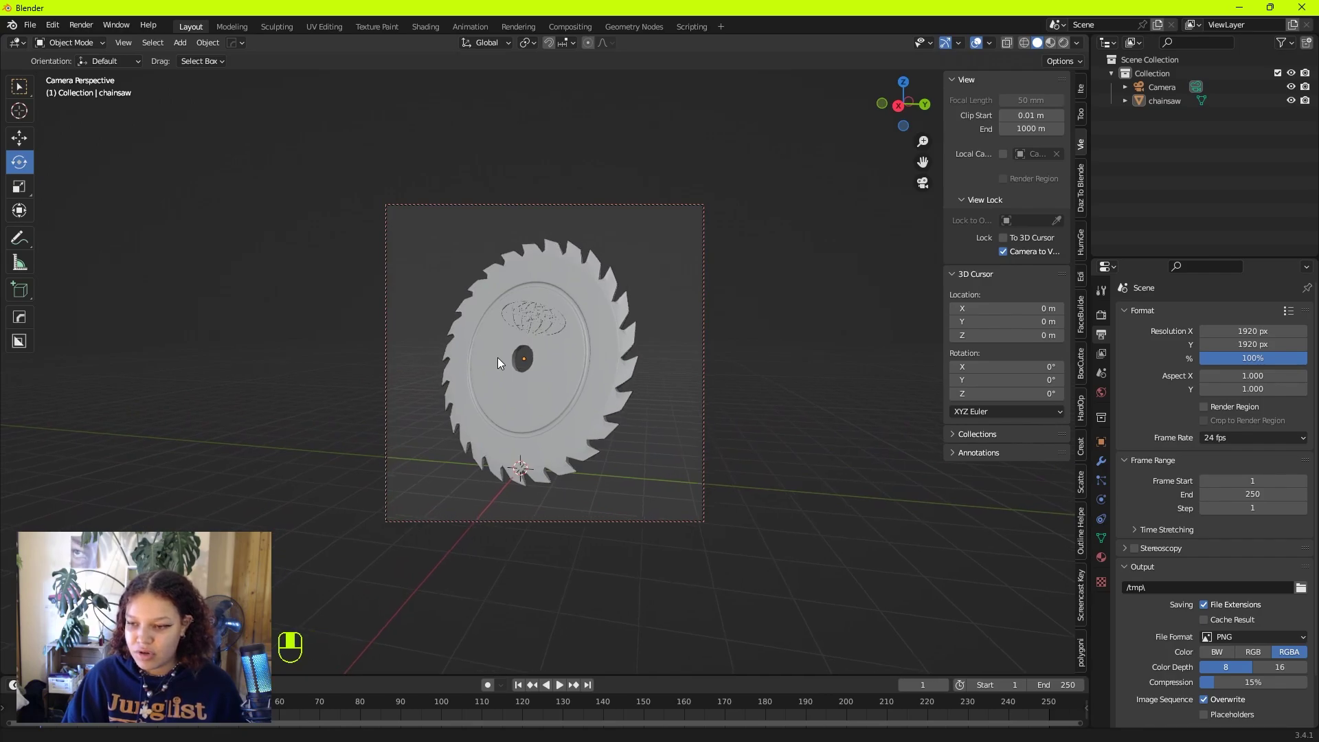
pyautogui.click(1003, 251)
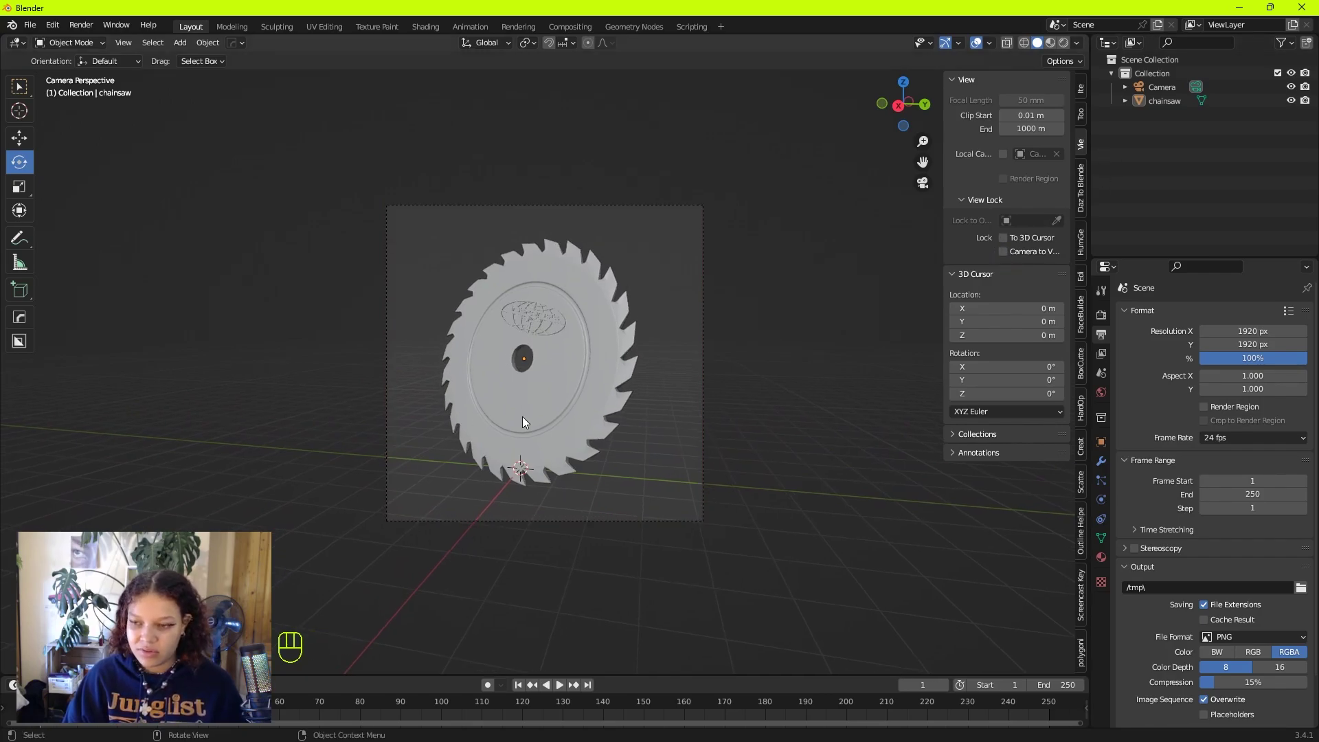
pyautogui.scroll(5, 596, 393)
pyautogui.scroll(-2, 599, 397)
pyautogui.scroll(2, 595, 385)
pyautogui.scroll(-4, 596, 386)
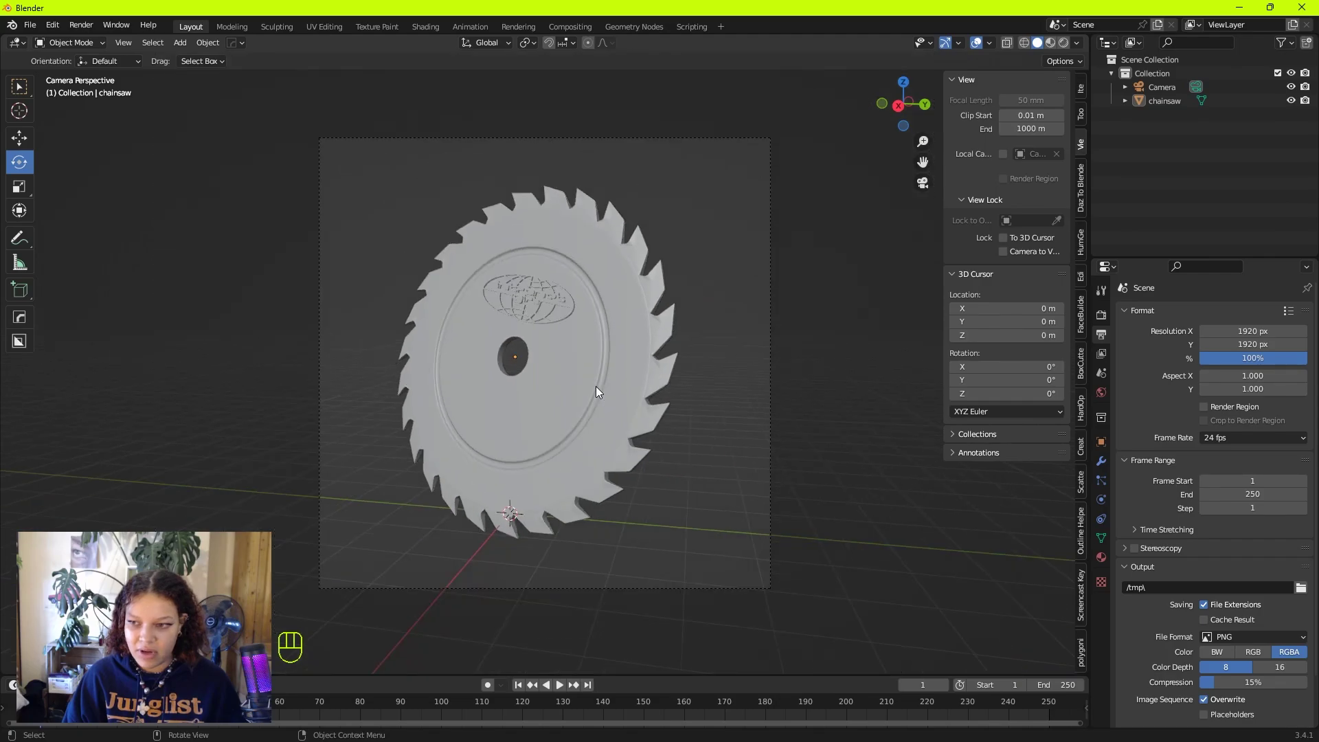
pyautogui.scroll(1, 595, 388)
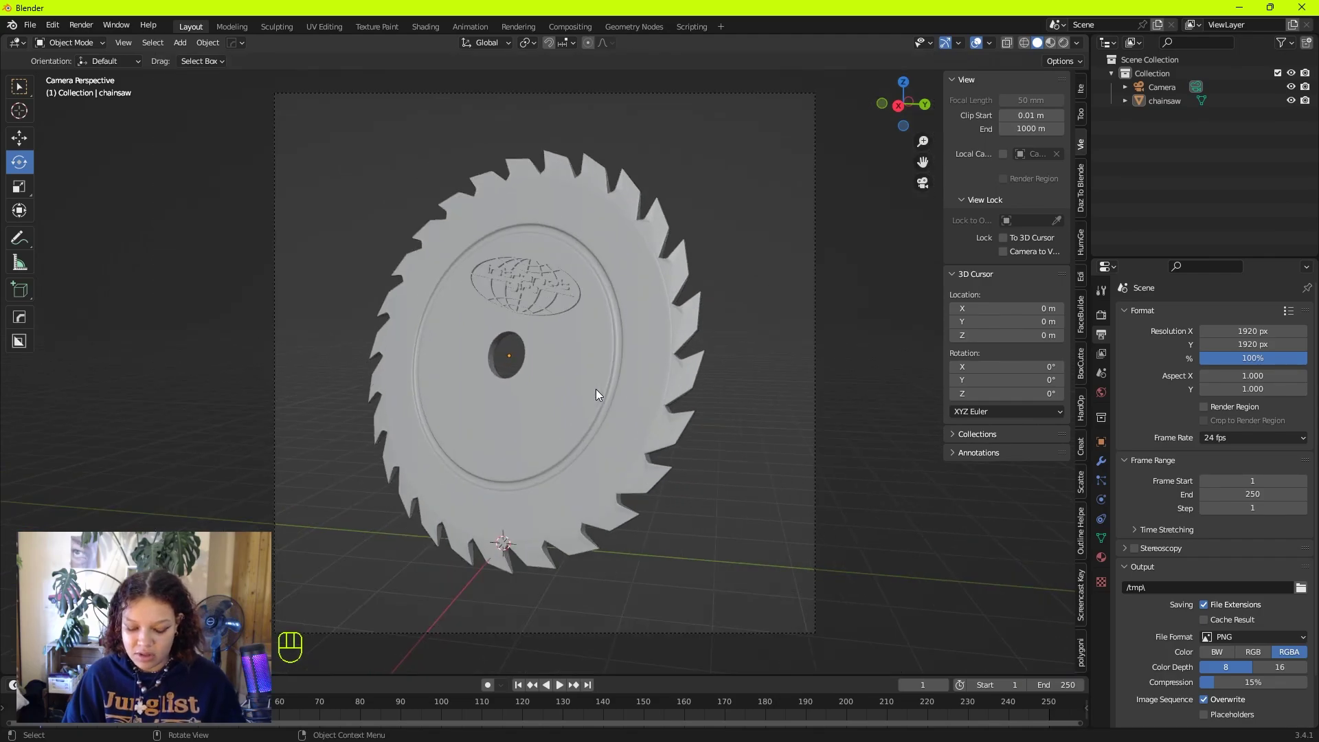
# Hide the sidebar and split the viewport into two side-by-side 3D views
pyautogui.press('n')
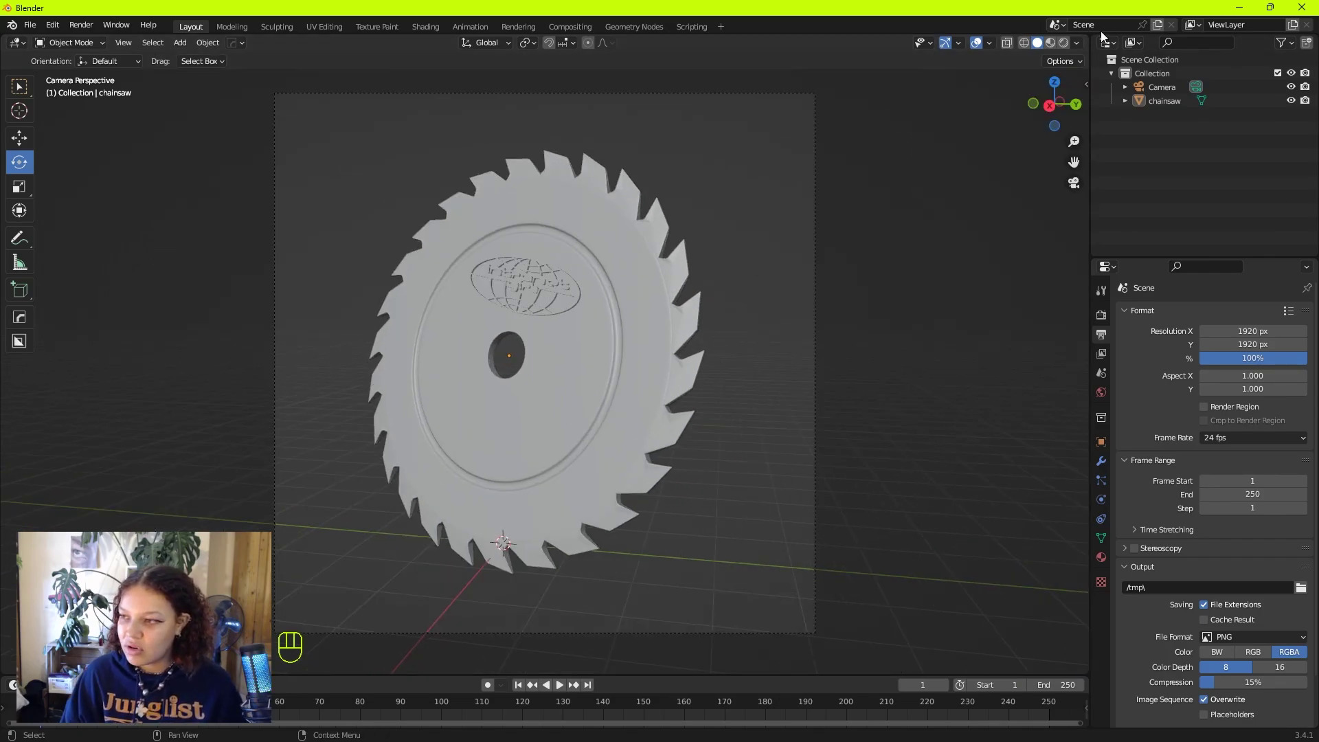
pyautogui.moveTo(1091, 36); pyautogui.dragTo(924, 63)
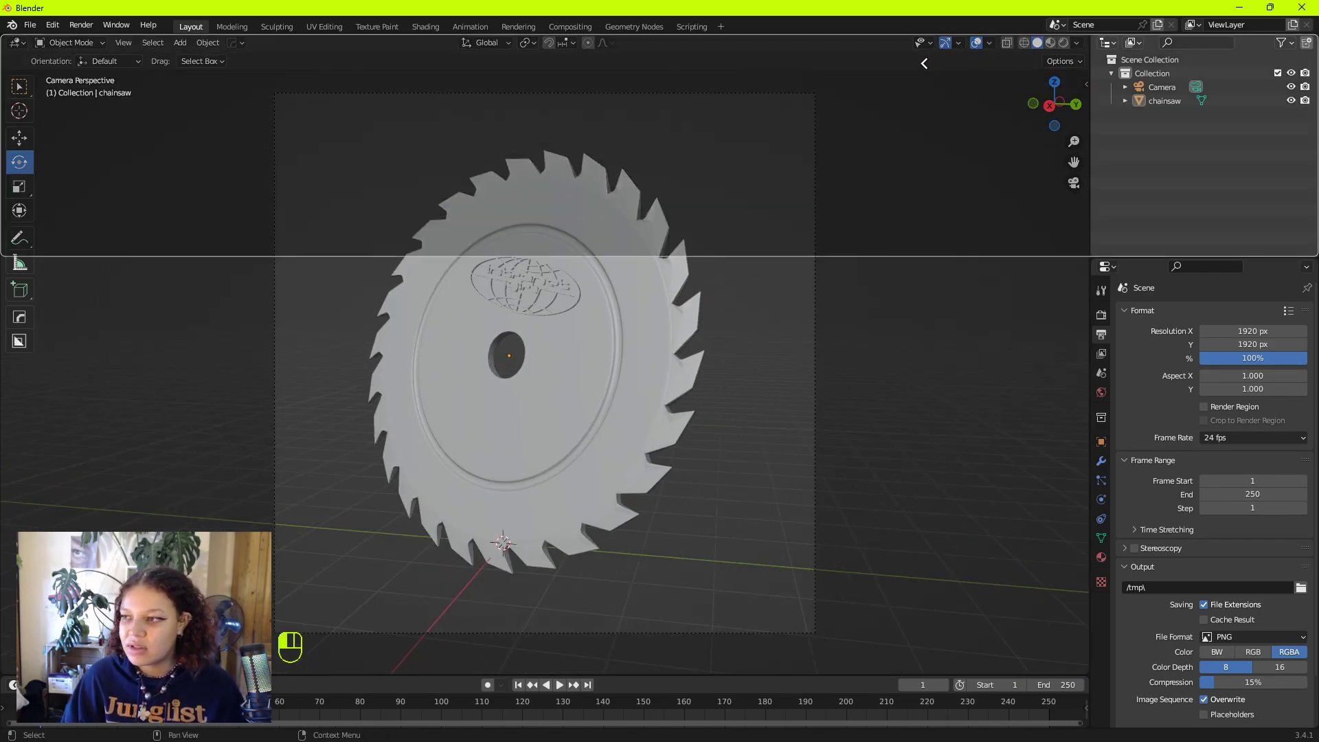
pyautogui.moveTo(930, 117); pyautogui.dragTo(334, 116)
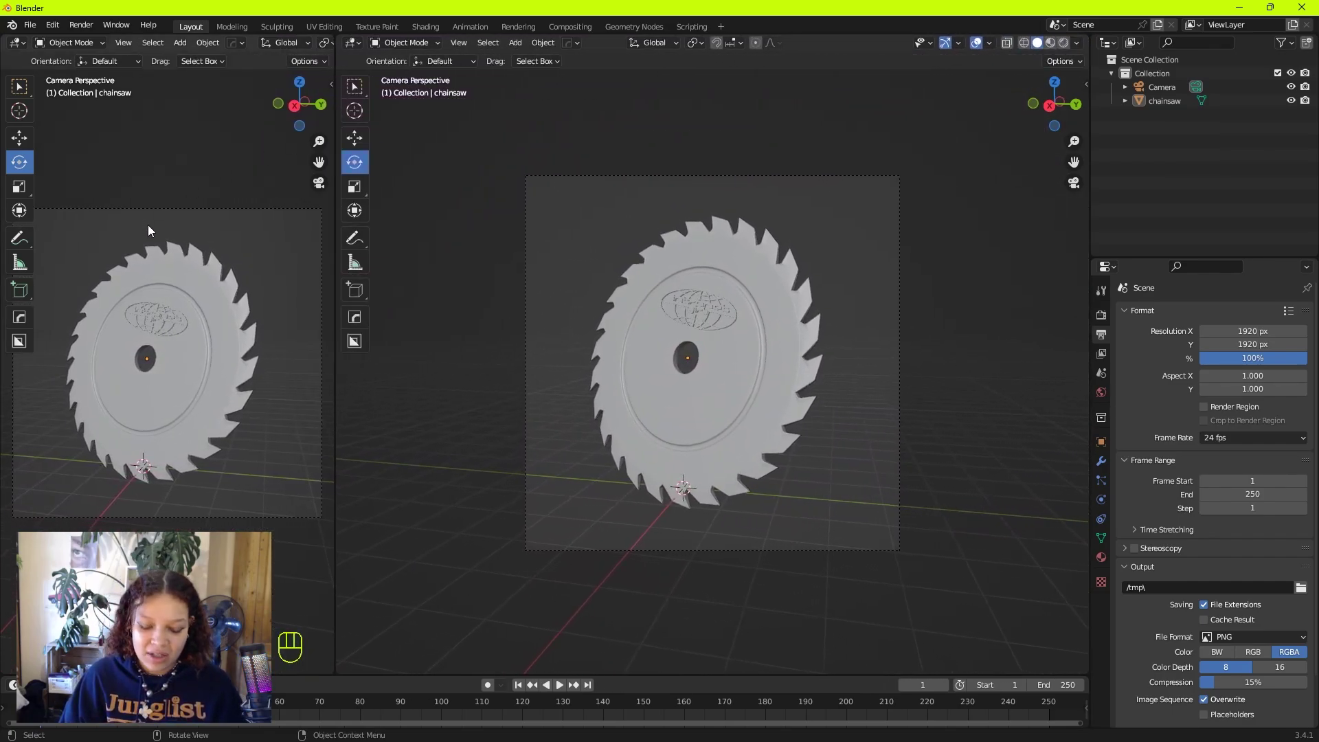
# Select the camera and raise its Viewport Display passepartout to 0.980
pyautogui.press('t')
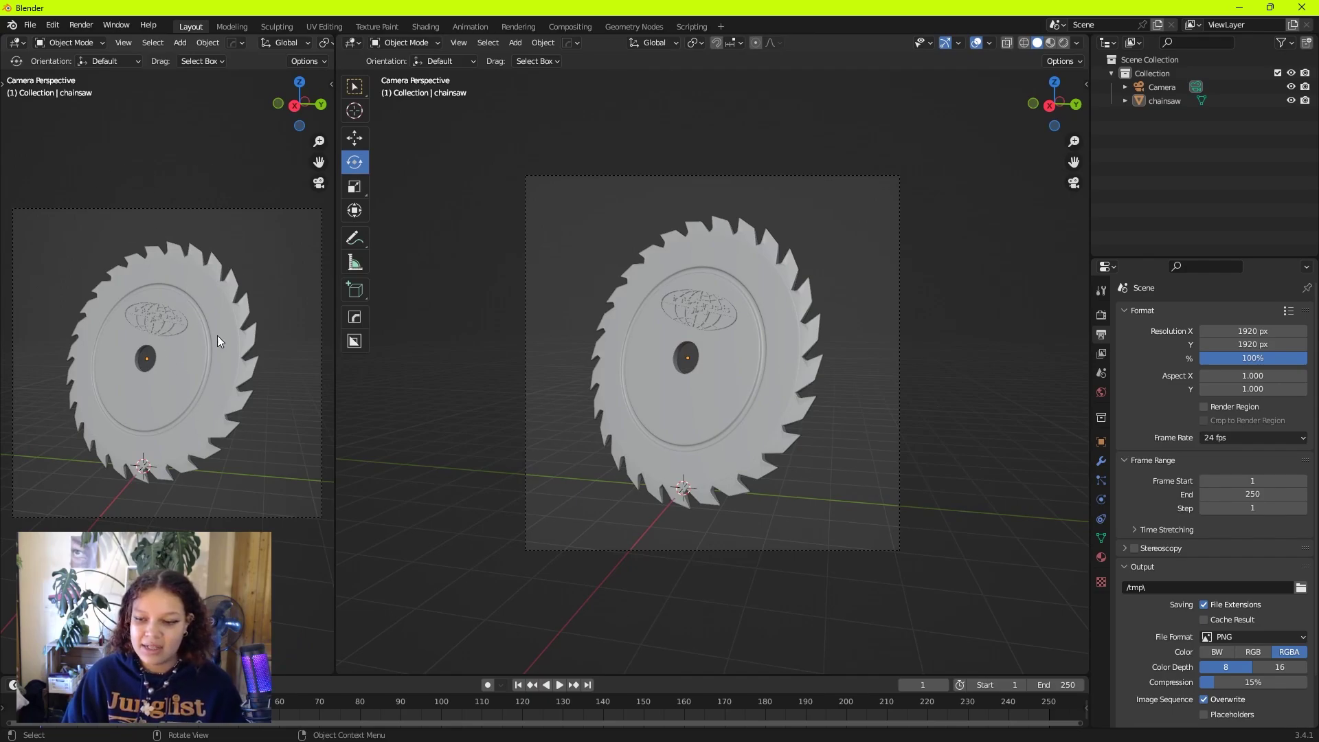
pyautogui.moveTo(528, 225); pyautogui.dragTo(605, 259, button='middle')
pyautogui.scroll(-6, 666, 319)
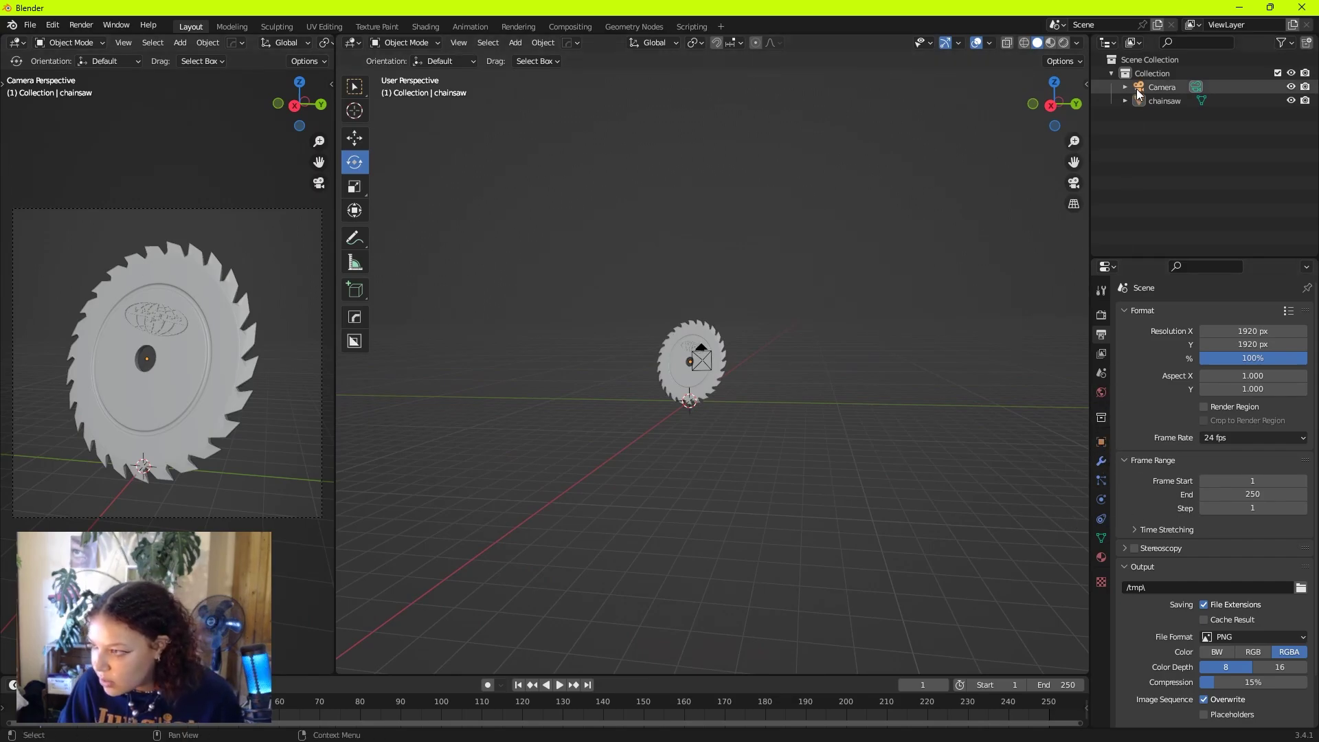
pyautogui.click(1154, 87)
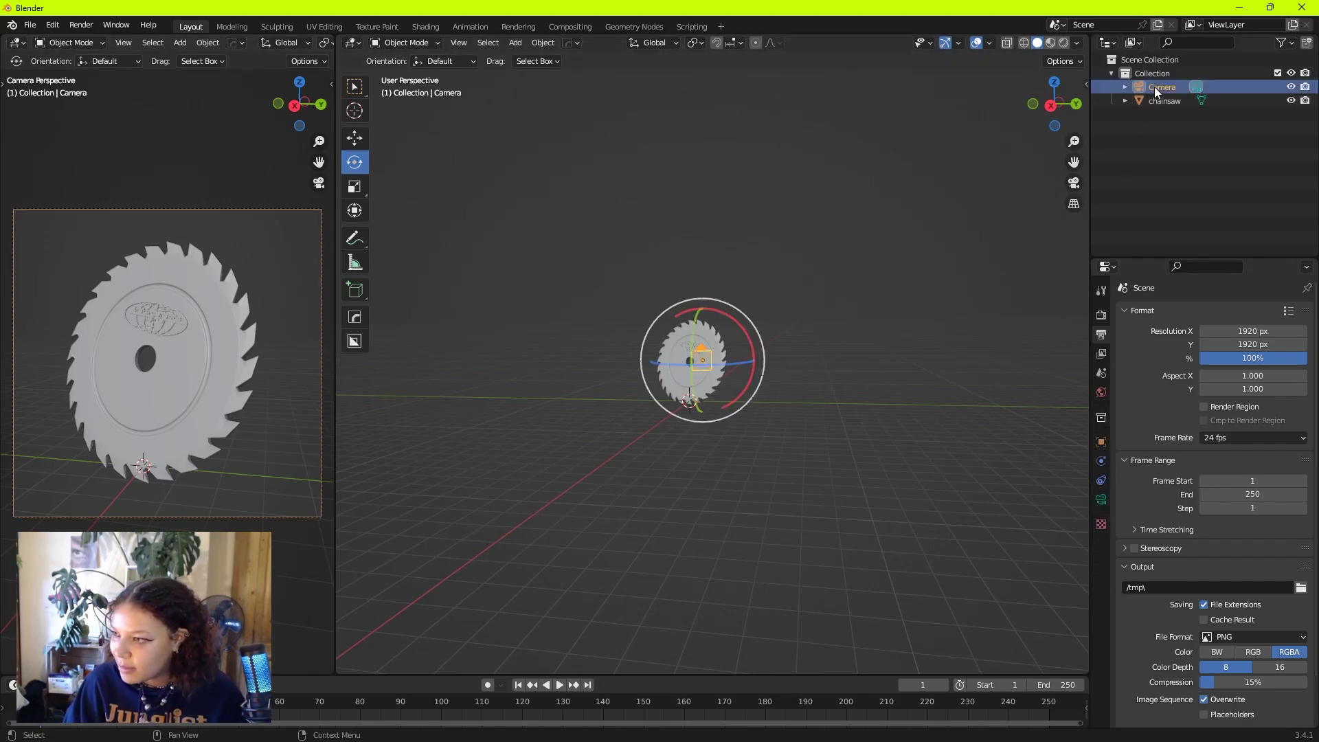
pyautogui.click(1102, 500)
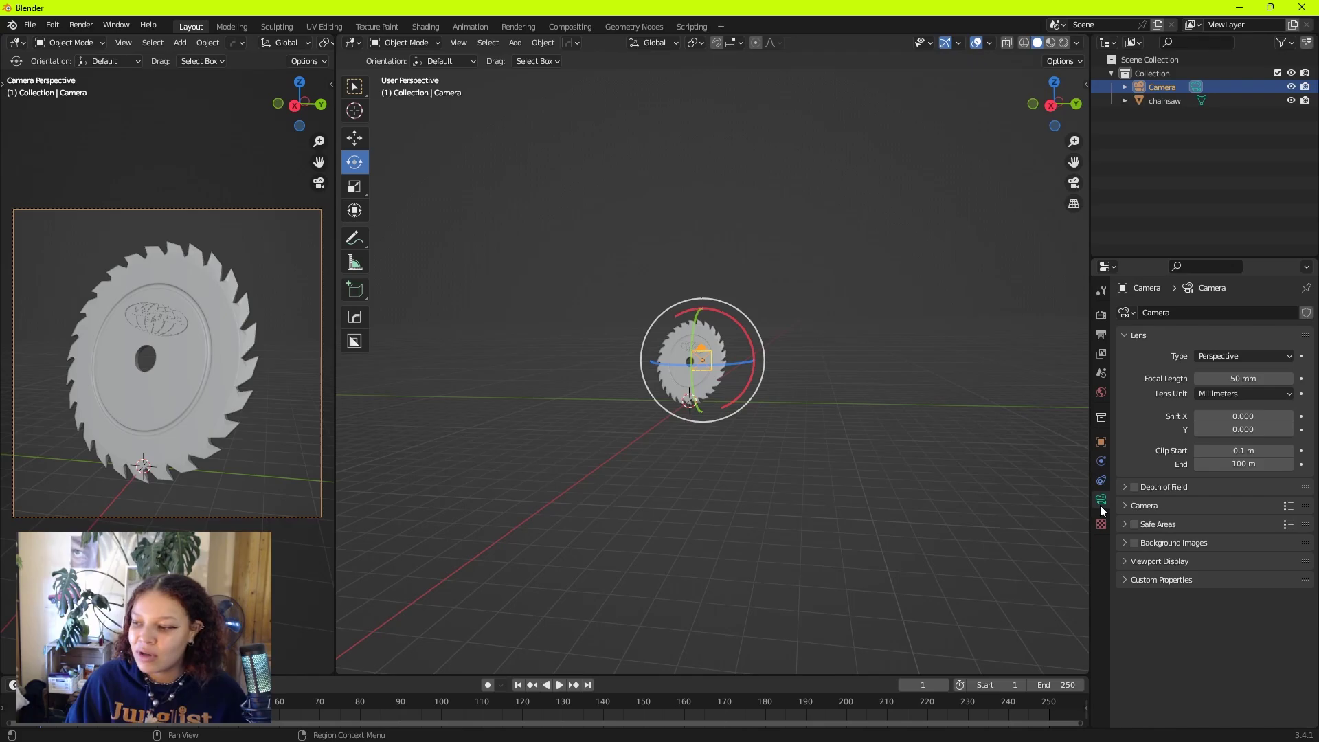
pyautogui.click(1135, 559)
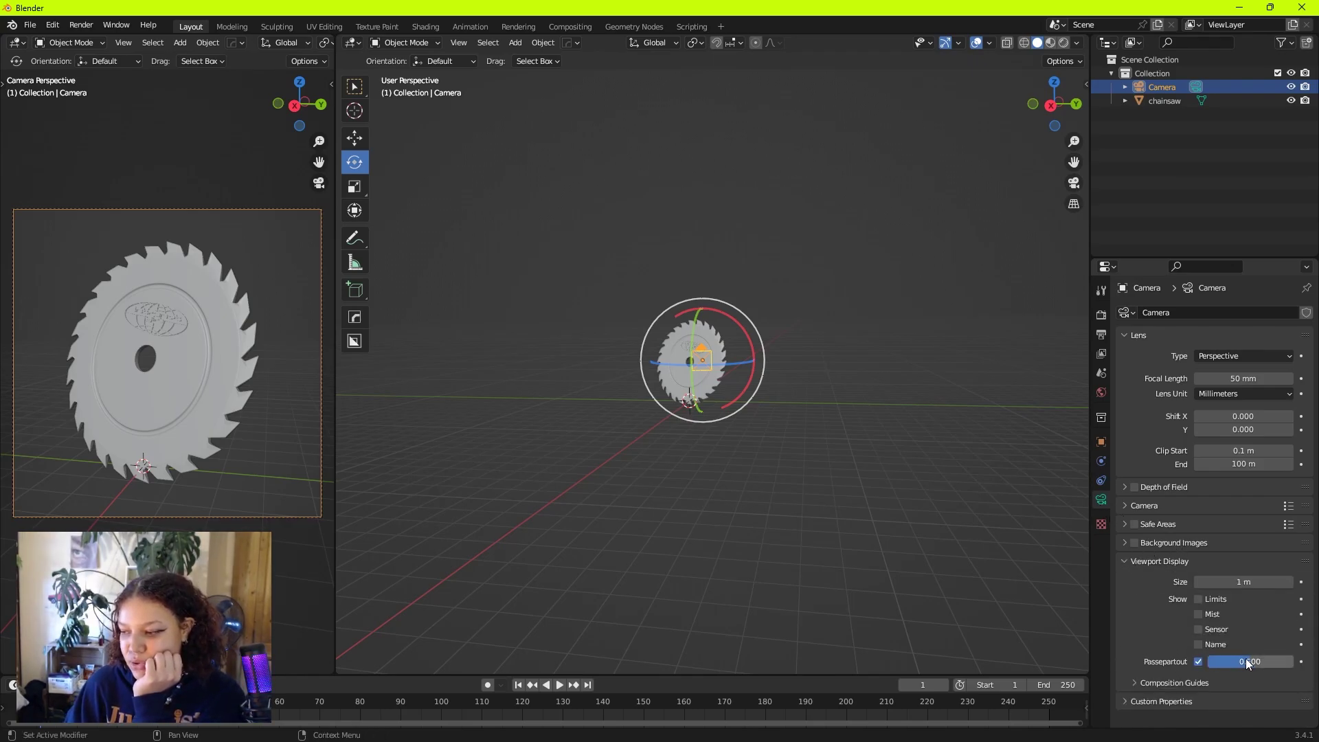
pyautogui.moveTo(1259, 661); pyautogui.dragTo(1293, 661)
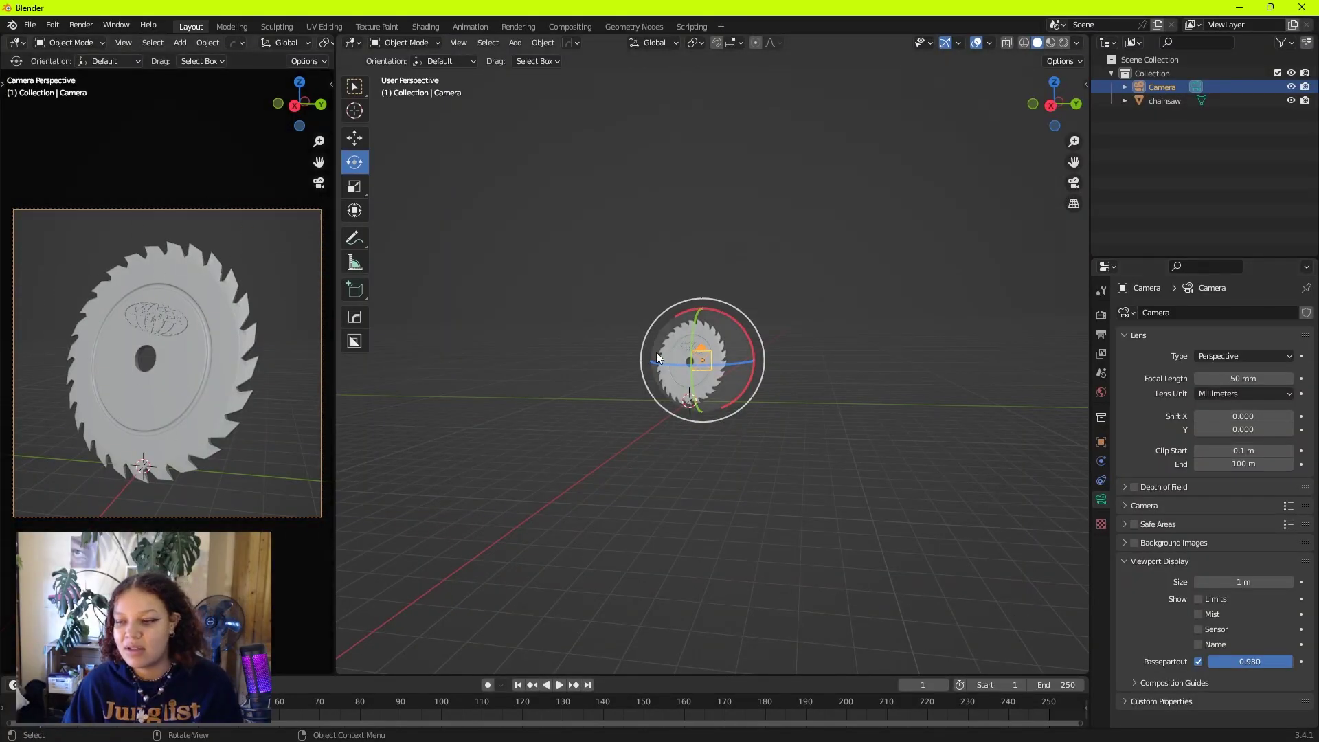
# Switch the left camera view to rendered shading
pyautogui.click(641, 282)
pyautogui.scroll(5, 635, 360)
pyautogui.click(581, 357)
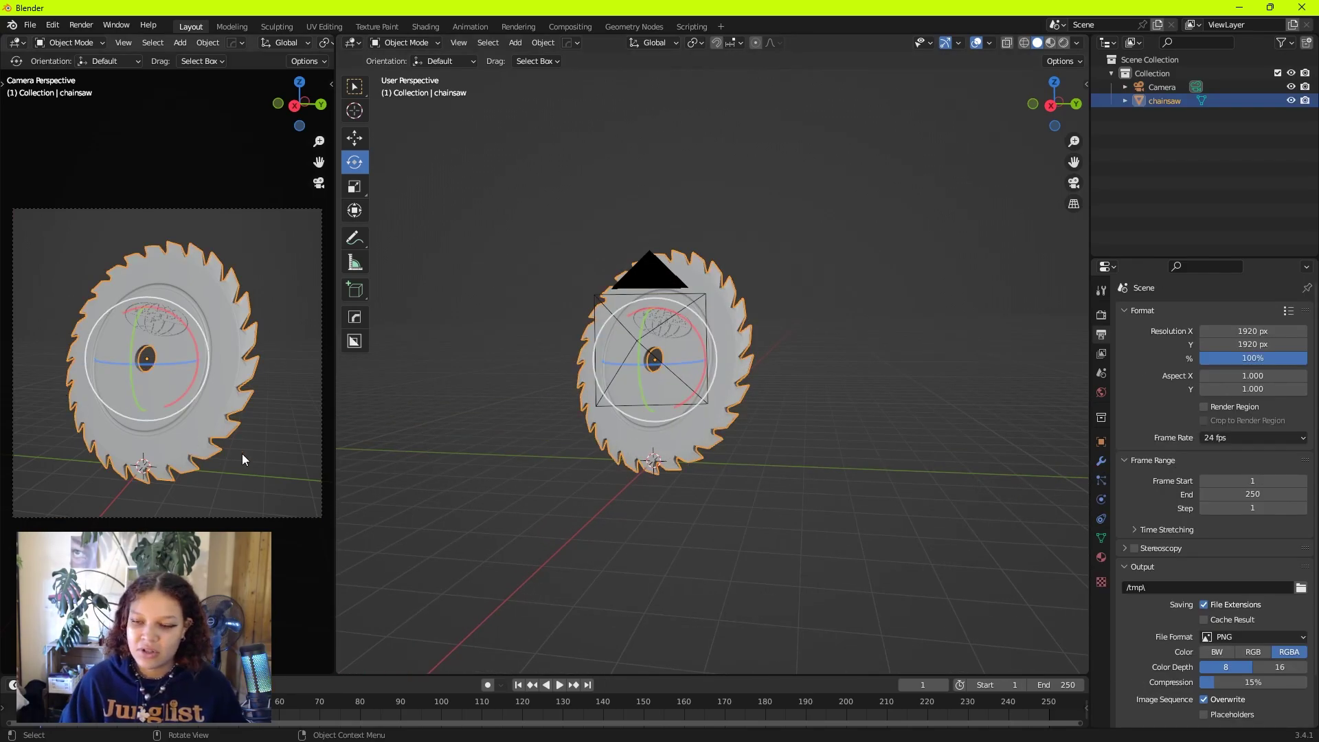
pyautogui.click(242, 454)
pyautogui.press('z')
pyautogui.click(232, 356)
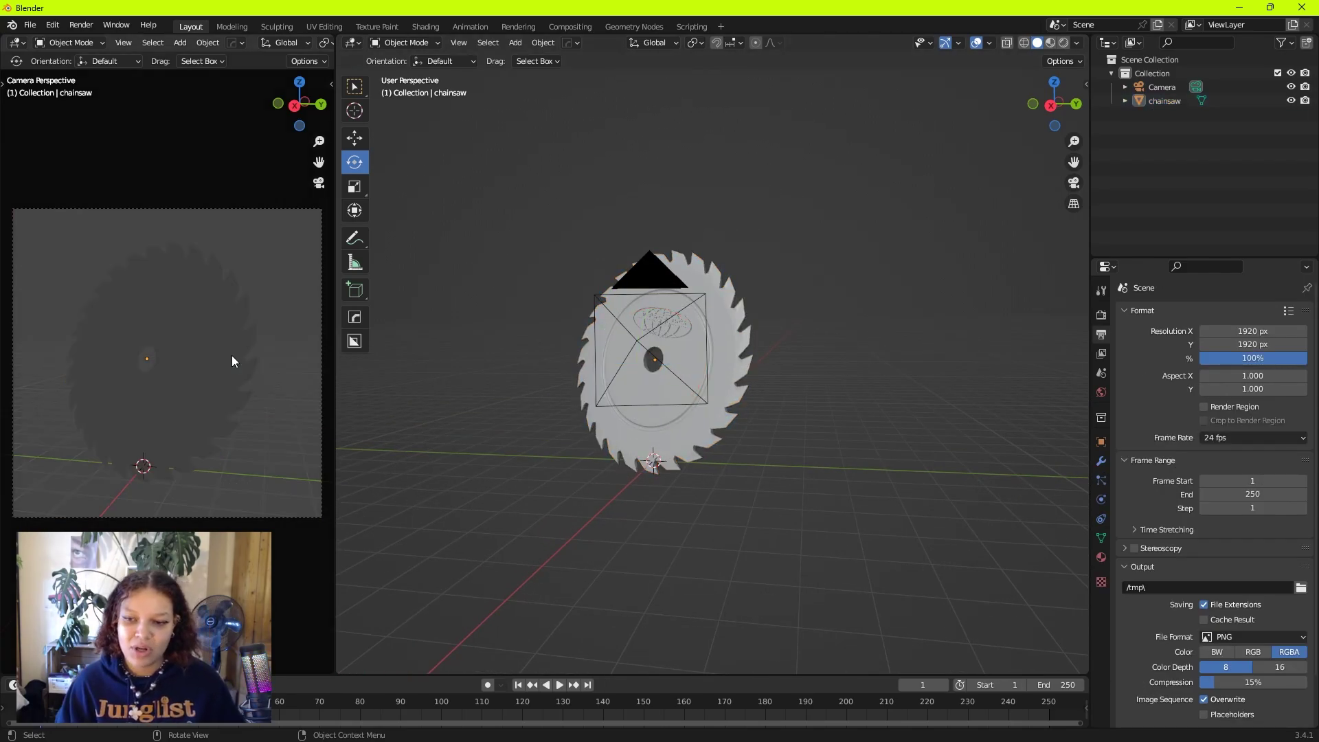
# Select the chainsaw and create a new material, Material.002, for it
pyautogui.click(113, 361)
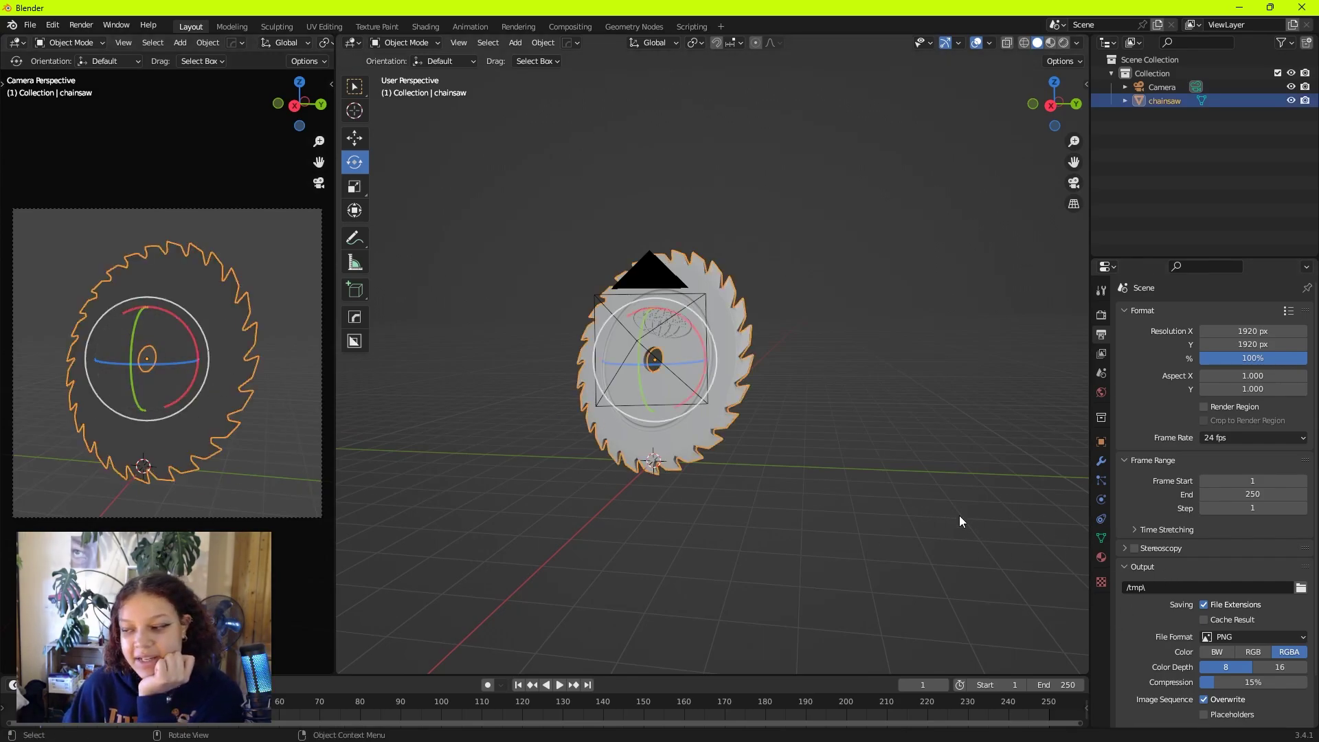
pyautogui.click(1102, 558)
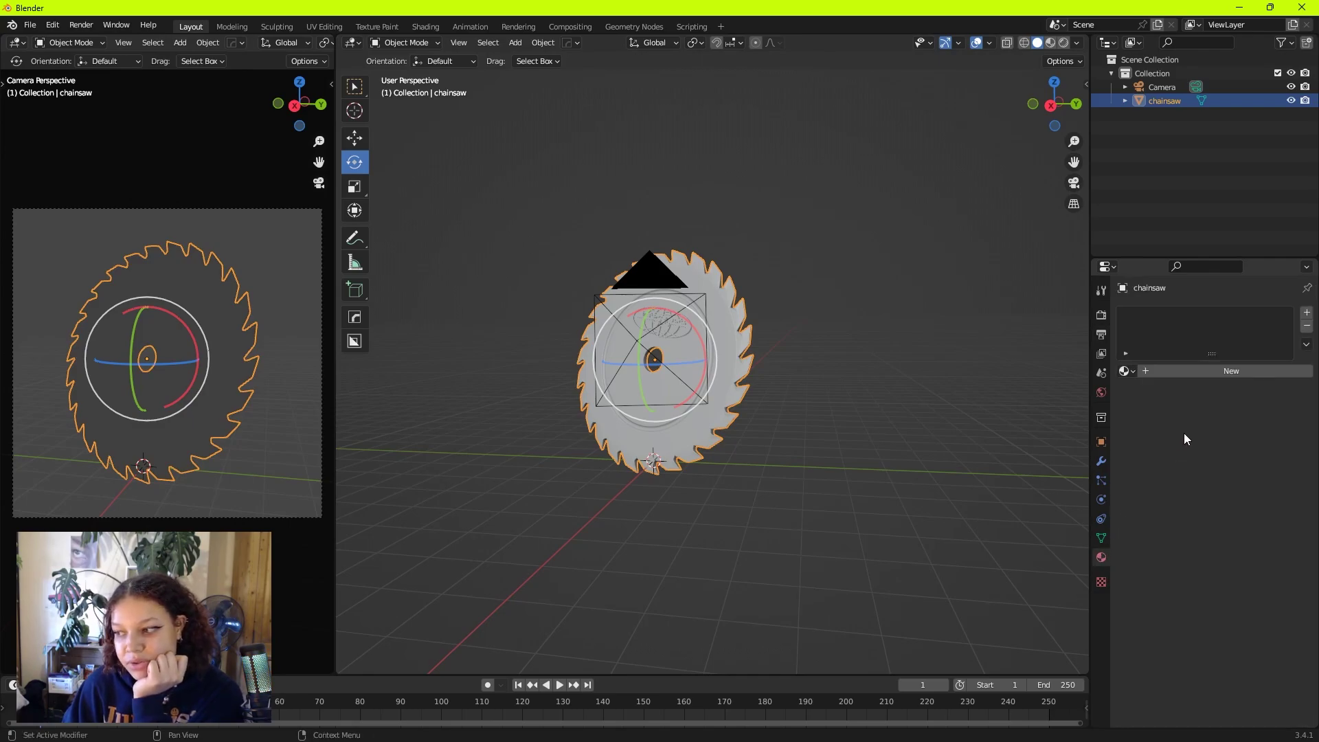
pyautogui.click(1185, 375)
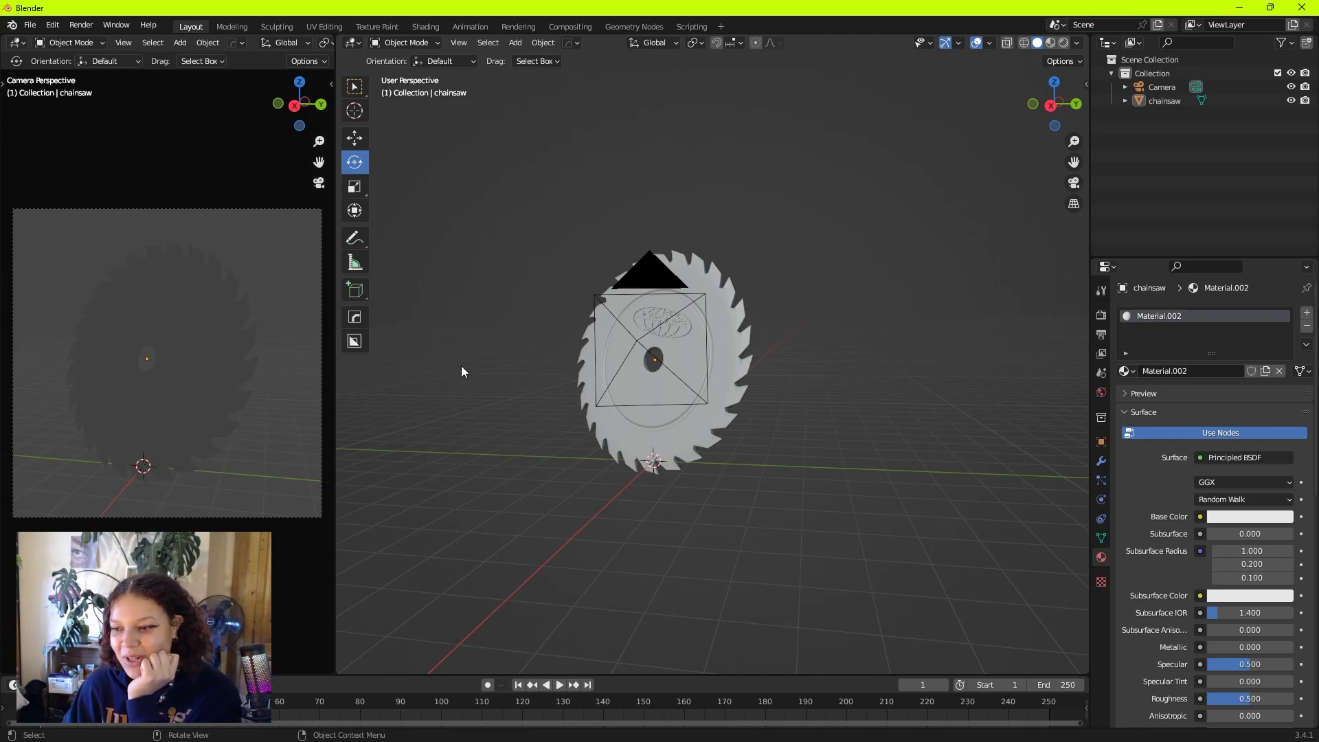
# Undo the new material and show the World nodes in the Shader Editor
pyautogui.hotkey('ctrl', 'z')
pyautogui.click(353, 42)
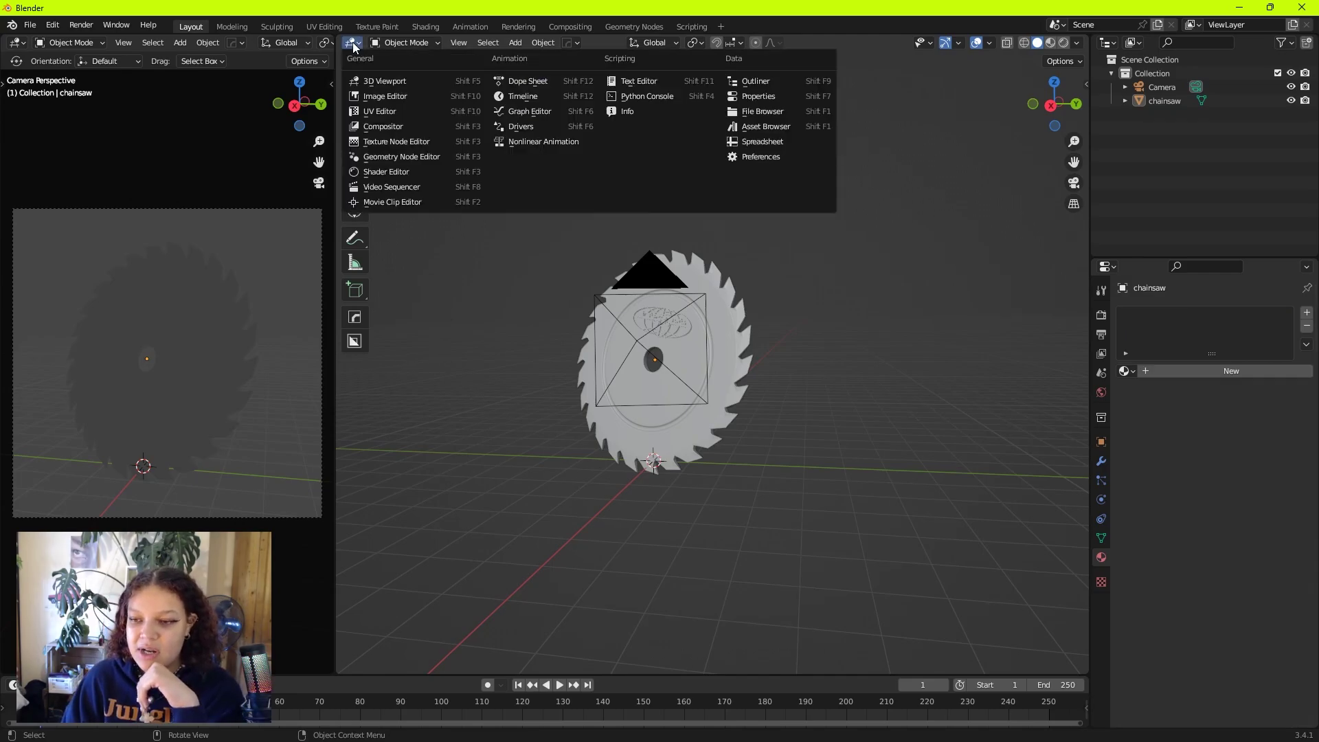
pyautogui.click(399, 172)
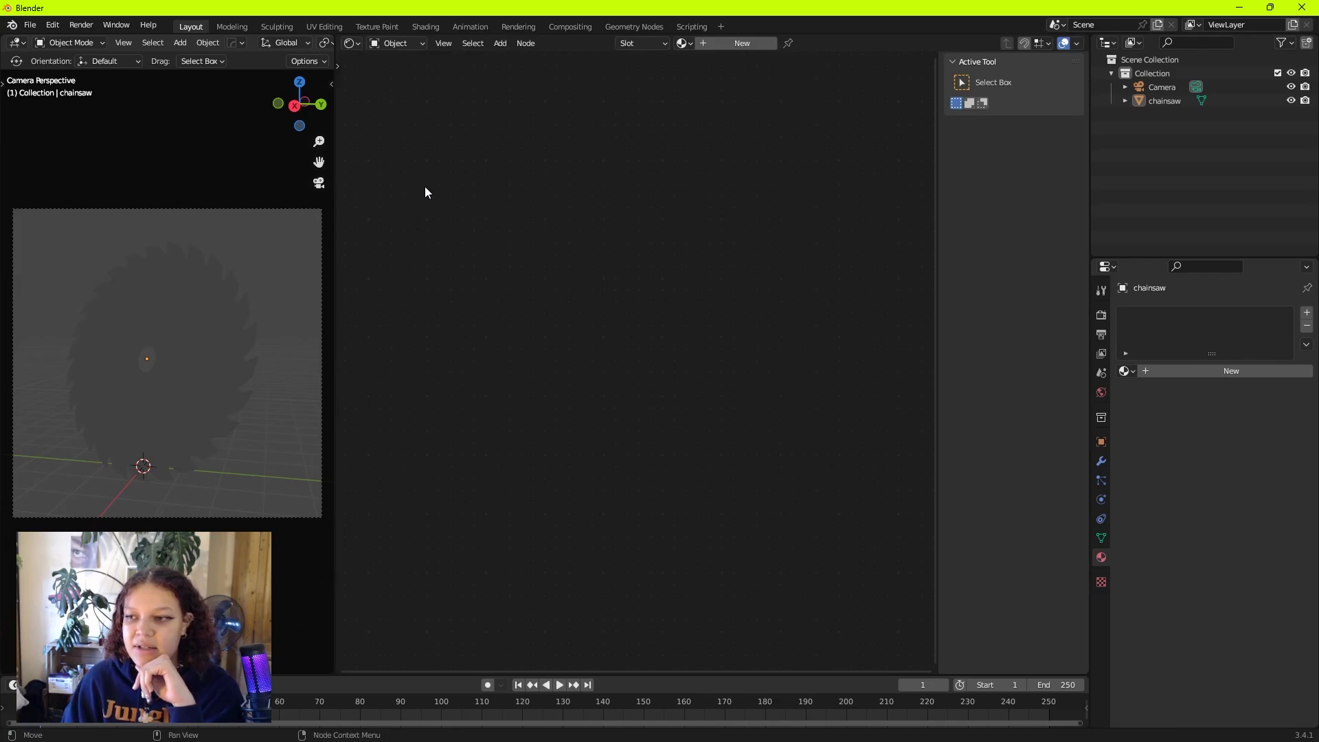
pyautogui.click(398, 43)
pyautogui.click(406, 74)
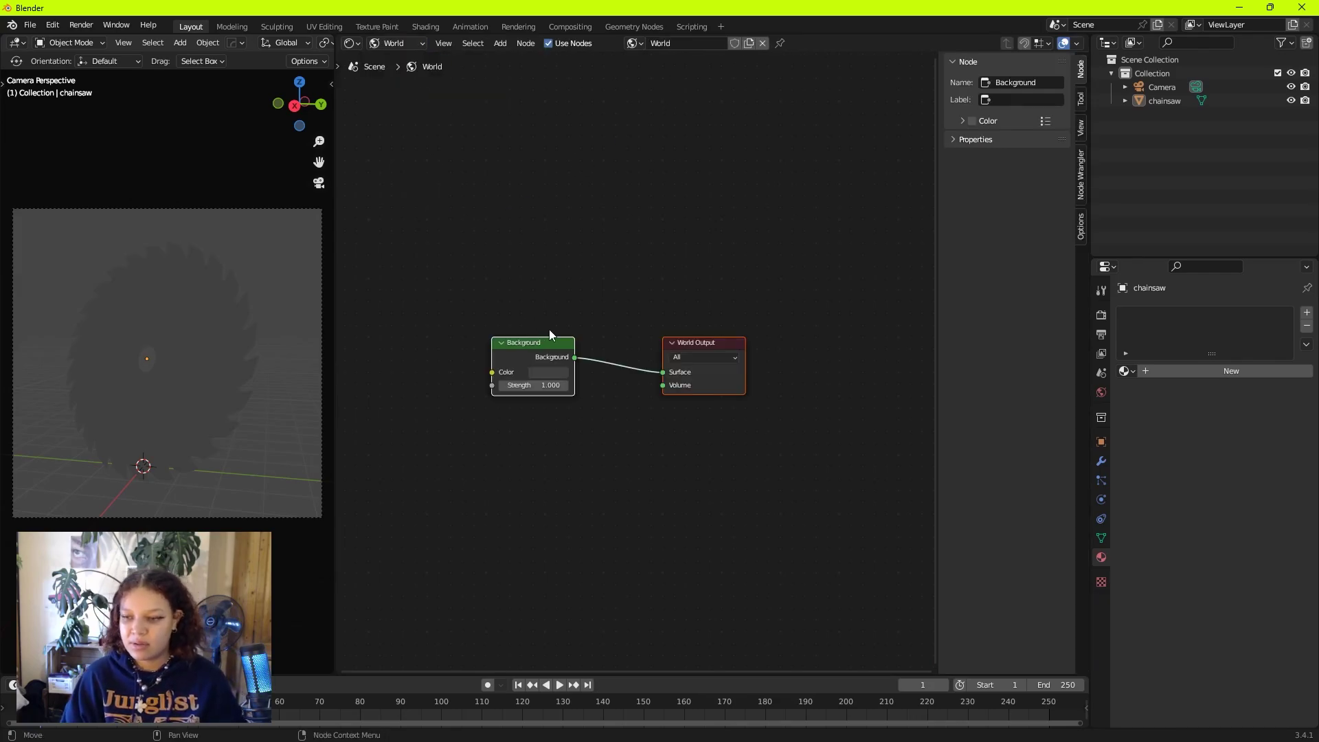
# Set the world Background colour to black and return to the 3D Viewport
pyautogui.scroll(1, 550, 333)
pyautogui.click(534, 373)
pyautogui.click(628, 273)
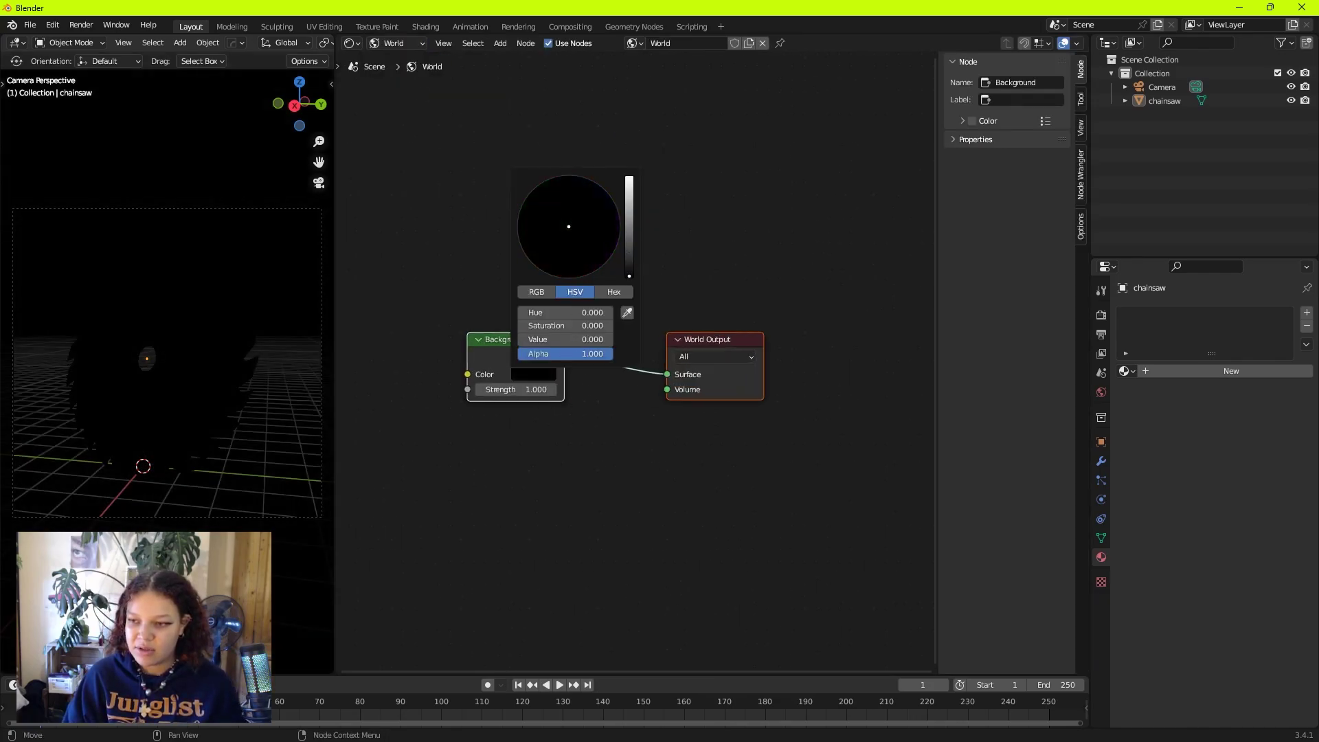
pyautogui.click(353, 43)
pyautogui.click(374, 79)
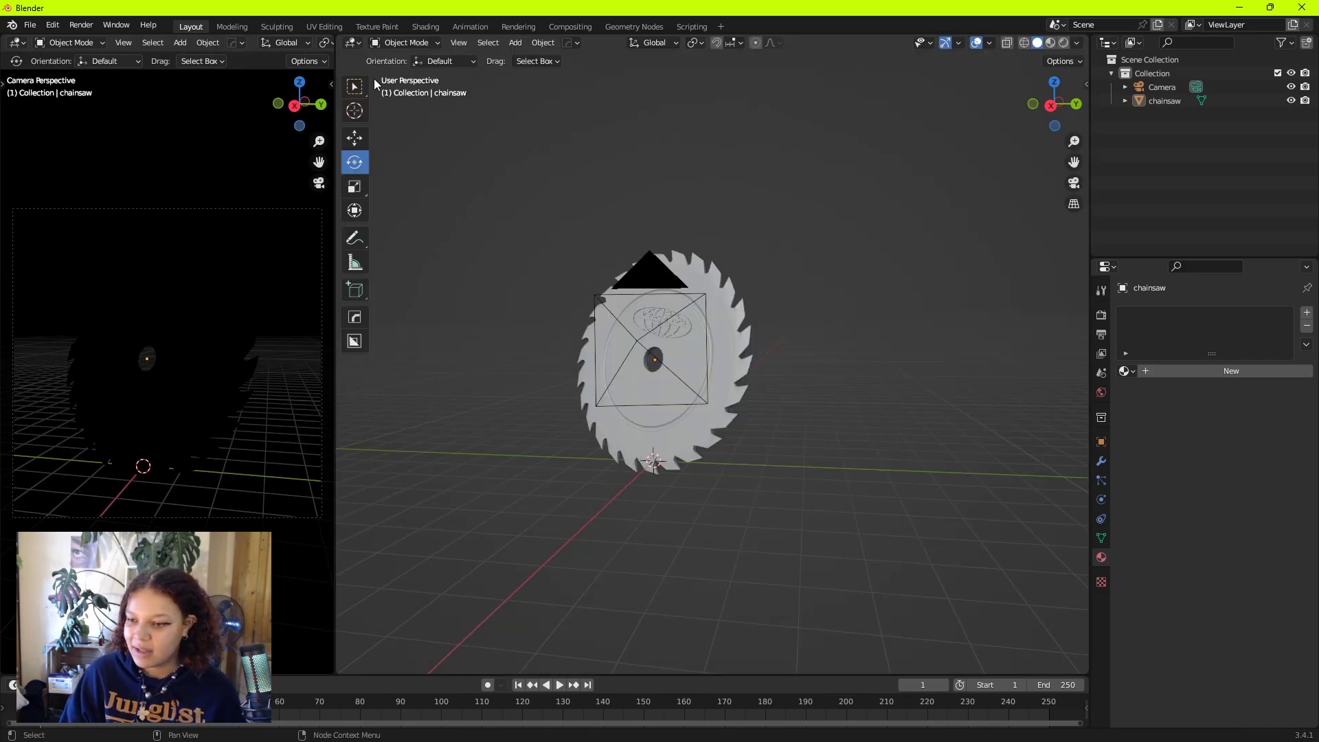
pyautogui.scroll(-3, 878, 373)
pyautogui.scroll(1, 818, 364)
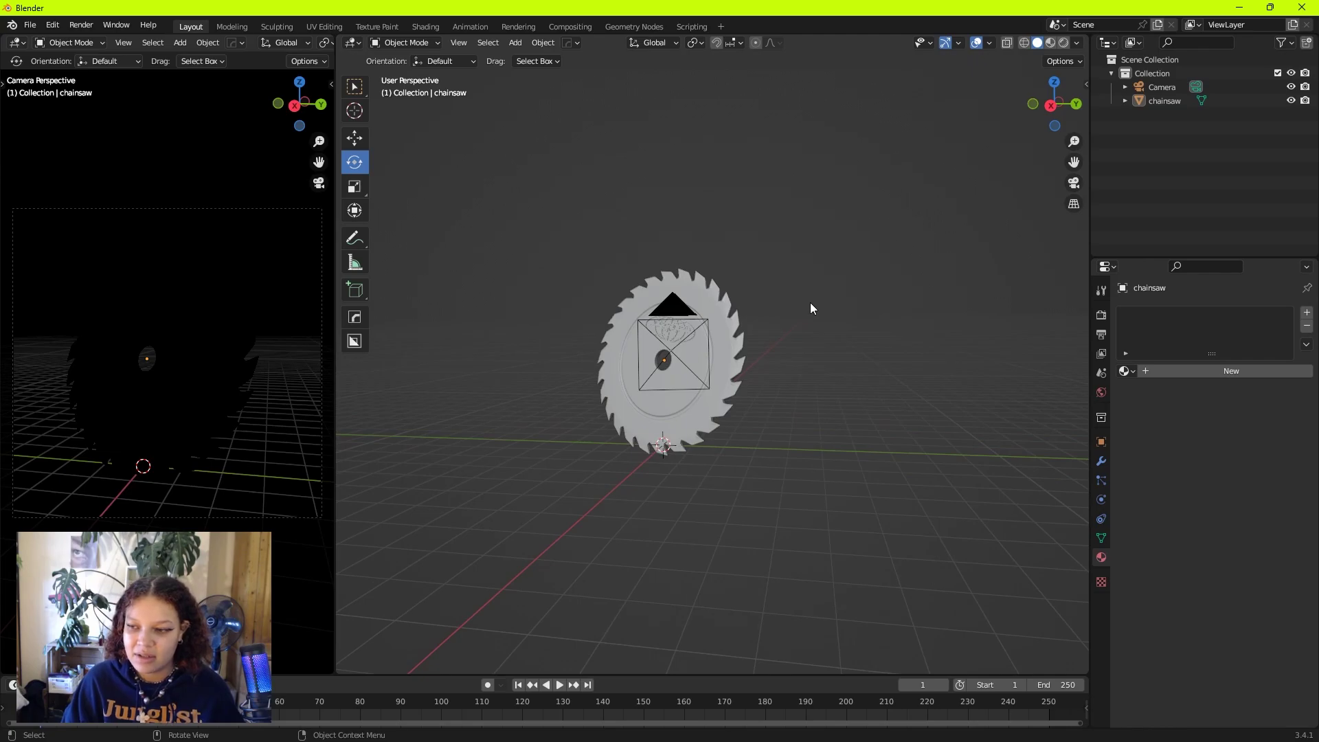
# Add an Area light and give it an initial rotation
pyautogui.hotkey('shift', 'a')
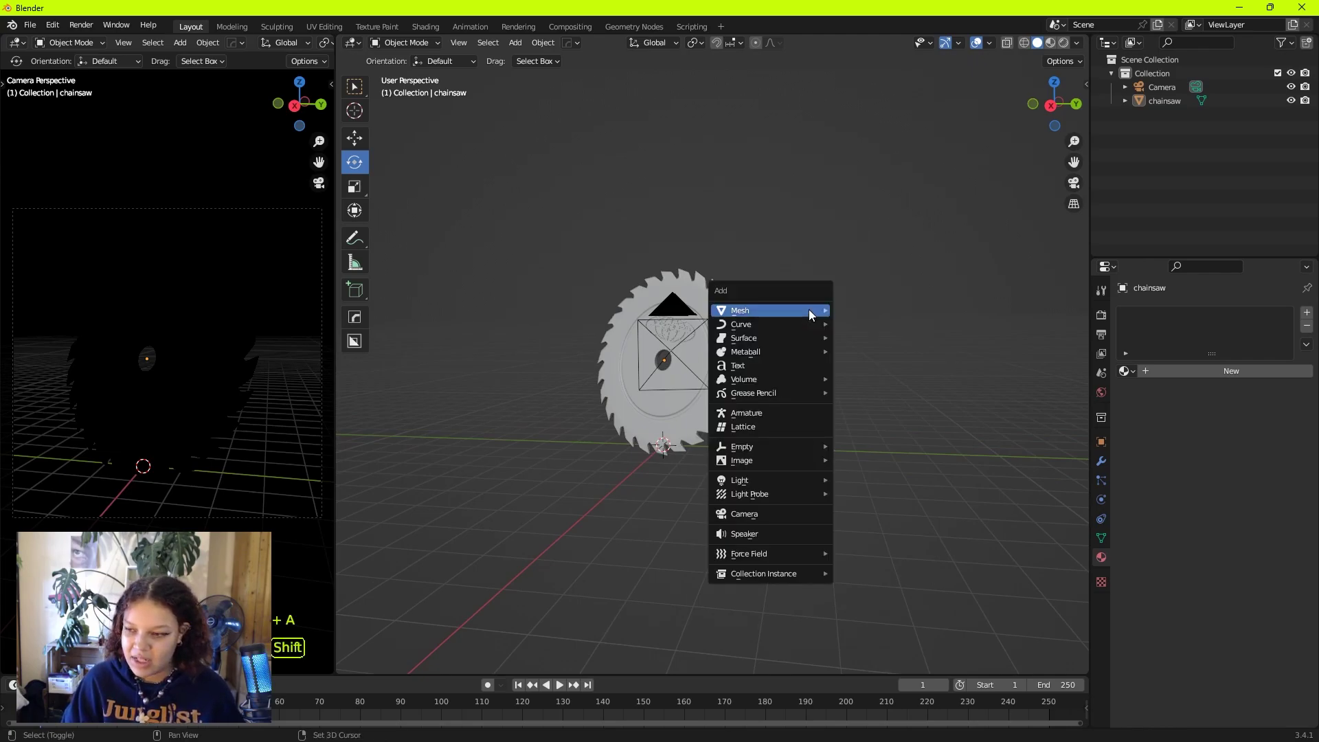
pyautogui.moveTo(790, 481)
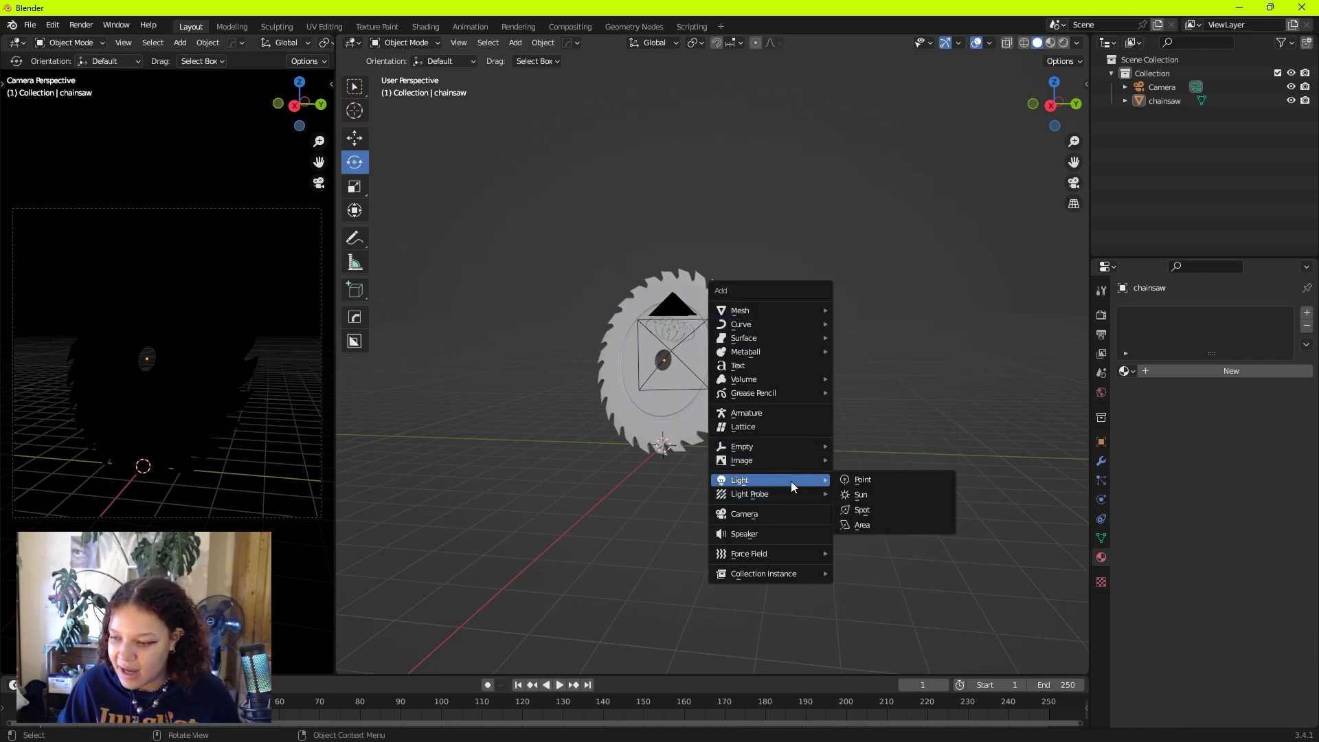
pyautogui.click(860, 528)
pyautogui.press('r')
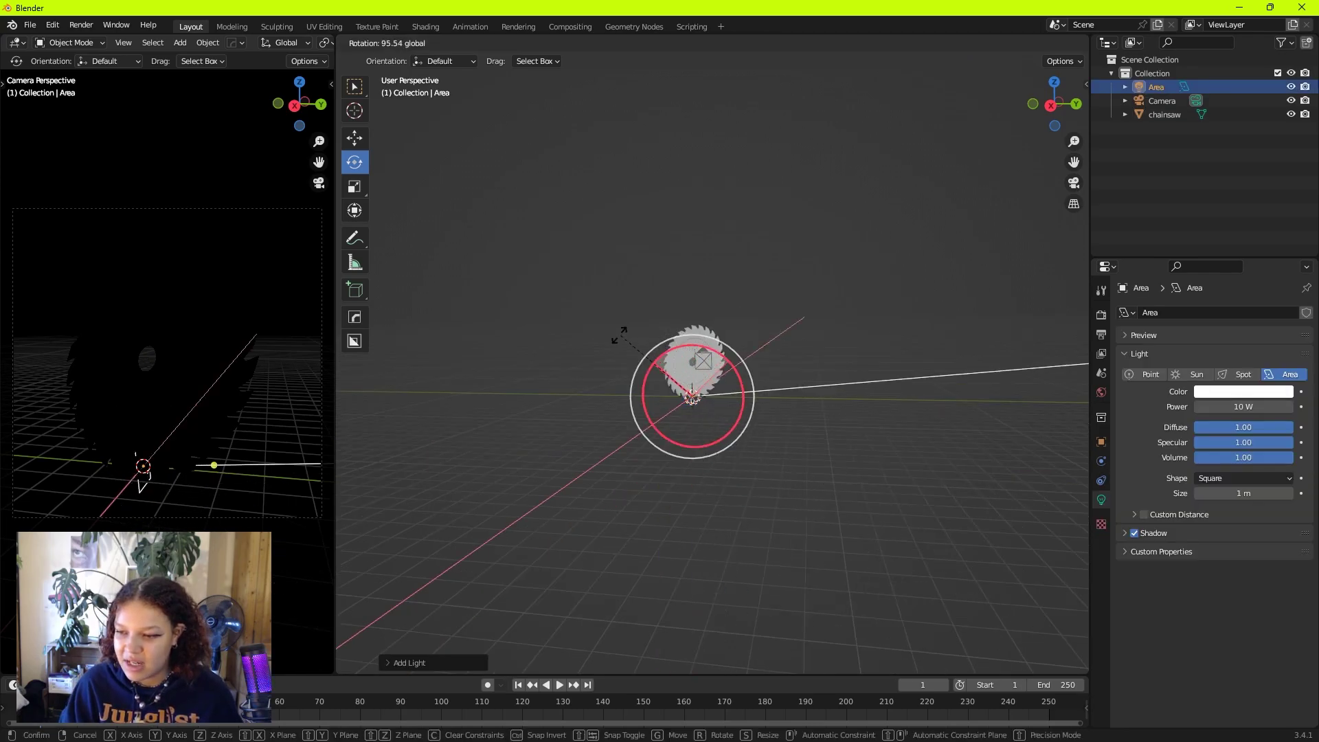
pyautogui.click(604, 447)
# Turn the area light to near vertical and widen the camera view panel
pyautogui.press('s')
pyautogui.rightClick(895, 474)
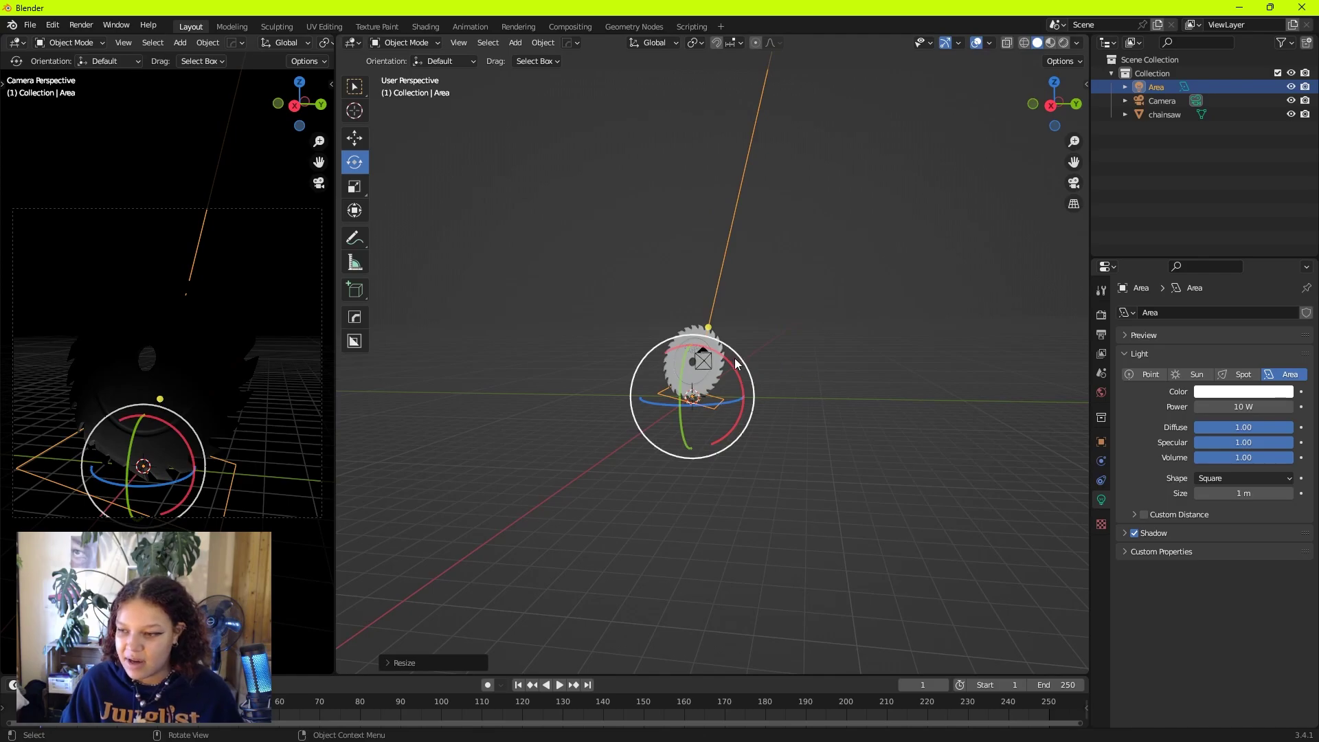
pyautogui.press('r')
pyautogui.click(241, 415)
pyautogui.scroll(4, 130, 431)
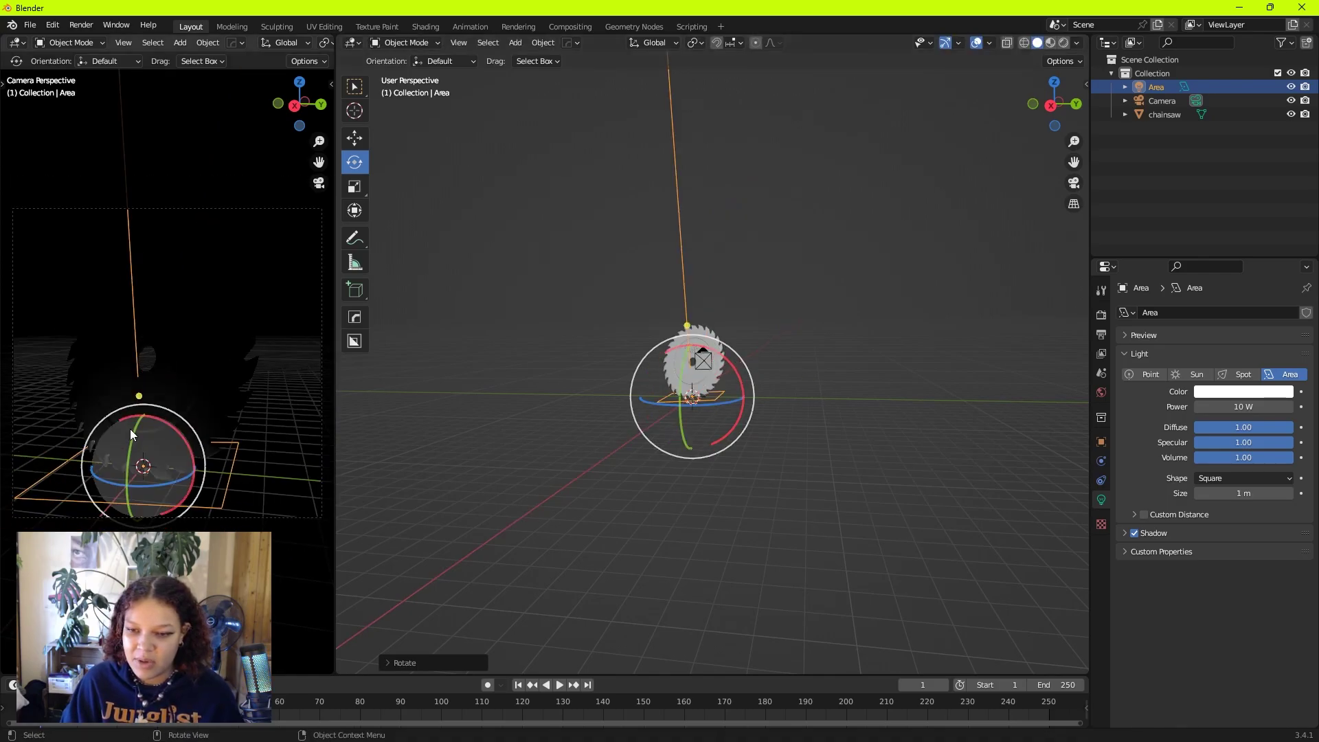
pyautogui.scroll(-3, 151, 446)
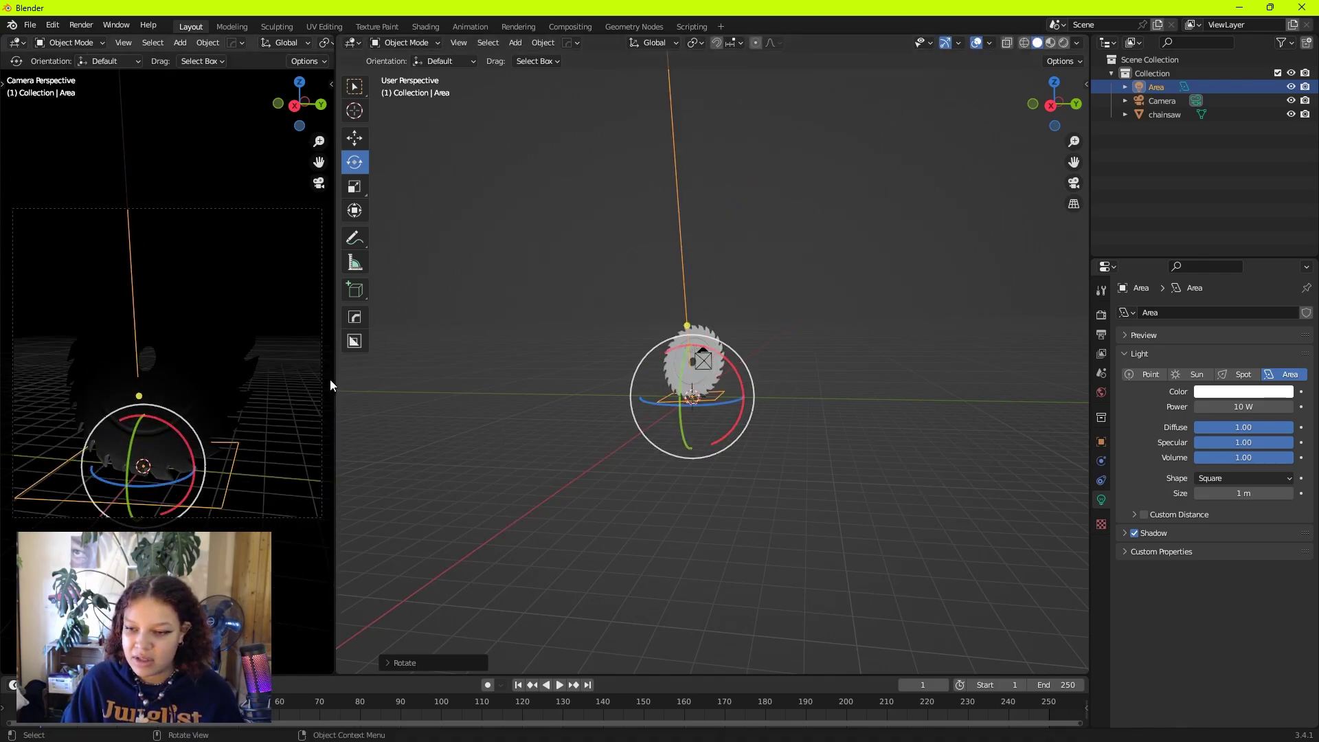
pyautogui.moveTo(332, 385); pyautogui.dragTo(452, 289)
# Lower the area light beneath the saw blade and scale it up
pyautogui.click(476, 211)
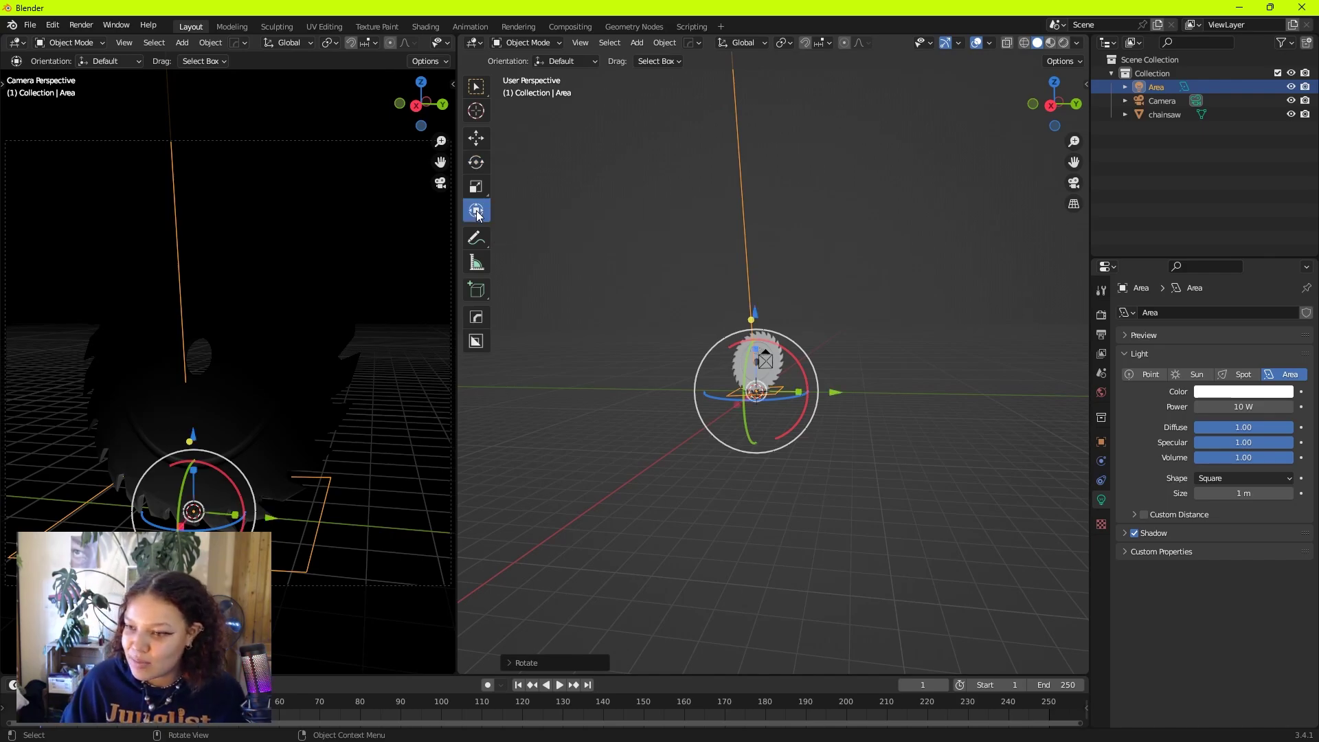
pyautogui.scroll(3, 721, 350)
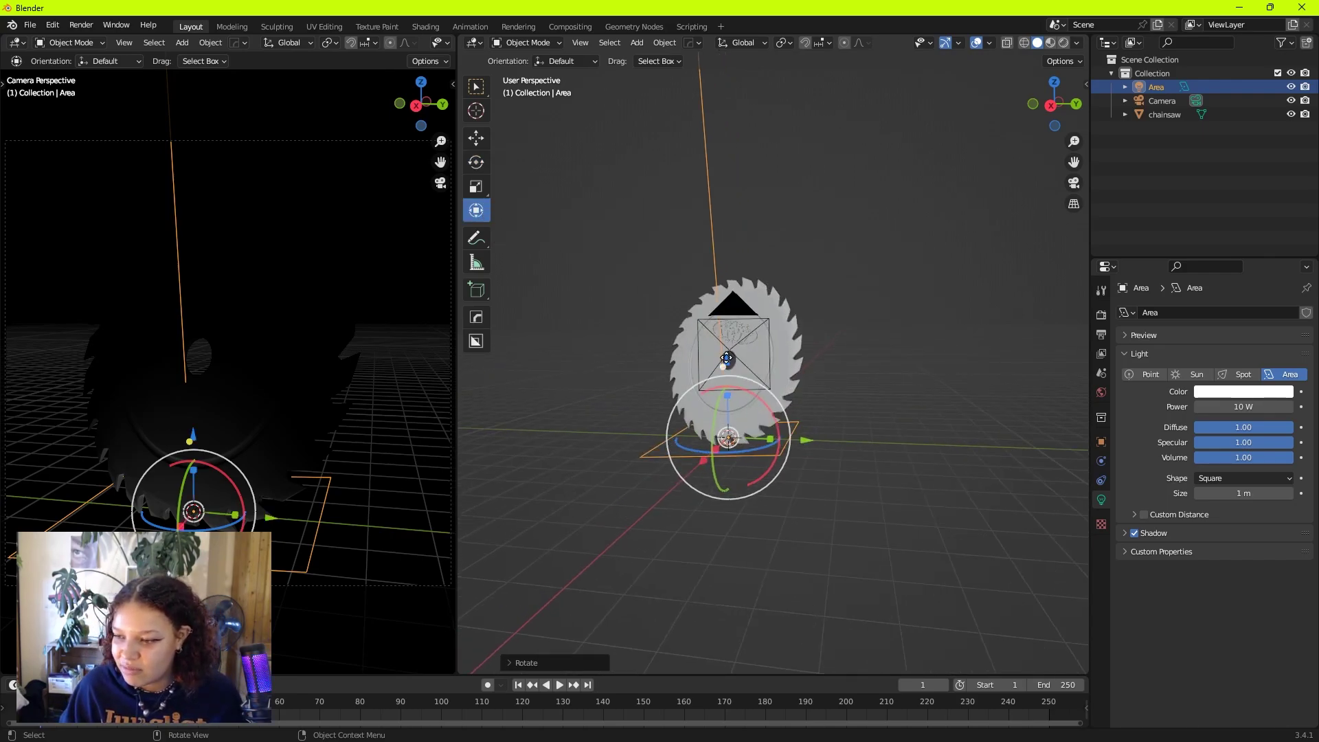
pyautogui.click(866, 567)
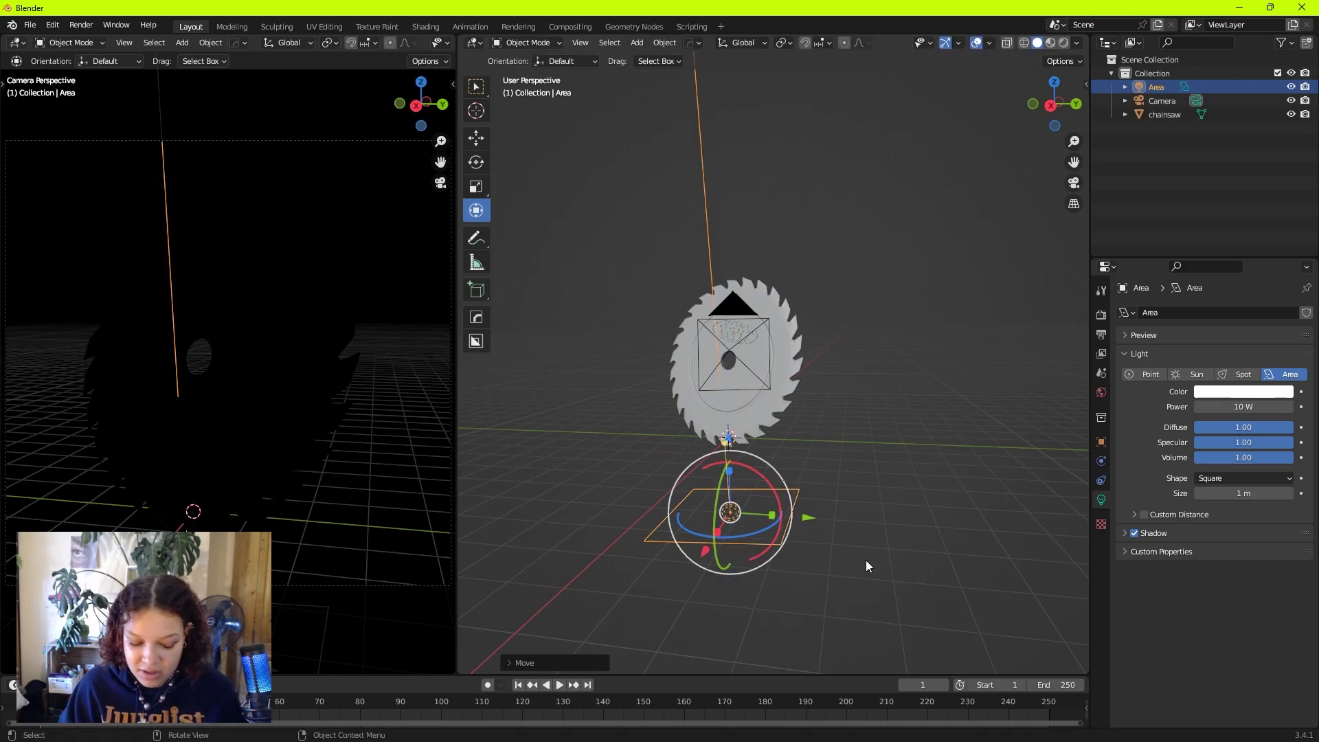
pyautogui.press('s')
pyautogui.click(936, 576)
pyautogui.scroll(4, 774, 447)
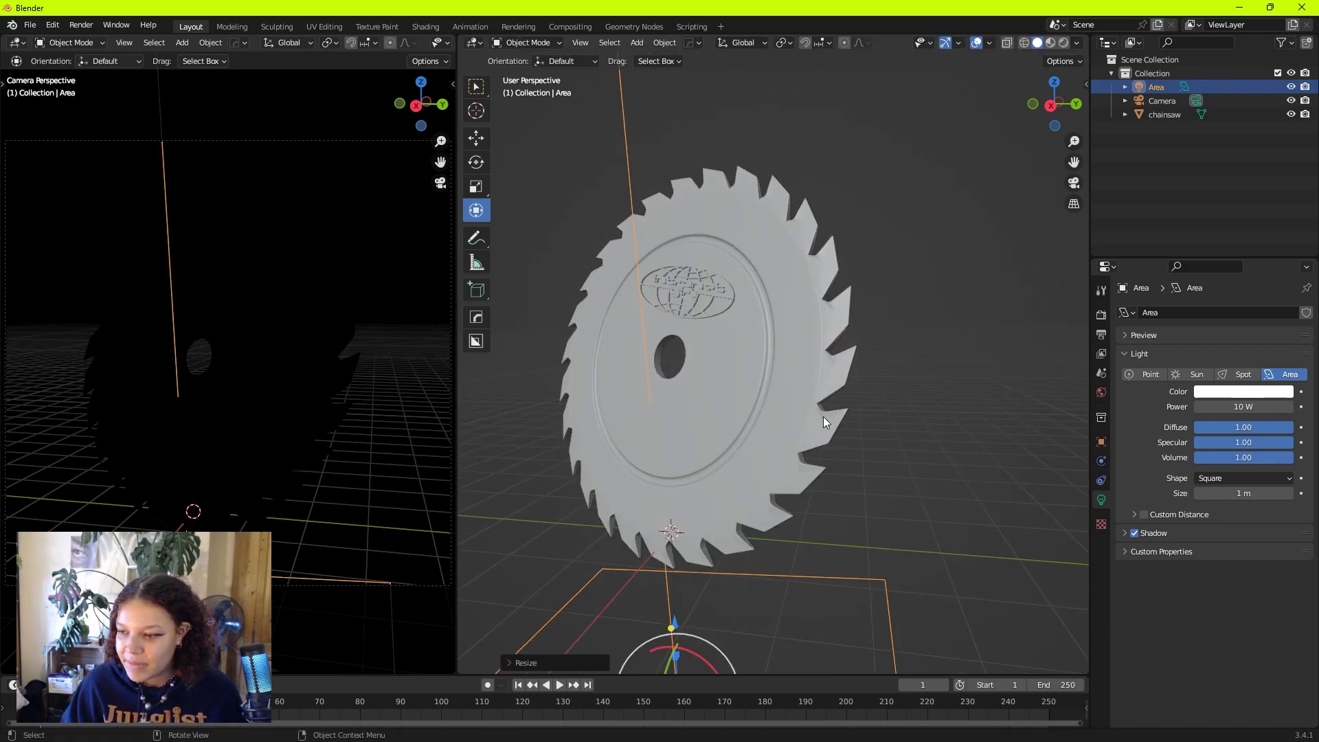
pyautogui.scroll(-5, 823, 417)
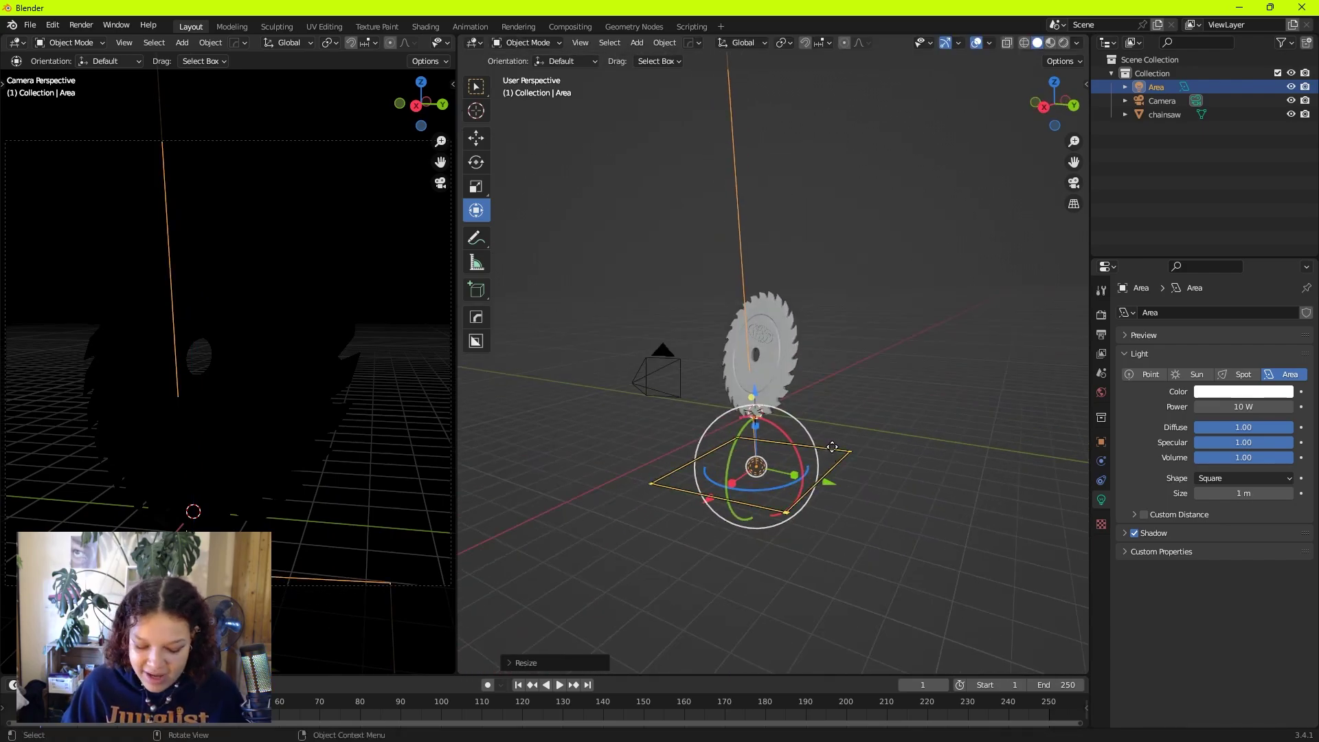
# Try moving the light aside and aiming it at the saw, then undo those changes
pyautogui.press('g')
pyautogui.click(993, 493)
pyautogui.press('r')
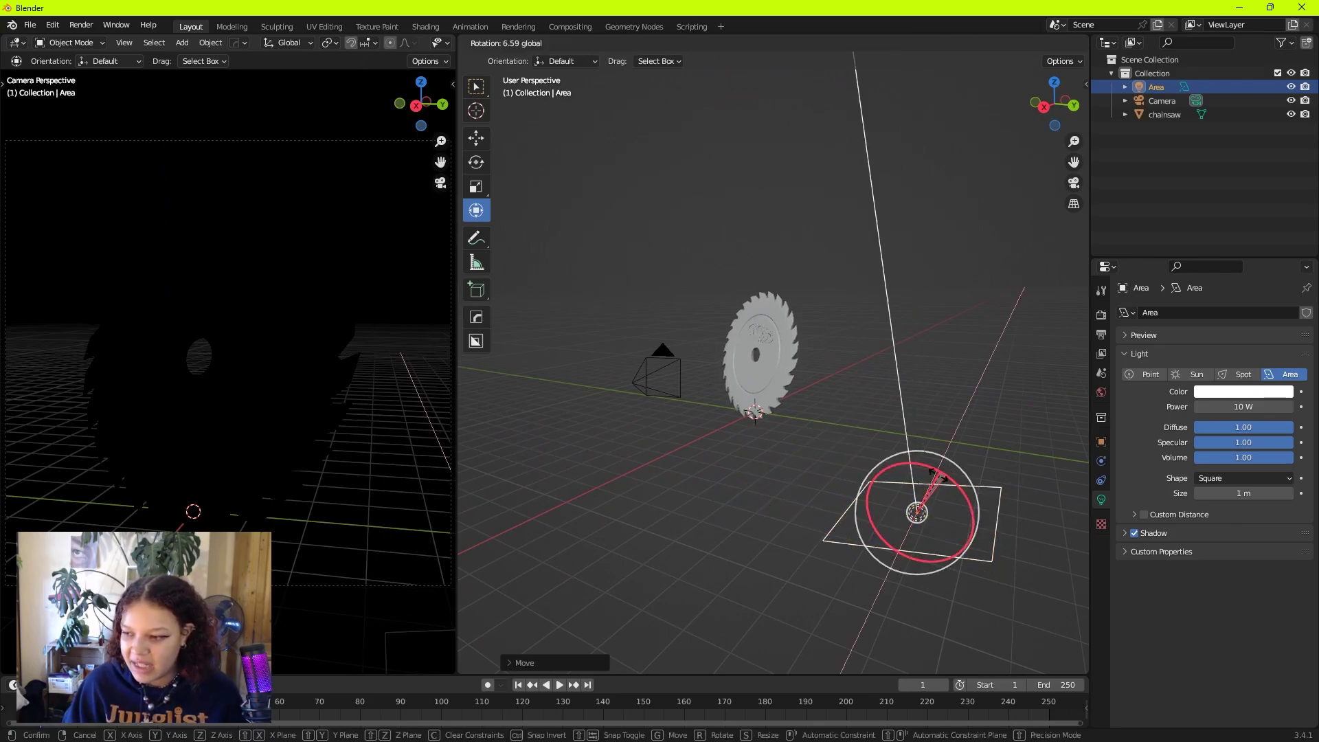
pyautogui.click(756, 312)
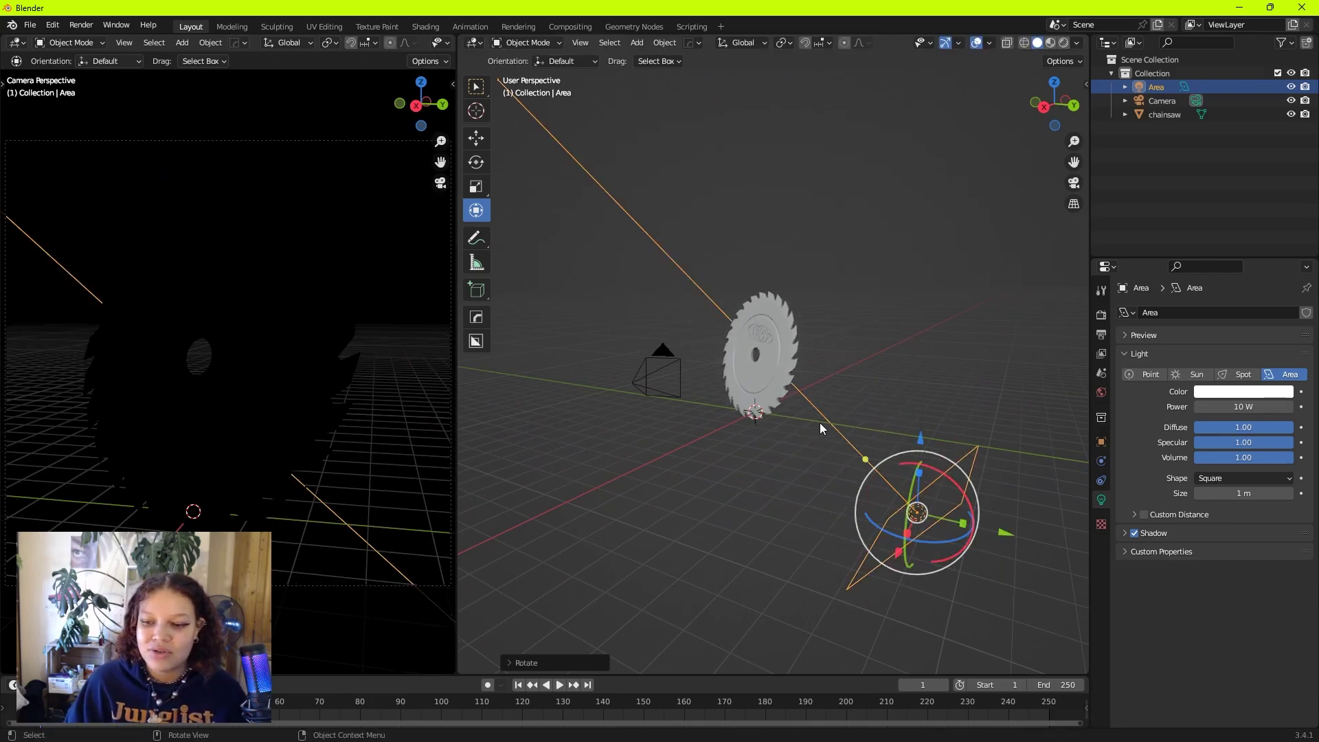
pyautogui.hotkey('ctrl', 'z')
pyautogui.hotkey('ctrl', 'z')
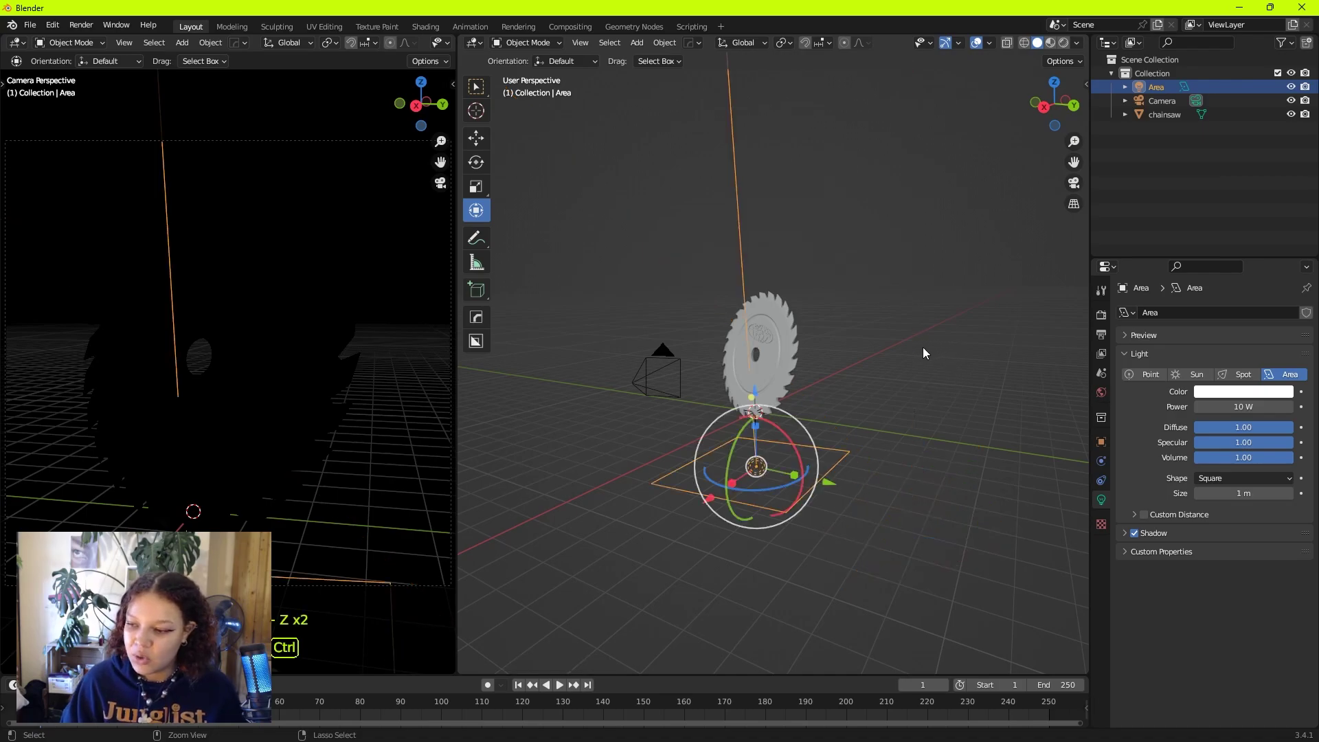
pyautogui.click(822, 374)
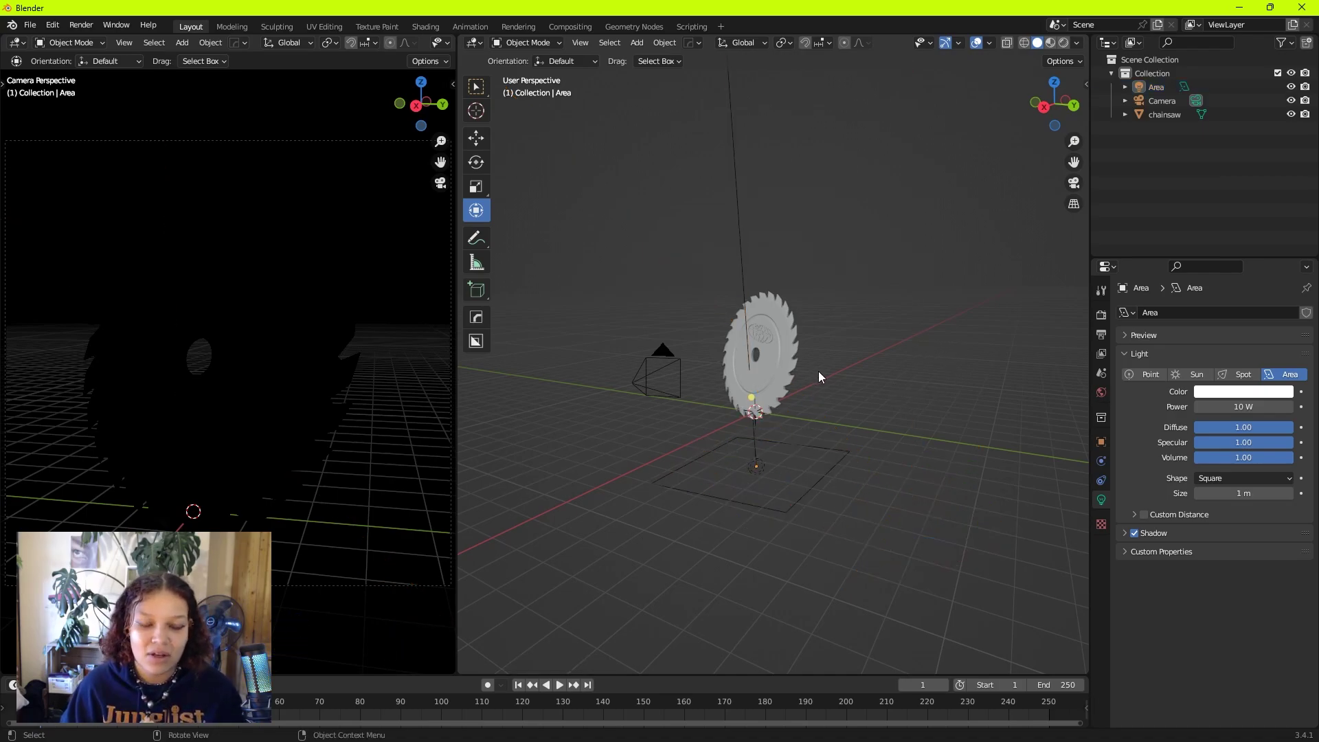
pyautogui.hotkey('shift', 'a')
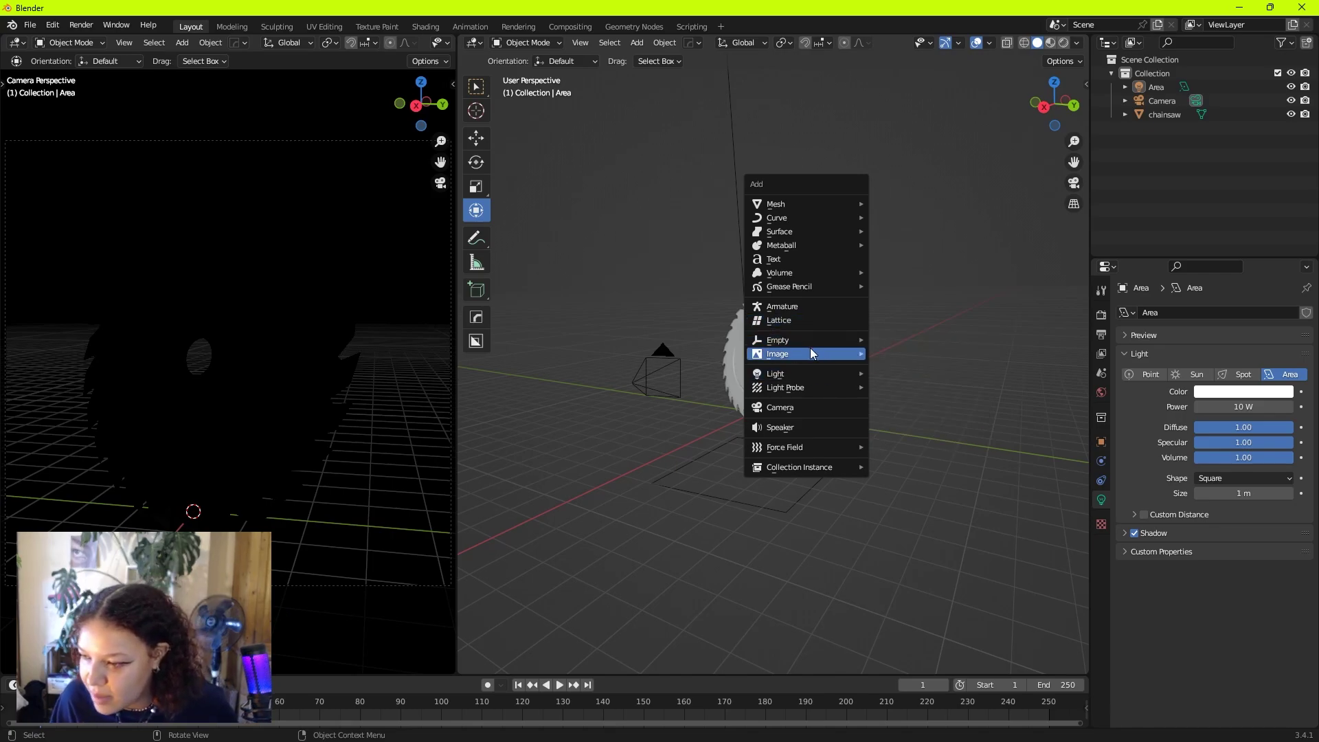
# Add a Plain Axes empty, raise it to the blade's centre and scale it up
pyautogui.moveTo(809, 343)
pyautogui.click(913, 337)
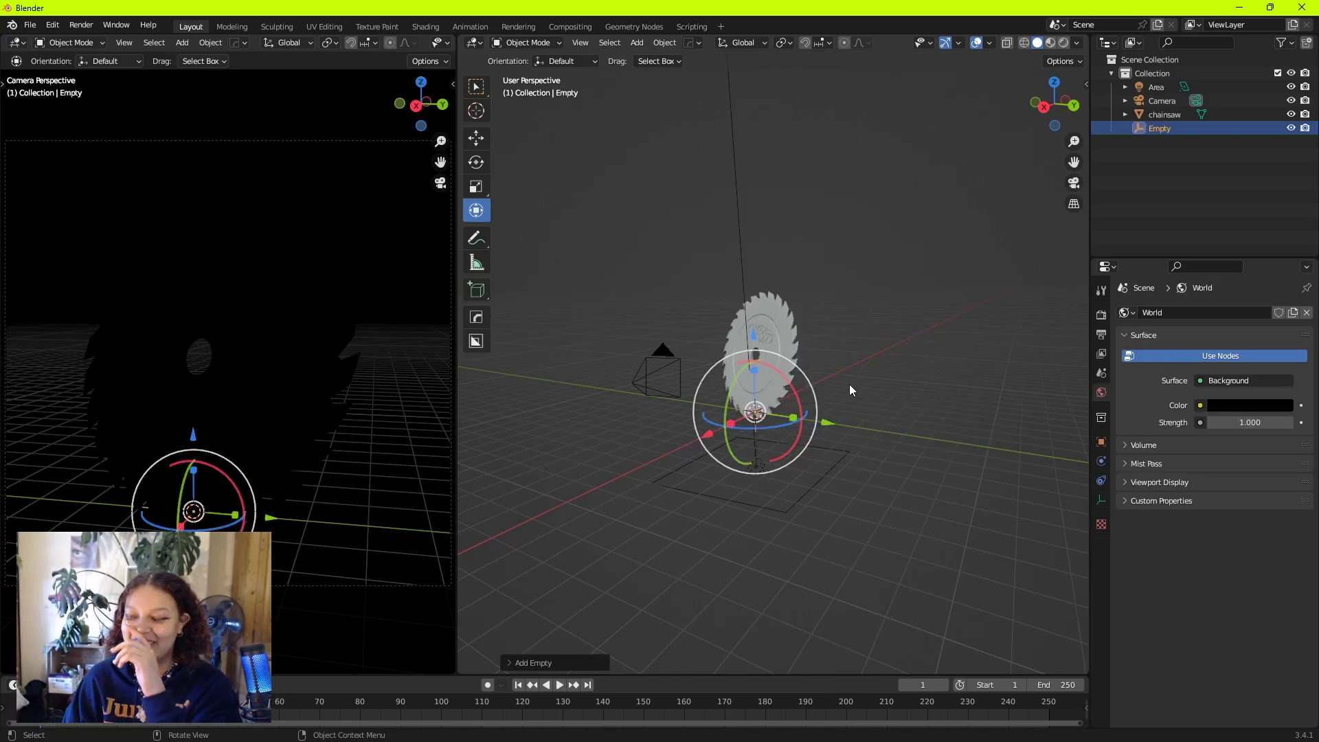
pyautogui.moveTo(754, 334); pyautogui.dragTo(753, 273)
pyautogui.press('s')
pyautogui.click(782, 546)
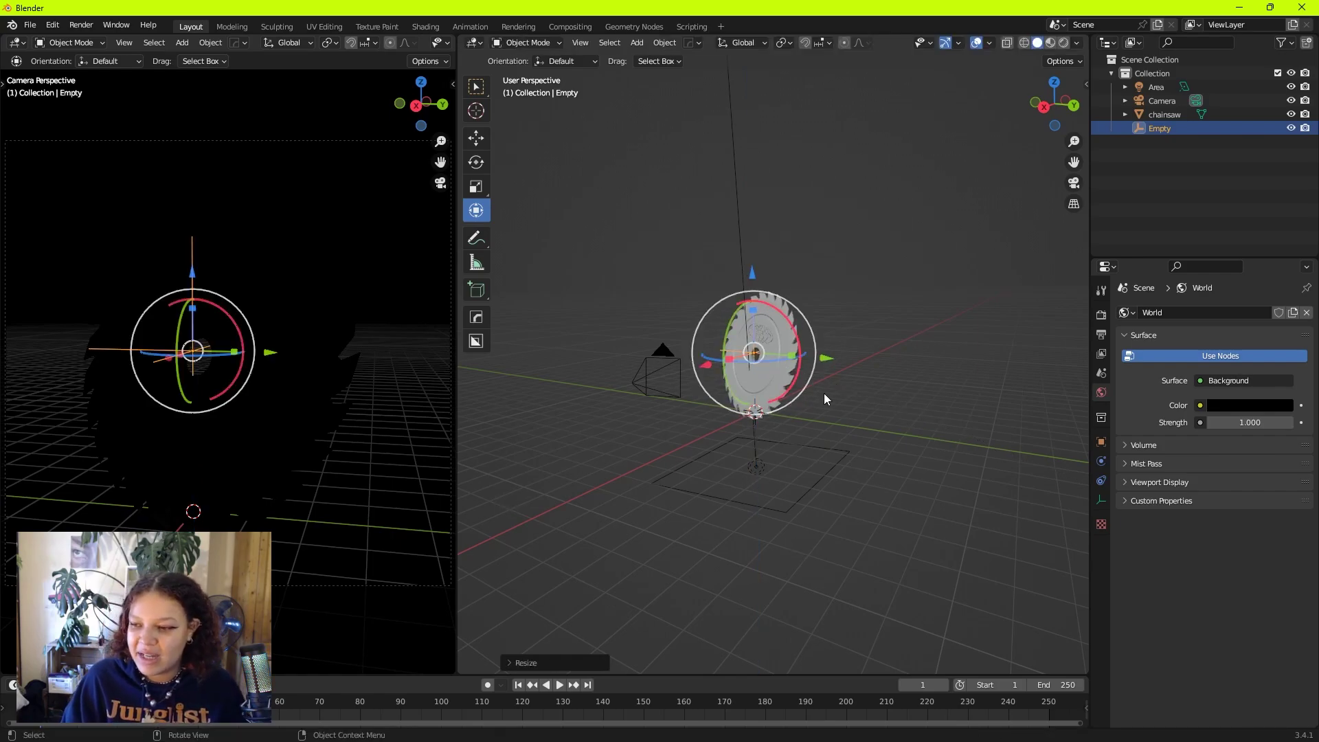
pyautogui.click(719, 350)
pyautogui.scroll(6, 798, 369)
pyautogui.moveTo(798, 369)
pyautogui.mouseDown(button='middle')
pyautogui.moveTo(769, 360)
pyautogui.moveTo(727, 377)
pyautogui.moveTo(780, 378)
pyautogui.mouseUp(button='middle')
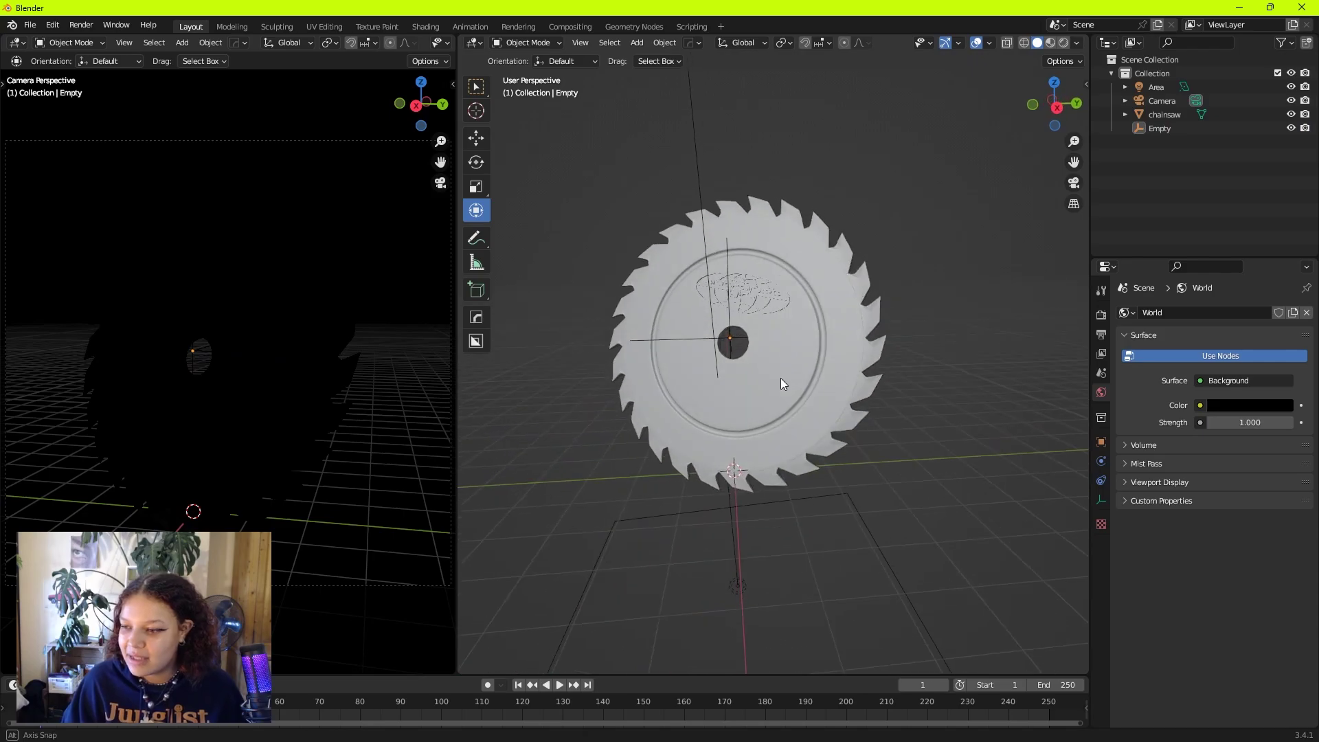
pyautogui.click(893, 567)
# Add a Damped Track constraint to the Area light with target Empty and Track Axis -Z
pyautogui.click(1101, 477)
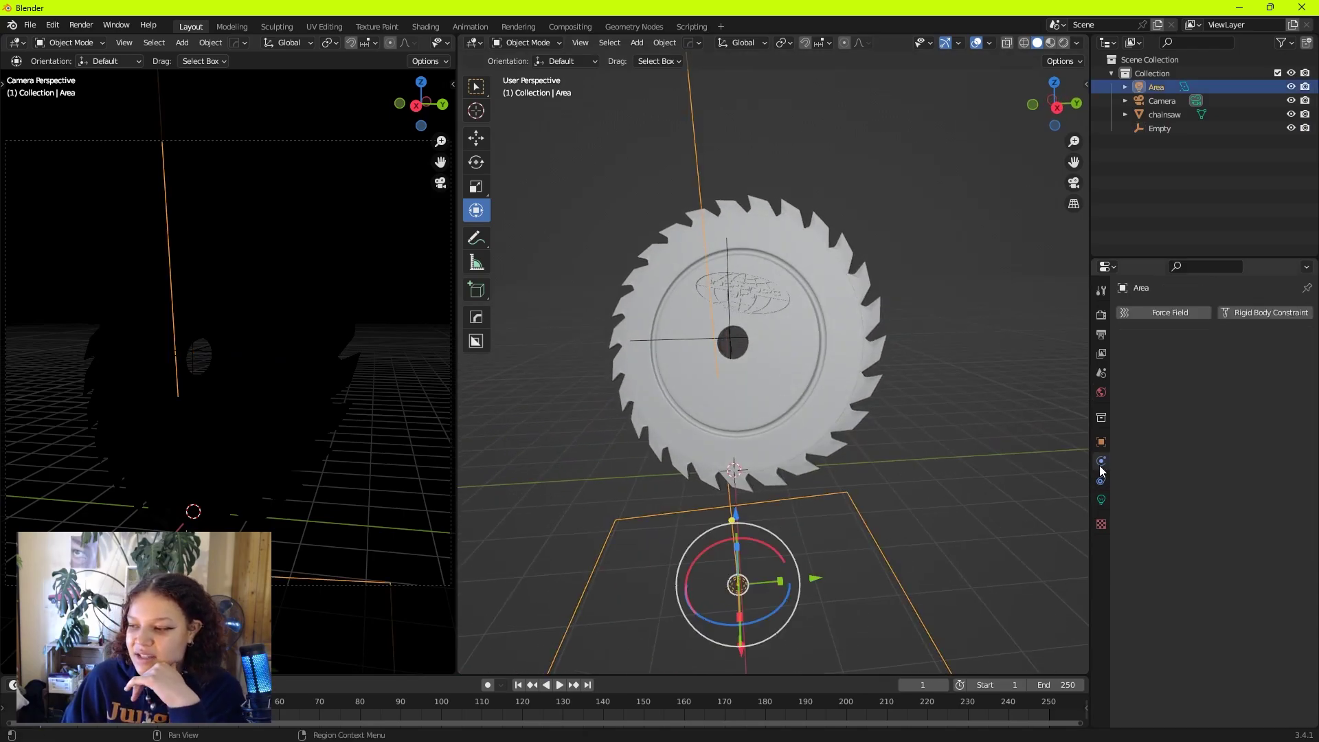
pyautogui.click(1204, 314)
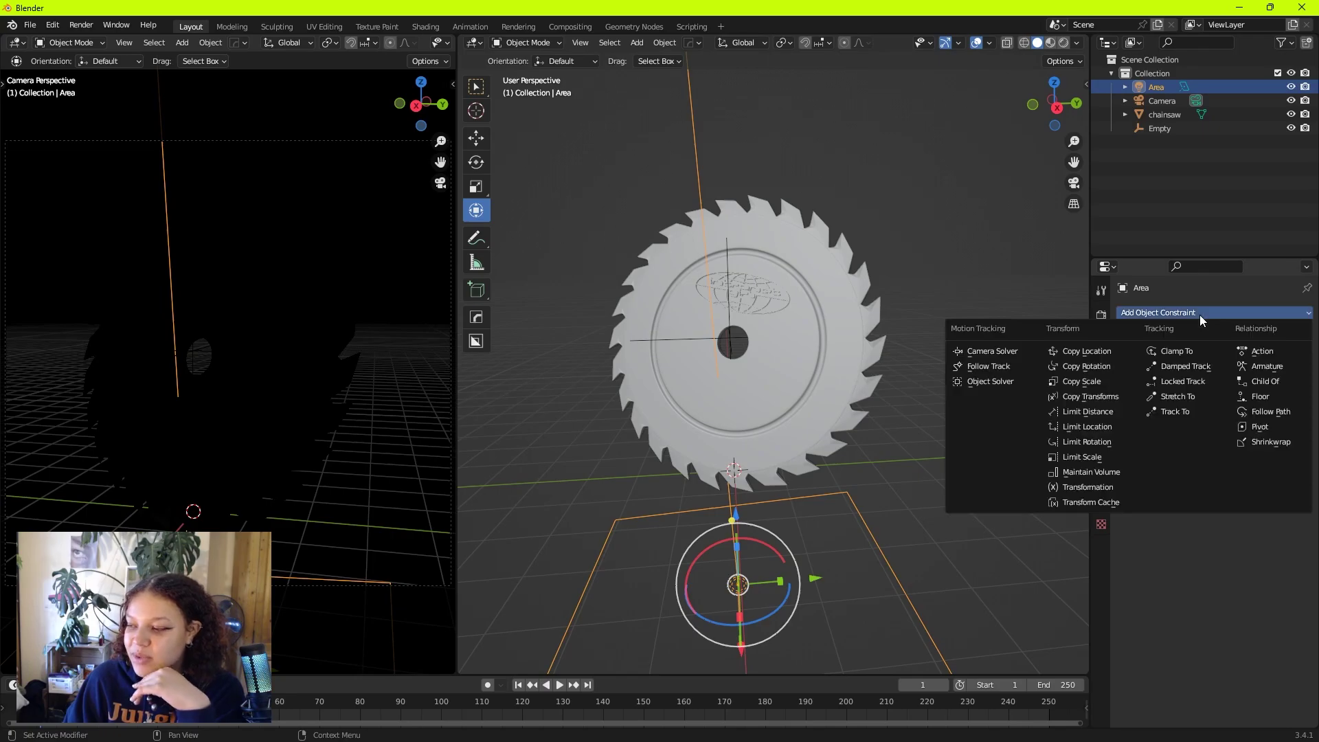
pyautogui.click(1205, 365)
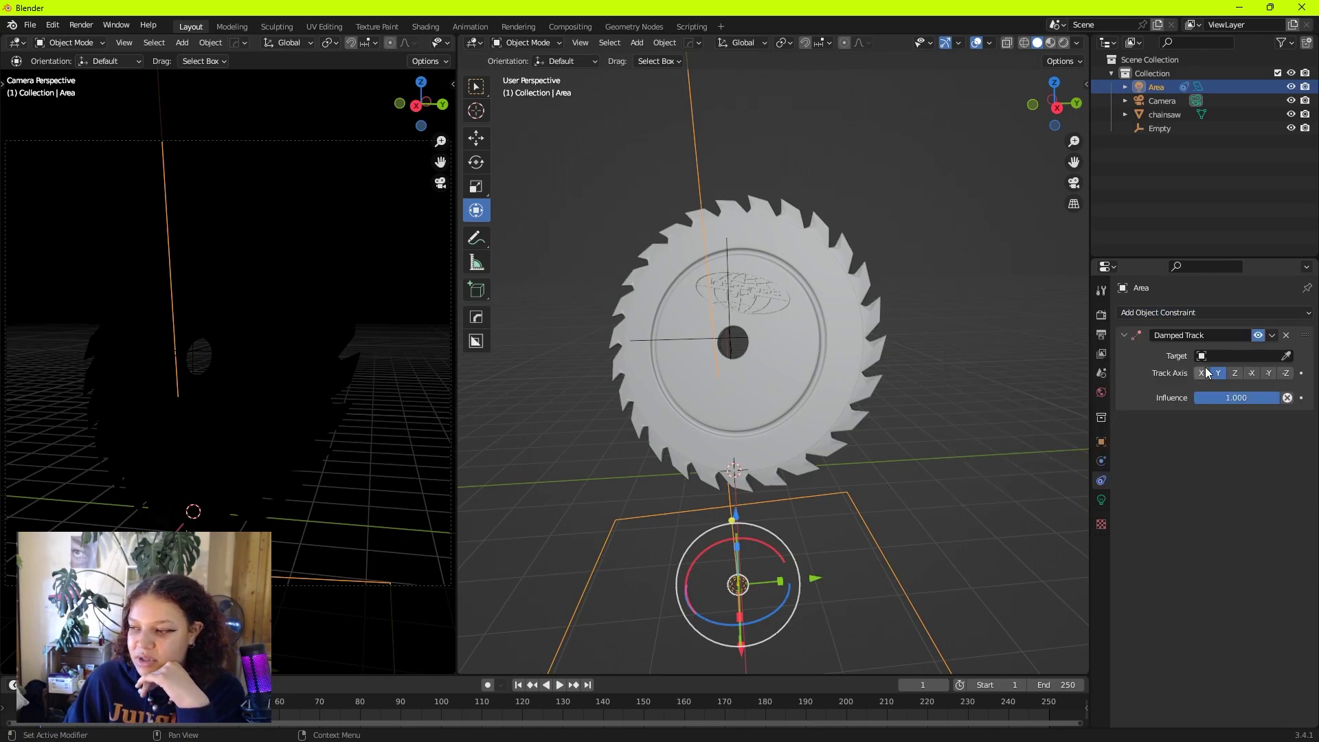
pyautogui.click(1287, 355)
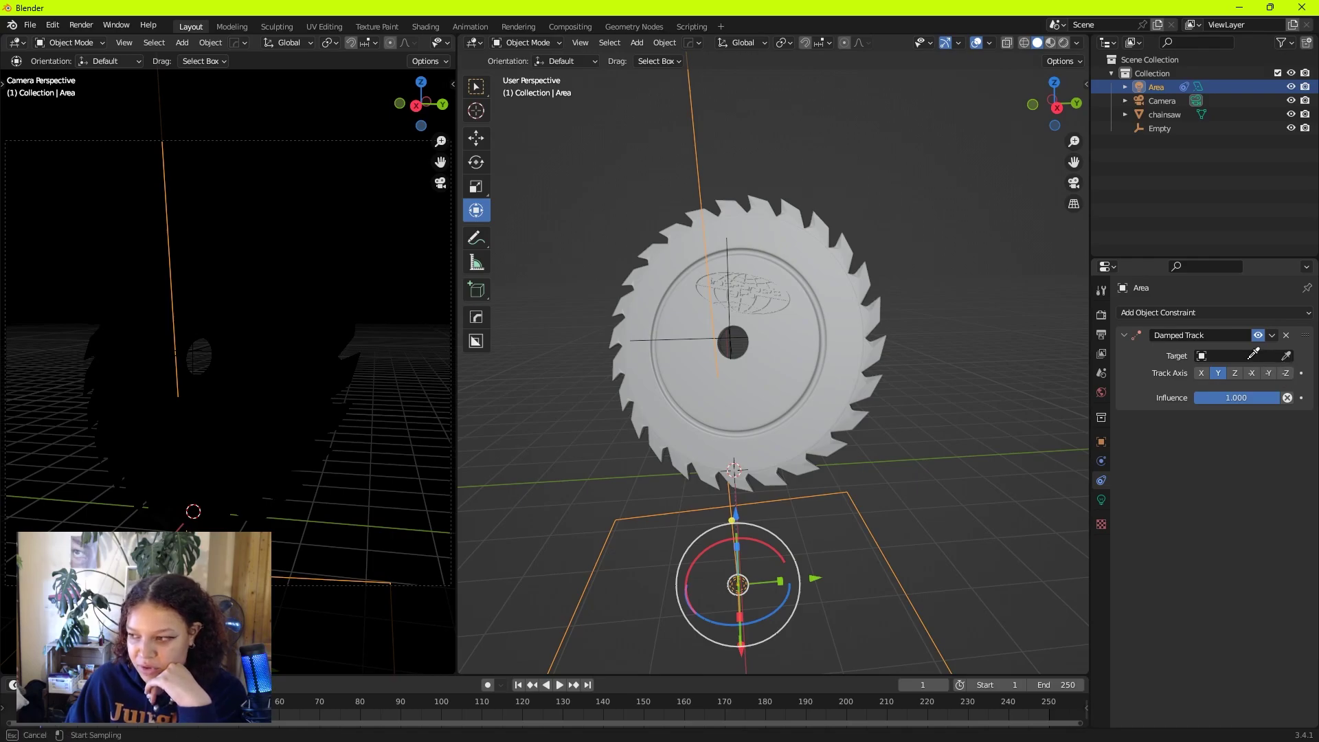
pyautogui.click(1244, 356)
pyautogui.click(1215, 421)
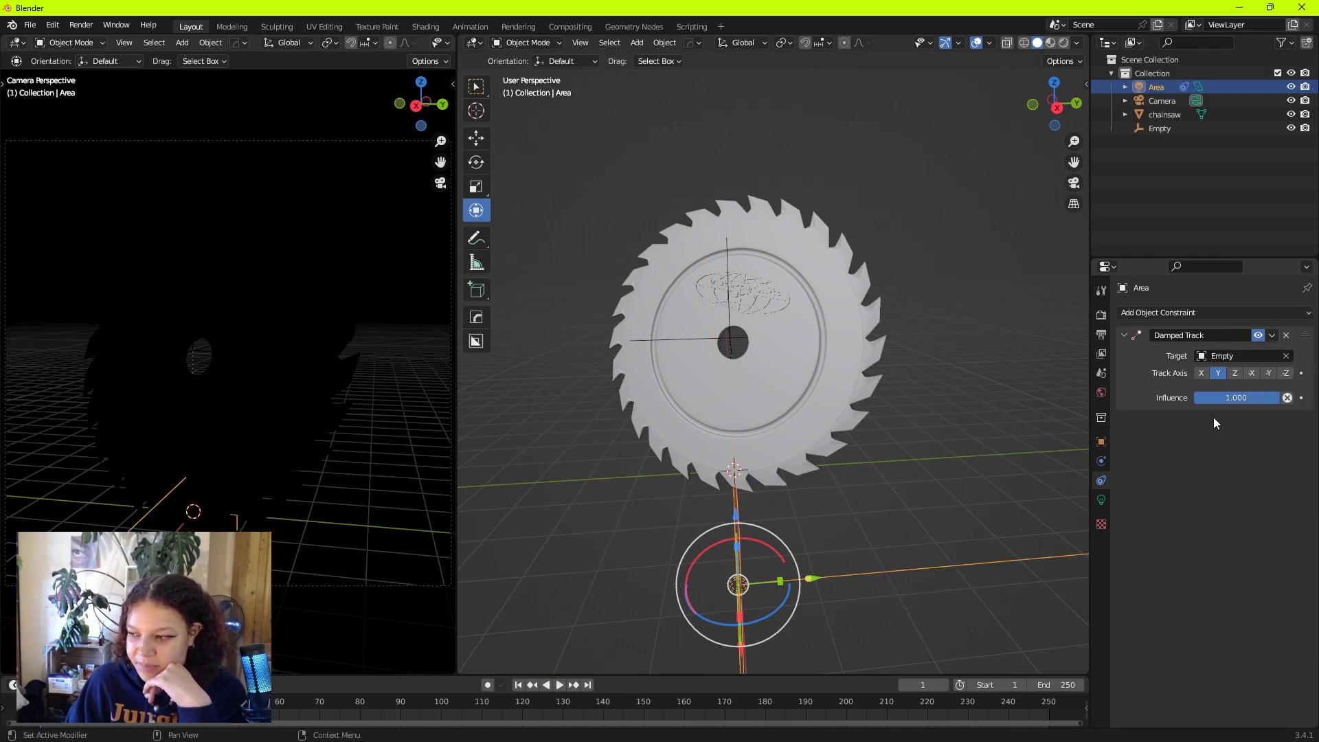
pyautogui.click(1287, 374)
pyautogui.scroll(-4, 855, 451)
pyautogui.scroll(4, 855, 451)
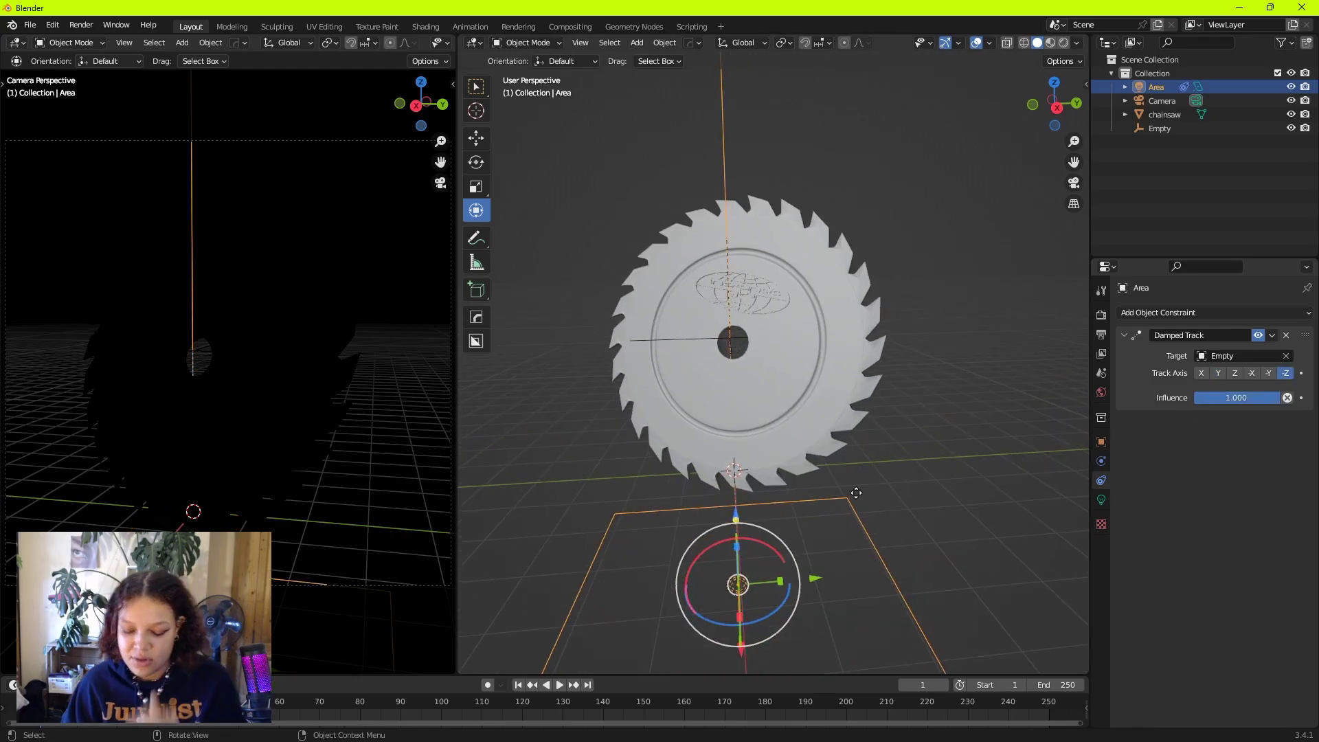
pyautogui.scroll(-4, 852, 501)
pyautogui.press('g')
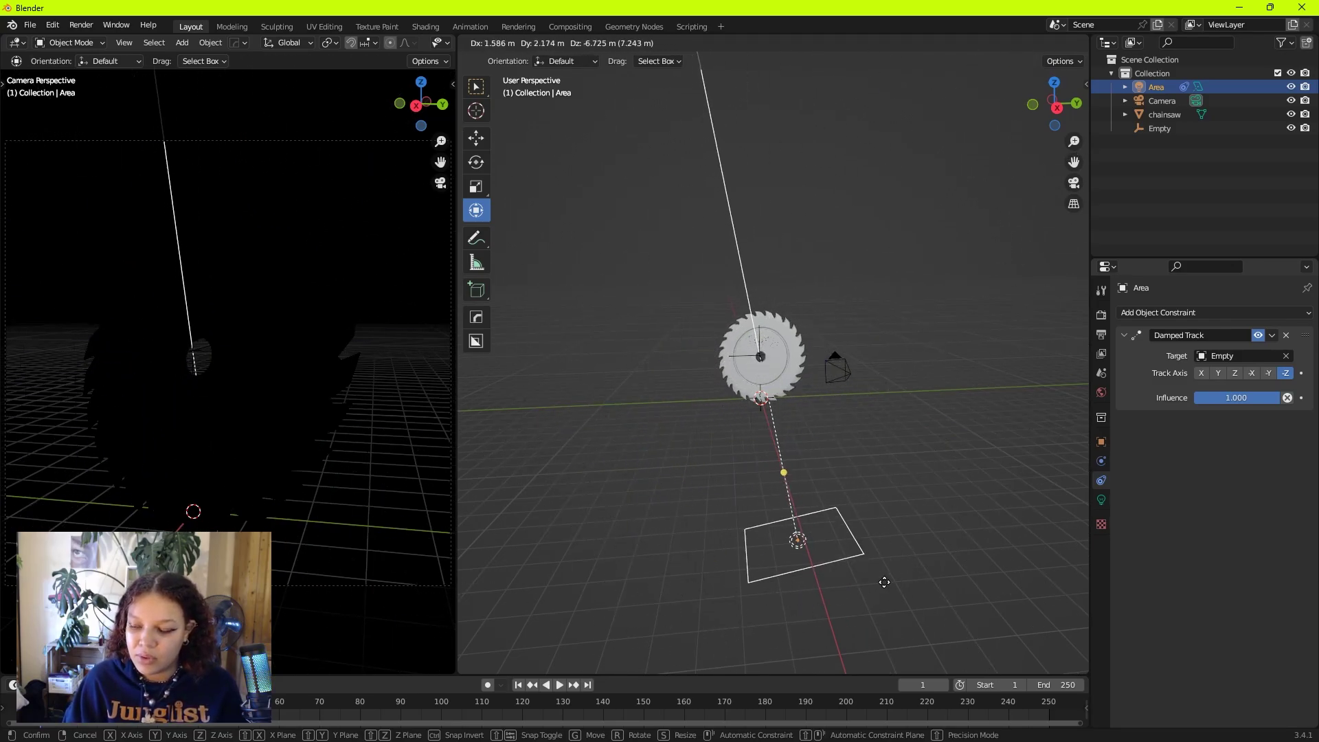
# Place the Area light at its new position and enlarge it
pyautogui.click(853, 507)
pyautogui.scroll(-1, 840, 453)
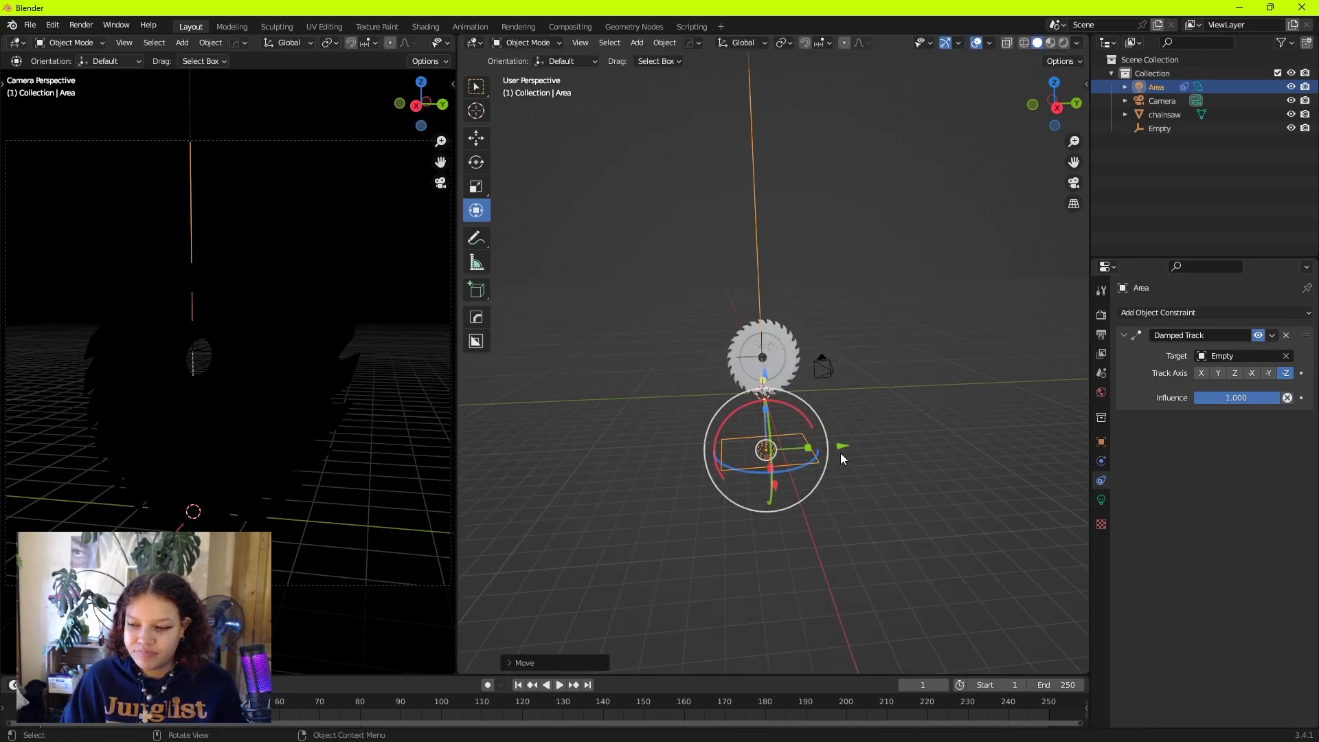
pyautogui.press('s')
pyautogui.click(919, 528)
pyautogui.click(831, 508)
pyautogui.click(871, 479)
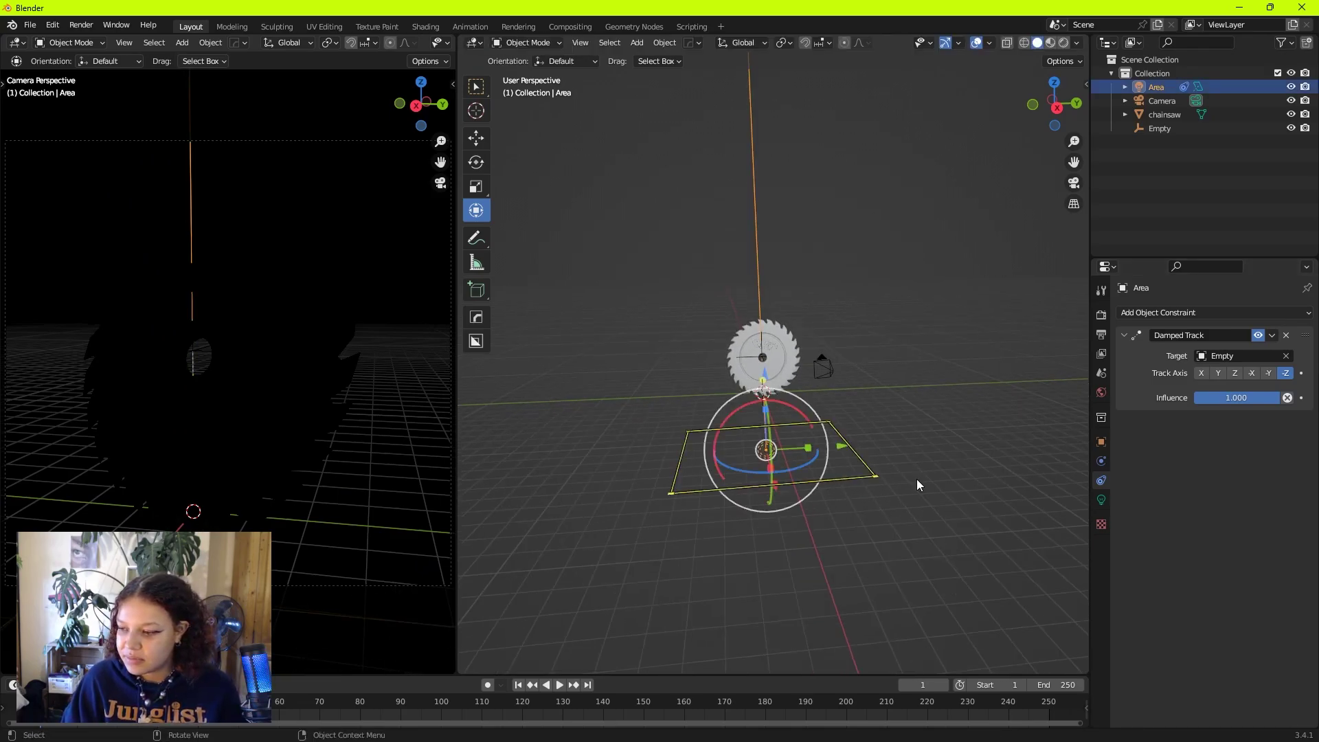
# Set the Area light's power to 250 W
pyautogui.click(1101, 500)
pyautogui.click(1227, 405)
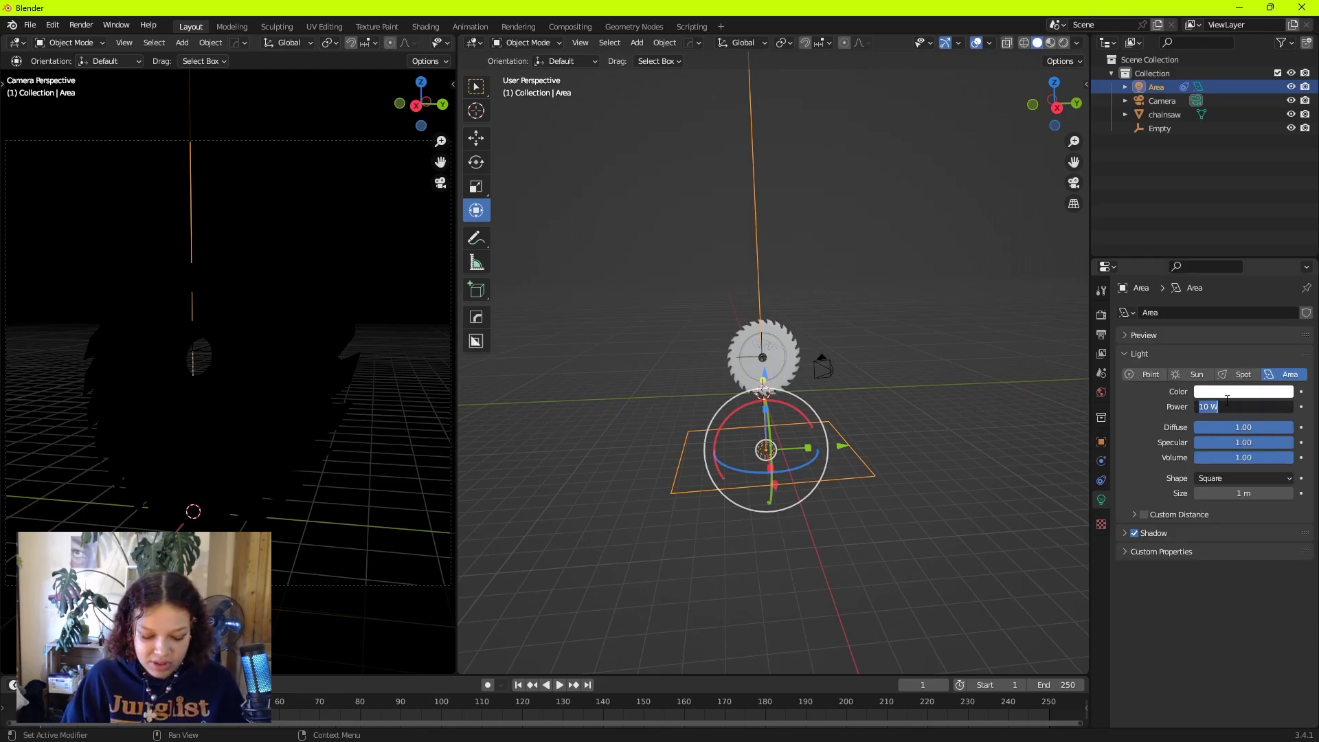
pyautogui.write('250')
pyautogui.press('Return')
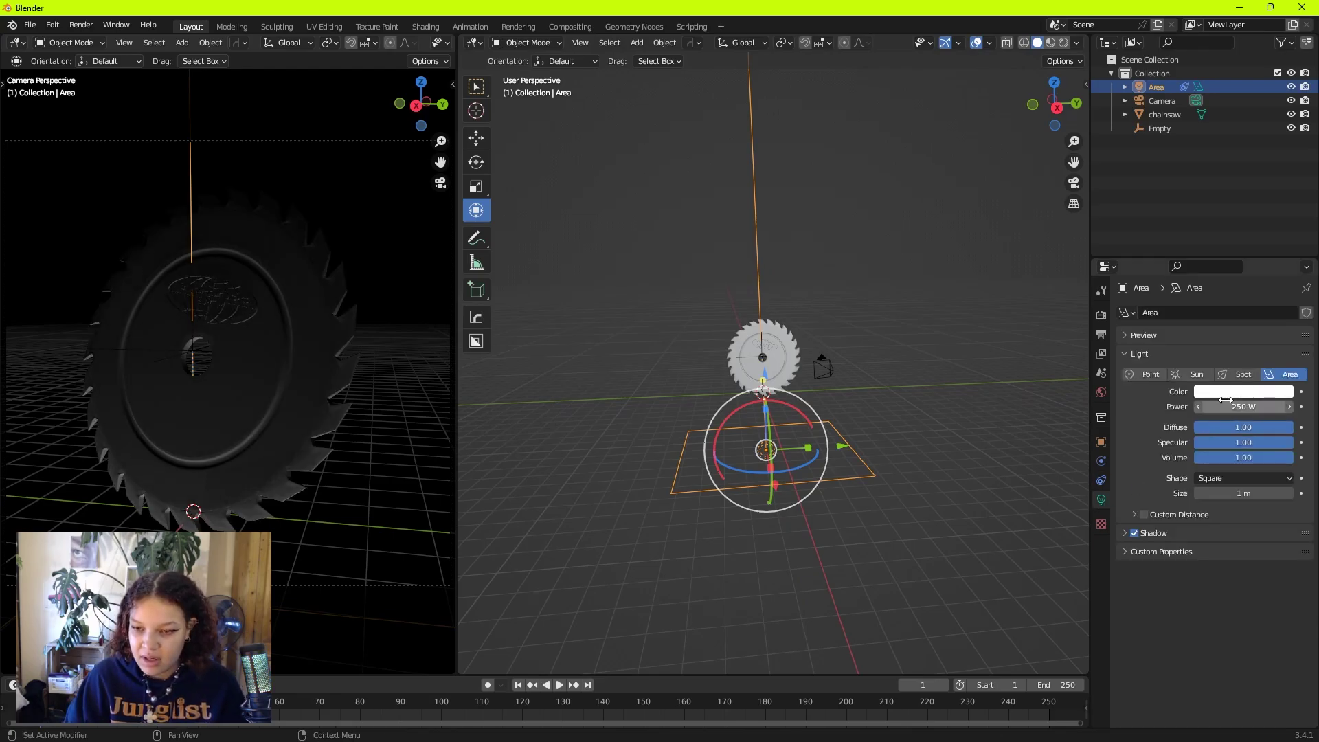
# Tilt the Area light to a new angle and duplicate it as Area.001
pyautogui.moveTo(825, 384); pyautogui.dragTo(759, 435, button='middle')
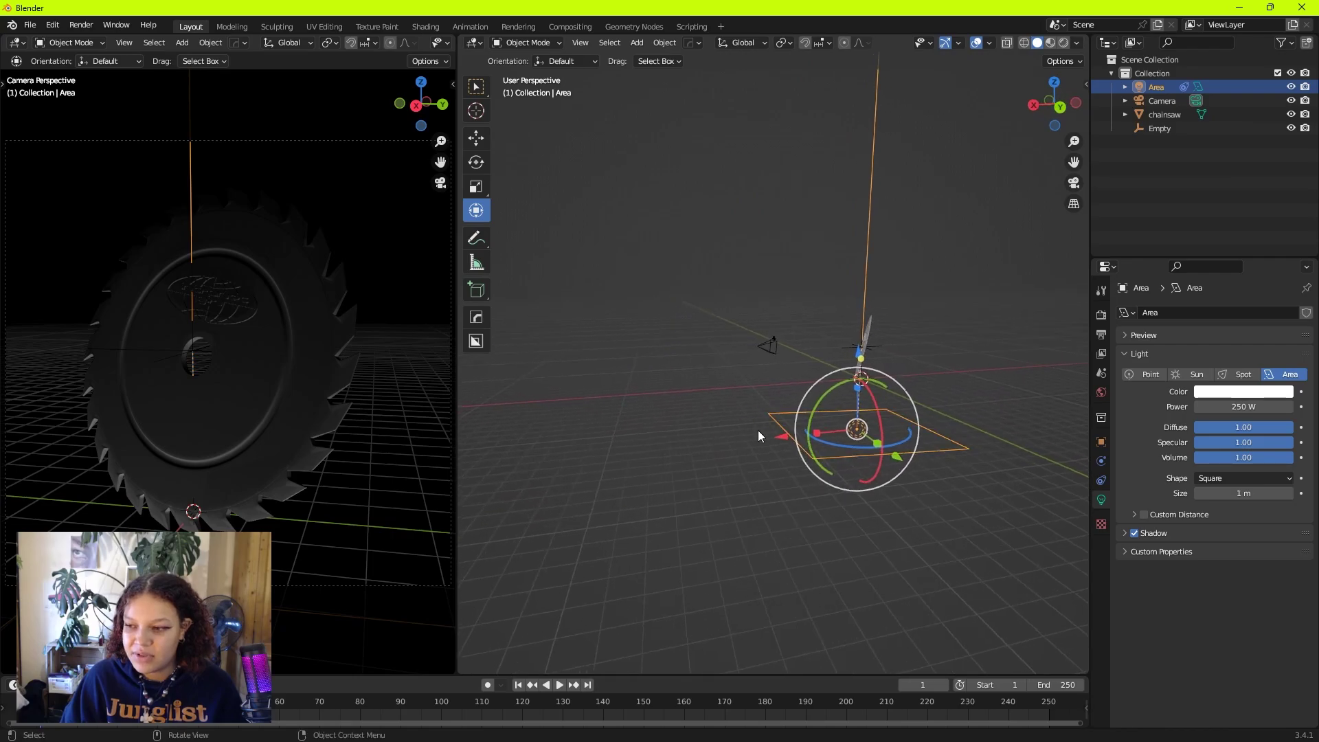
pyautogui.moveTo(858, 346); pyautogui.dragTo(867, 337)
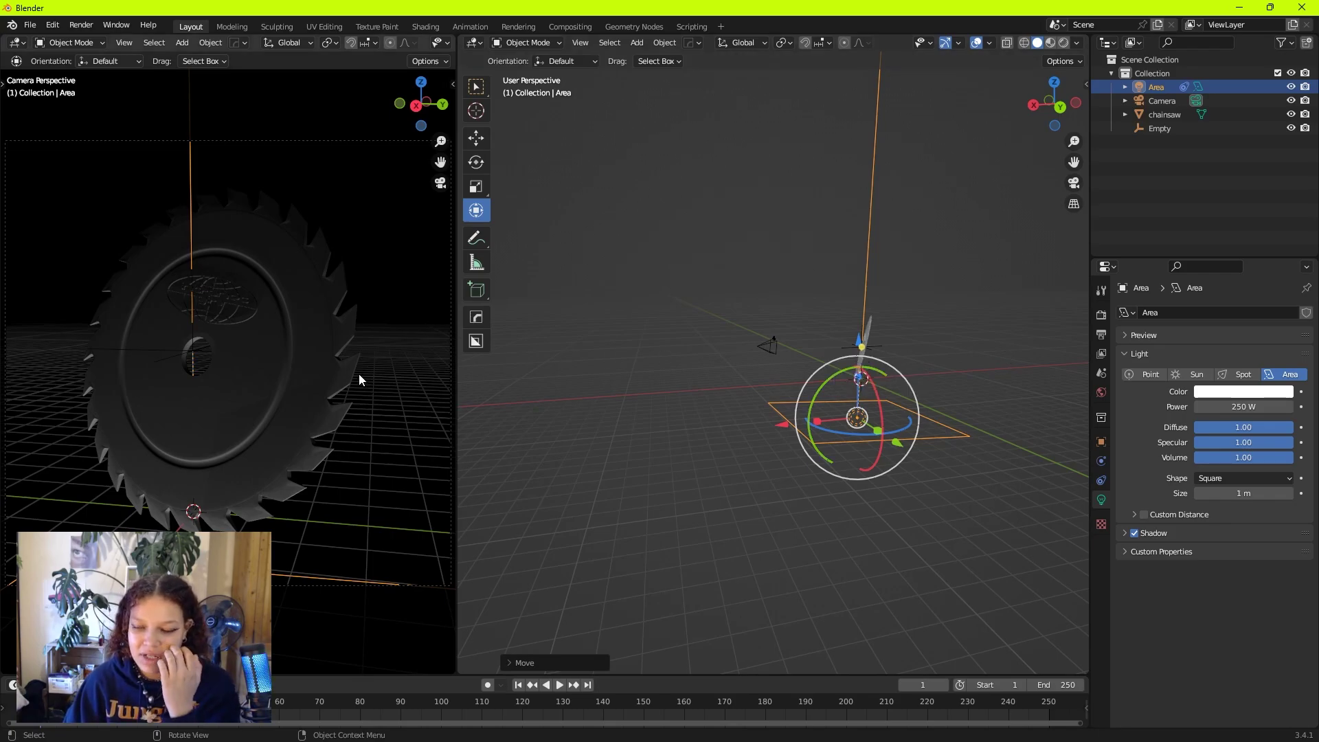
pyautogui.scroll(3, 770, 367)
pyautogui.scroll(-3, 780, 367)
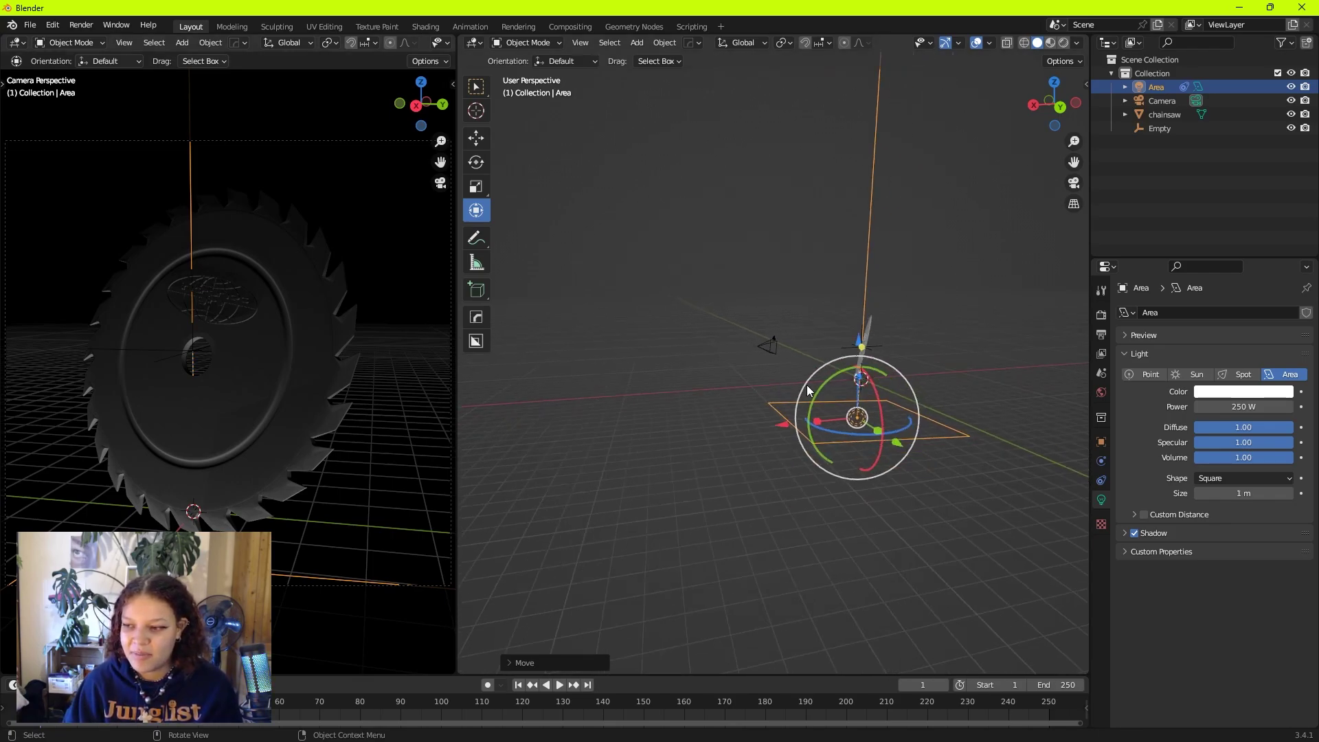
pyautogui.scroll(3, 813, 406)
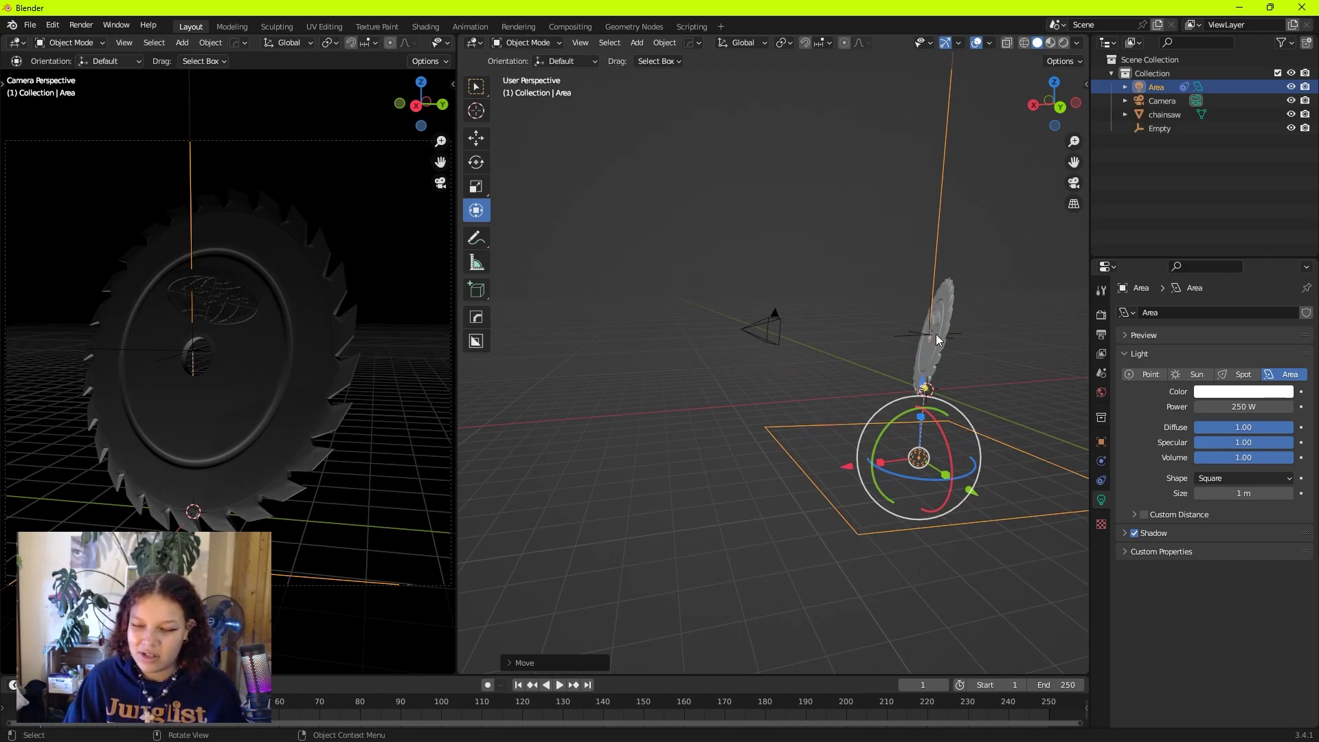
pyautogui.moveTo(902, 359); pyautogui.dragTo(926, 424, button='middle')
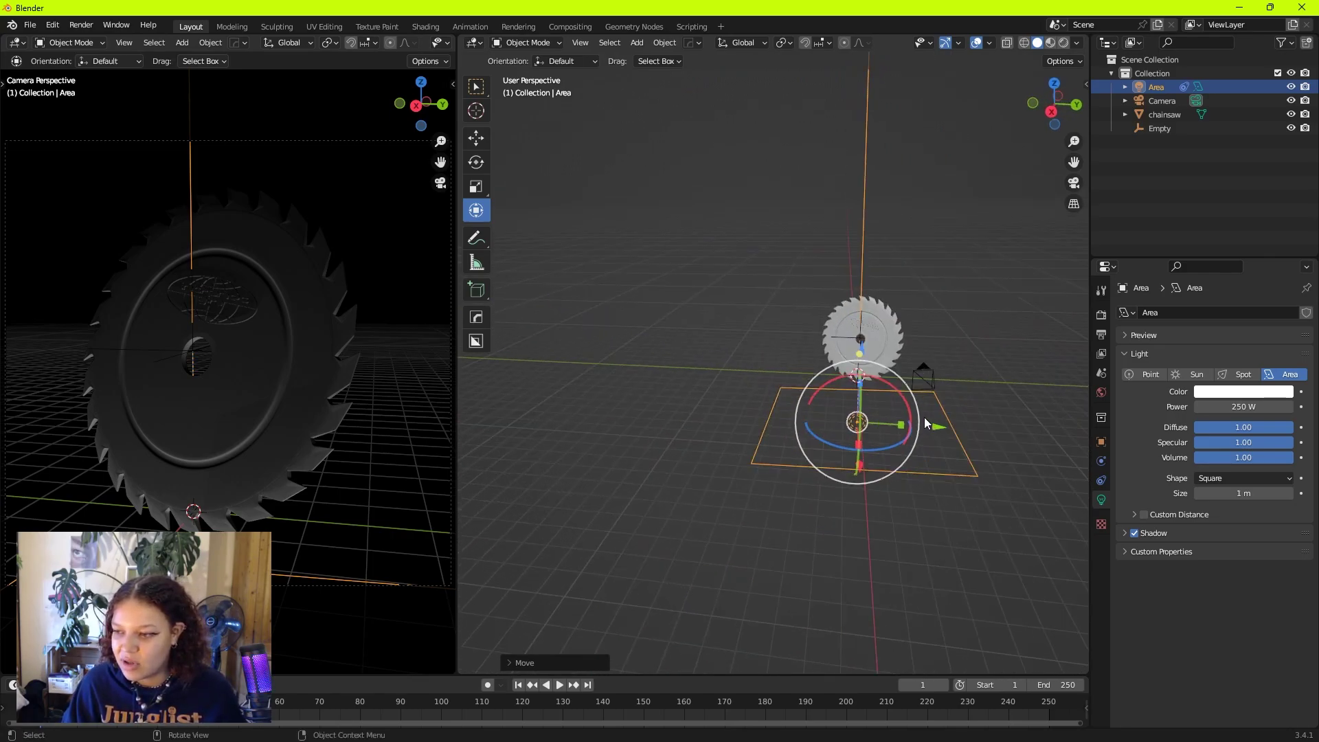
pyautogui.hotkey('shift', 'd')
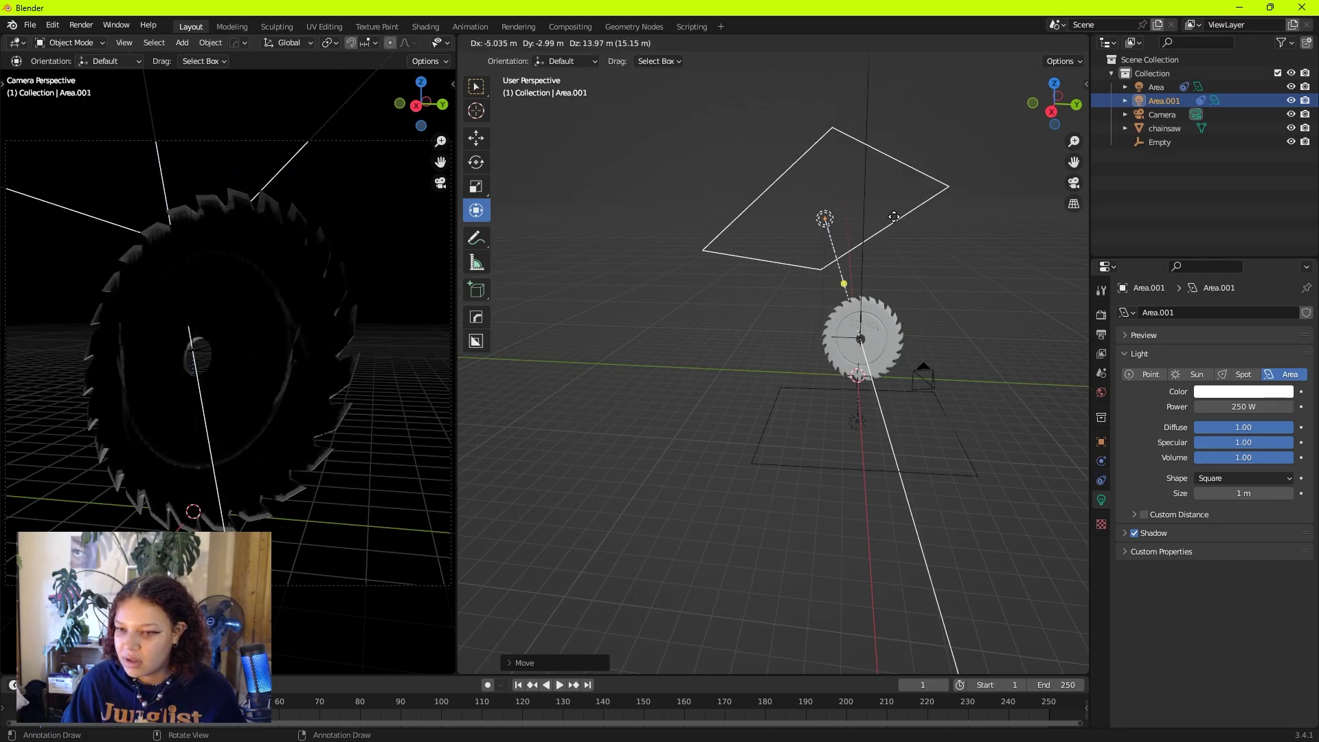
# Place and rotate the second area light, then add Area.002 beside the saw
pyautogui.click(894, 217)
pyautogui.press('r')
pyautogui.click(825, 349)
pyautogui.hotkey('shift', 'd')
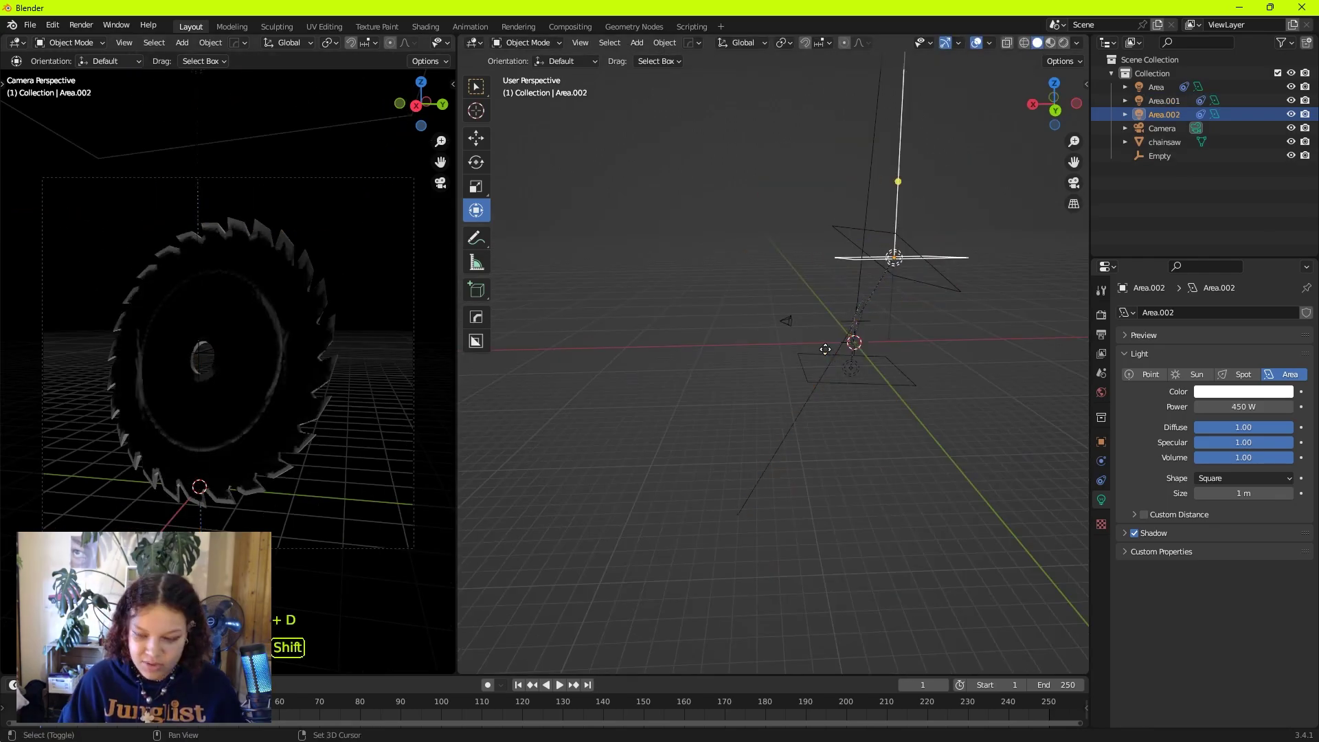
pyautogui.click(893, 356)
pyautogui.moveTo(893, 356); pyautogui.dragTo(805, 343, button='middle')
# Duplicate the light into Area.003 and Area.004, placing Area.004 right of the saw
pyautogui.hotkey('shift', 'd')
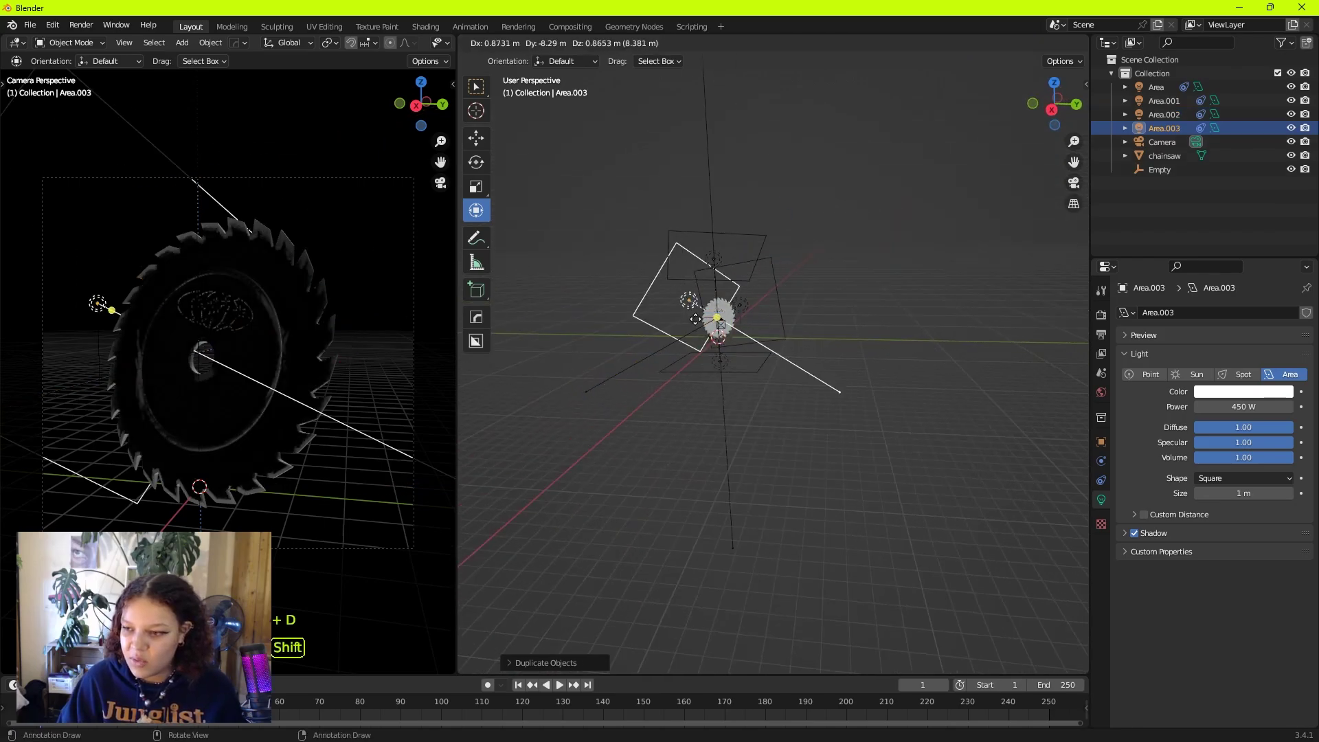
pyautogui.click(591, 321)
pyautogui.hotkey('shift', 'd')
pyautogui.click(840, 376)
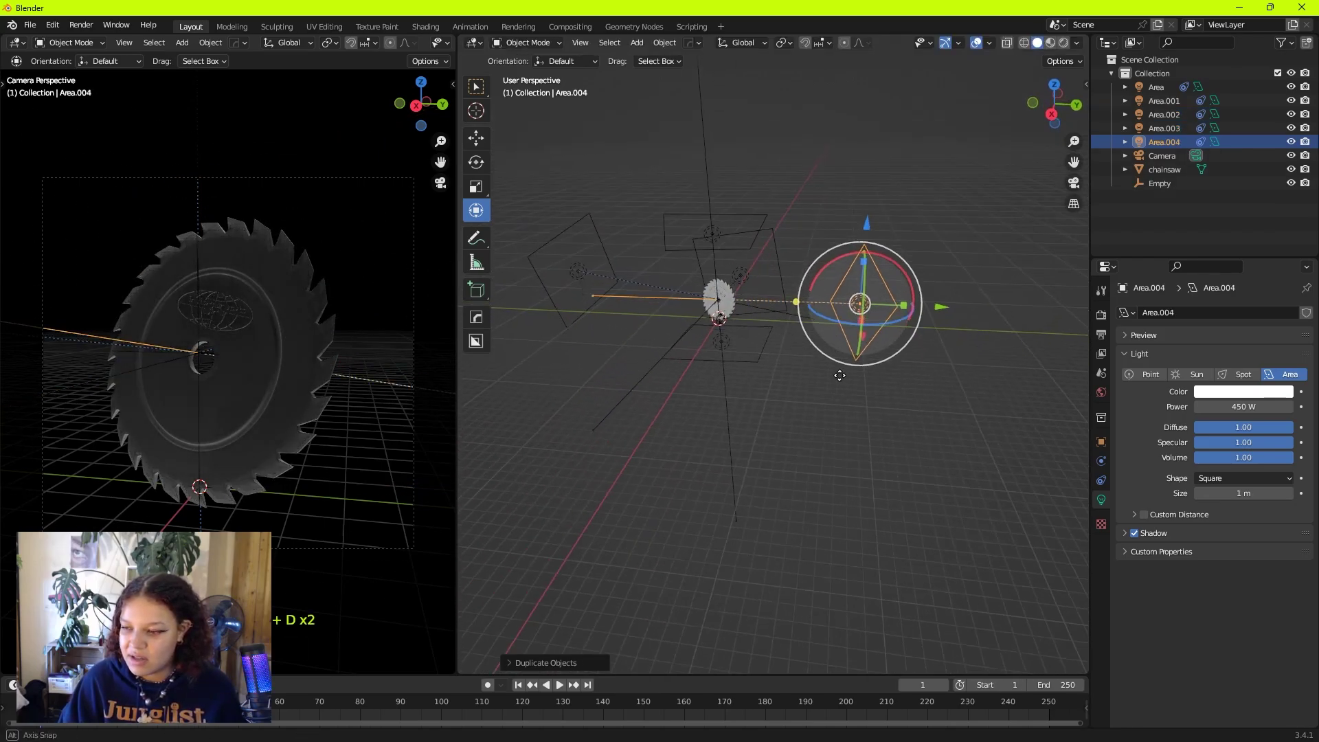
pyautogui.moveTo(840, 375); pyautogui.dragTo(913, 176, button='middle')
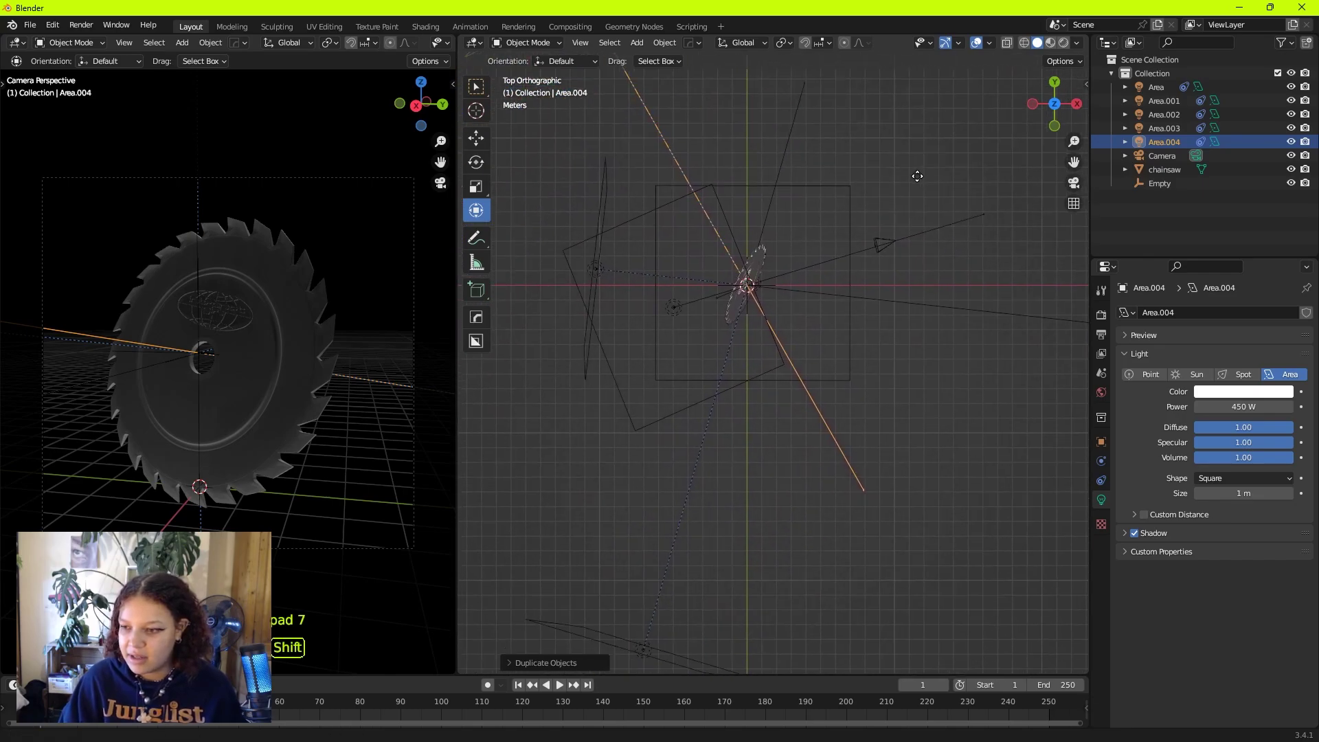
pyautogui.press('KP_7')
# In top view, move and re-aim Area.004 to the upper right, then return to a perspective view
pyautogui.moveTo(739, 184); pyautogui.dragTo(859, 211)
pyautogui.click(771, 502)
pyautogui.moveTo(771, 502); pyautogui.dragTo(852, 447)
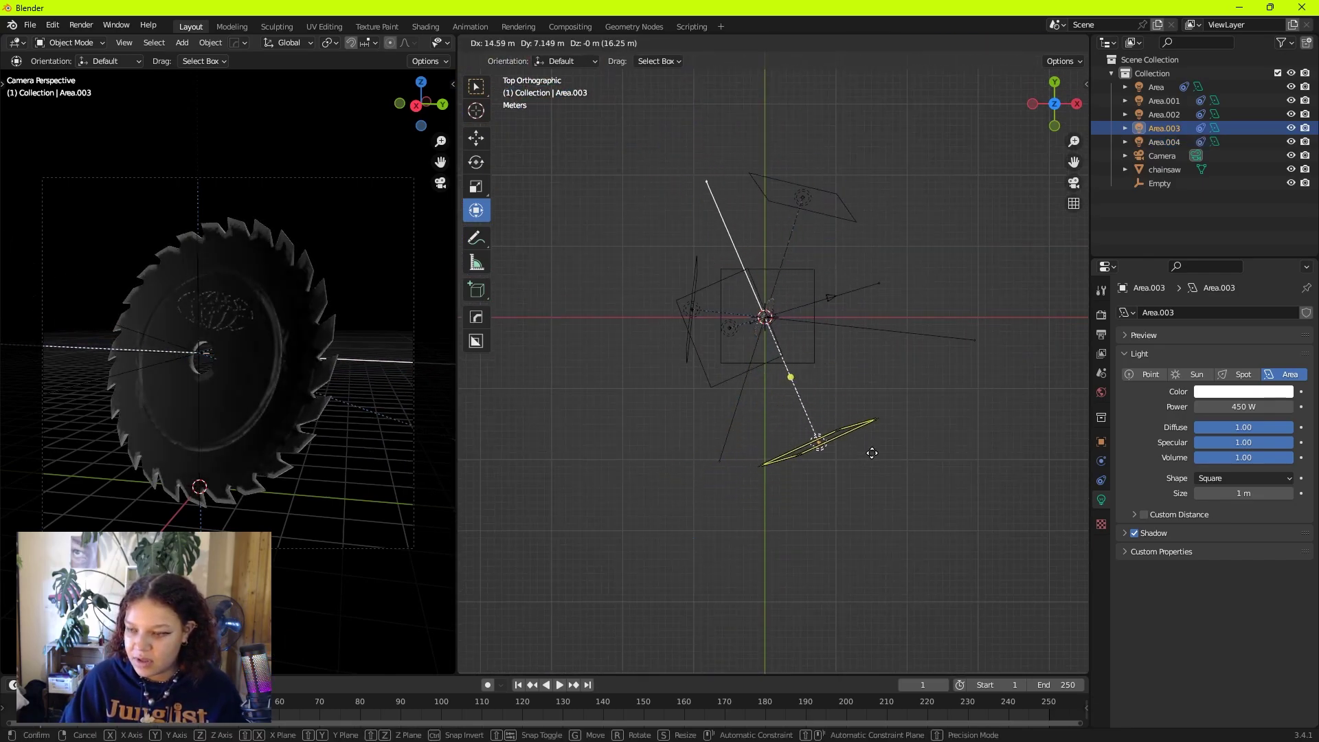
pyautogui.press('Escape')
pyautogui.click(790, 378)
pyautogui.moveTo(789, 378); pyautogui.dragTo(848, 342, button='middle')
pyautogui.scroll(5, 849, 344)
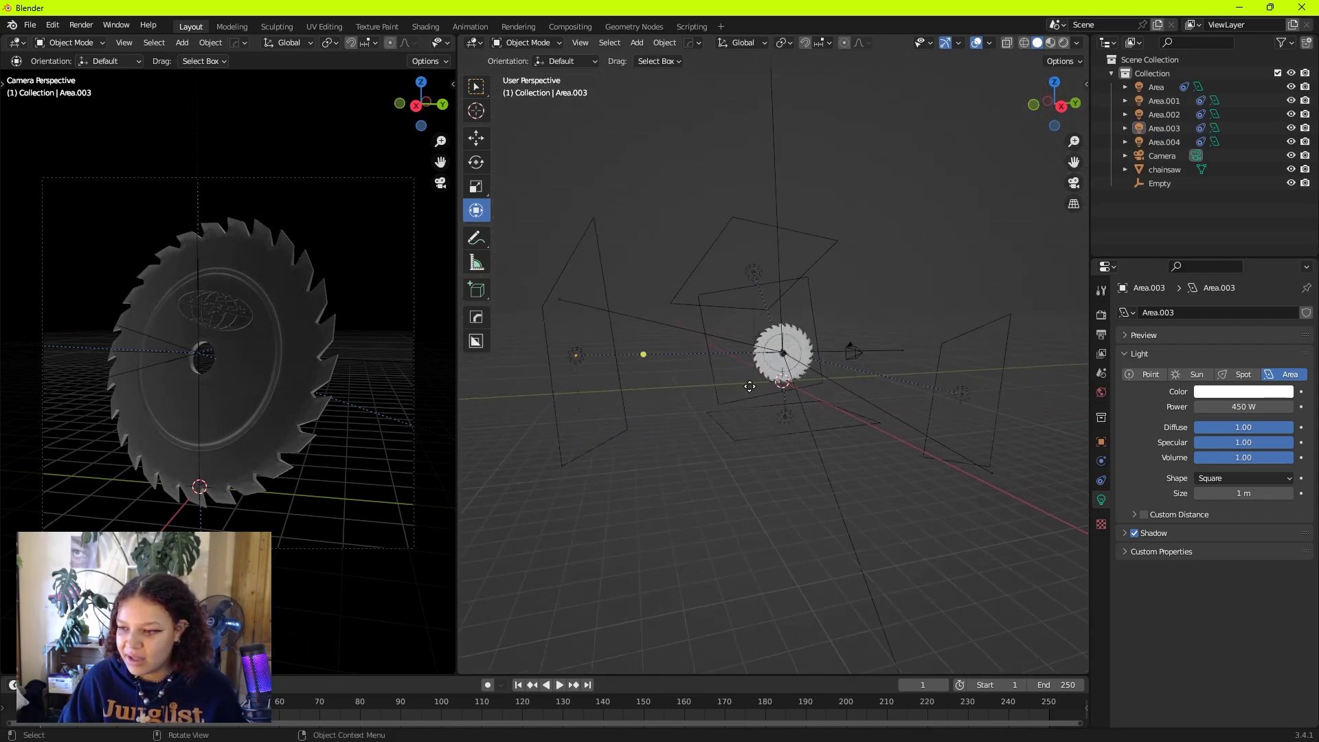
pyautogui.moveTo(845, 482); pyautogui.dragTo(859, 474, button='middle')
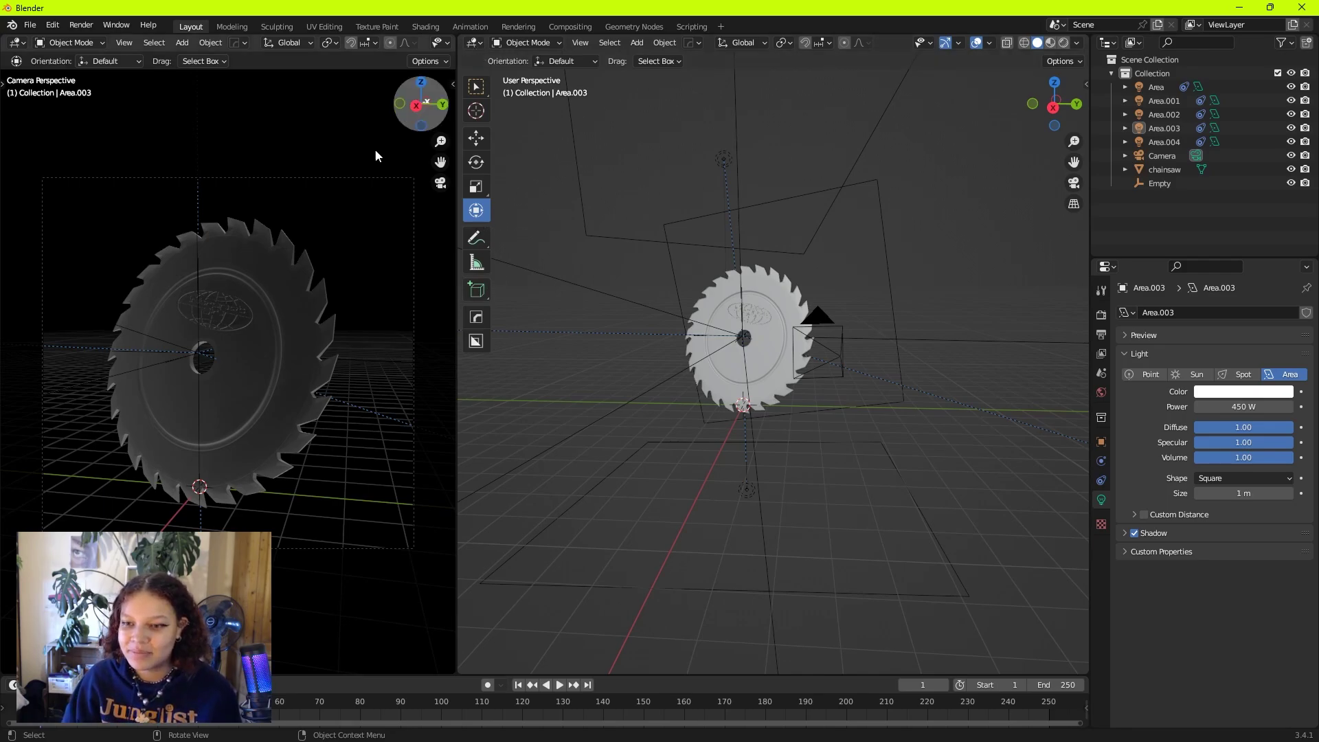
# Turn the 3D view into a Shader Editor showing object materials, and select the saw blade
pyautogui.click(306, 267)
pyautogui.click(686, 542)
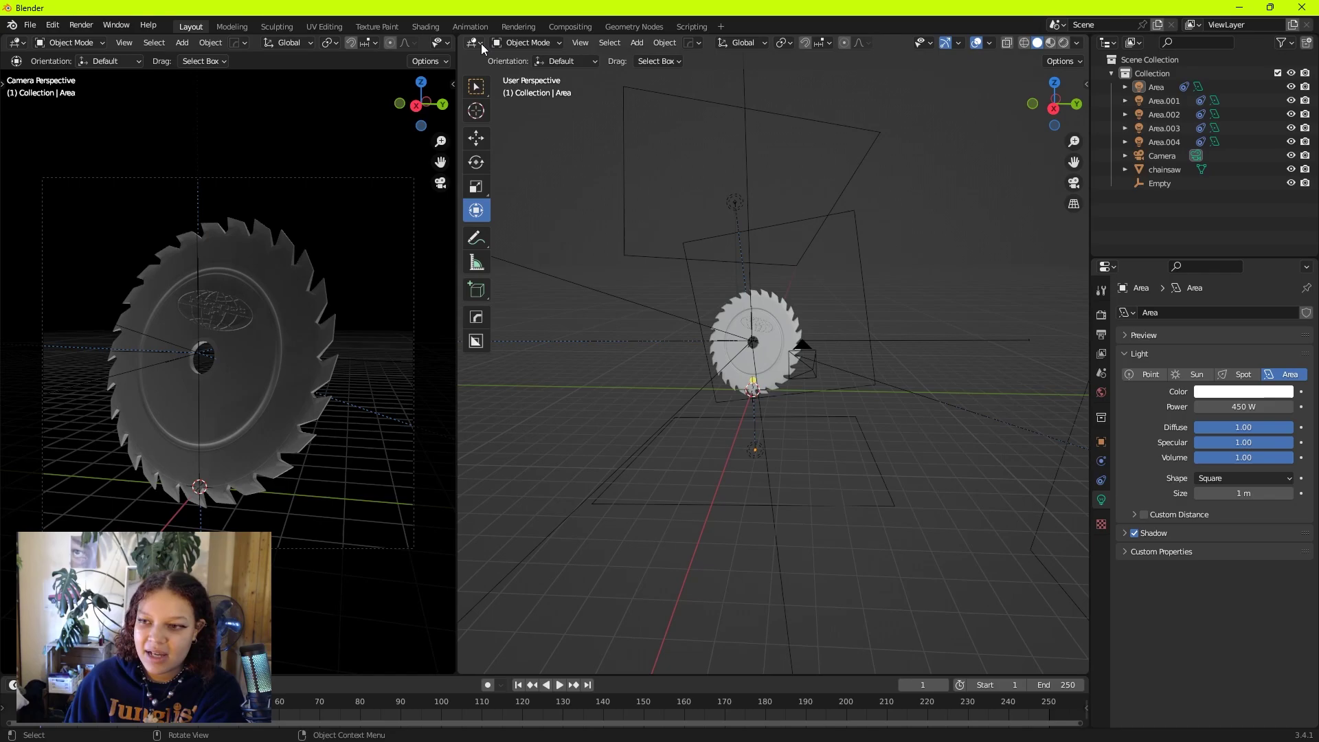
pyautogui.click(475, 43)
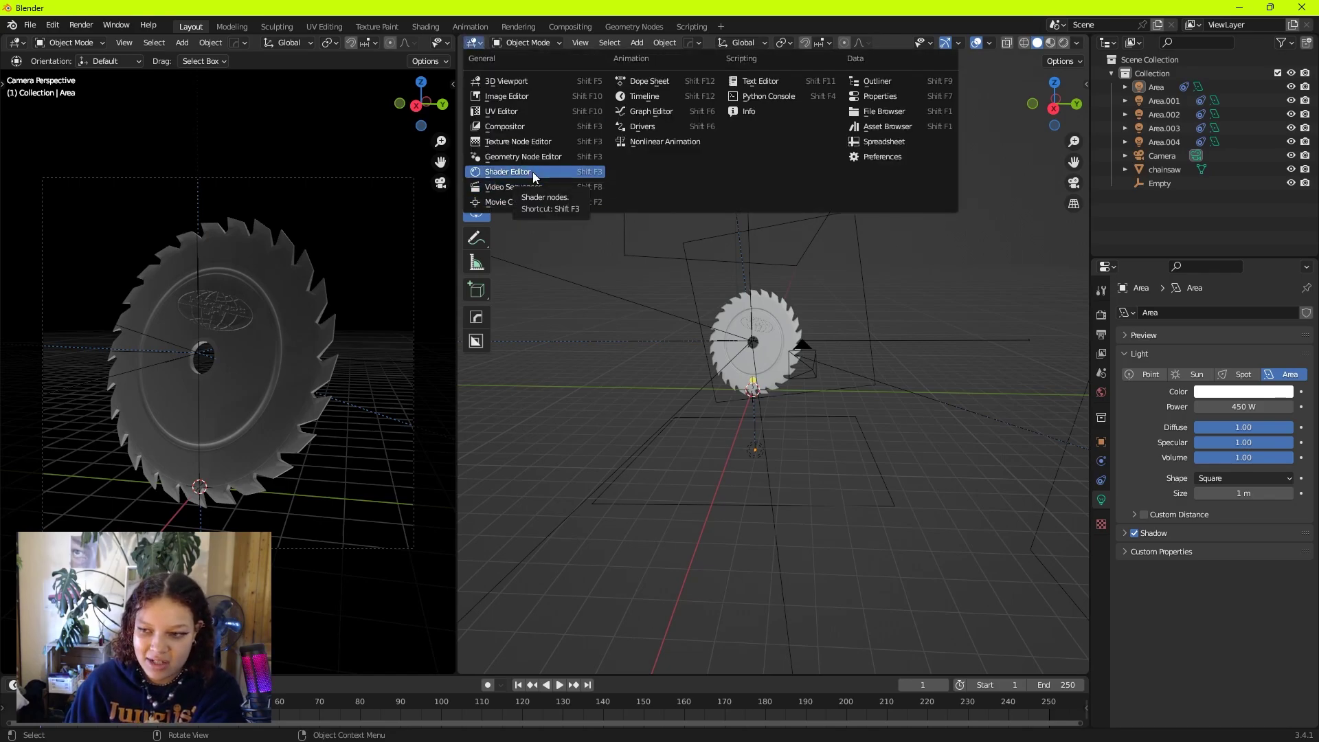
pyautogui.click(533, 172)
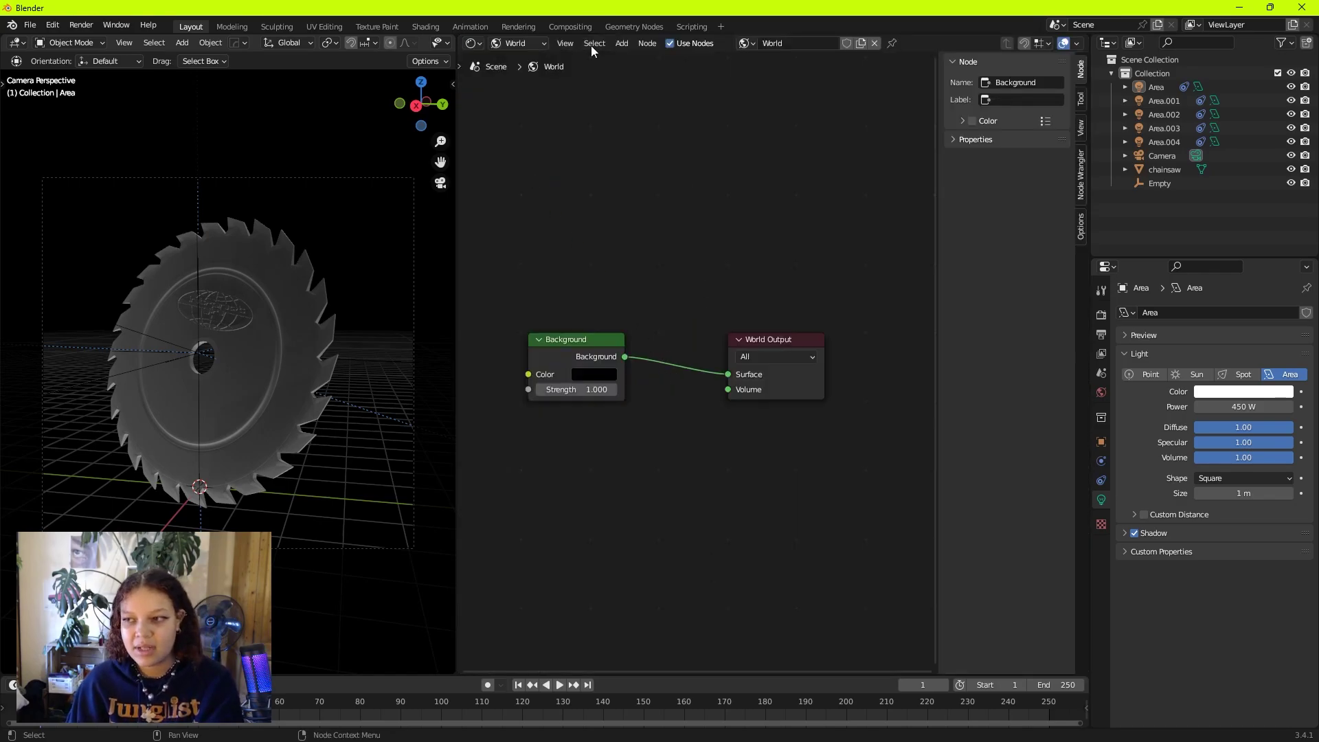
pyautogui.click(522, 43)
pyautogui.click(533, 60)
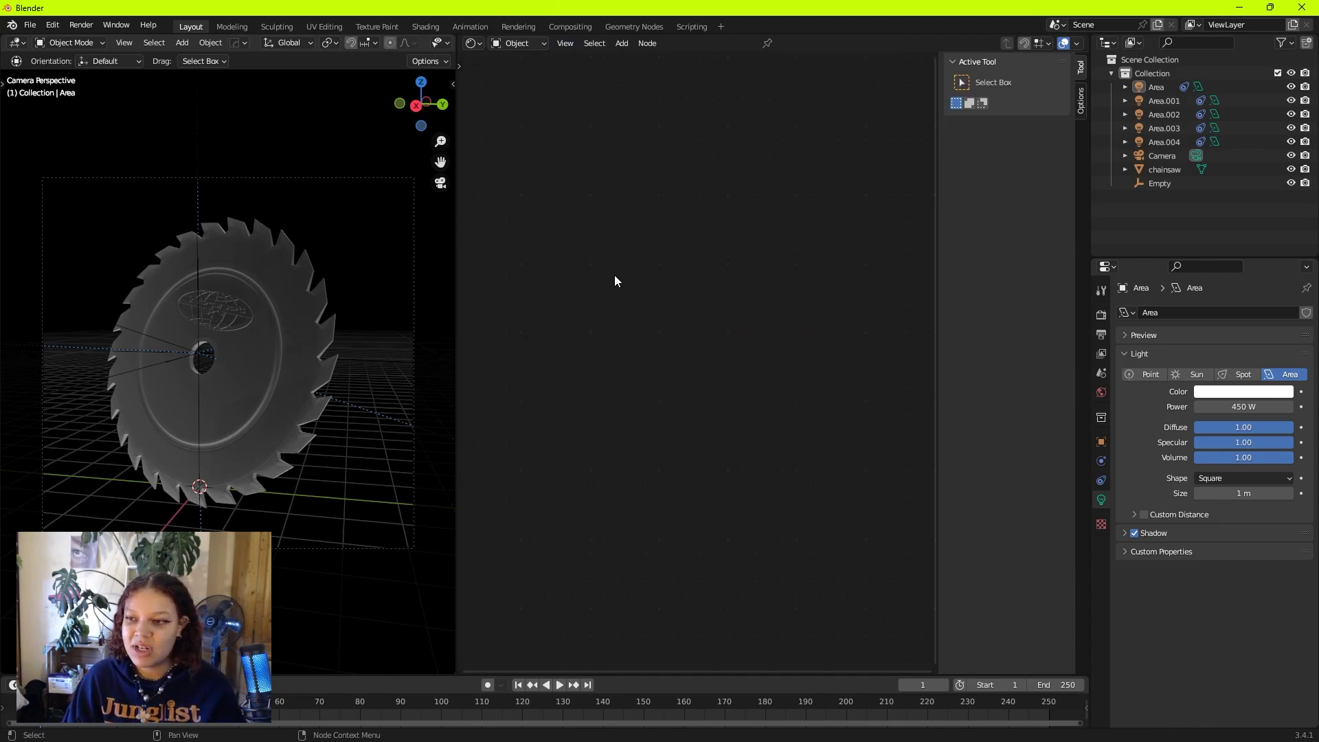
pyautogui.press('n')
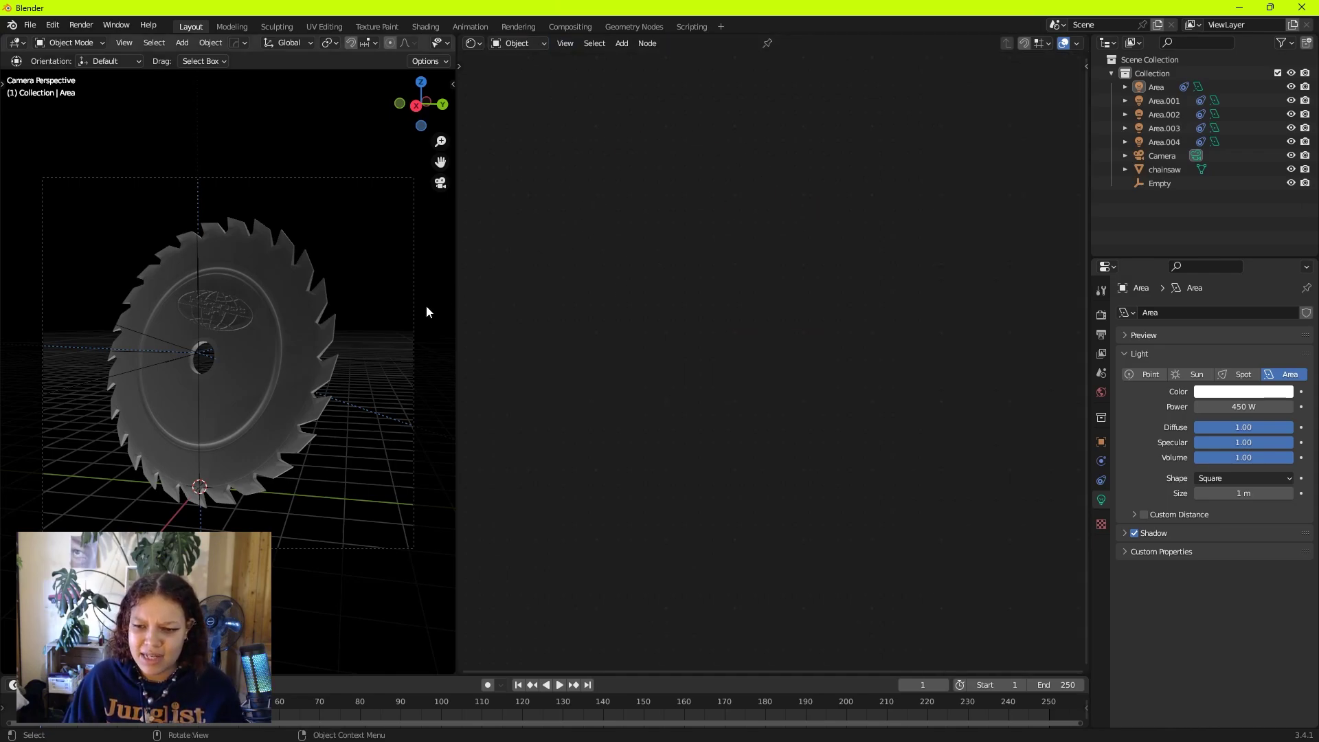
pyautogui.click(286, 358)
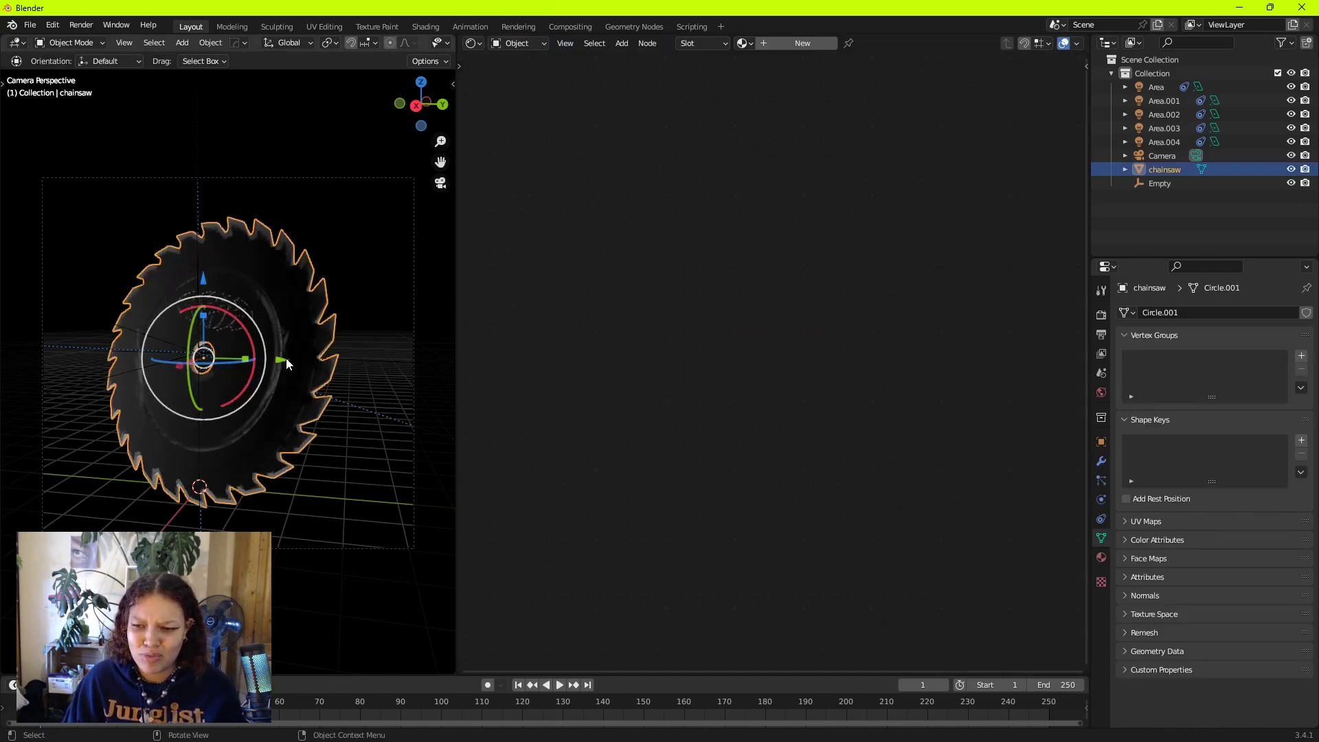
# Create a new material, Material.002, for the saw blade
pyautogui.click(796, 43)
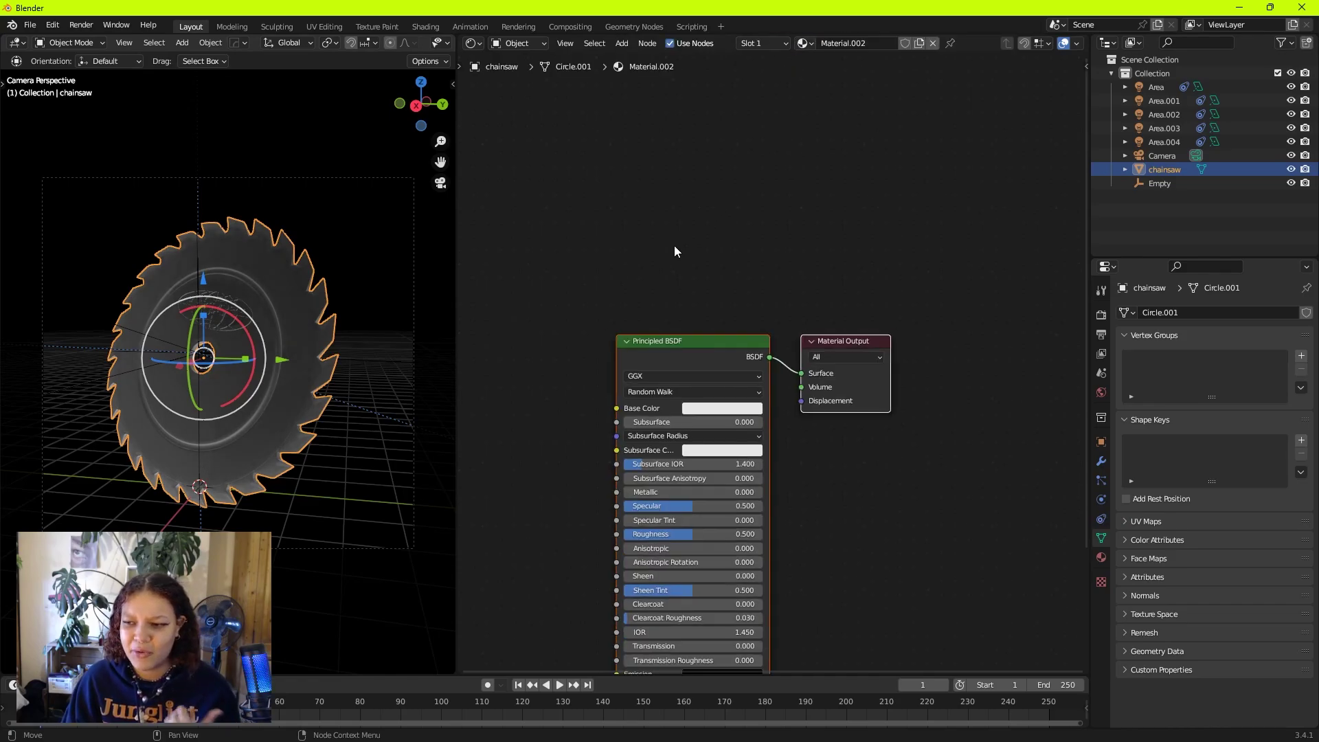
pyautogui.moveTo(674, 246); pyautogui.dragTo(704, 121, button='middle')
pyautogui.scroll(1, 686, 131)
pyautogui.scroll(1, 654, 121)
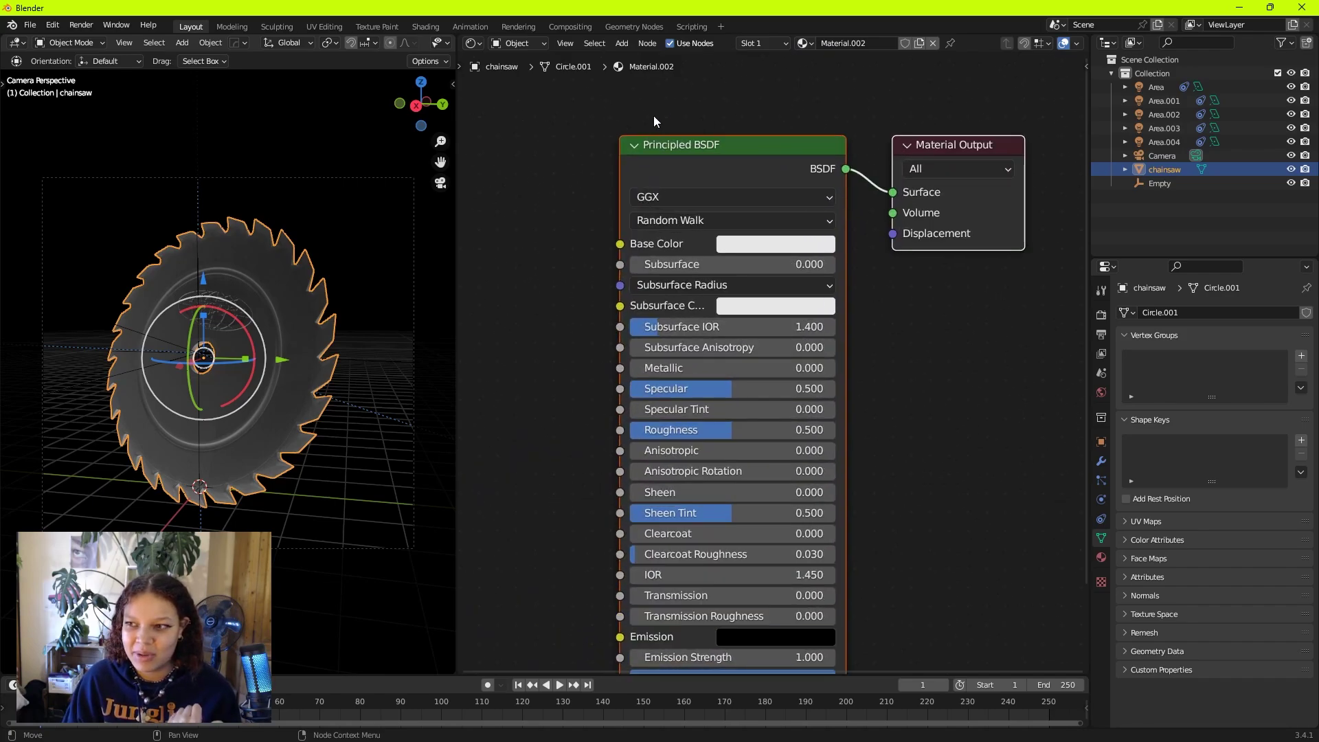
pyautogui.hotkey('ctrl', 'z')
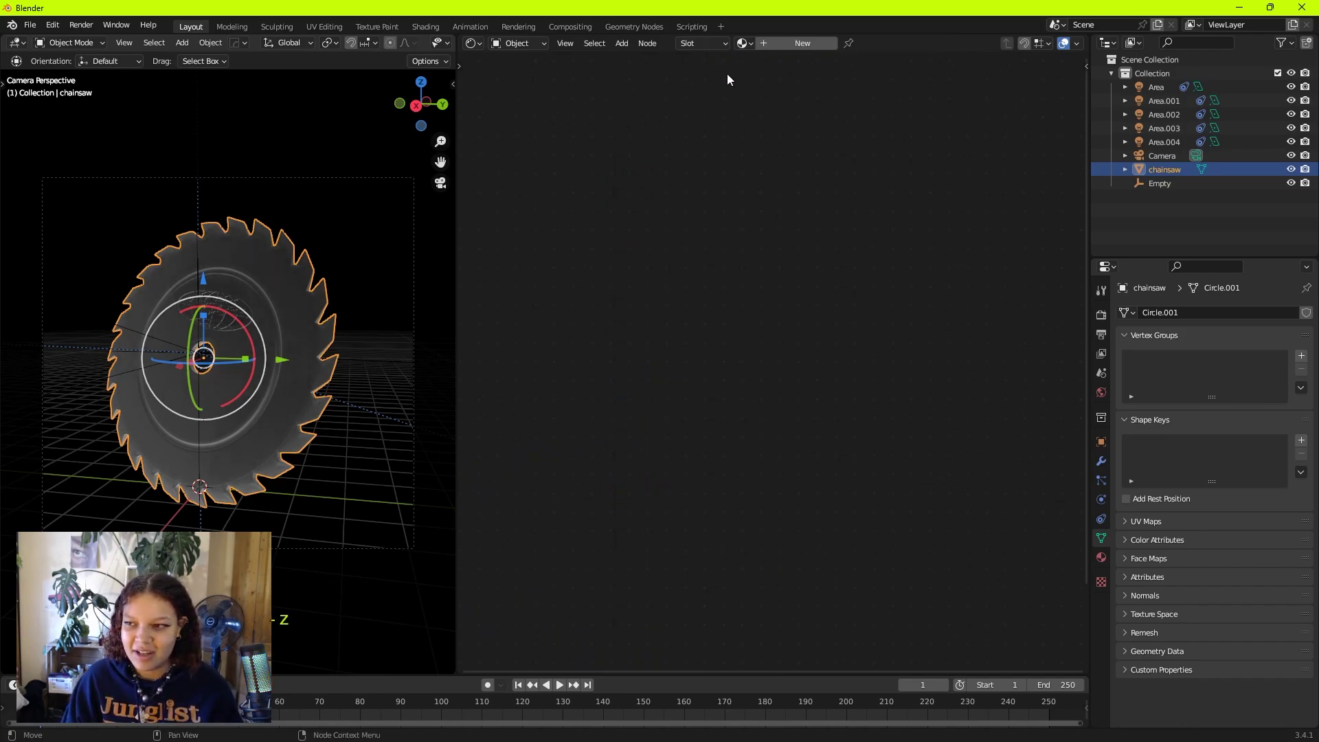
pyautogui.click(787, 42)
# Set the Principled BSDF base colour to a pink hue
pyautogui.scroll(-2, 703, 189)
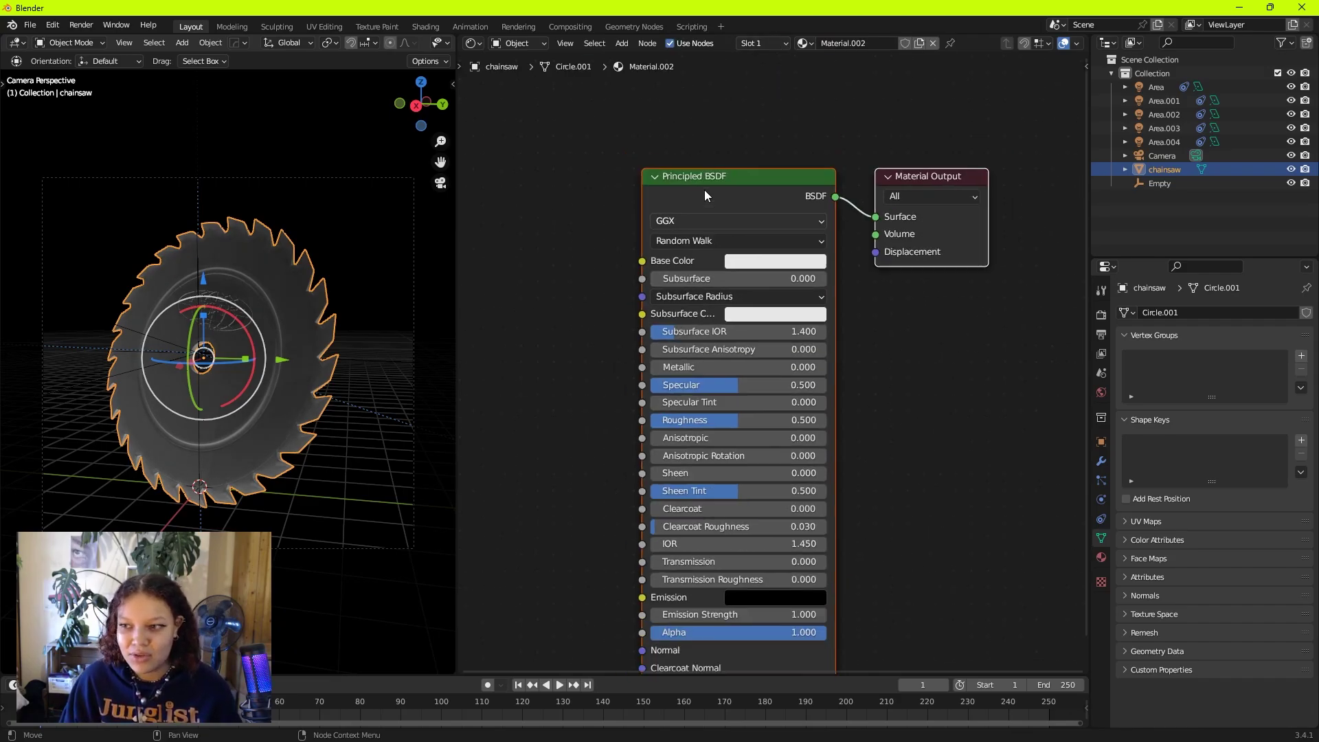
pyautogui.moveTo(597, 197); pyautogui.dragTo(636, 188, button='middle')
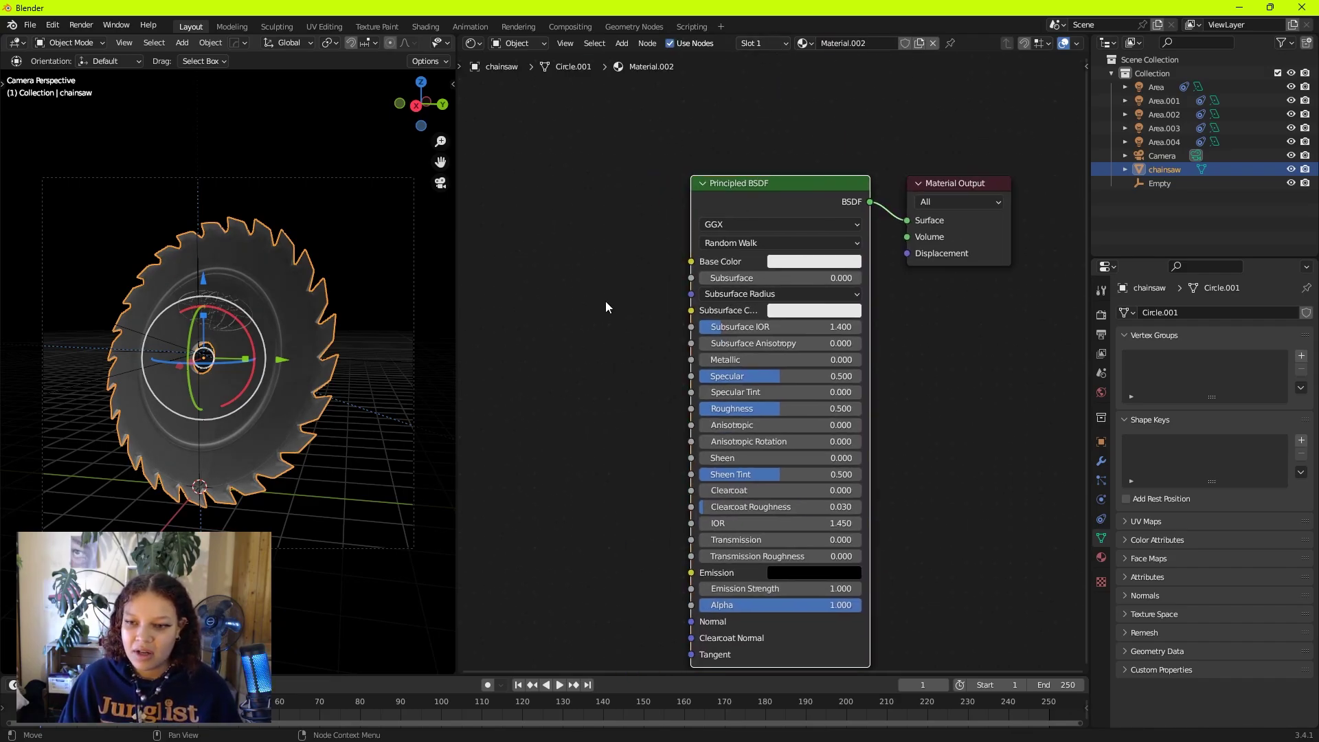
pyautogui.click(815, 261)
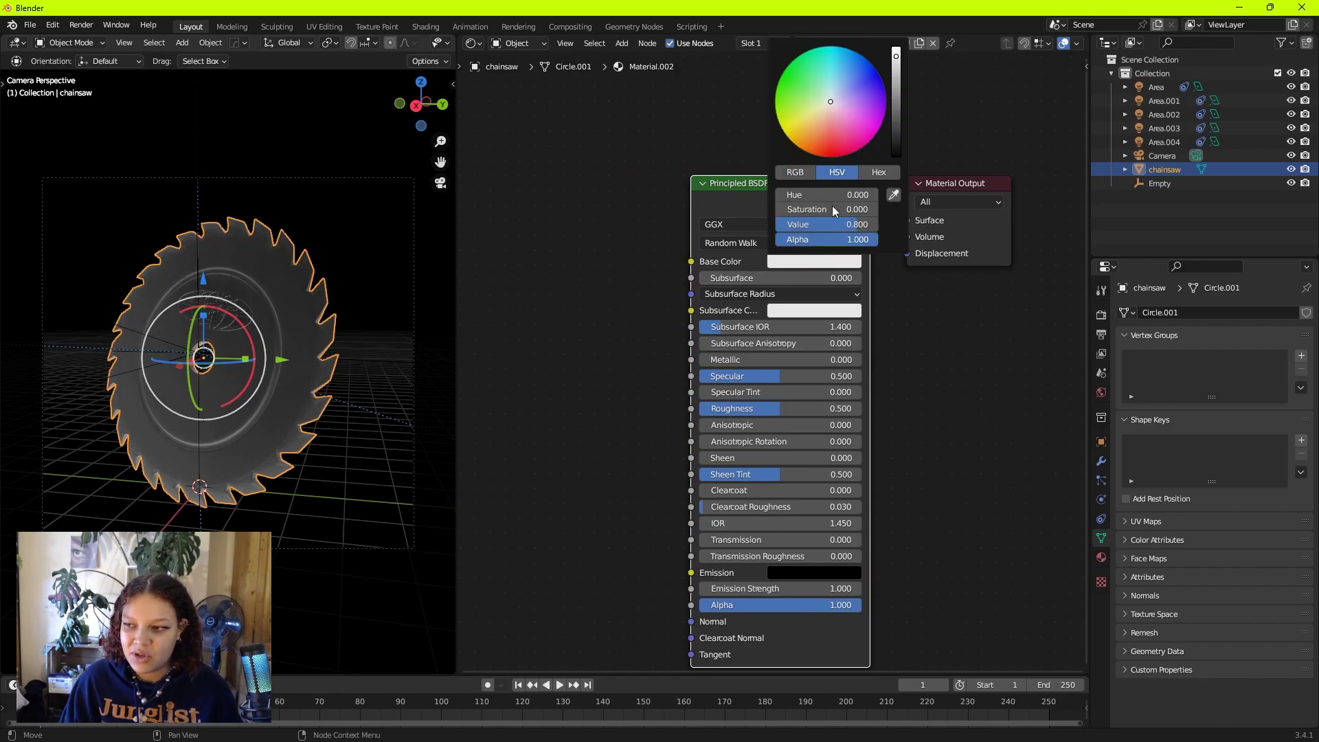
pyautogui.click(860, 140)
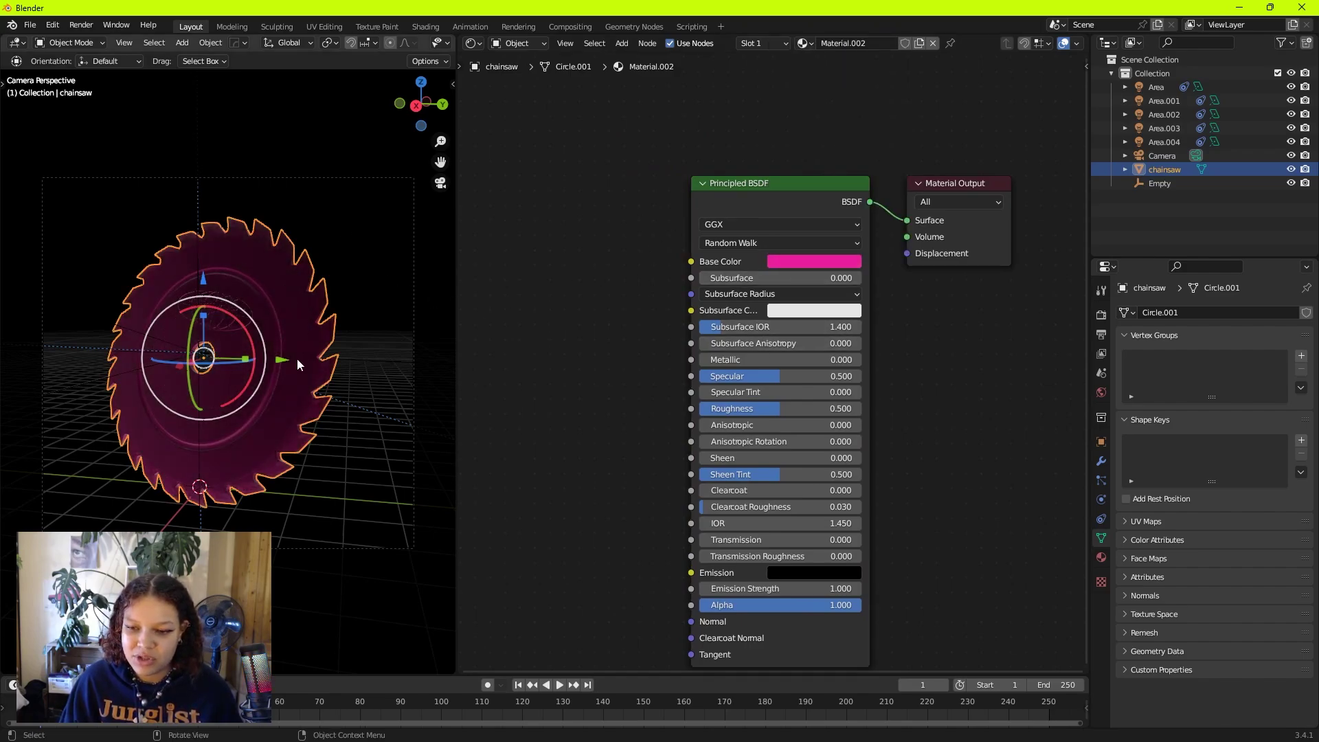
# Reselect the saw blade and trial deleting the Principled BSDF and rescaling the blade
pyautogui.click(415, 356)
pyautogui.click(276, 282)
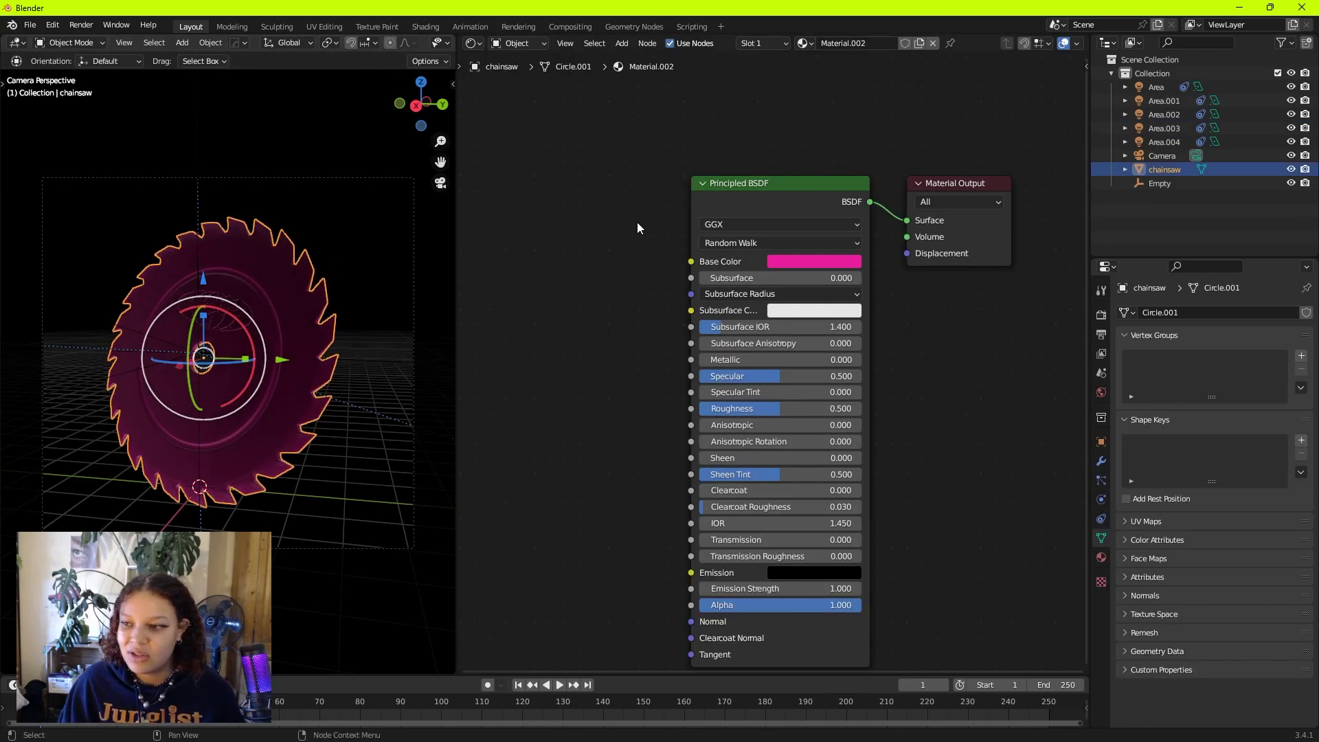
pyautogui.press('x')
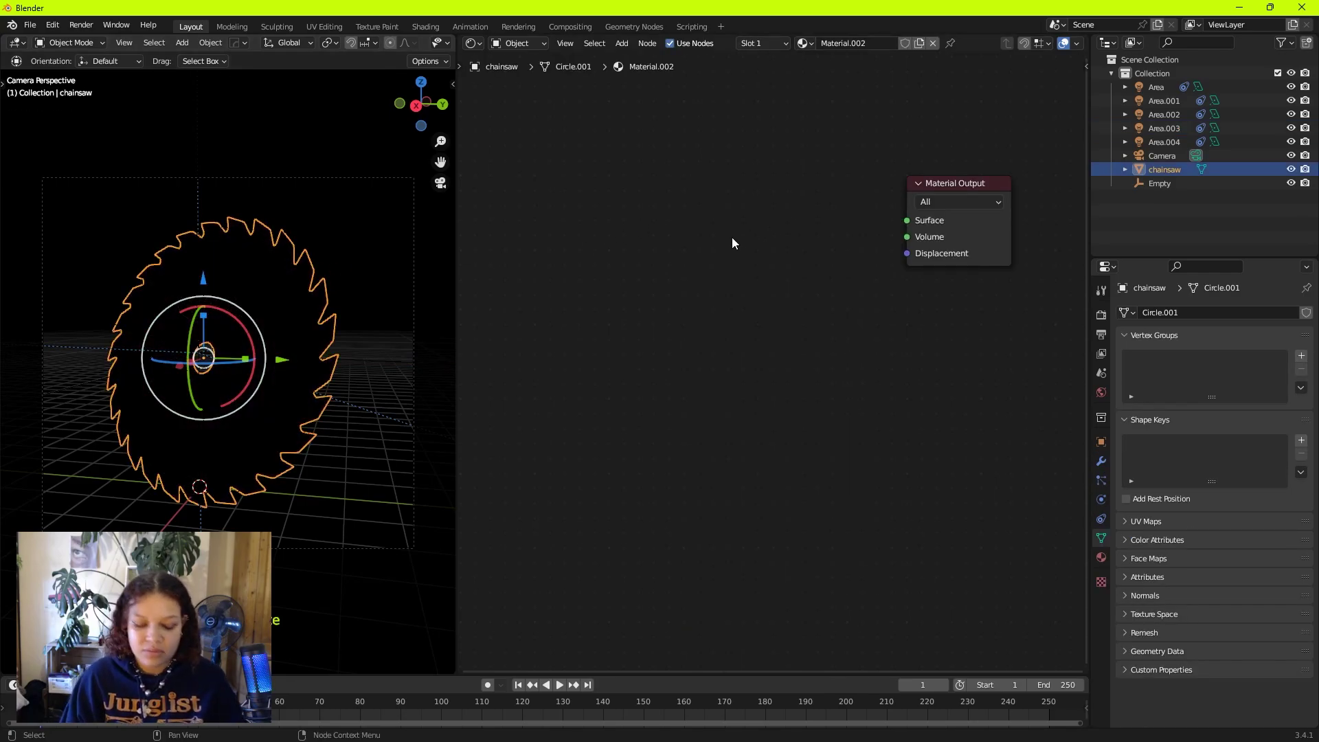
pyautogui.hotkey('shift', 'a')
pyautogui.click(726, 246)
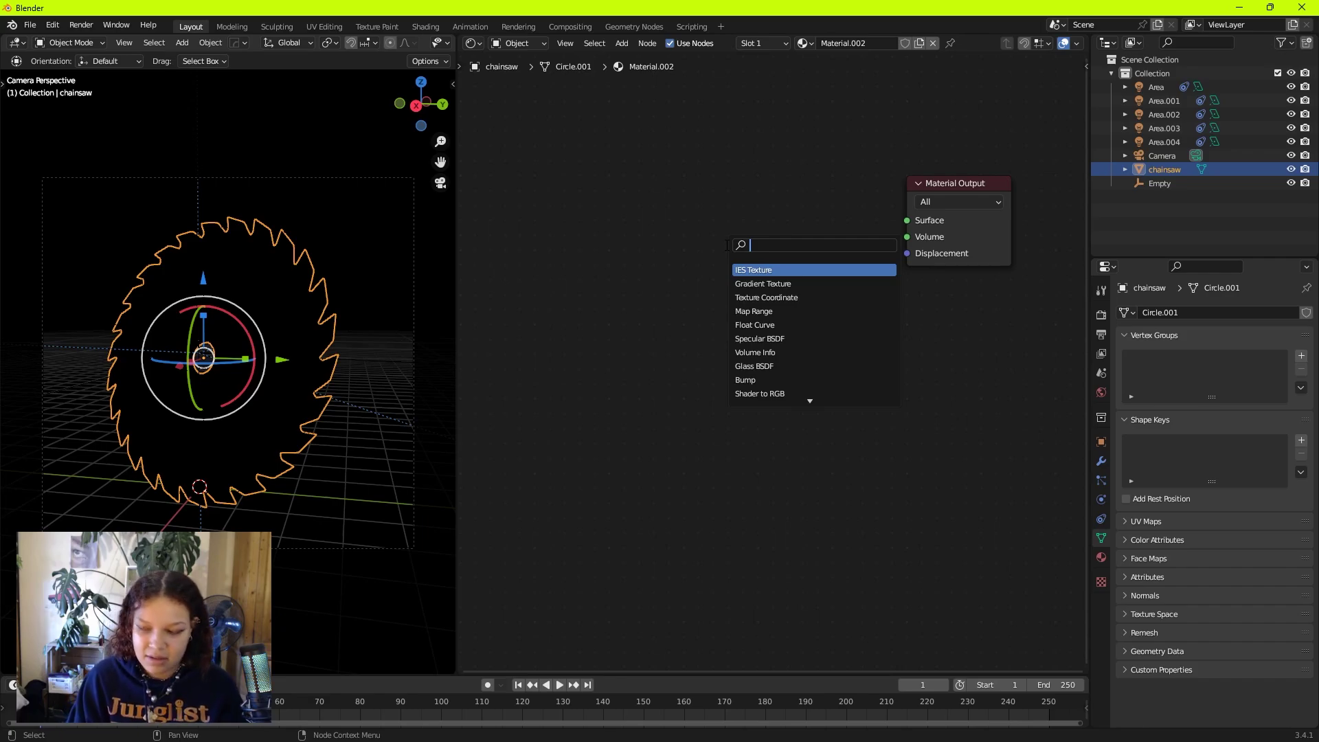
pyautogui.press('Escape')
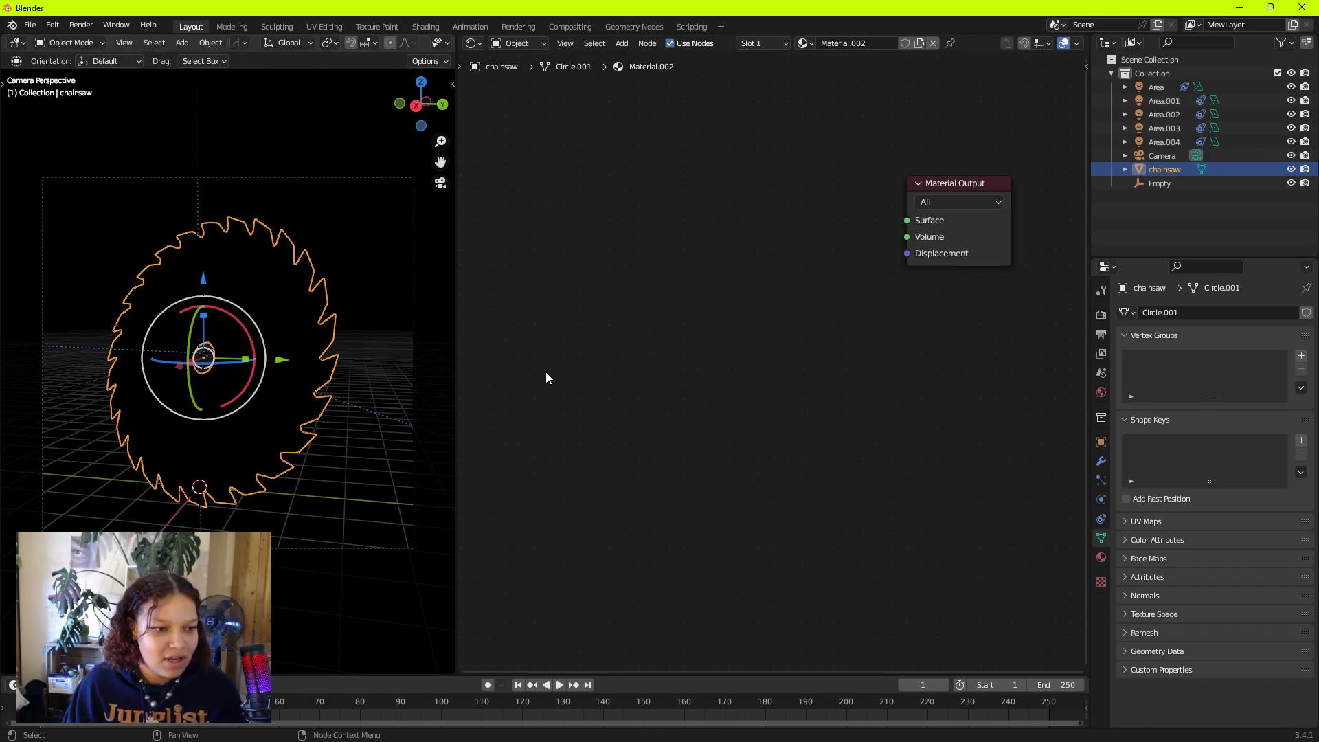
pyautogui.press('s')
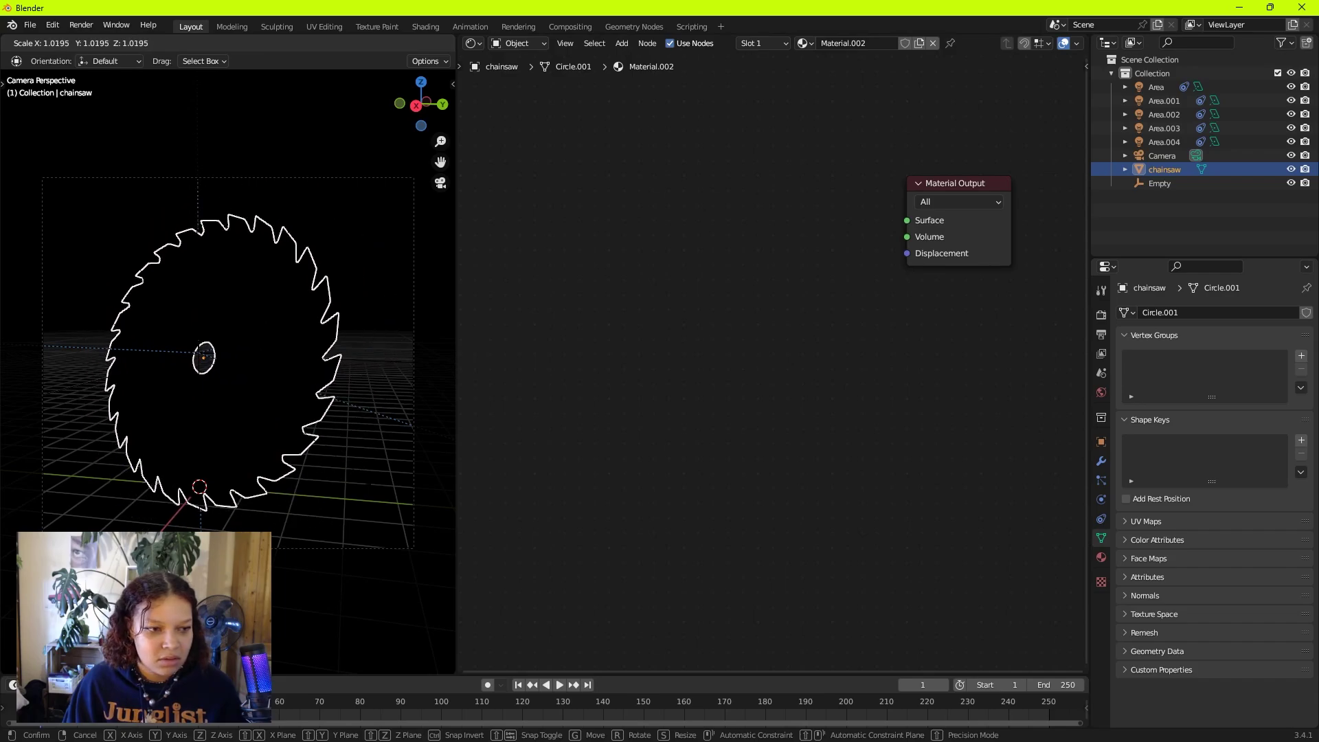
pyautogui.click(409, 440)
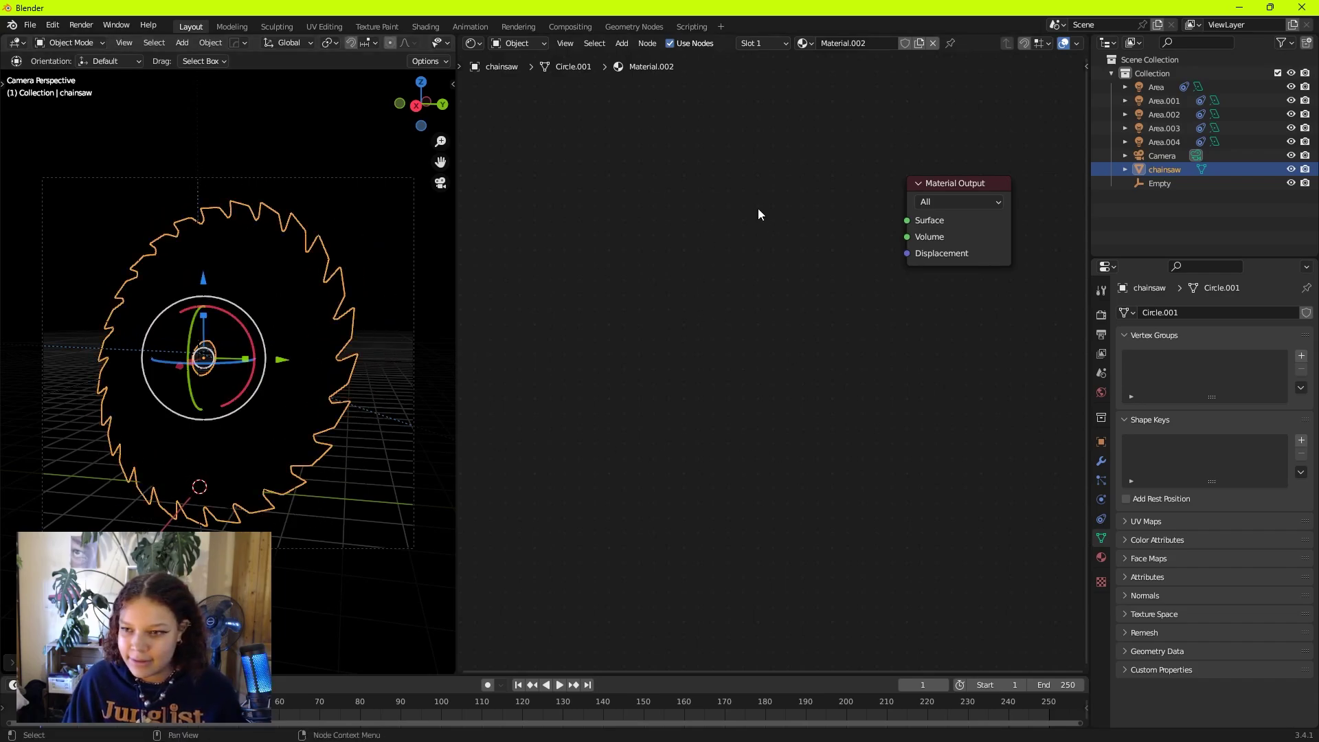
# Undo the trial changes back to the pink material and select the Principled BSDF node
pyautogui.press('n')
pyautogui.press('n')
pyautogui.click(447, 594)
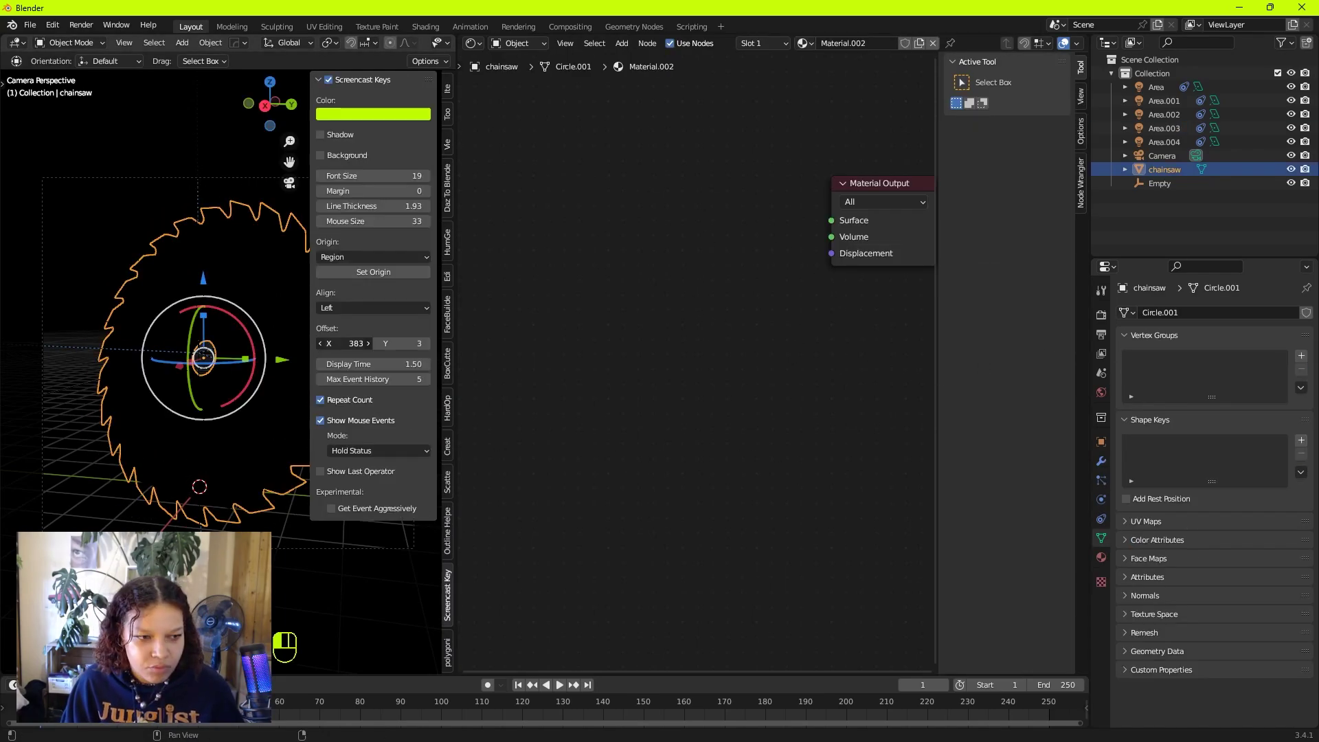
pyautogui.hotkey('ctrl', 'z')
pyautogui.hotkey('ctrl', 'z')
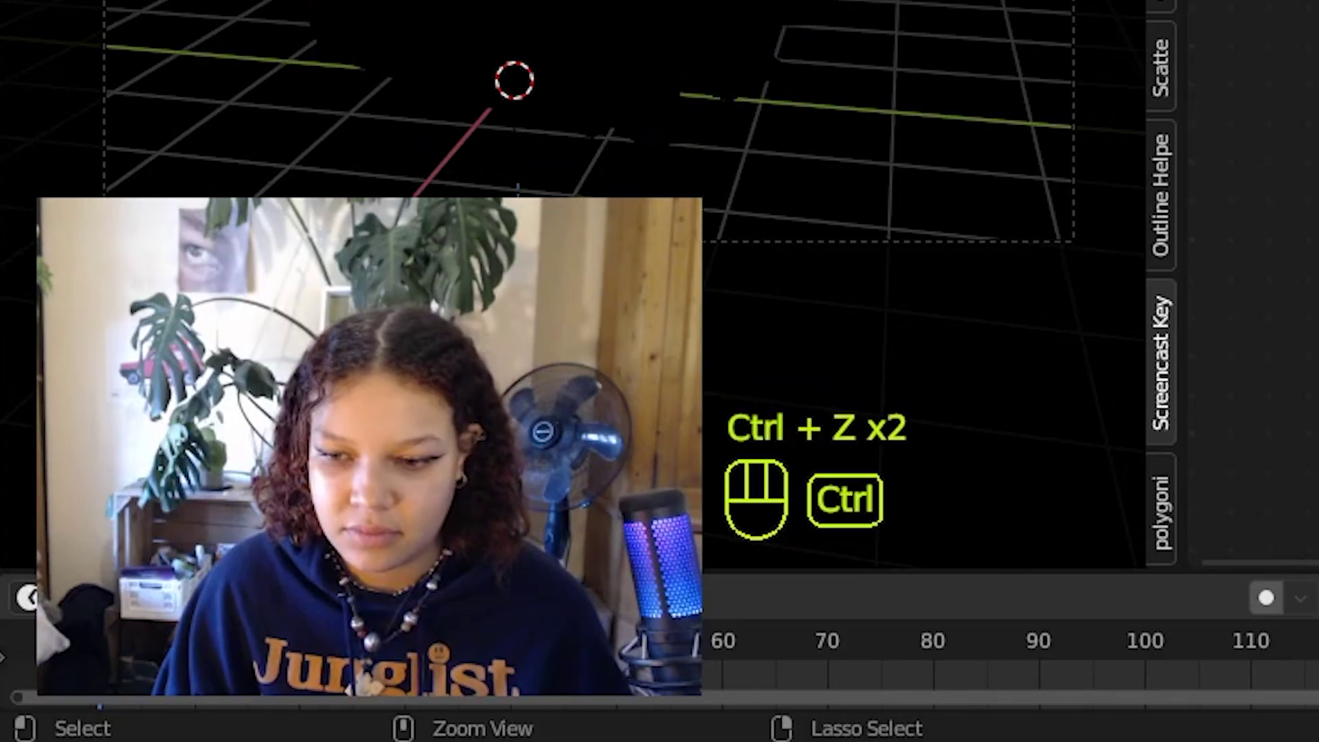
pyautogui.hotkey('ctrl', 'z')
pyautogui.hotkey('ctrl', 'z')
pyautogui.hotkey('ctrl', 'z')
pyautogui.hotkey('ctrl', 'z')
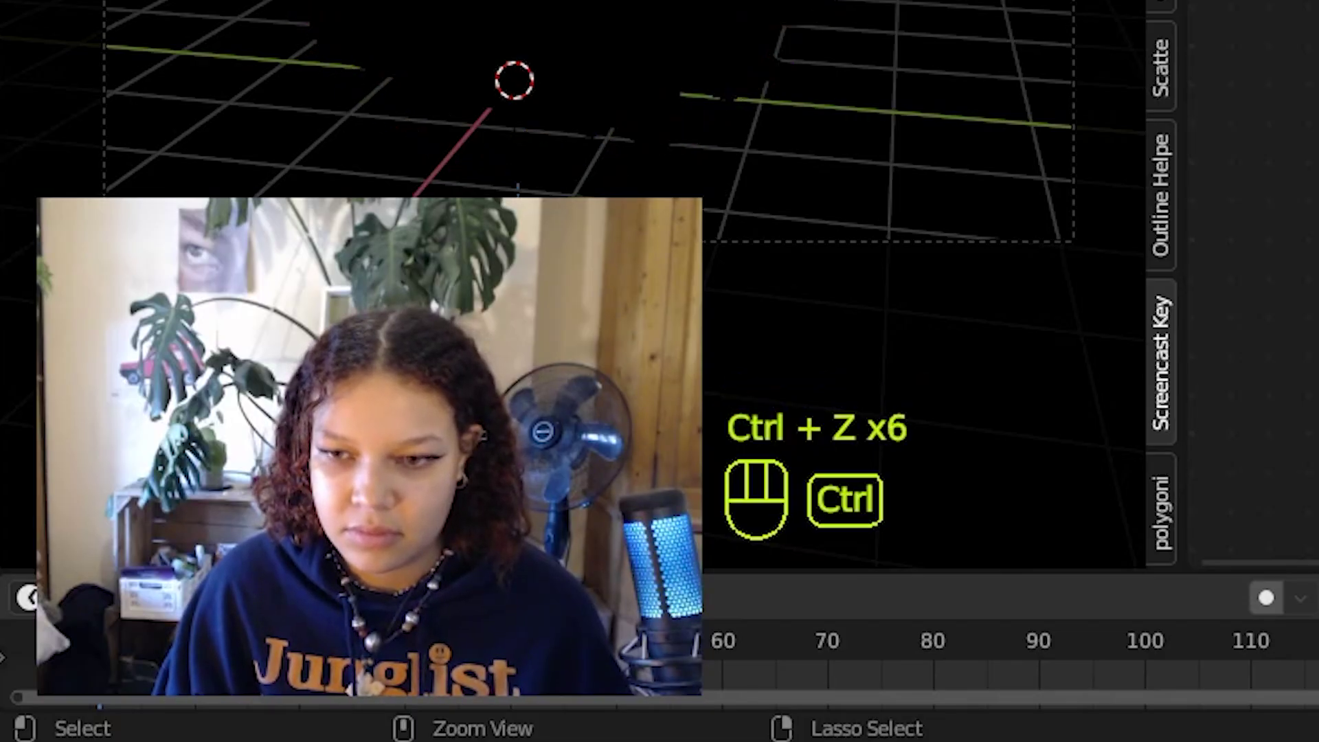
pyautogui.hotkey('ctrl', 'z')
pyautogui.hotkey('ctrl', 'z')
pyautogui.hotkey('ctrl', 'z')
pyautogui.hotkey('ctrl', 'z')
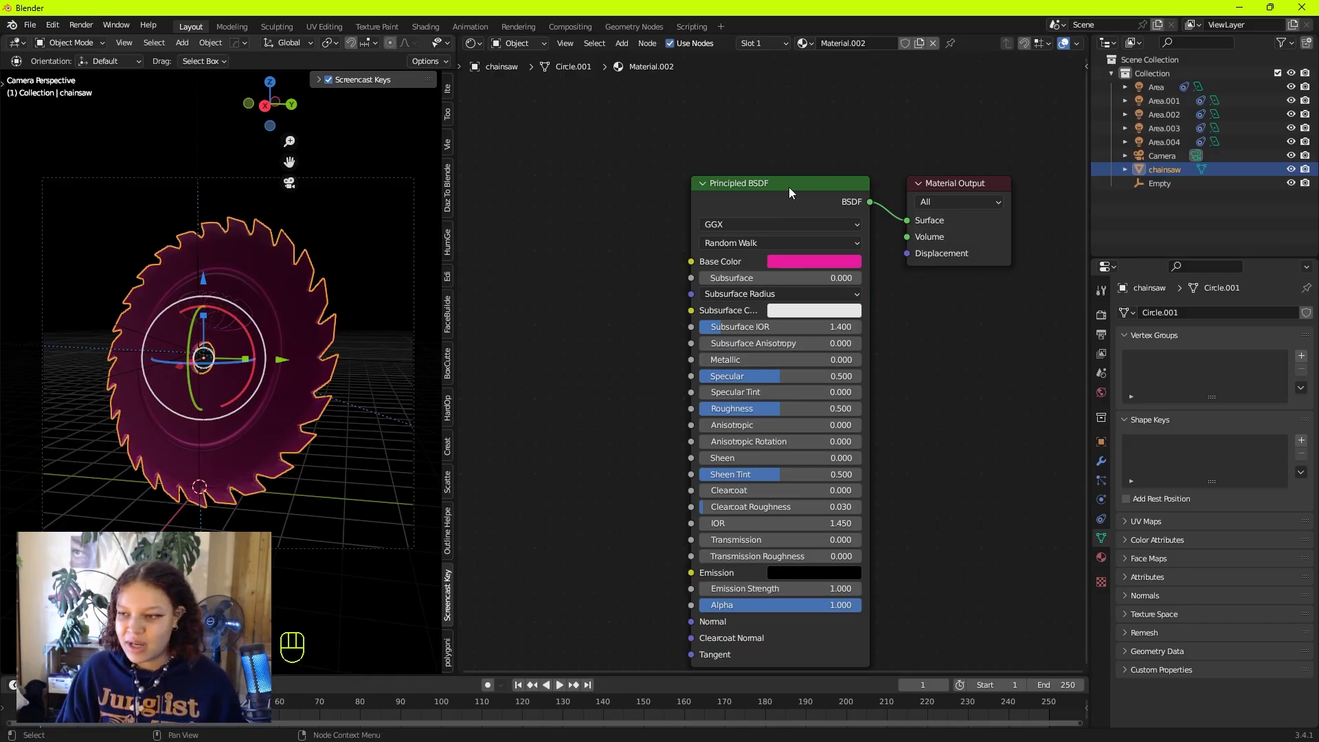
pyautogui.click(773, 189)
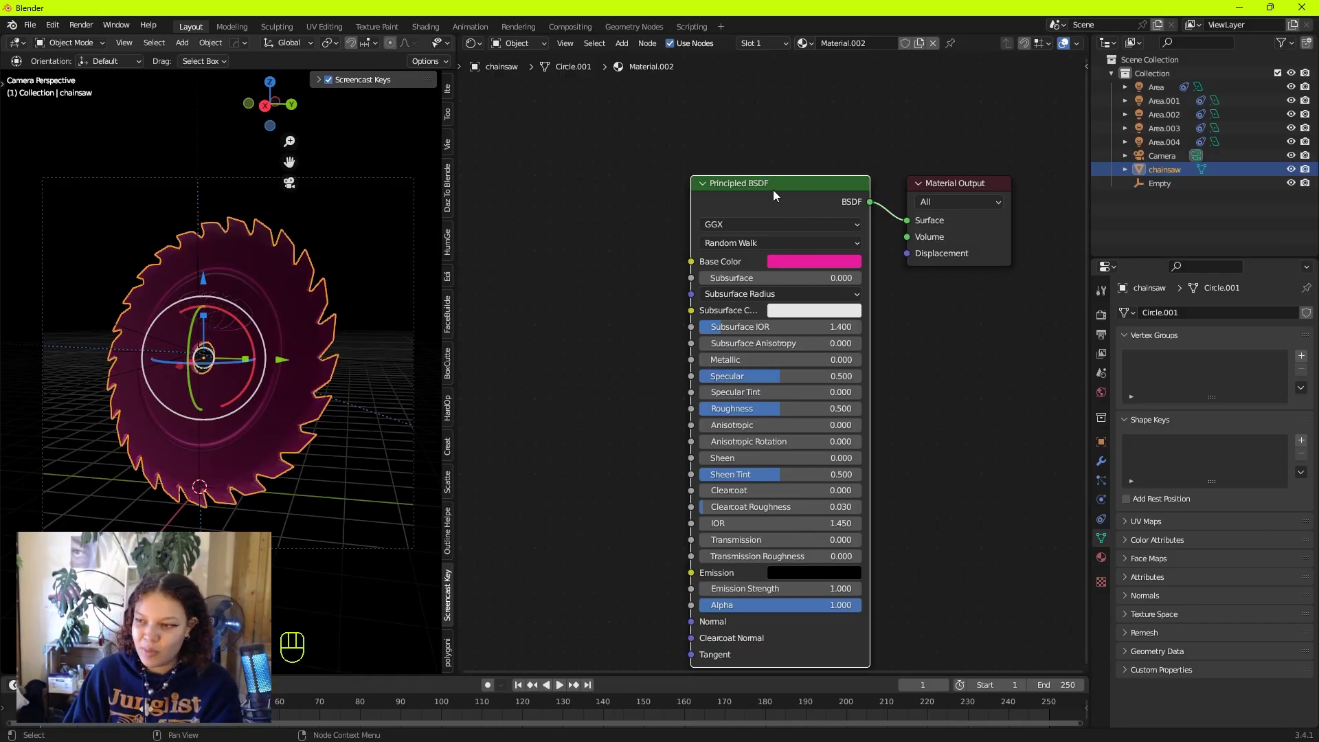
# Replace the Principled BSDF with a Glass BSDF node left of the Material Output
pyautogui.press('Delete')
pyautogui.hotkey('shift', 'a')
pyautogui.click(685, 299)
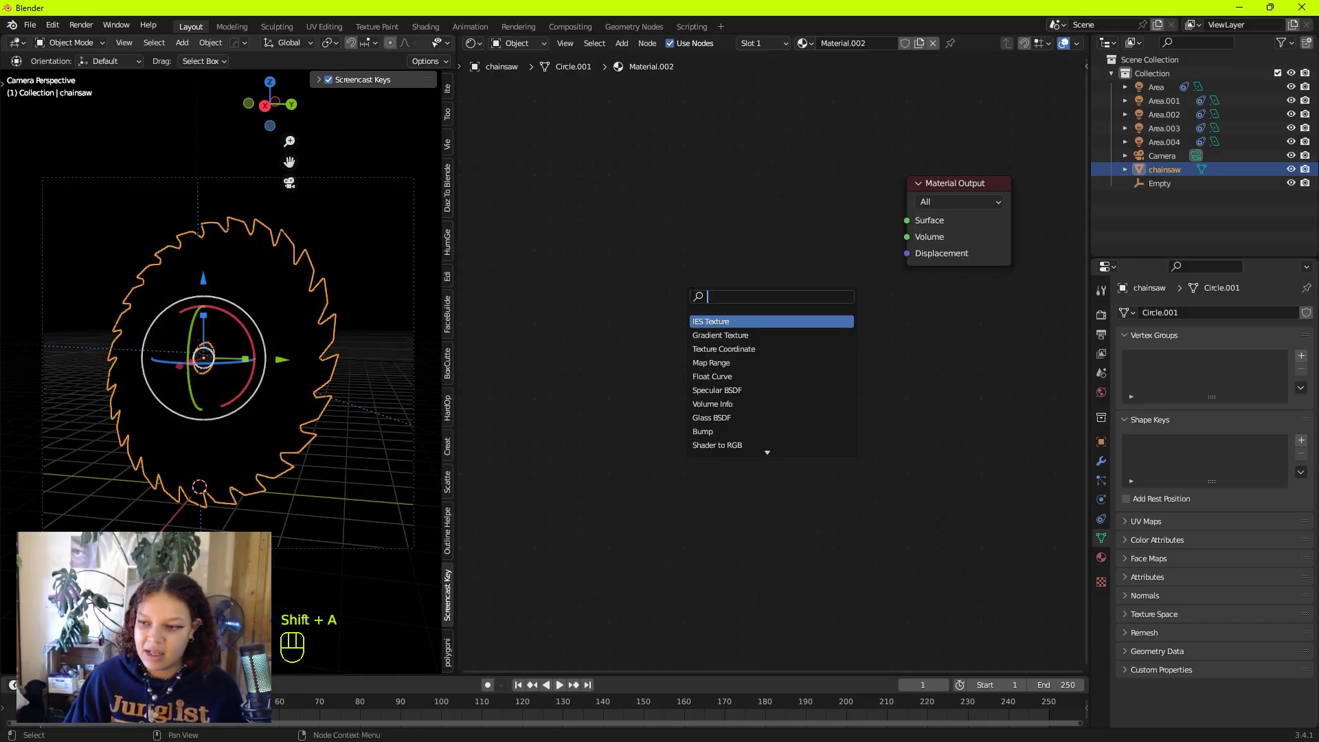
pyautogui.write('glass')
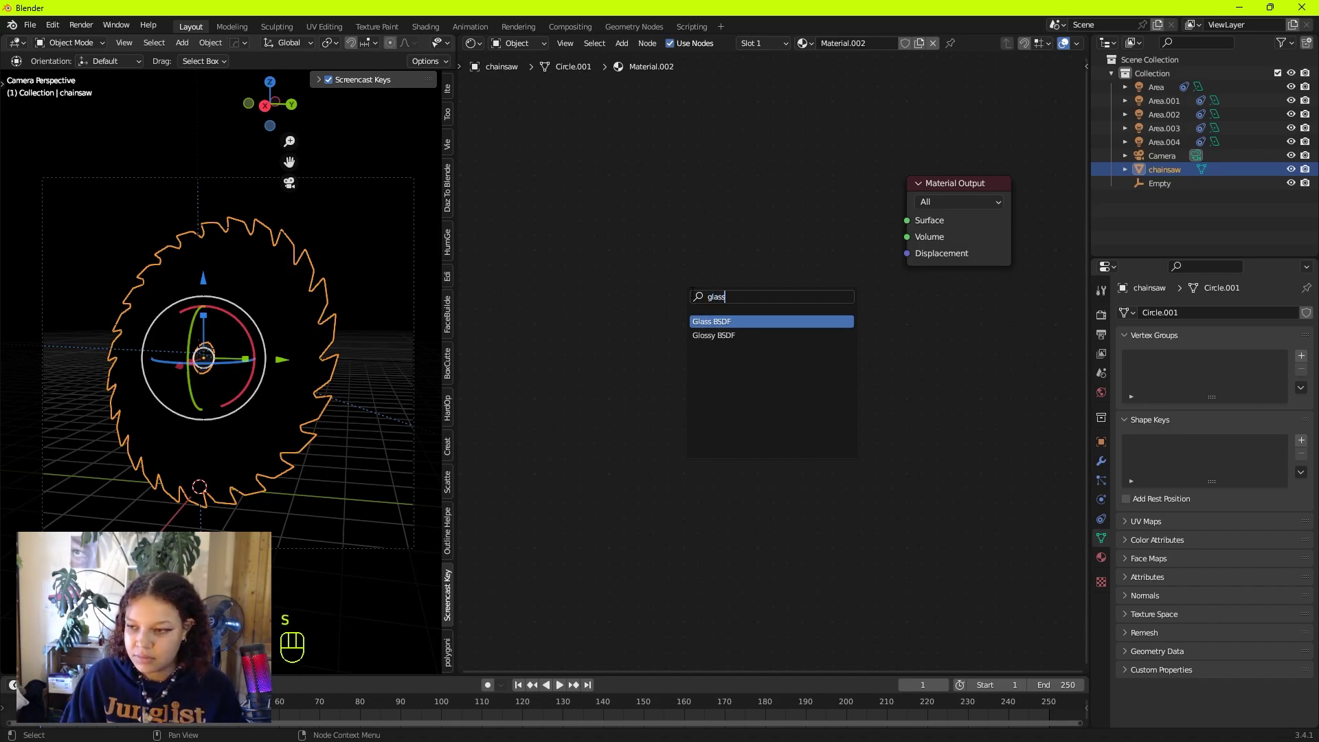
pyautogui.click(744, 322)
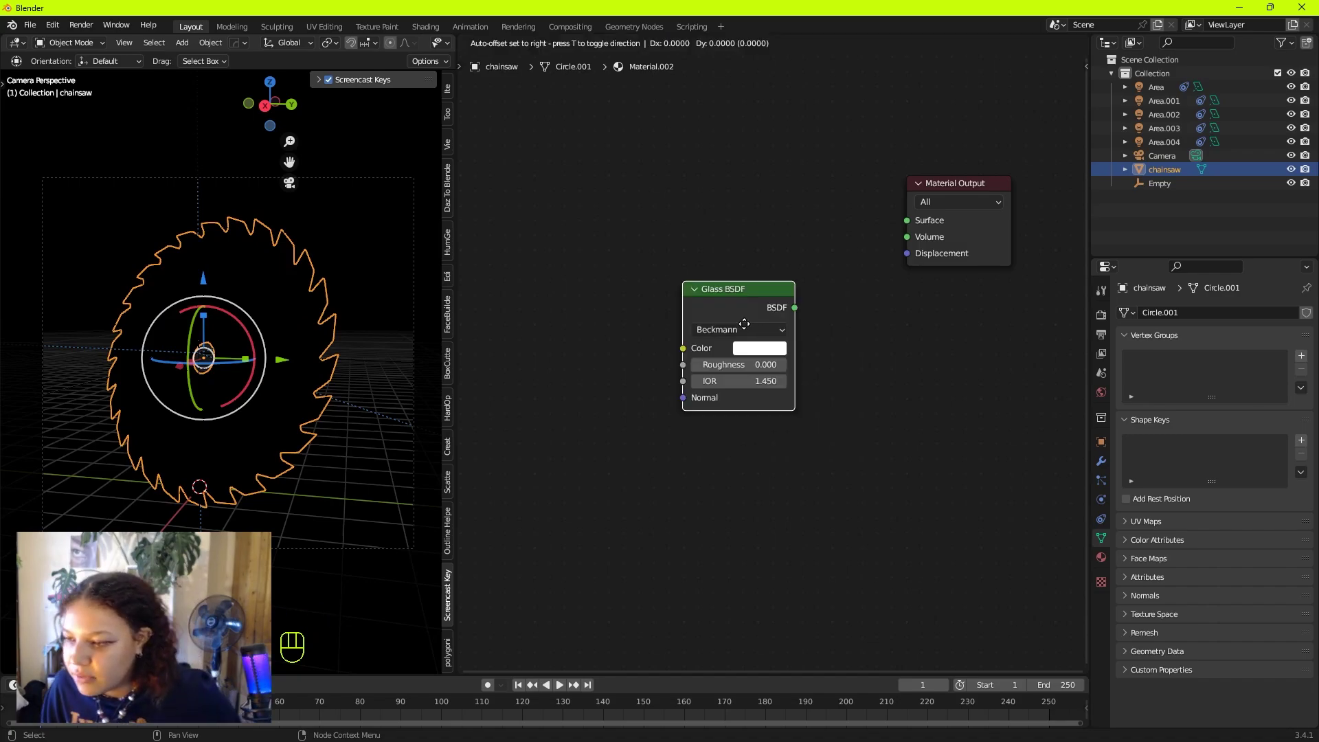
pyautogui.scroll(-3, 684, 213)
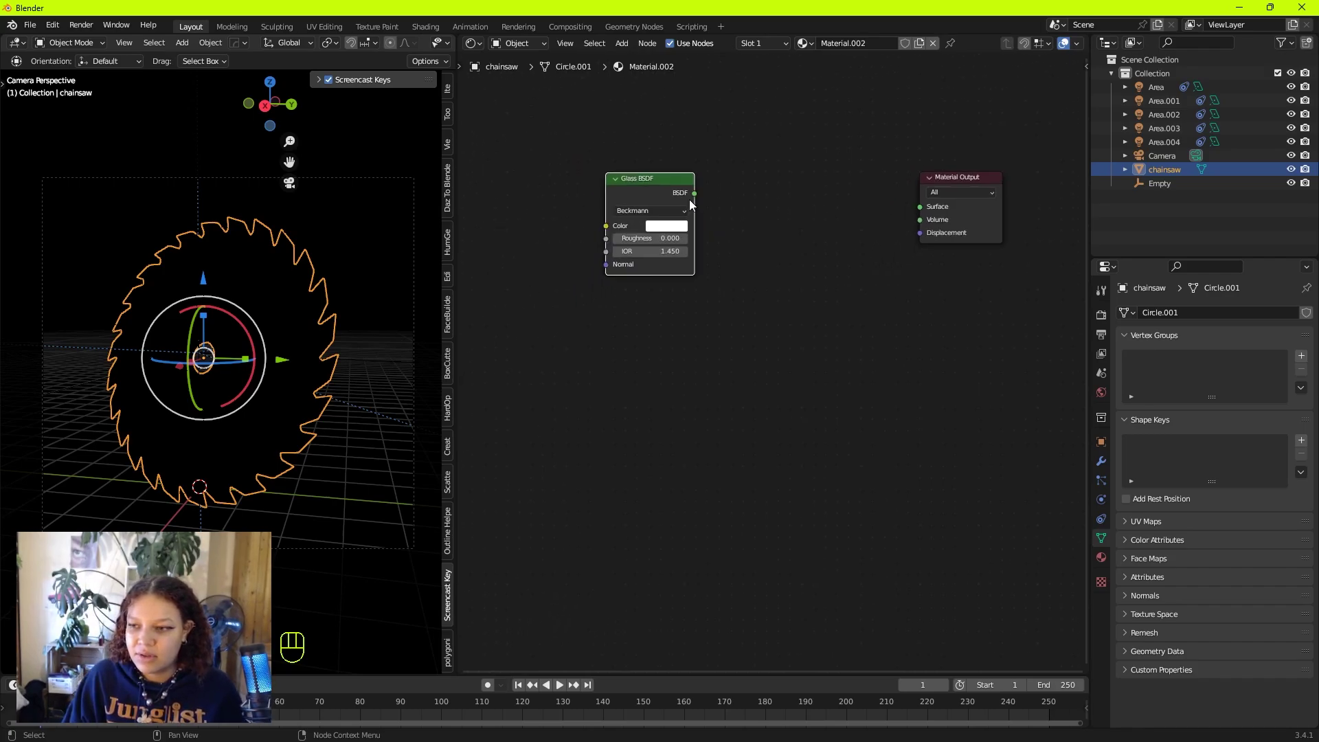
pyautogui.click(571, 165)
# Stack two more Glass BSDF copies below the first one
pyautogui.hotkey('shift', 'd')
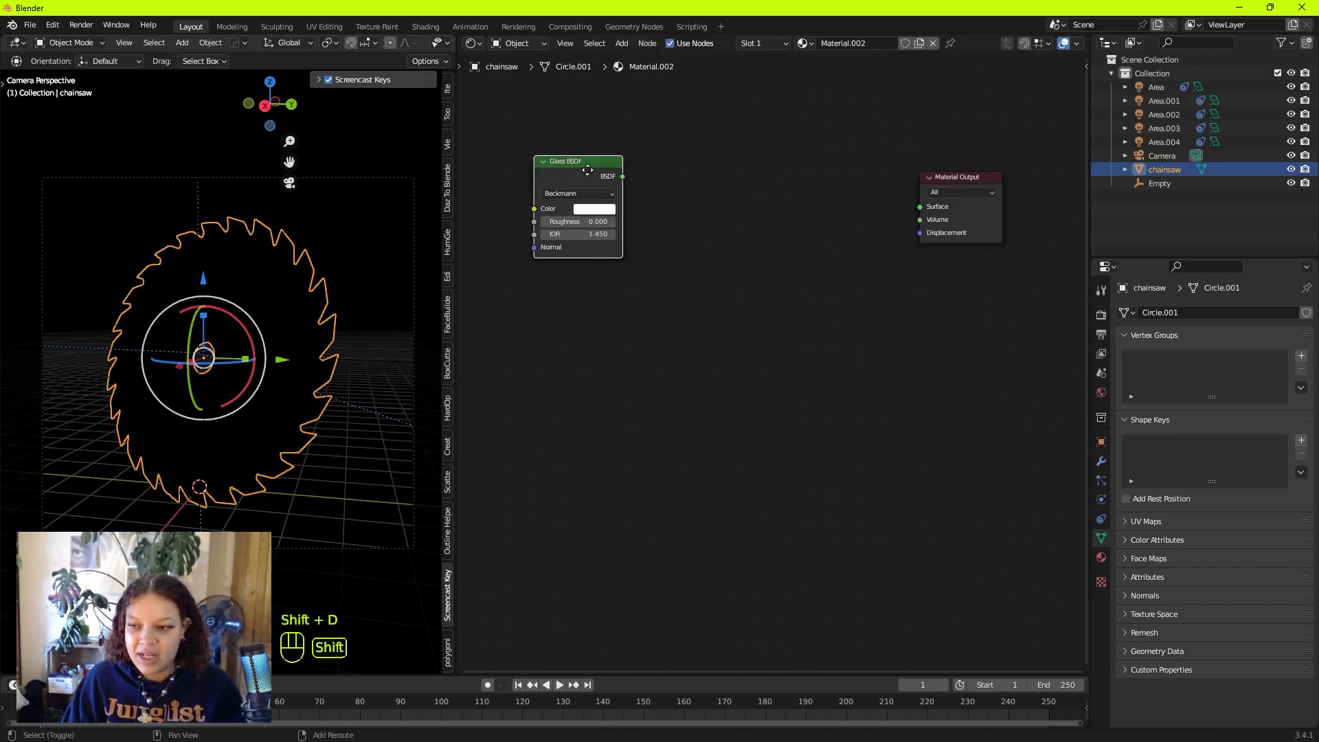
pyautogui.click(591, 286)
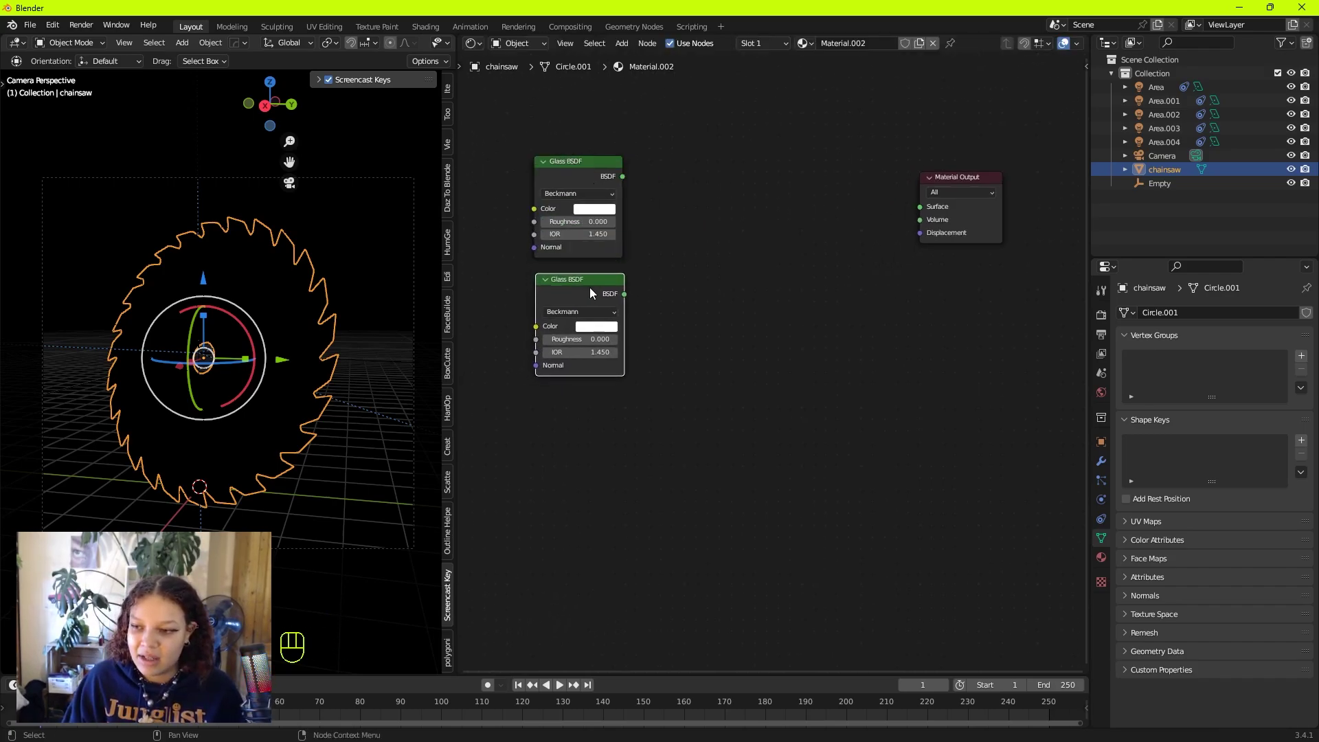
pyautogui.hotkey('shift', 'd')
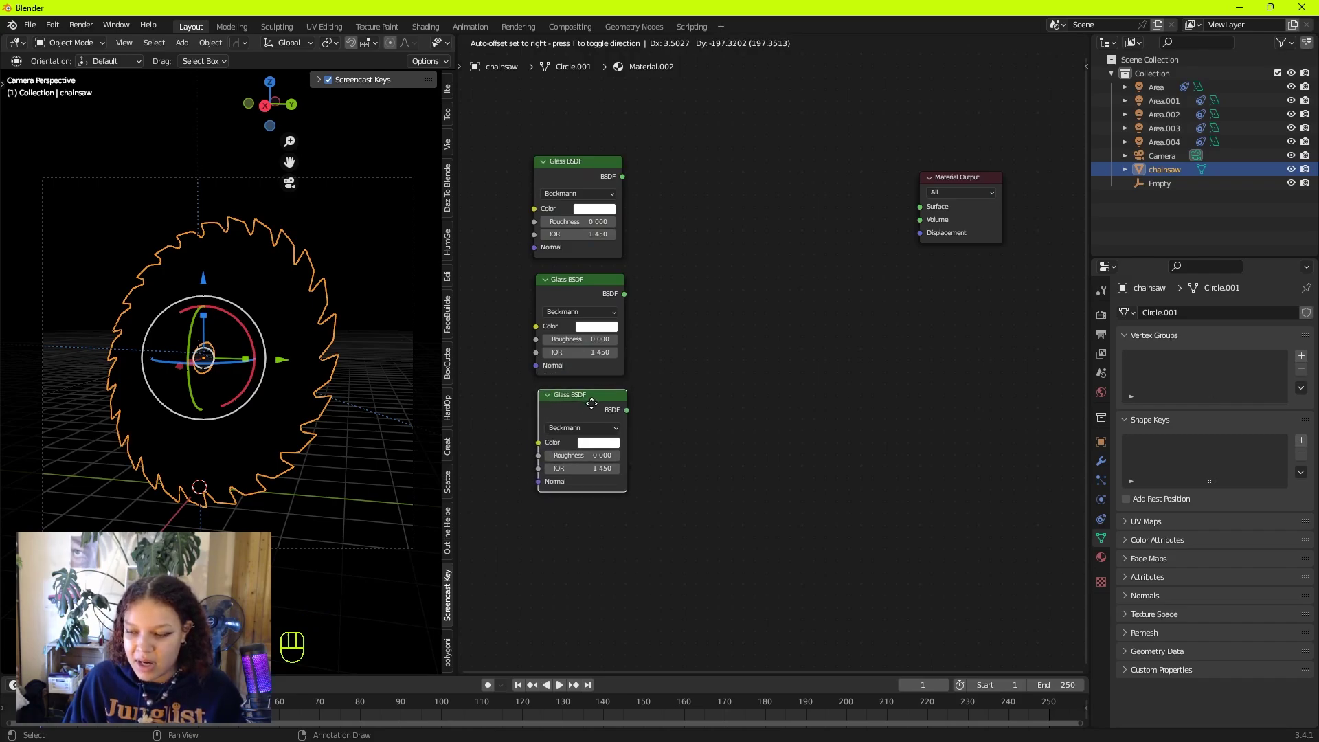
pyautogui.click(589, 403)
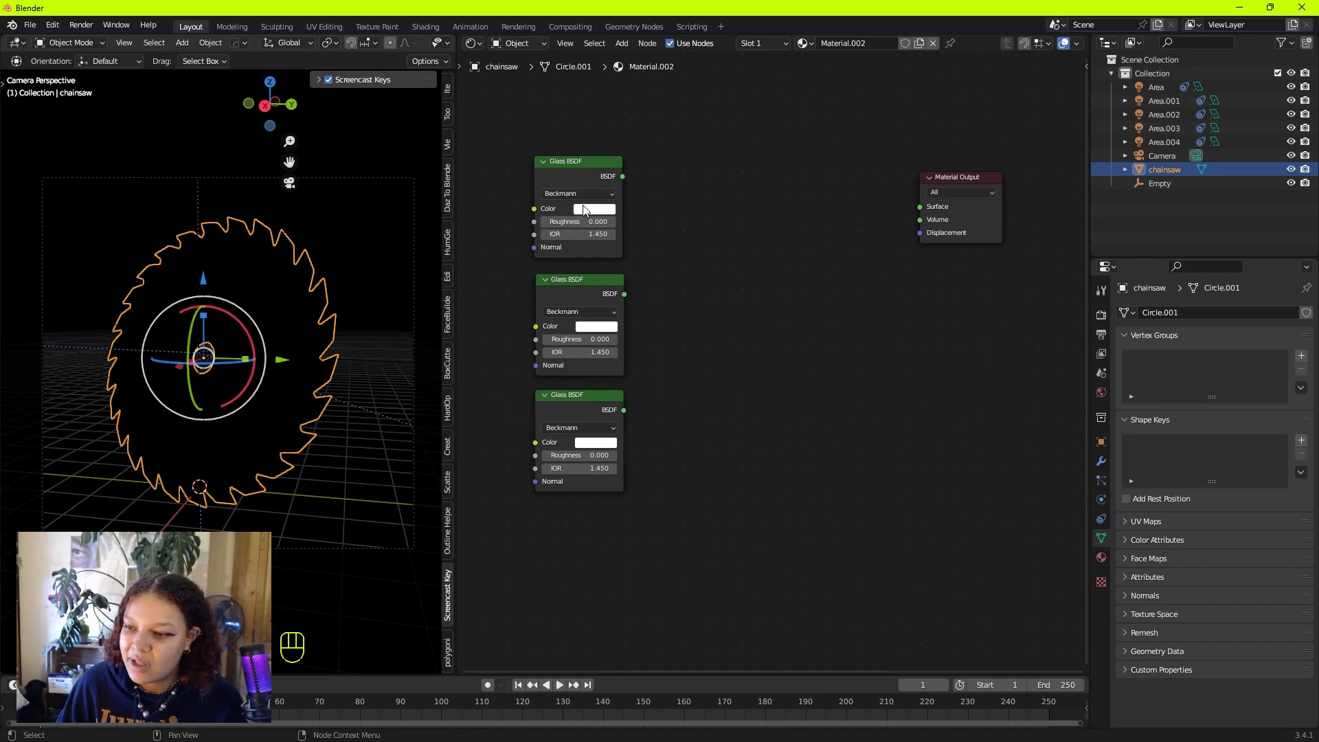
# Set the three Glass BSDF colours in RGB to red (1,0,0), green (0,1,0) and blue (0,0,1)
pyautogui.click(595, 209)
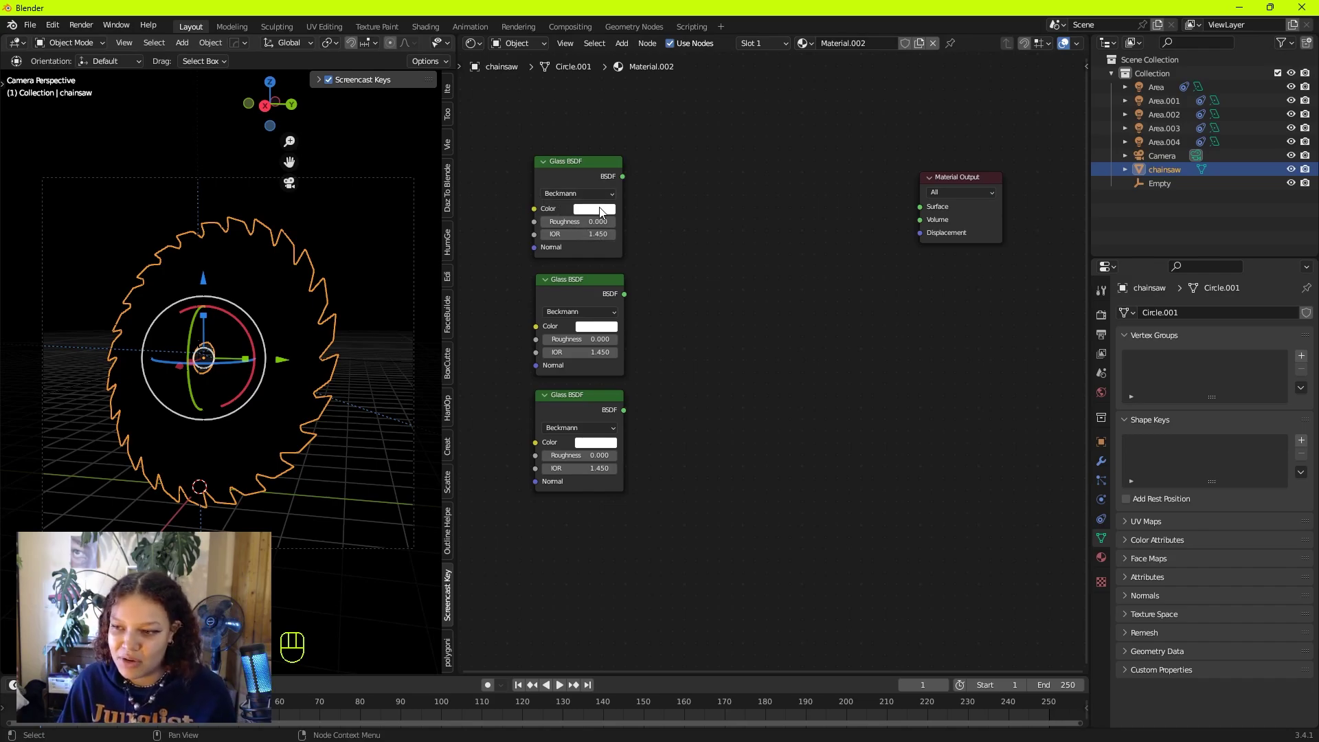
pyautogui.click(598, 208)
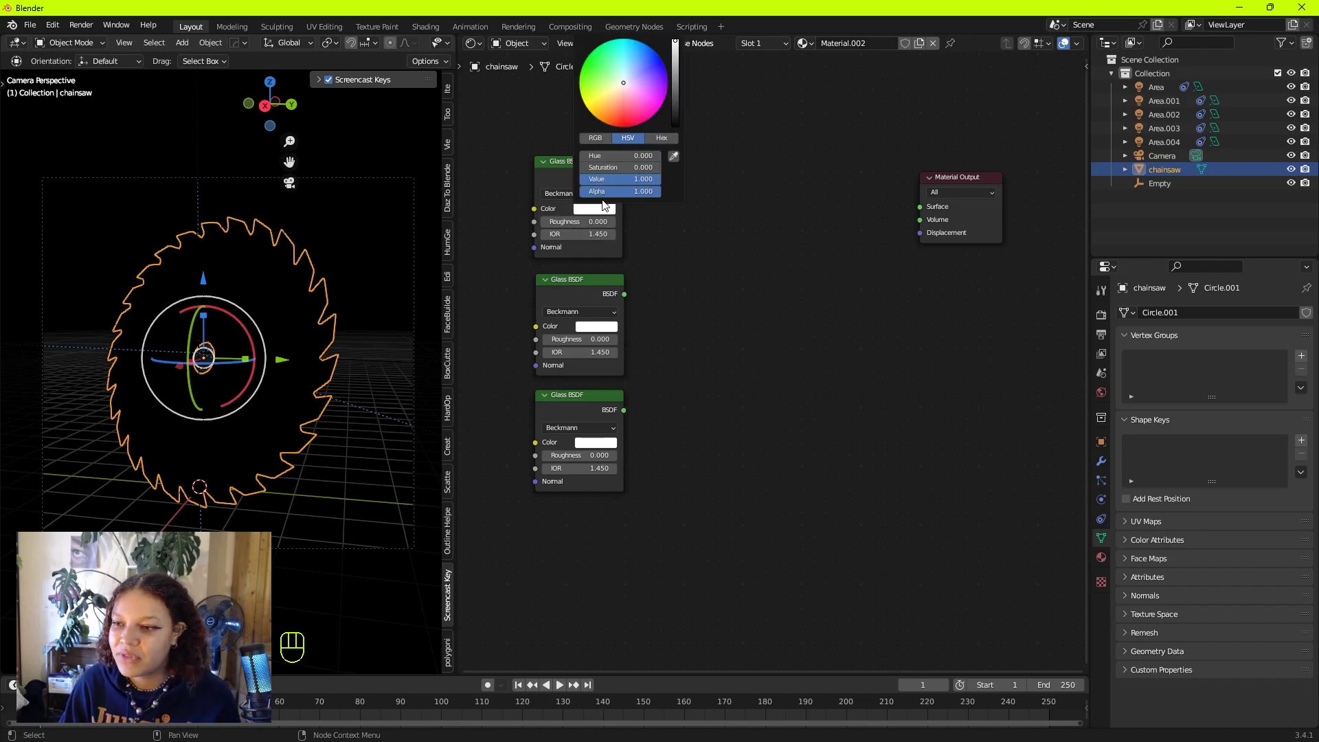
pyautogui.click(602, 140)
pyautogui.moveTo(637, 163); pyautogui.dragTo(582, 180)
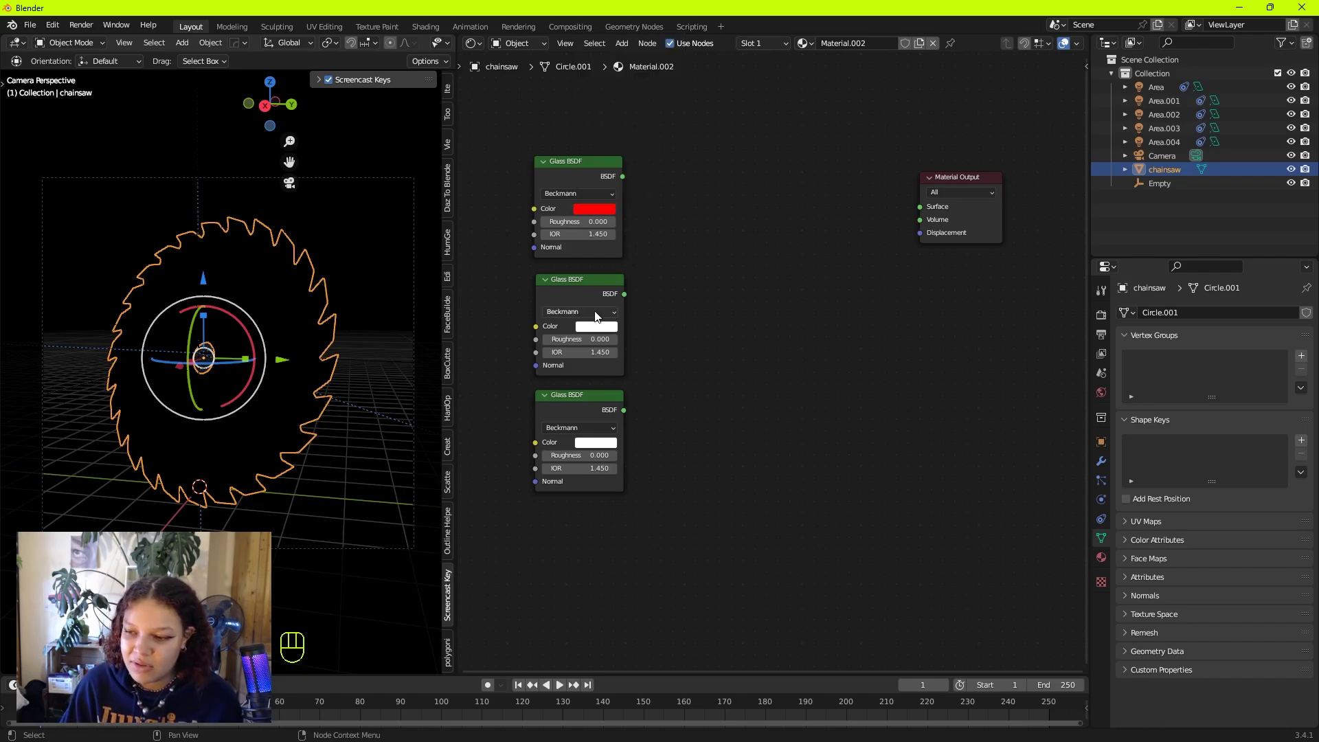
pyautogui.click(604, 328)
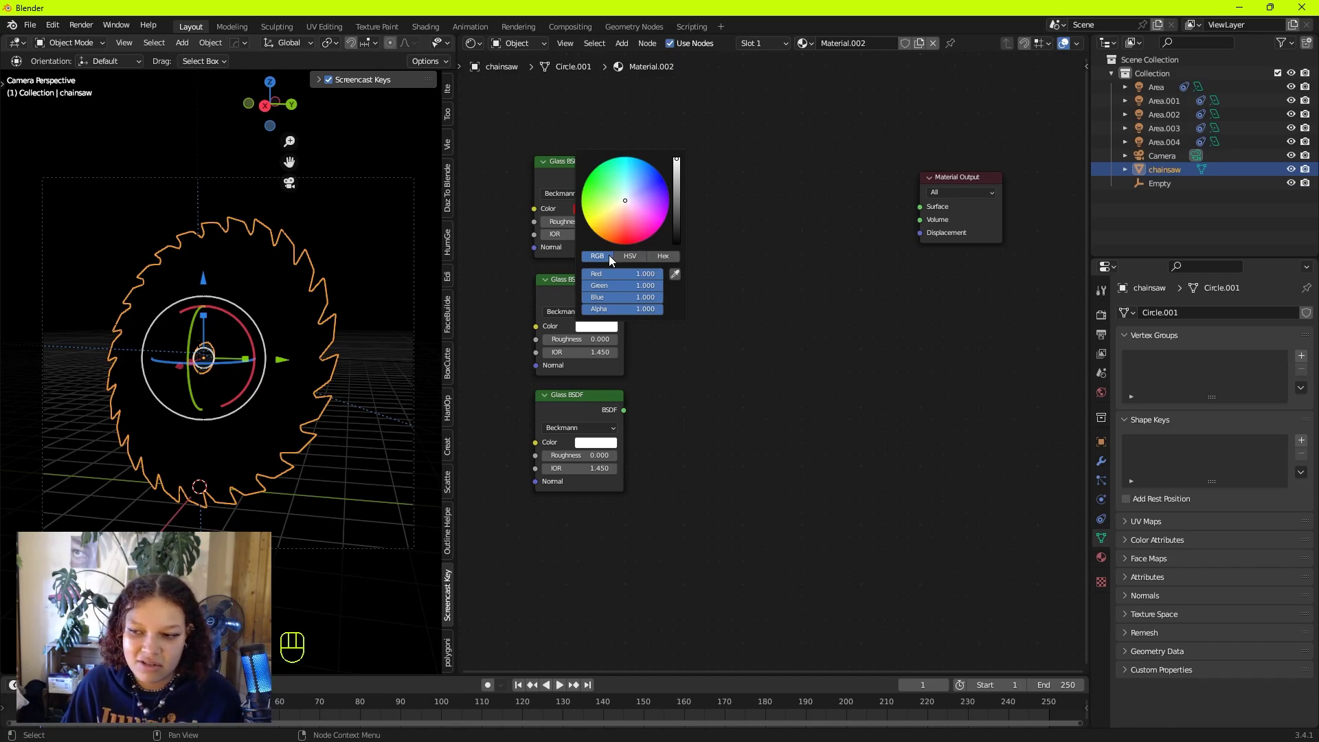
pyautogui.moveTo(629, 274); pyautogui.dragTo(584, 275)
pyautogui.moveTo(654, 297); pyautogui.dragTo(585, 297)
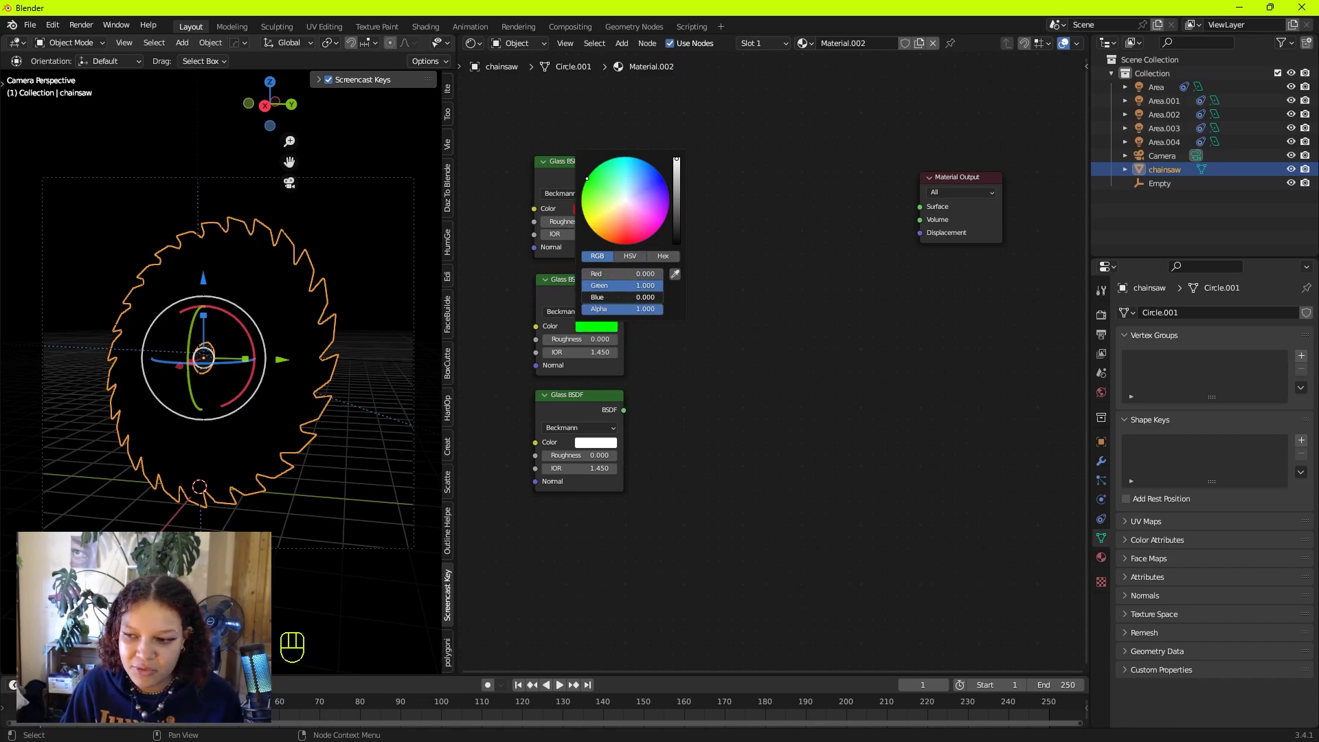
pyautogui.click(596, 442)
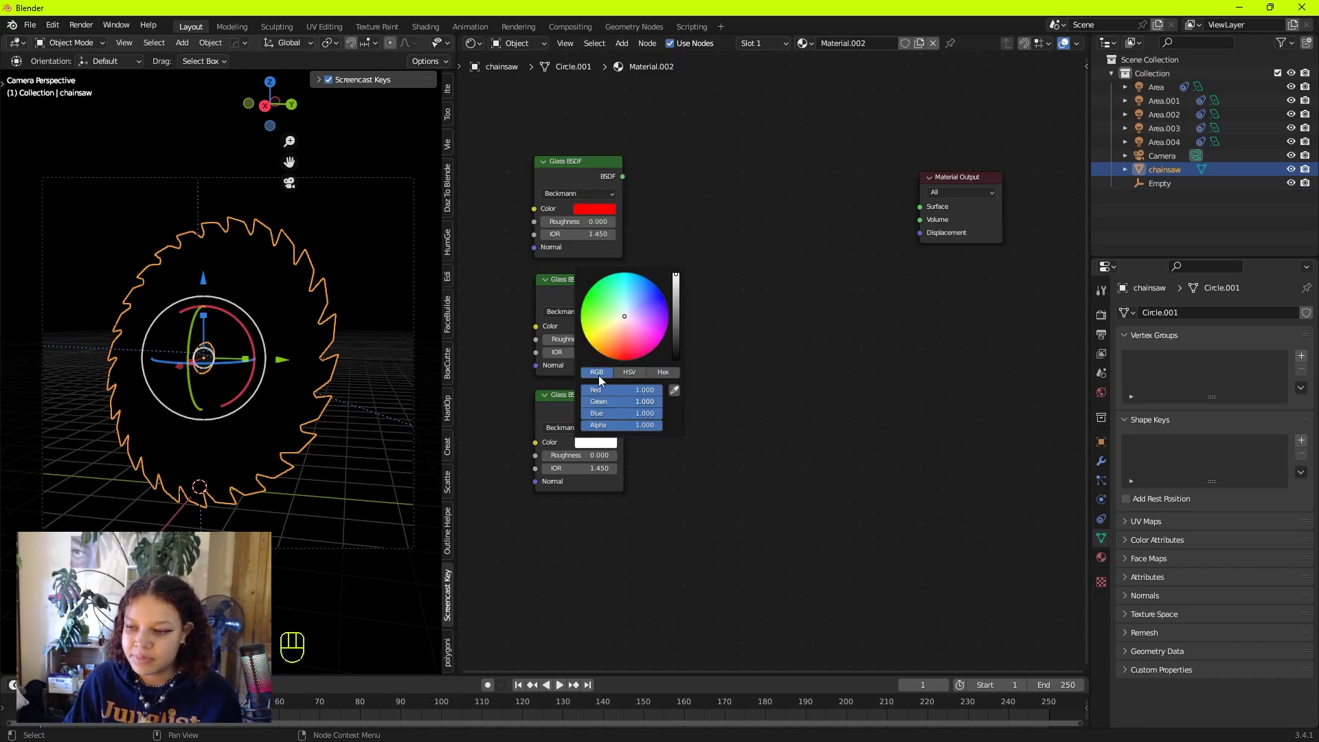
pyautogui.moveTo(604, 390)
pyautogui.mouseDown()
pyautogui.moveTo(582, 390)
pyautogui.moveTo(582, 402)
pyautogui.mouseUp()
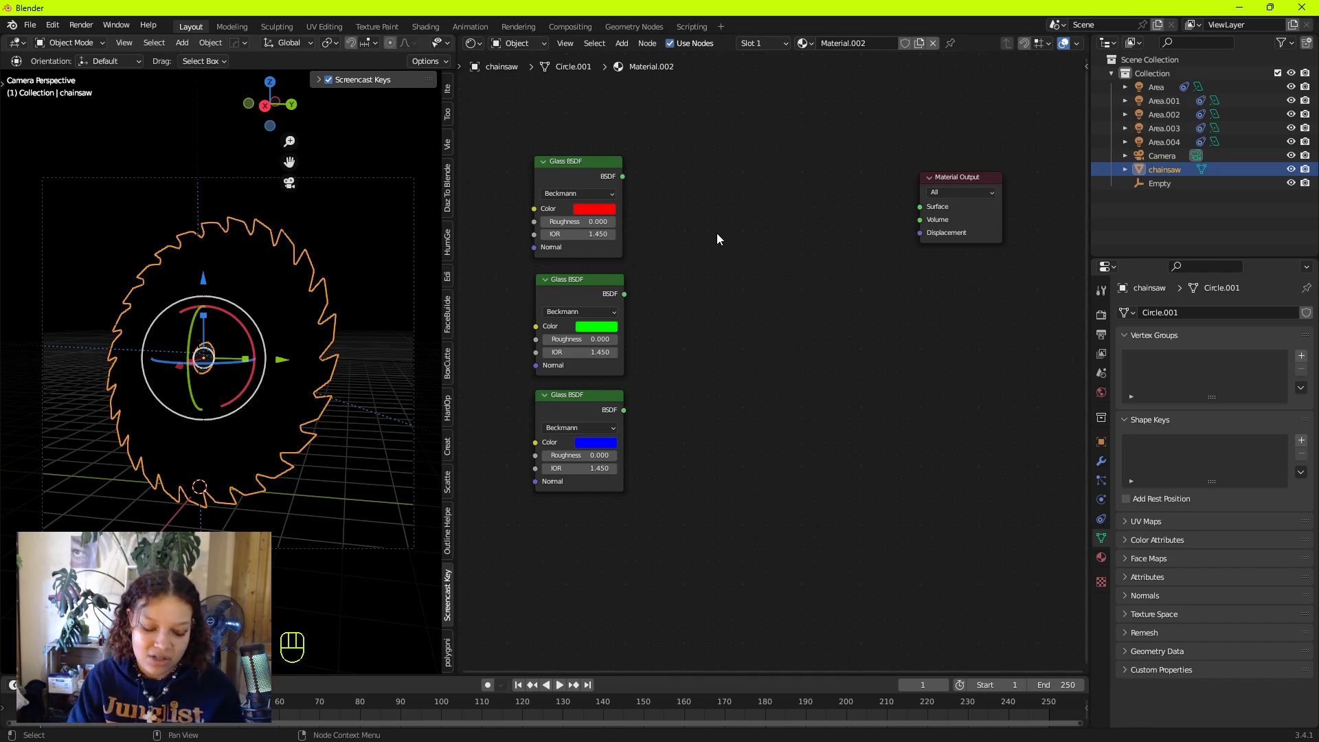
# Add two Add Shader nodes, the copy placed below and to the right
pyautogui.hotkey('shift', 'a')
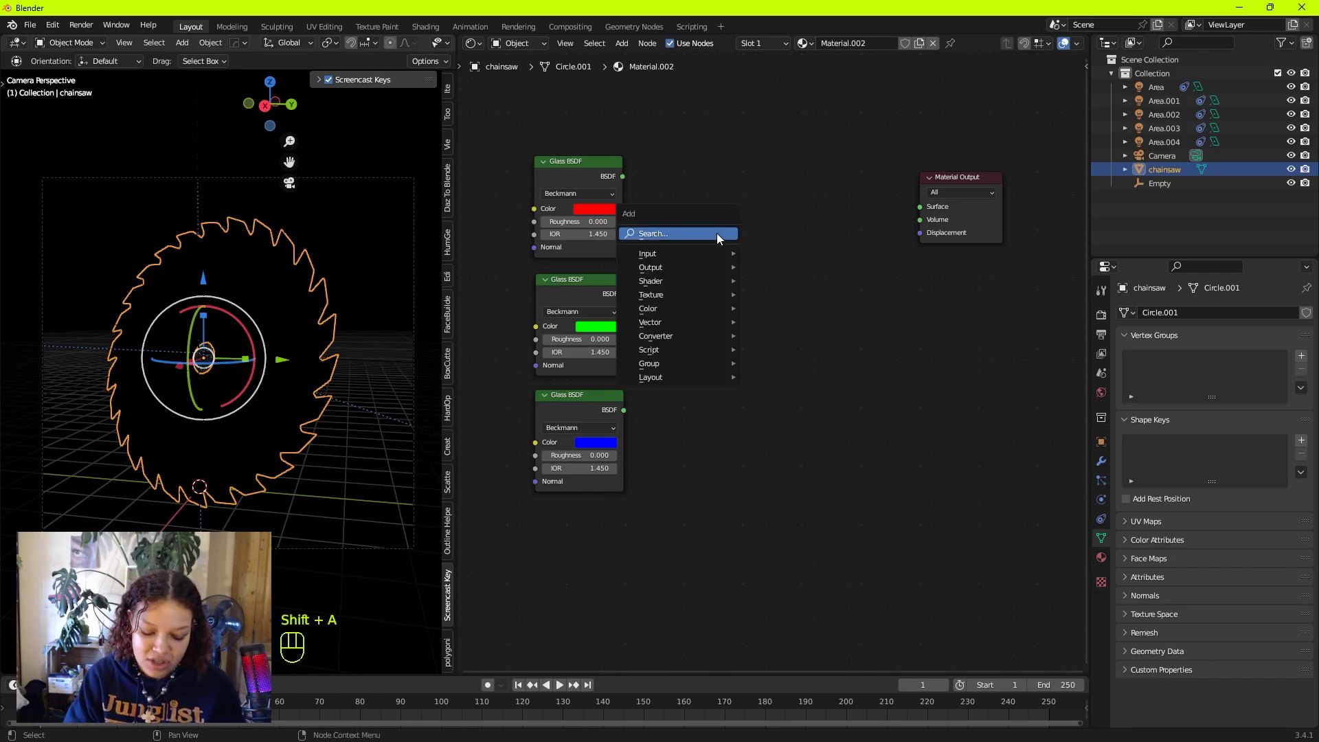
pyautogui.press('d')
pyautogui.click(716, 233)
pyautogui.write('add')
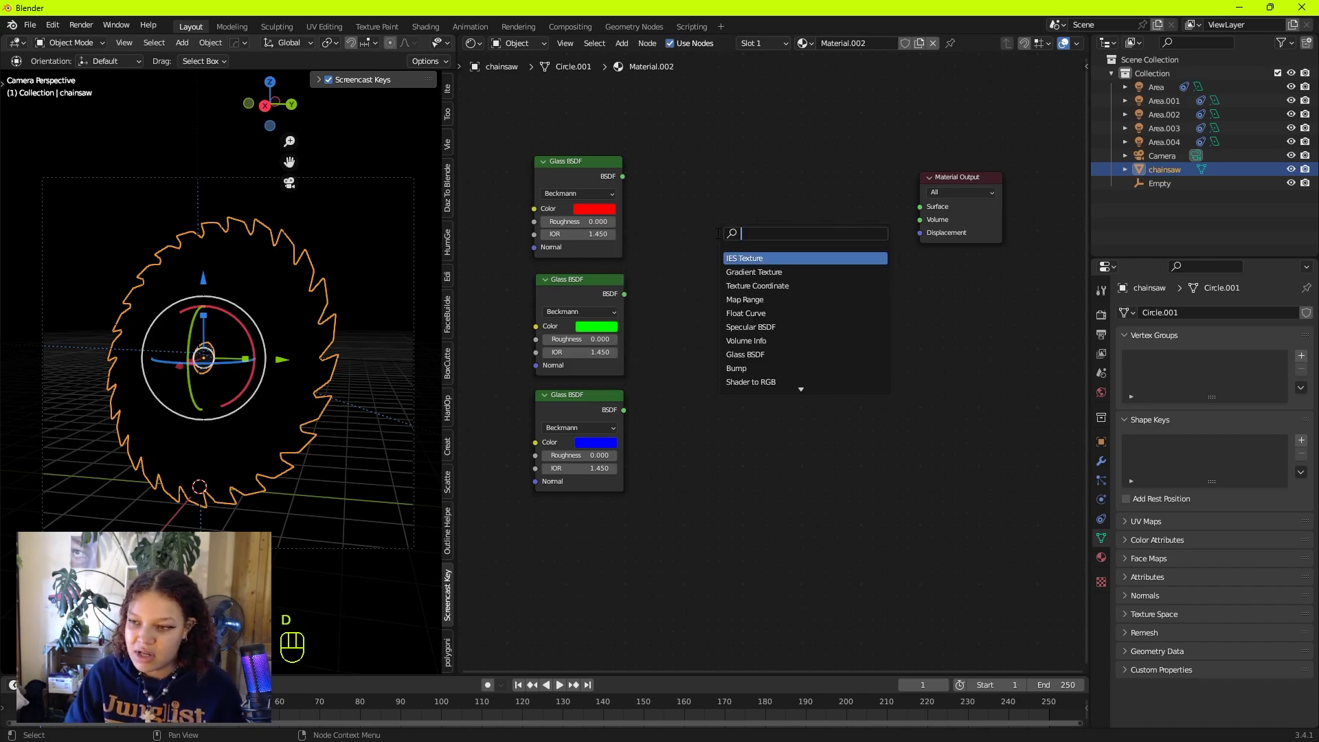
pyautogui.click(793, 258)
pyautogui.hotkey('shift', 'd')
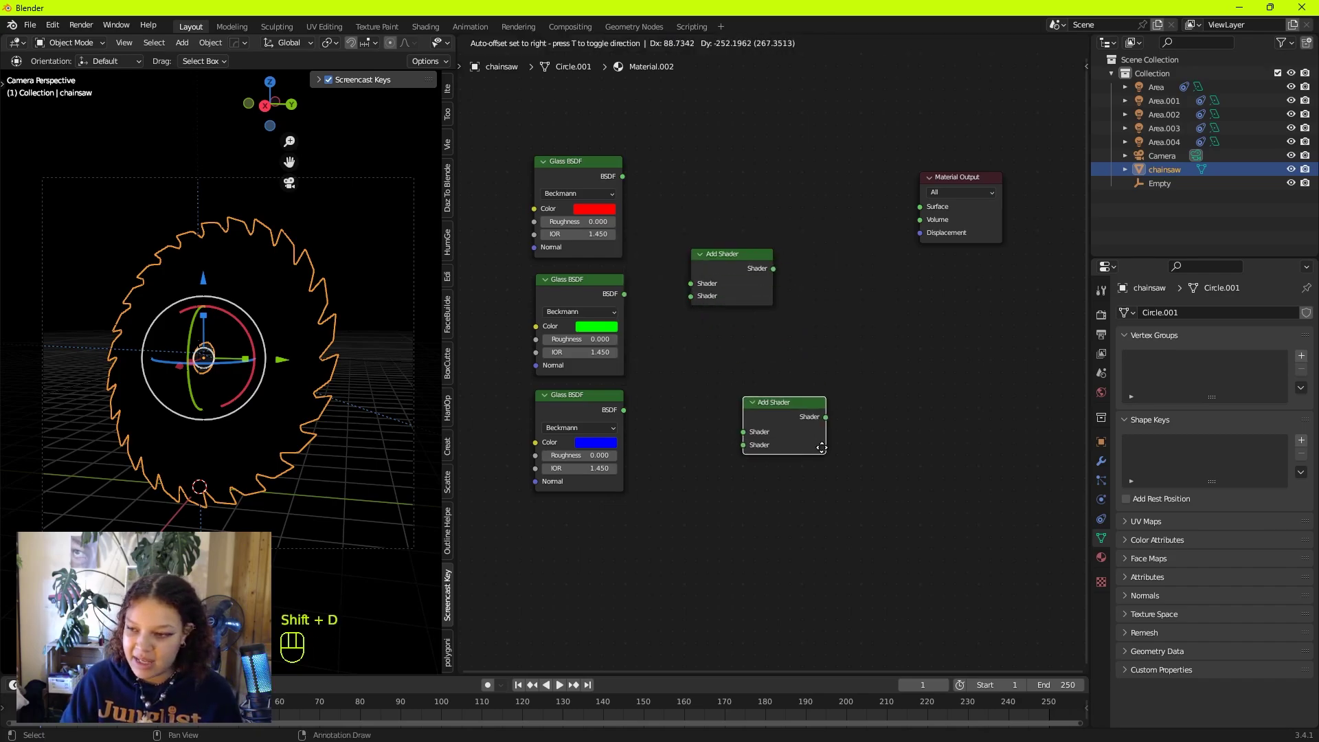
pyautogui.click(844, 418)
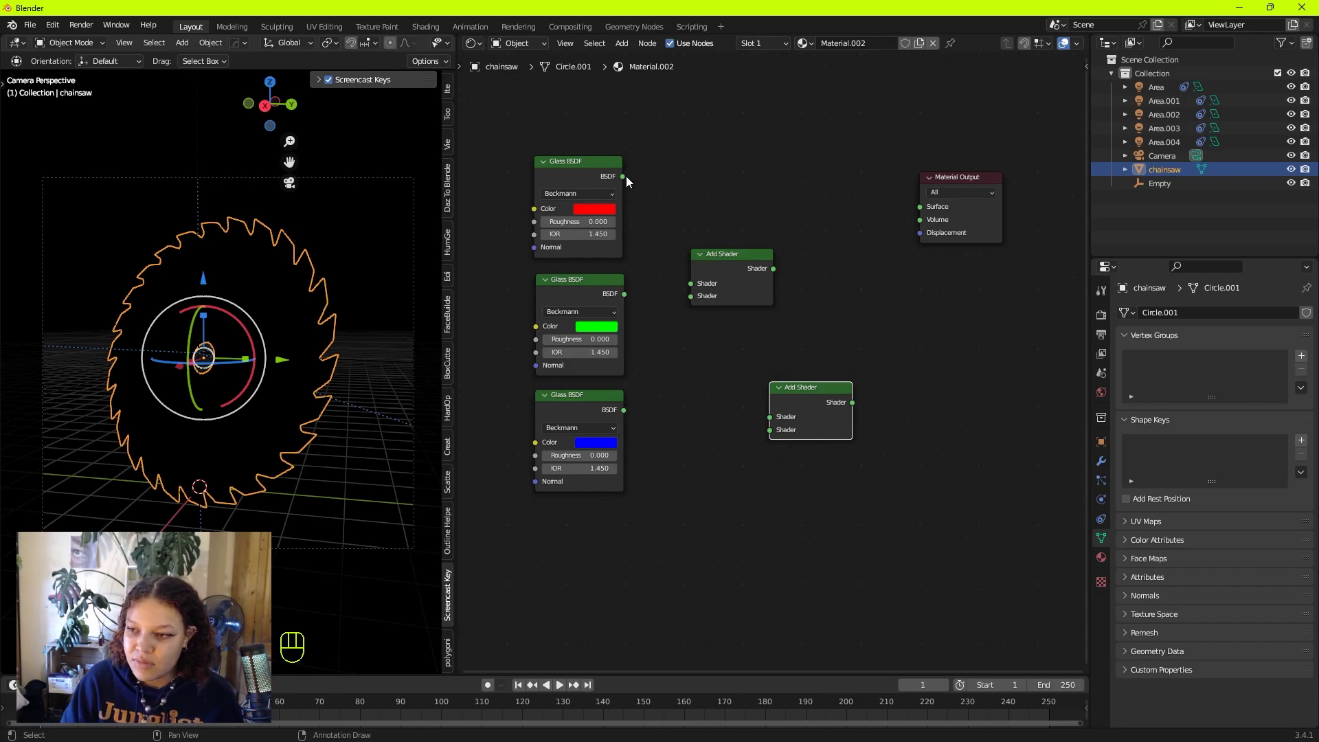
# Wire red and green glass into the upper Add Shader, then it and blue into the lower
pyautogui.moveTo(624, 177); pyautogui.dragTo(690, 296)
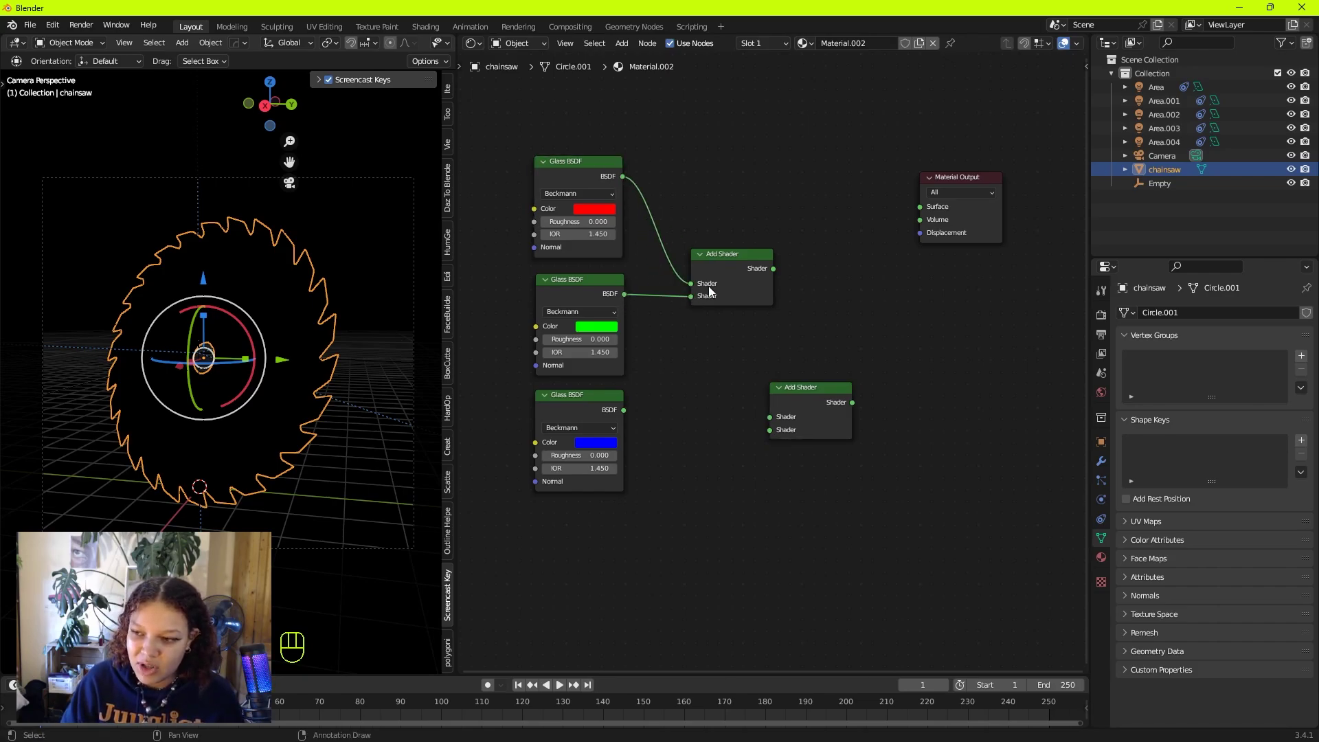
pyautogui.moveTo(730, 251); pyautogui.dragTo(703, 240)
pyautogui.moveTo(747, 258); pyautogui.dragTo(770, 416)
pyautogui.moveTo(623, 411); pyautogui.dragTo(815, 327)
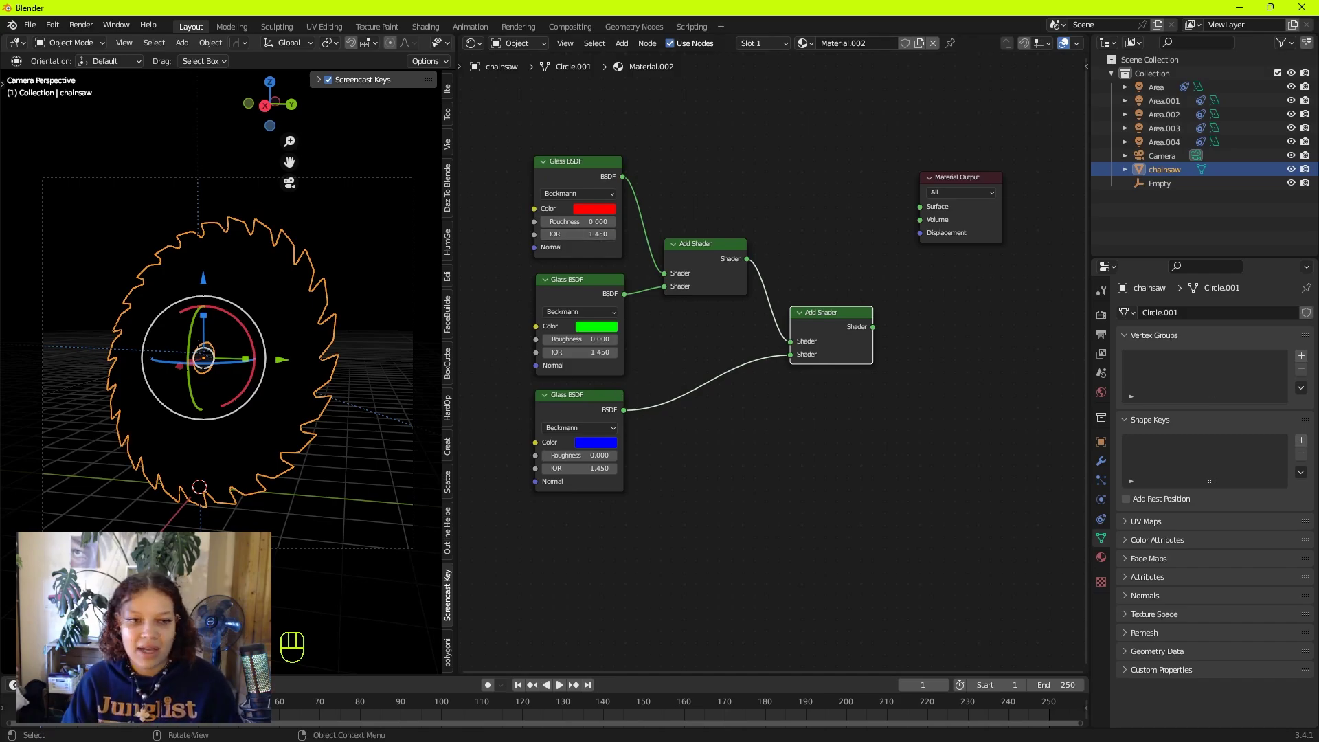
pyautogui.hotkey('alt', 'Tab')
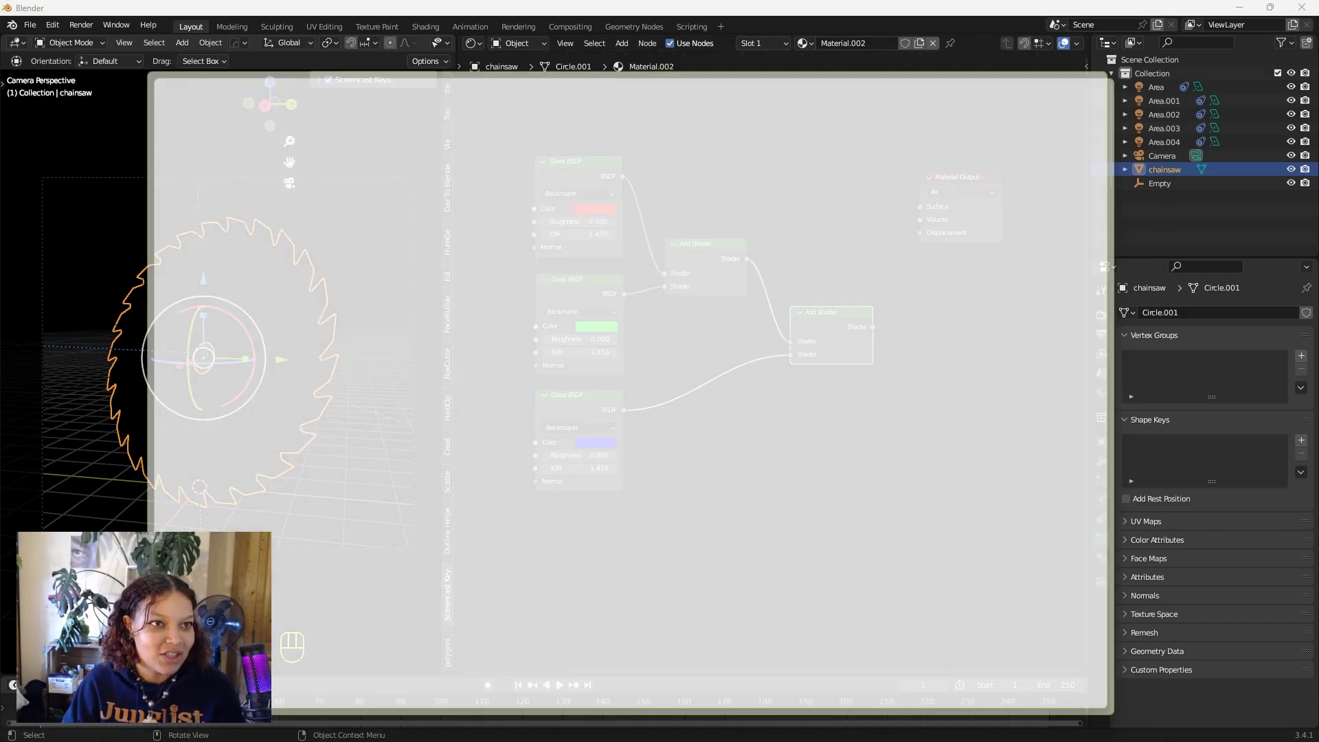
pyautogui.click(389, 95)
pyautogui.write('rgb venn diagram')
pyautogui.press('Return')
pyautogui.moveTo(418, 62); pyautogui.dragTo(982, 29)
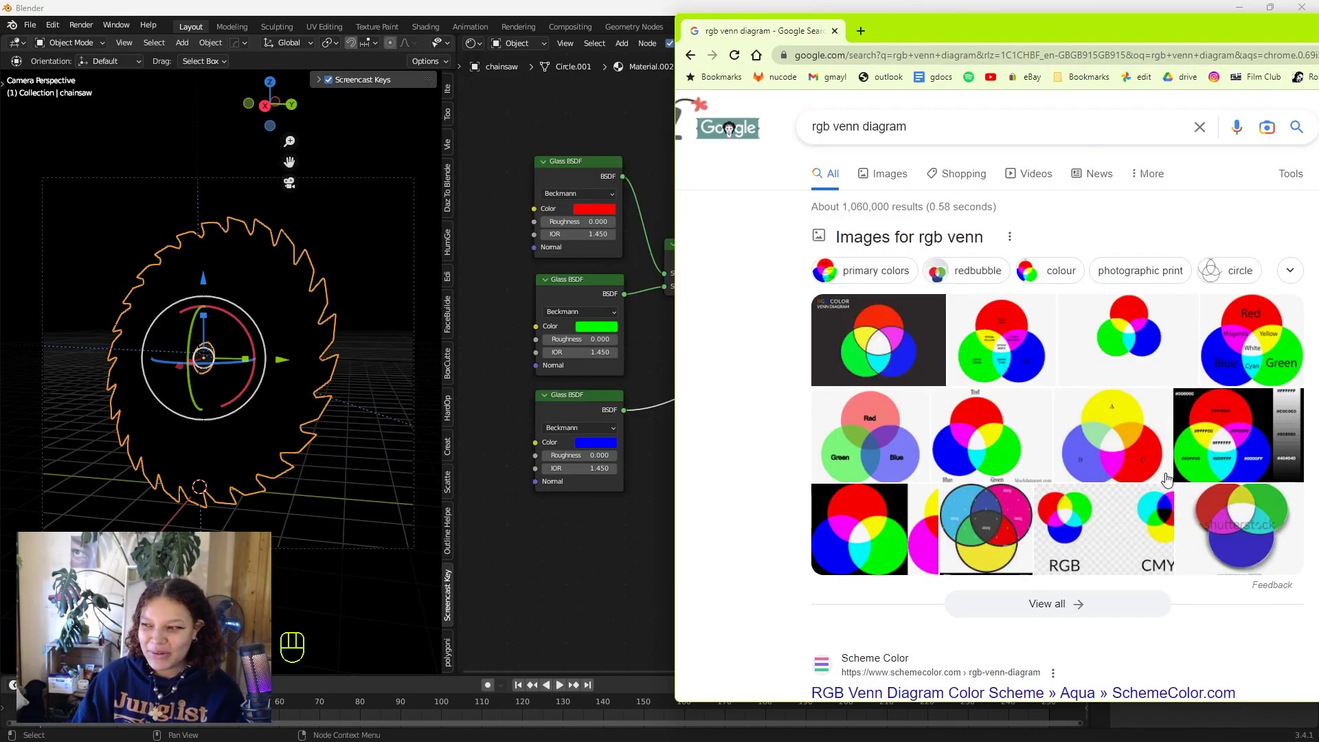
pyautogui.moveTo(1234, 33); pyautogui.dragTo(1001, 34)
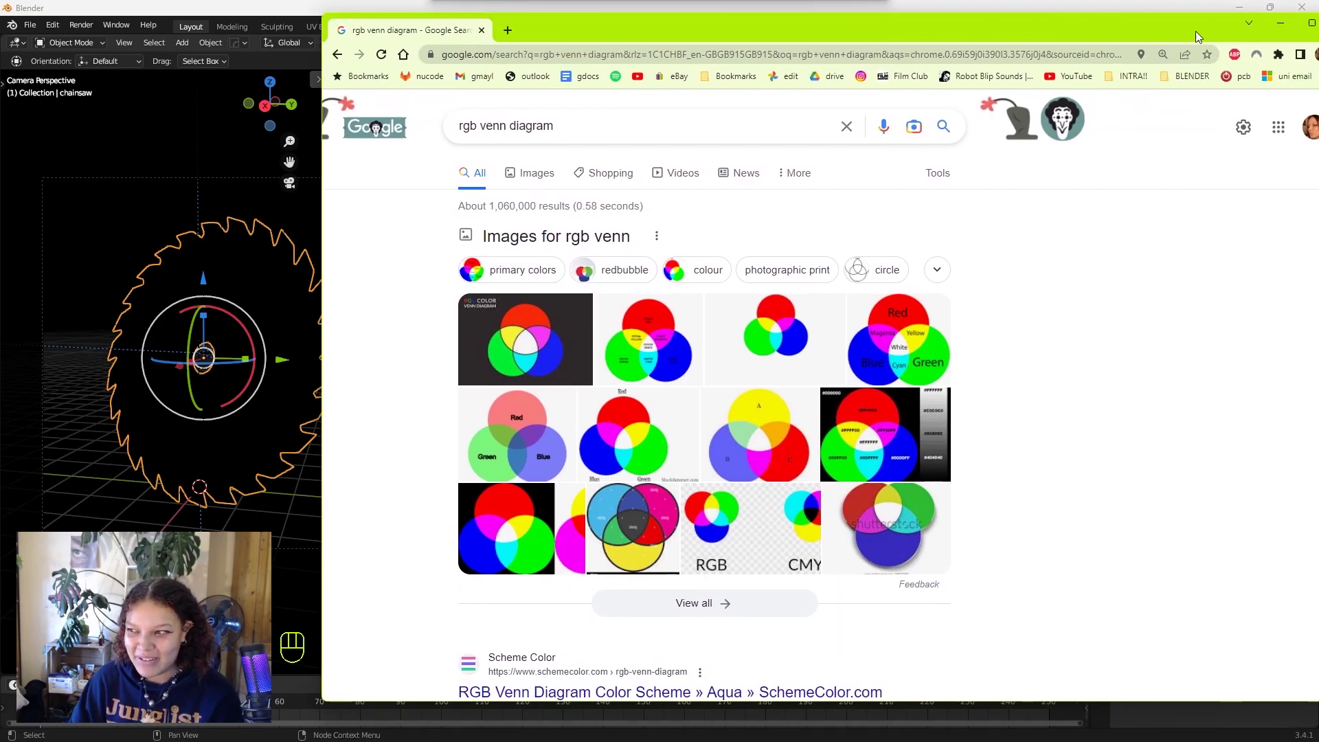
pyautogui.click(1224, 26)
# Set the red Glass BSDF IOR to 1.400
pyautogui.scroll(3, 635, 347)
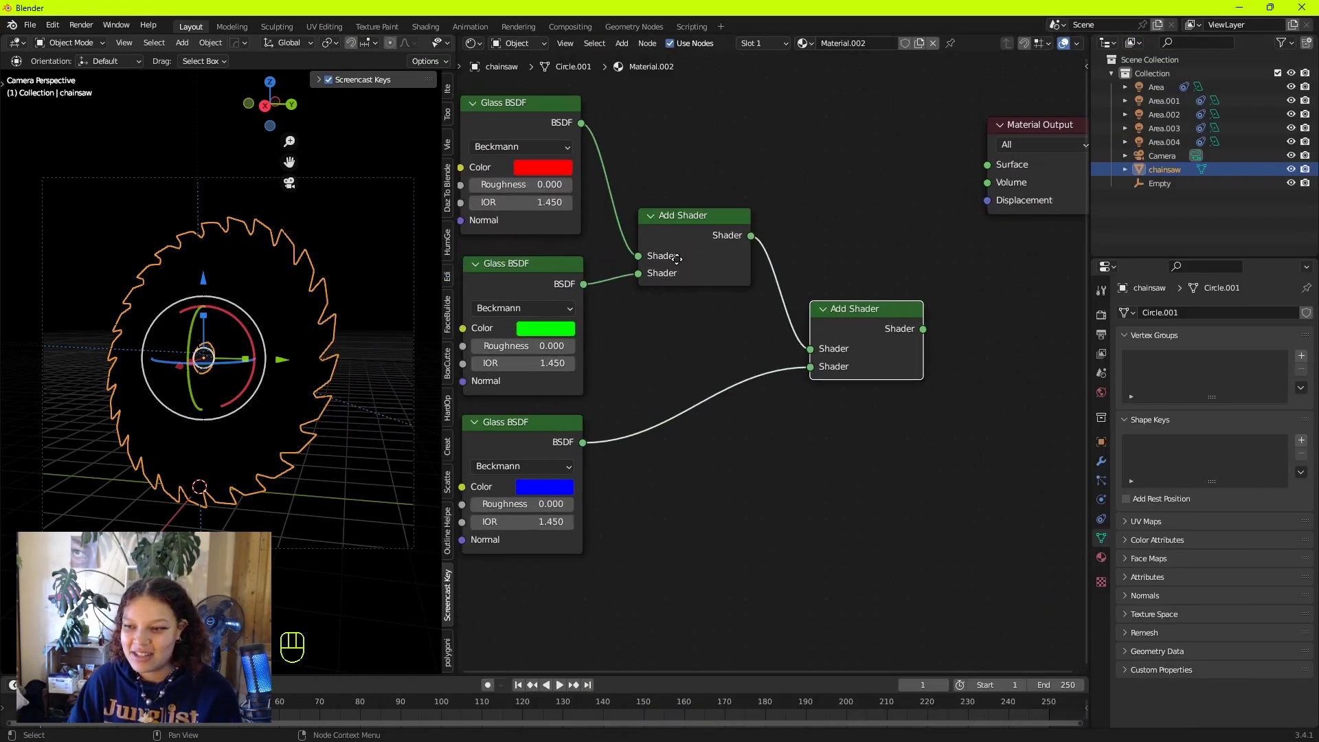
pyautogui.moveTo(794, 342); pyautogui.dragTo(759, 181, button='middle')
pyautogui.scroll(-1, 758, 182)
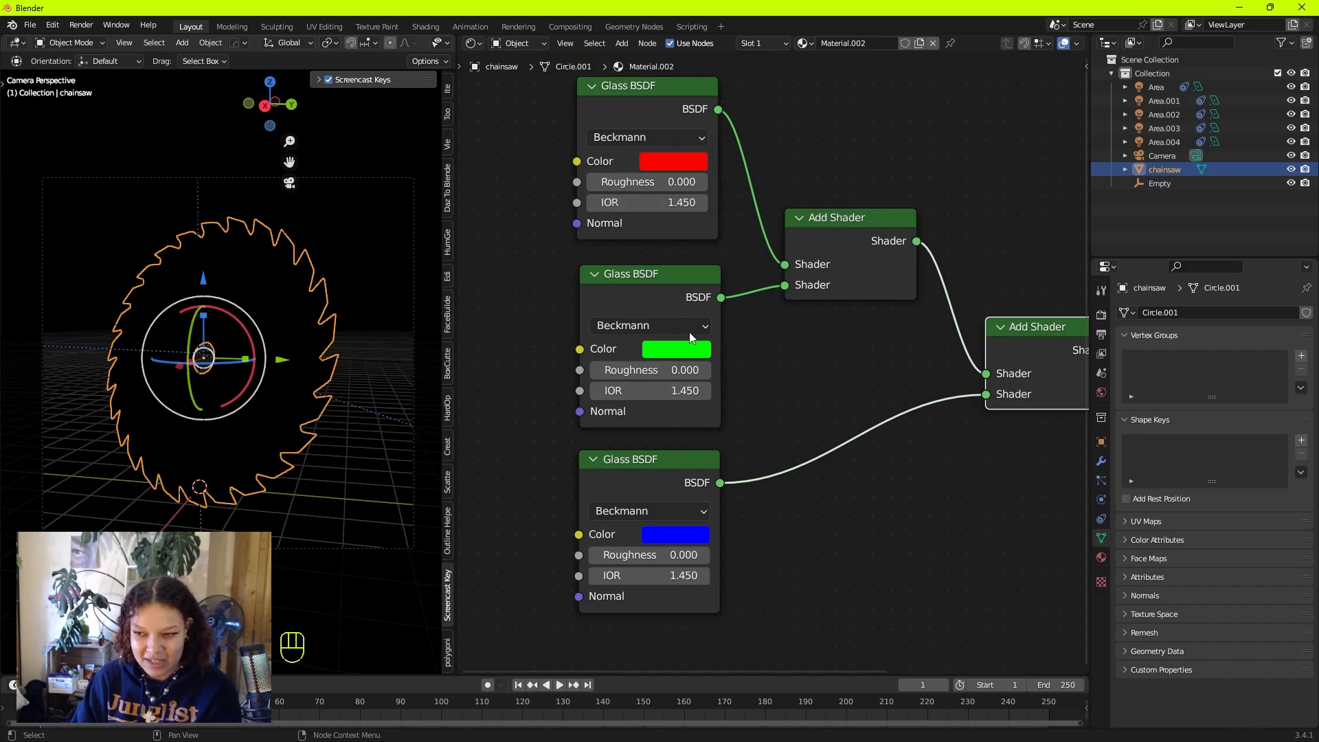
pyautogui.click(649, 202)
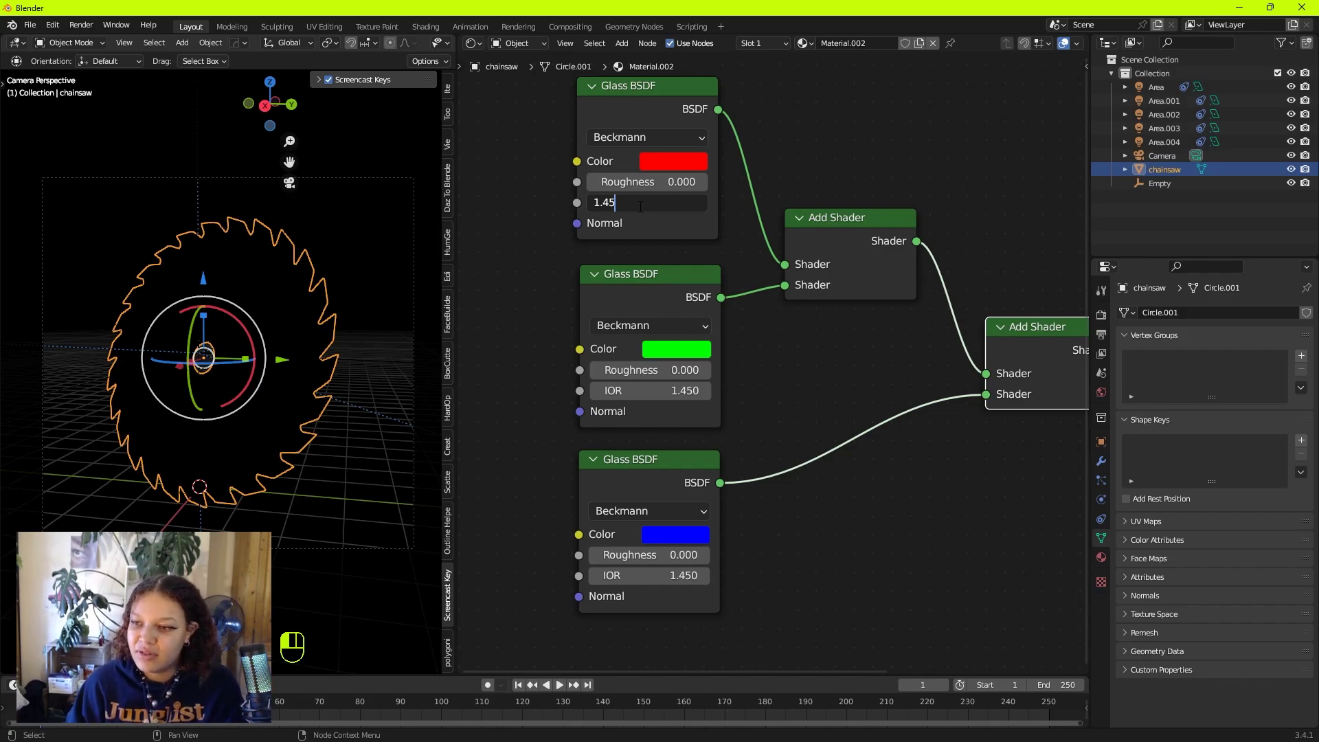
pyautogui.press('BackSpace')
pyautogui.write('0')
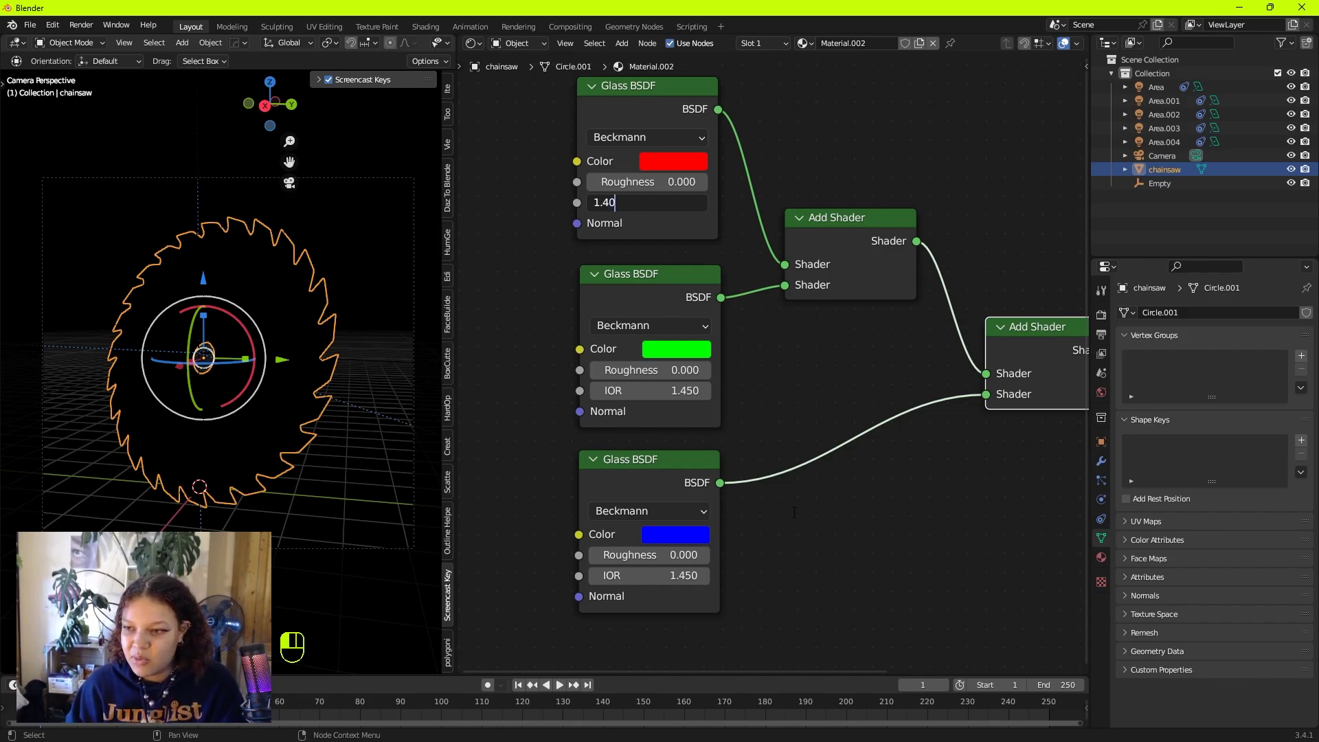
pyautogui.press('Return')
# Set the blue Glass BSDF IOR to 1.500
pyautogui.click(670, 577)
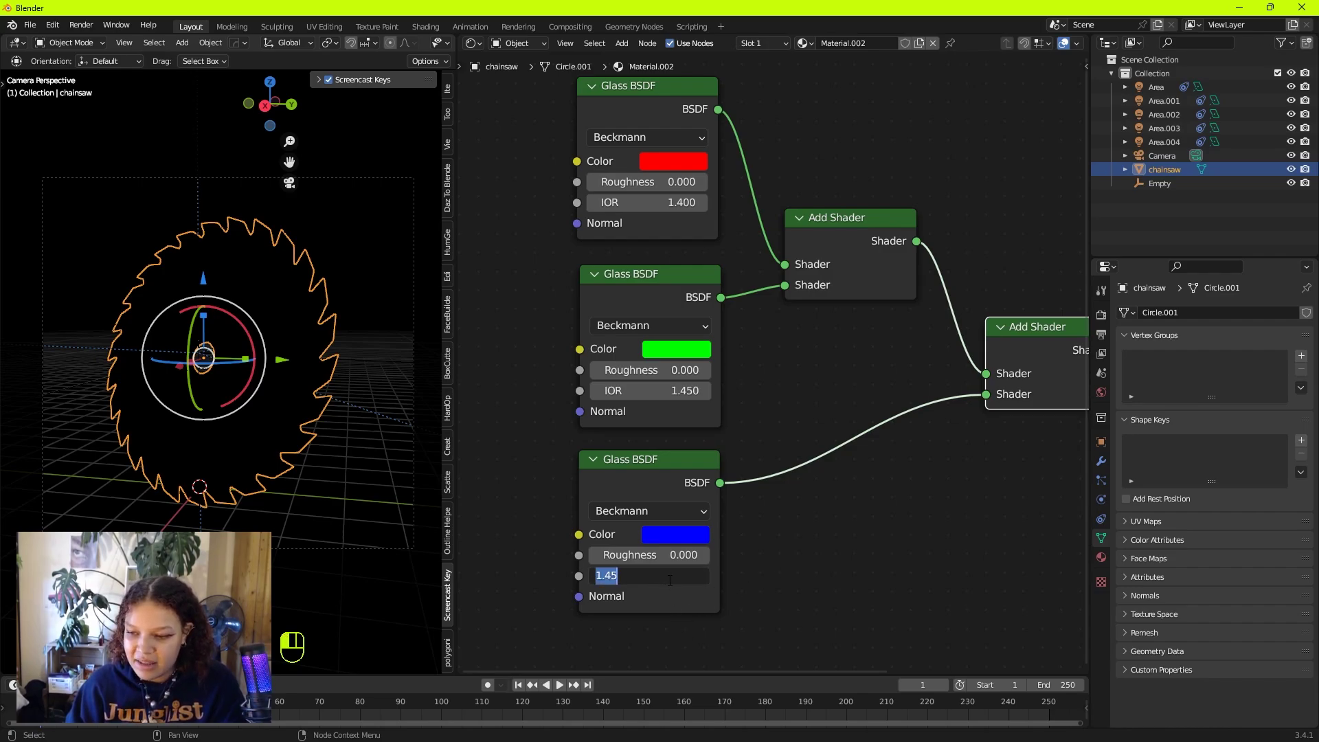
pyautogui.press('Escape')
pyautogui.click(665, 575)
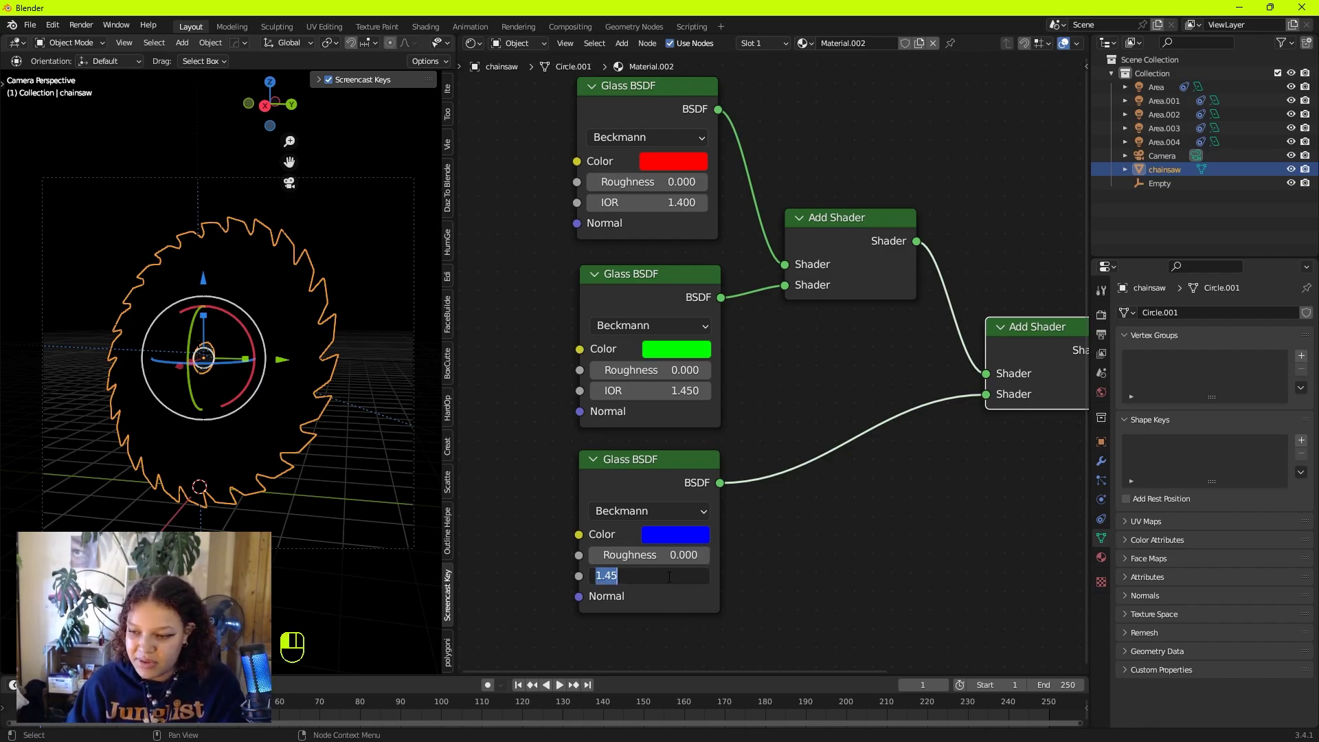
pyautogui.press('End')
pyautogui.press('BackSpace')
pyautogui.press('BackSpace')
pyautogui.write('5')
pyautogui.press('Return')
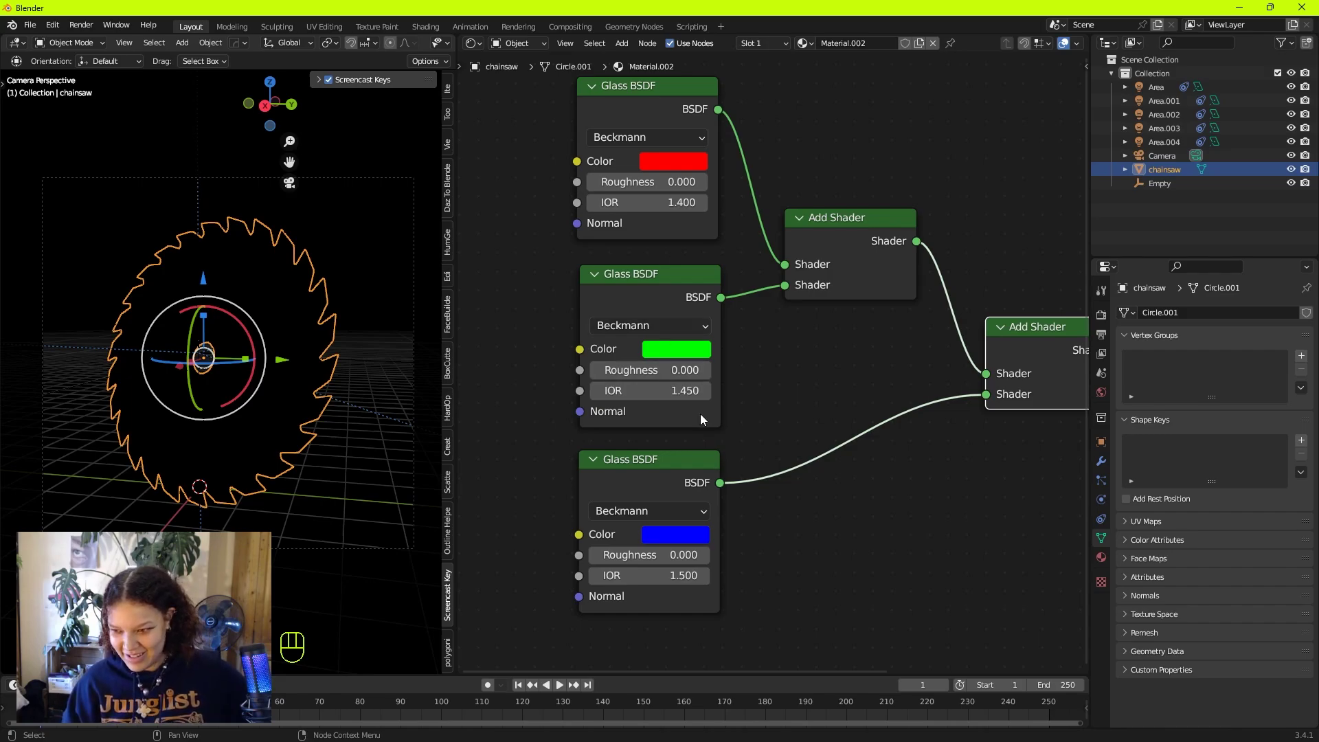
# Connect the final Add Shader output to the Material Output Surface
pyautogui.press('Home')
pyautogui.moveTo(947, 143); pyautogui.dragTo(997, 152)
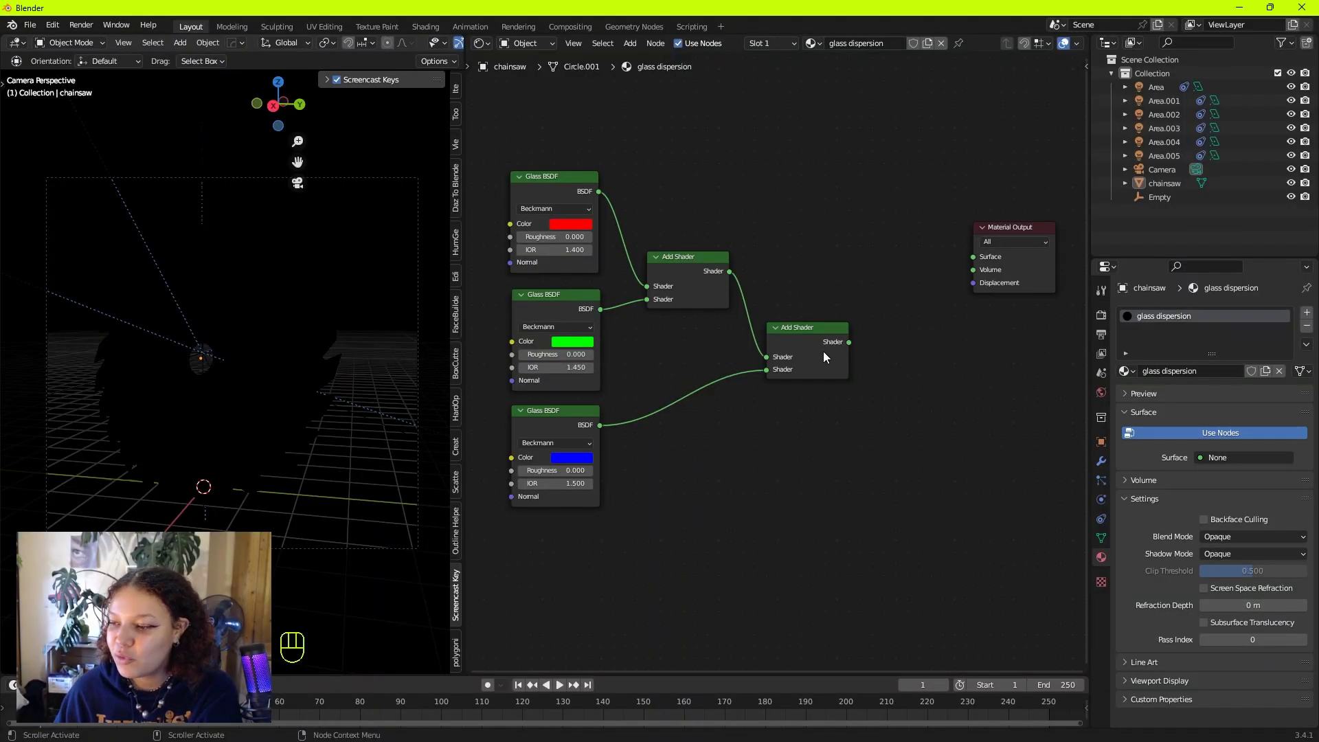
pyautogui.moveTo(851, 341); pyautogui.dragTo(975, 257)
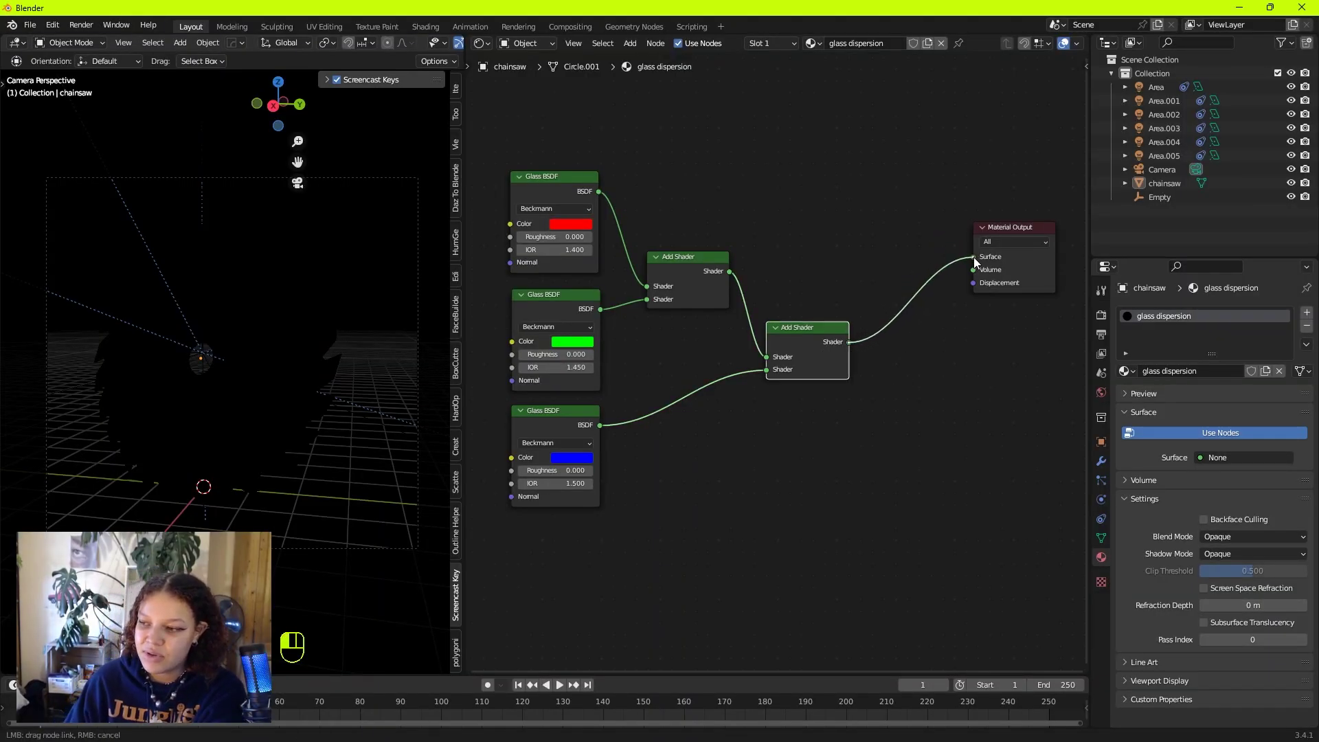
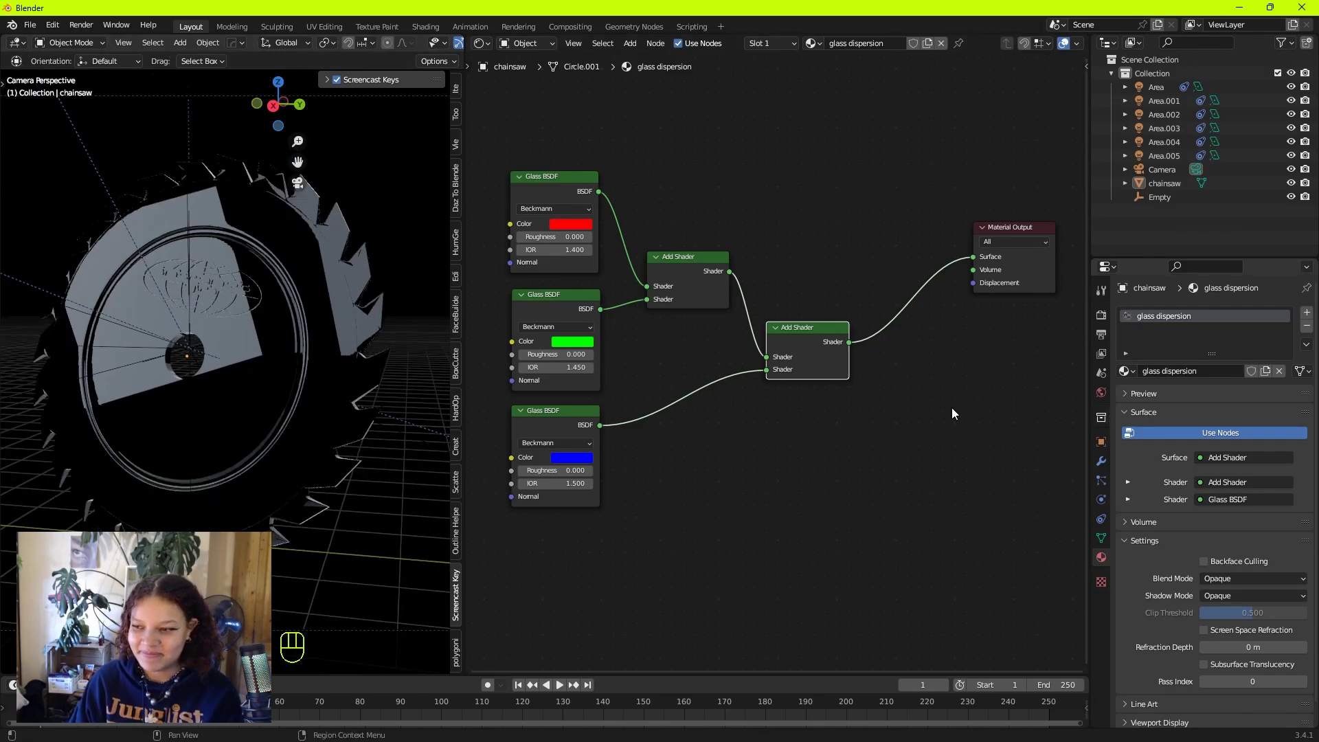
# Change the render engine from Eevee to Cycles to get a live rendered preview of the glass saw
pyautogui.scroll(2, 266, 381)
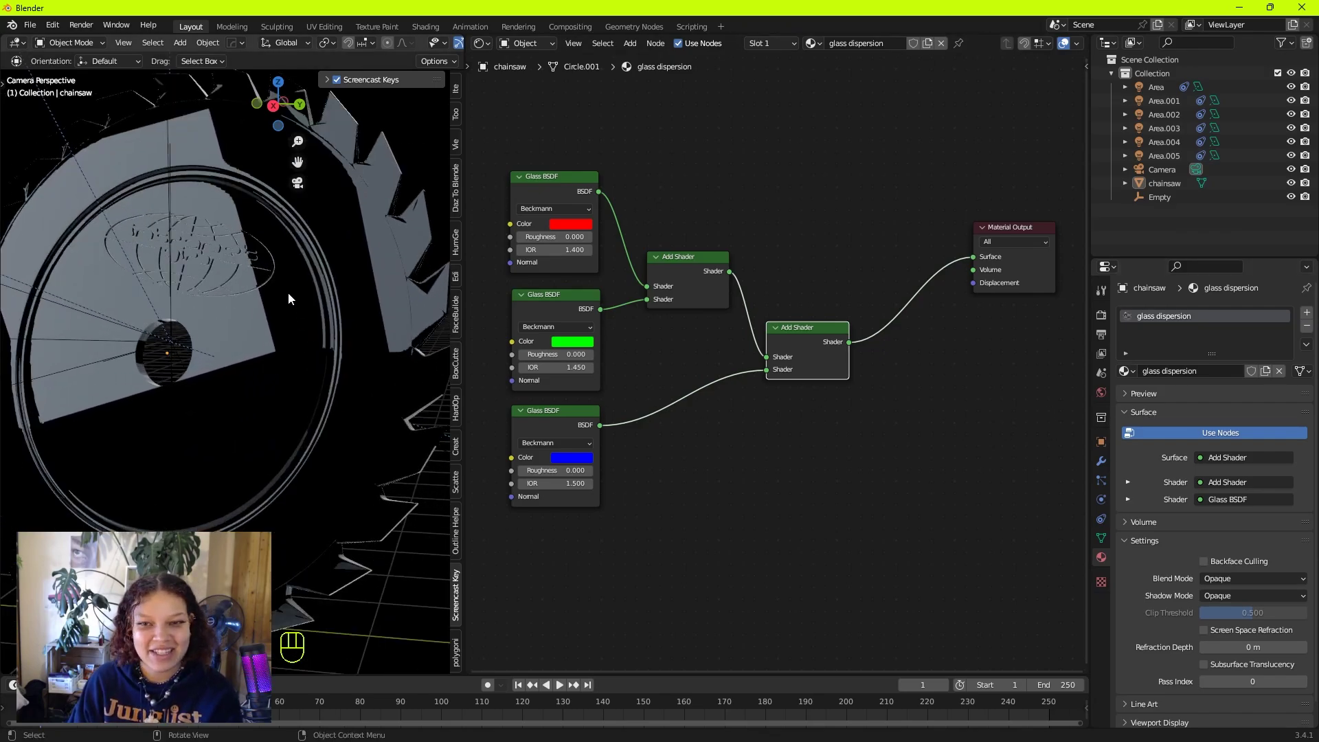
pyautogui.moveTo(286, 302); pyautogui.dragTo(279, 287, button='middle')
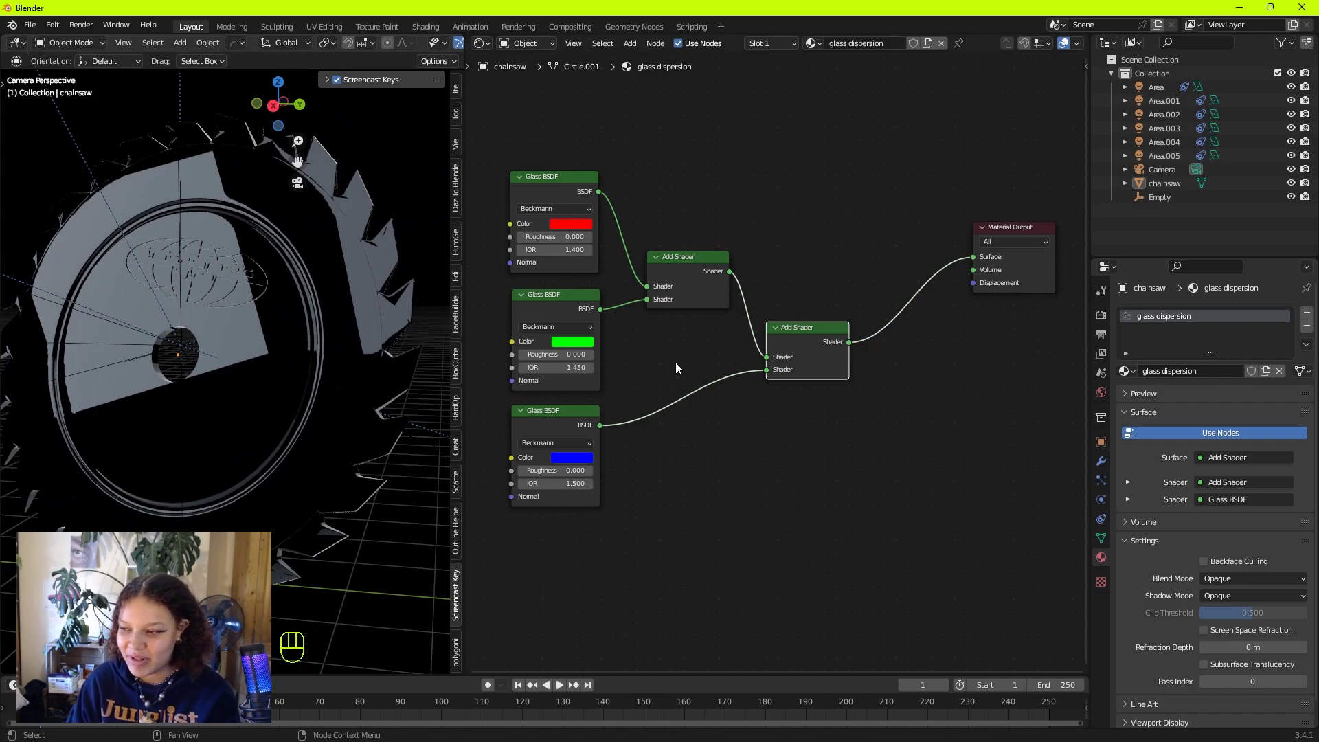
pyautogui.click(1101, 316)
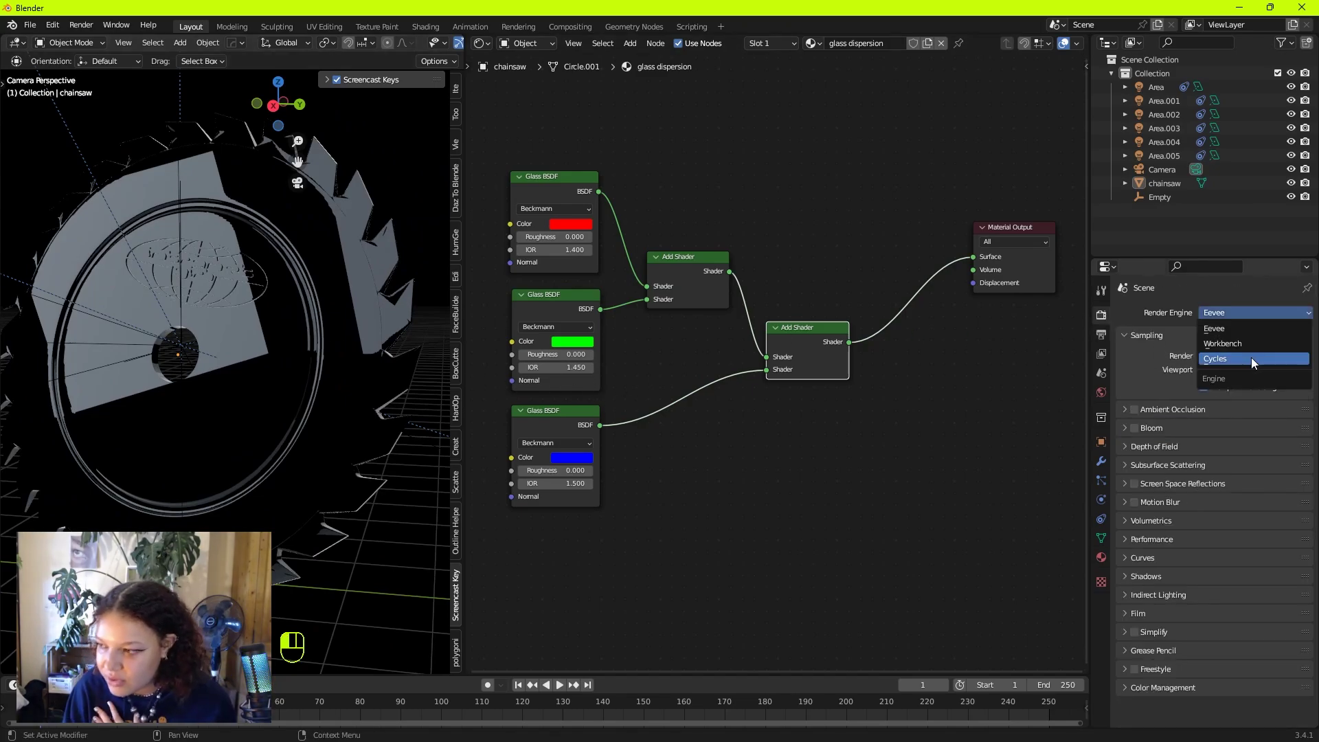
pyautogui.click(1250, 357)
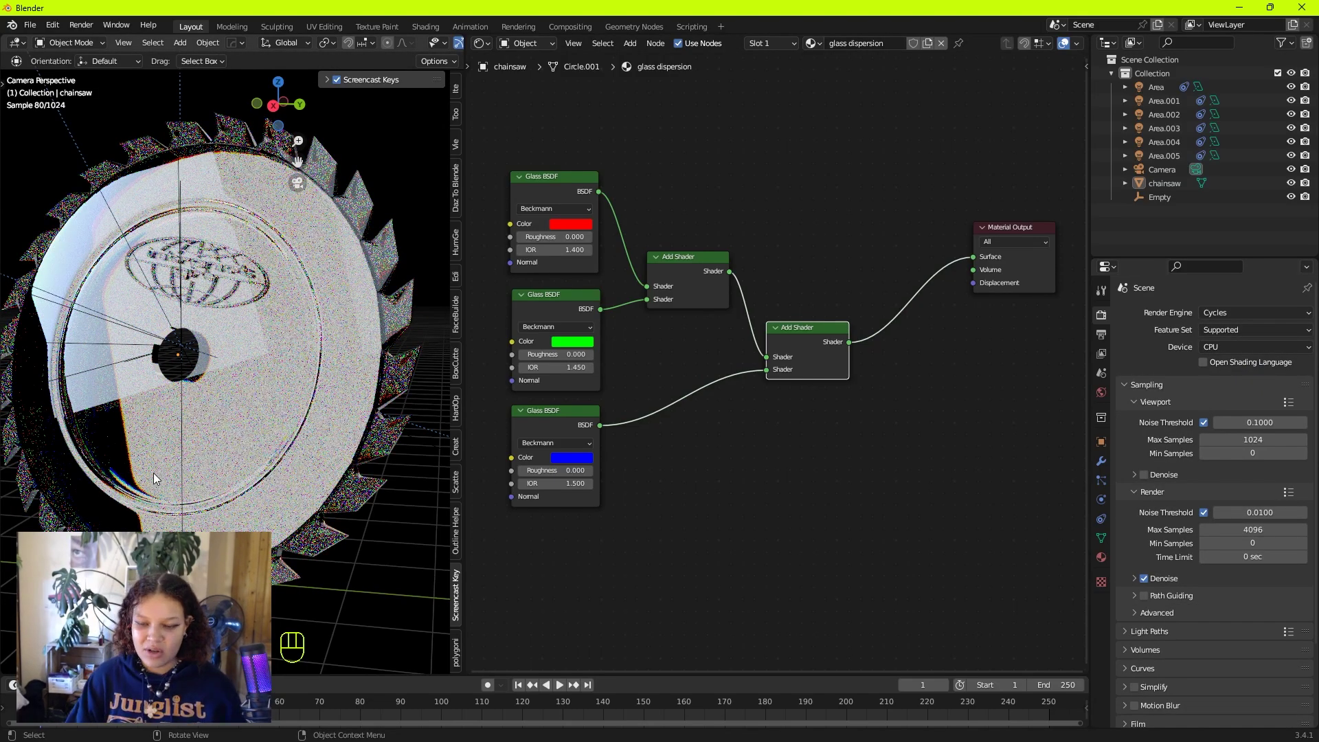
pyautogui.keyDown('shift'); pyautogui.moveTo(154, 473); pyautogui.dragTo(216, 452, button='middle'); pyautogui.keyUp('shift')
pyautogui.scroll(6, 191, 450)
pyautogui.scroll(-3, 196, 459)
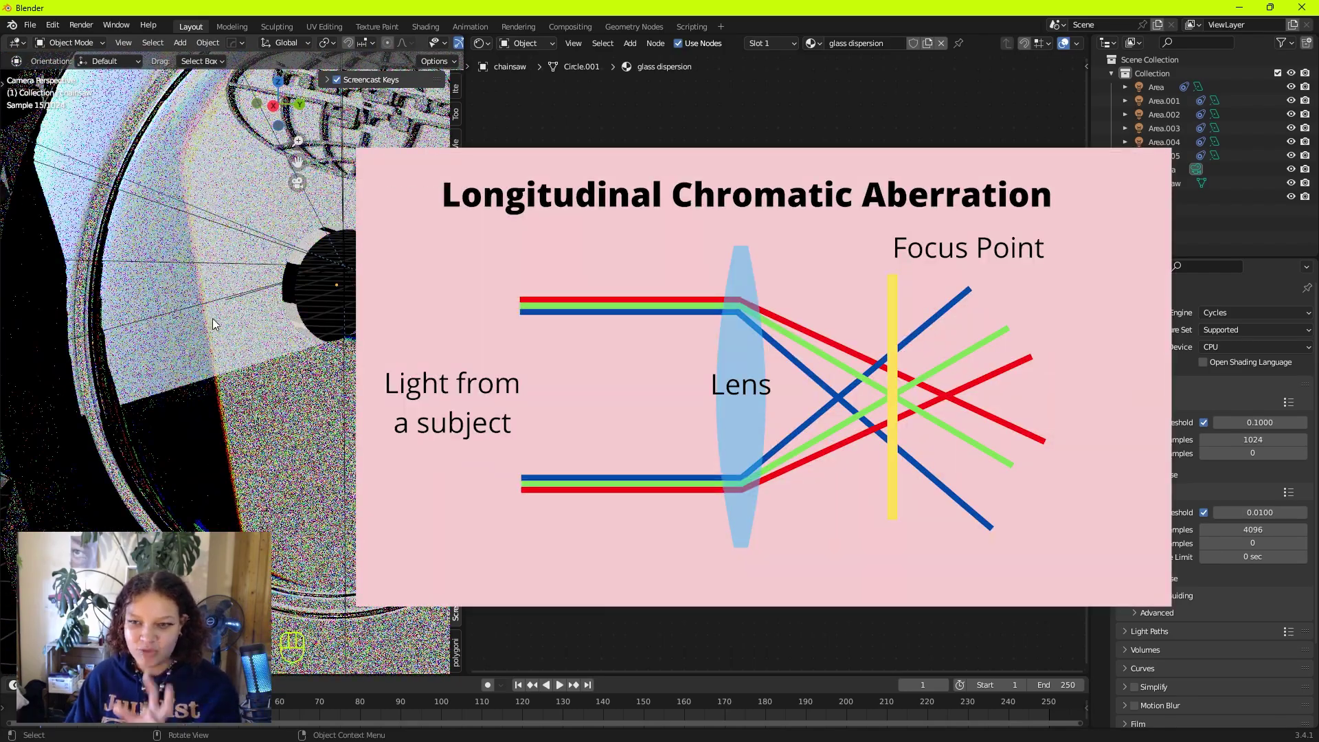
pyautogui.scroll(-3, 184, 345)
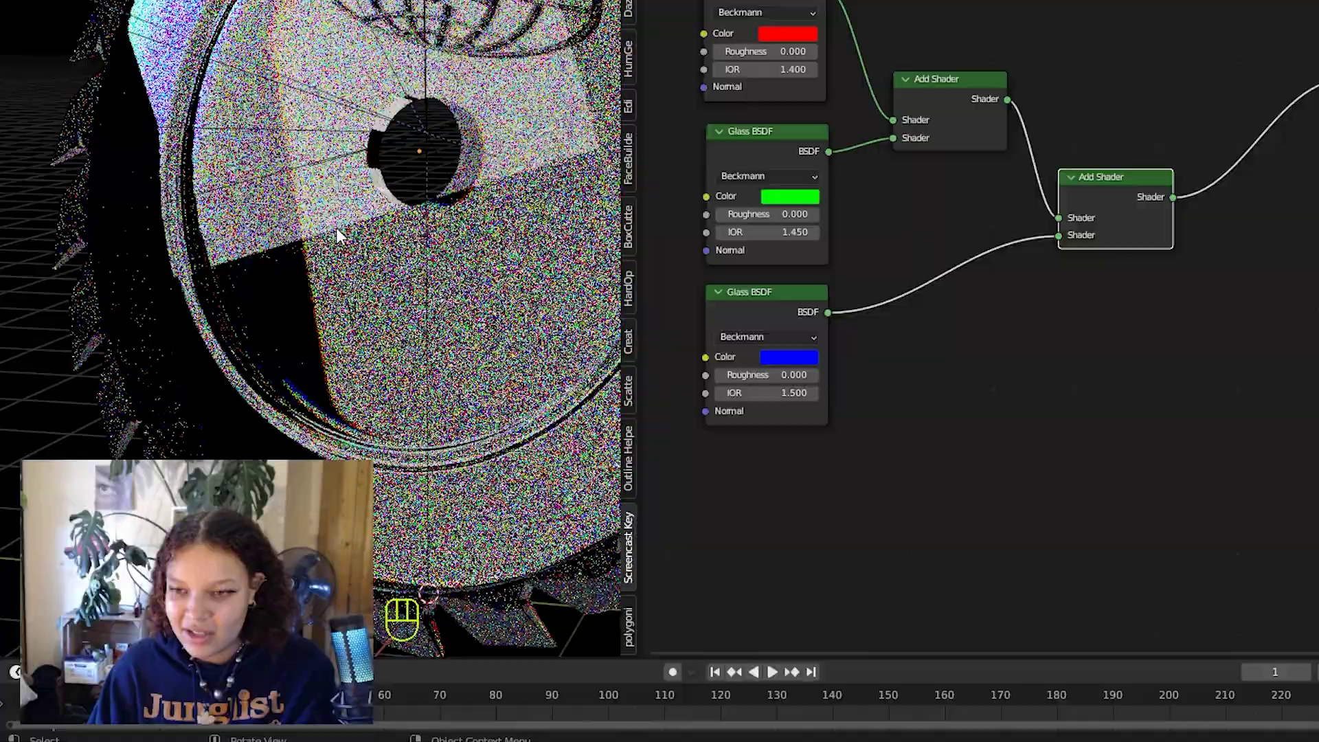
pyautogui.scroll(3, 336, 228)
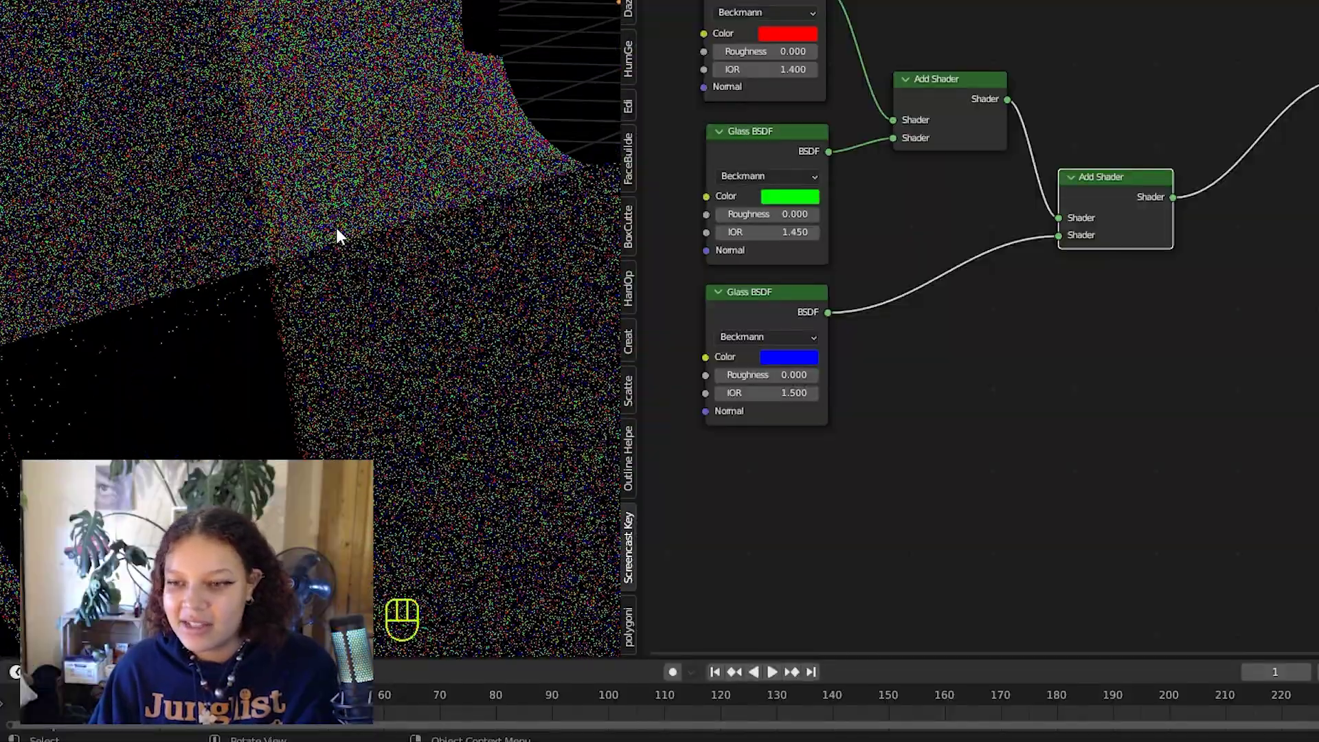
pyautogui.scroll(-3, 336, 228)
pyautogui.scroll(4, 278, 246)
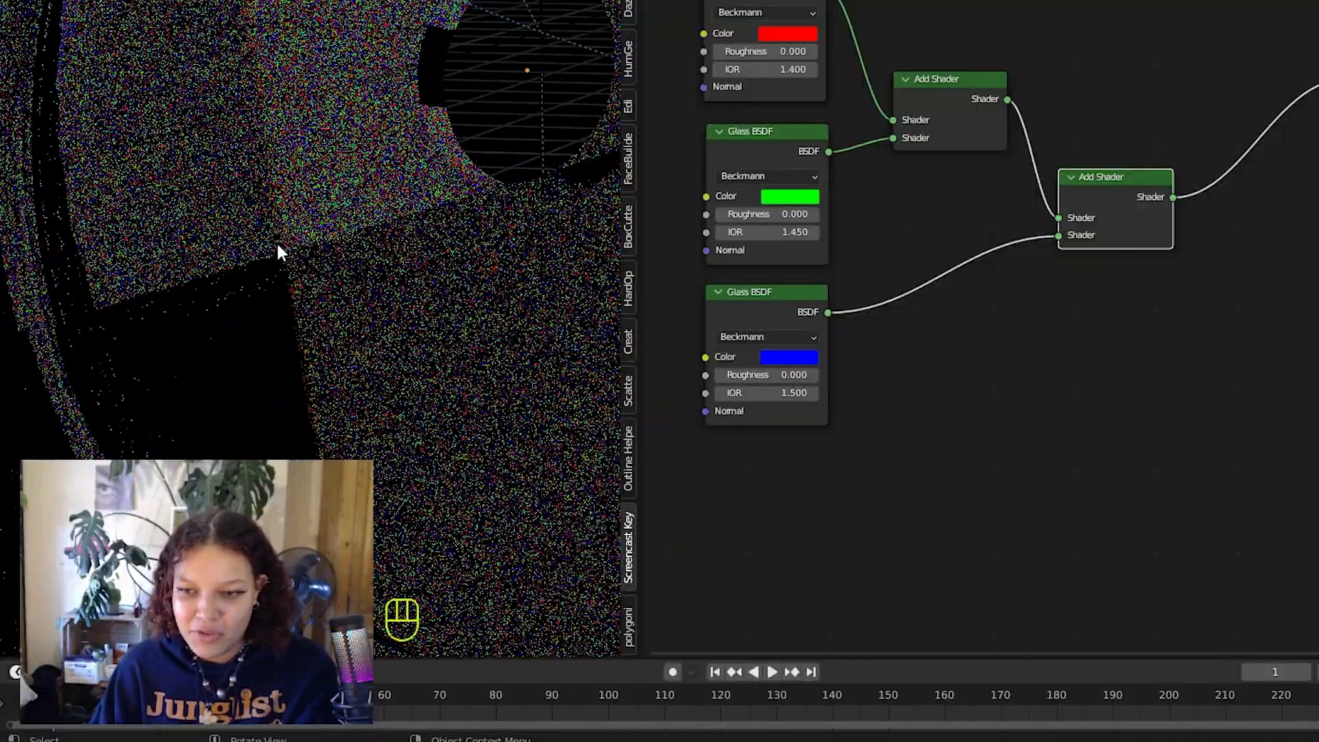
pyautogui.scroll(-4, 273, 244)
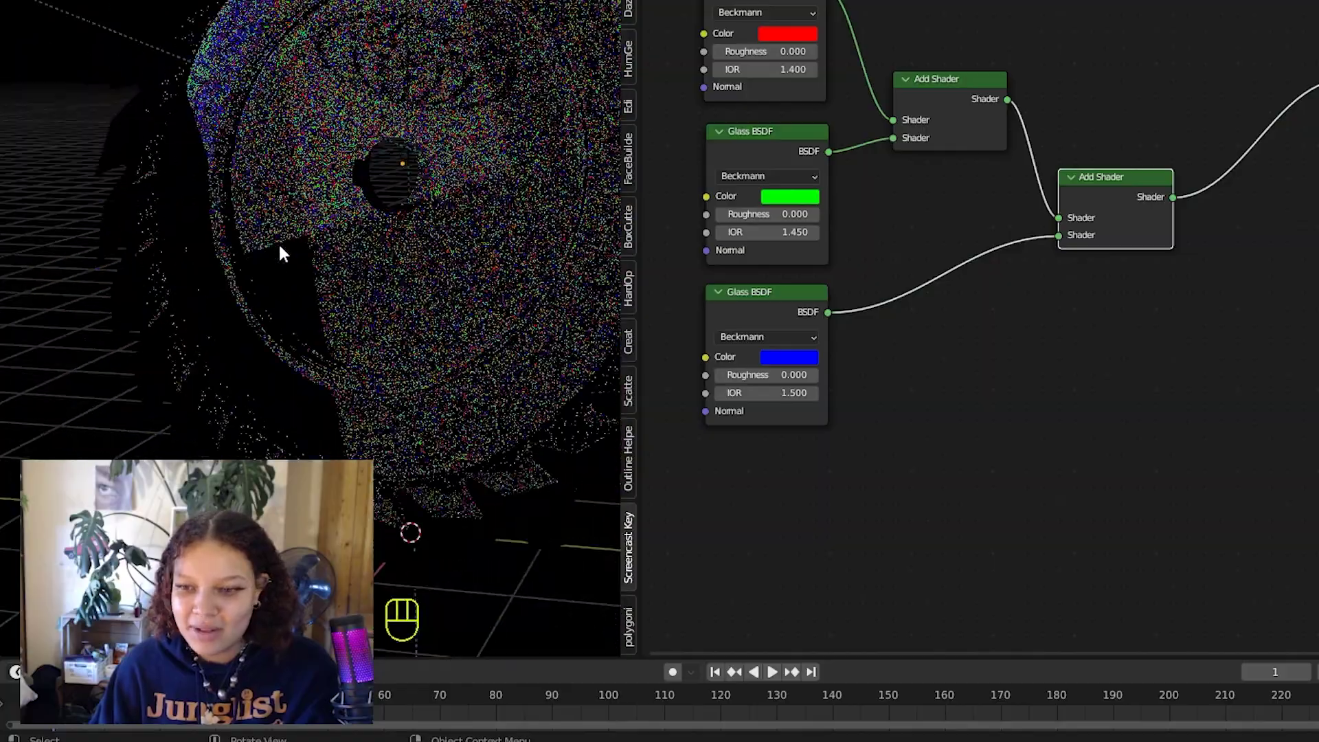
pyautogui.scroll(2, 182, 127)
pyautogui.scroll(-3, 134, 292)
pyautogui.scroll(3, 146, 257)
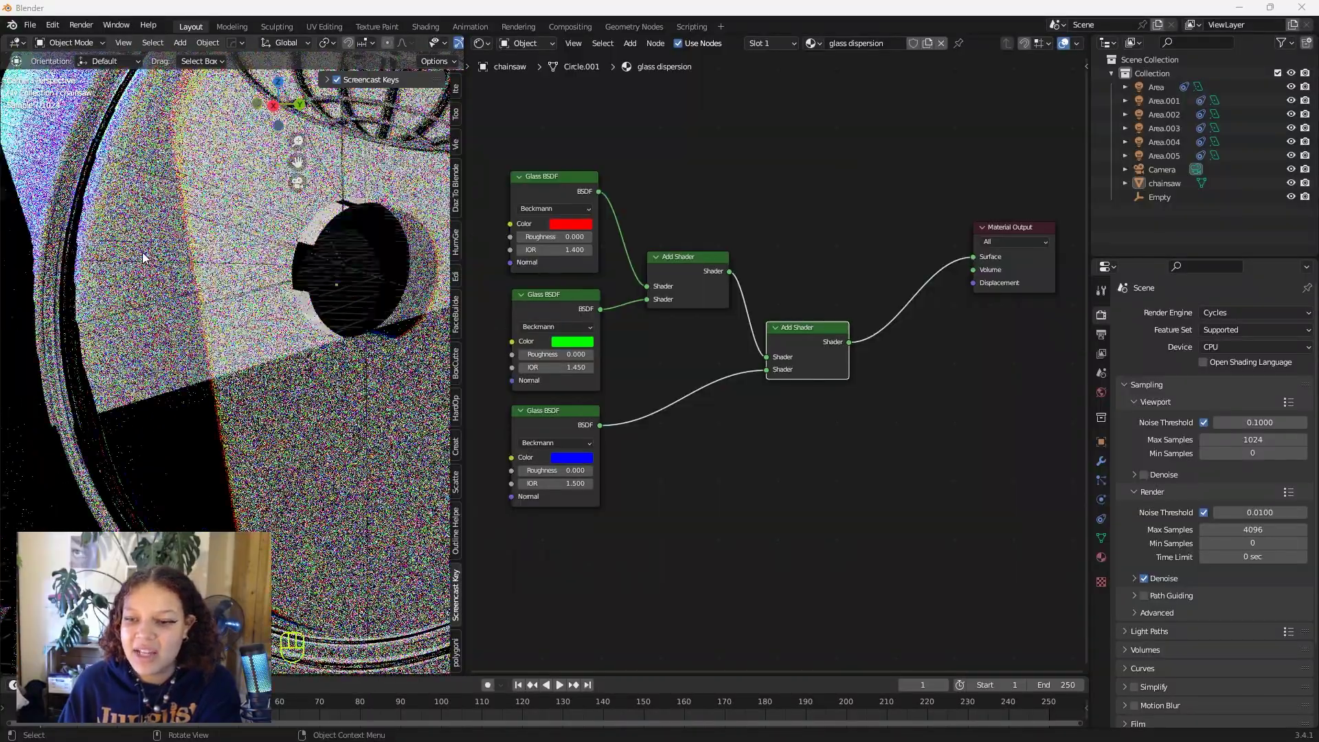
# Set the Cycles render device to GPU Compute and let the saw preview finish rendering
pyautogui.scroll(2, 132, 246)
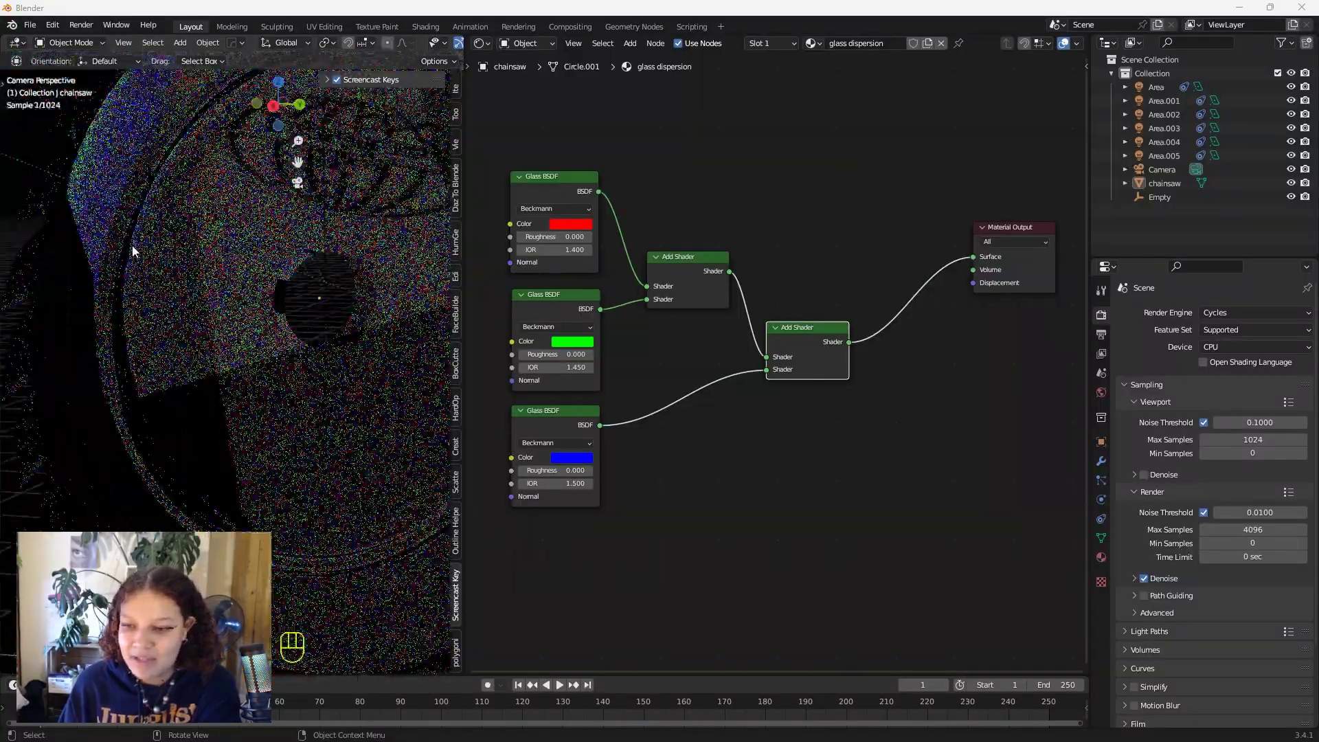
pyautogui.click(1248, 348)
pyautogui.click(1232, 373)
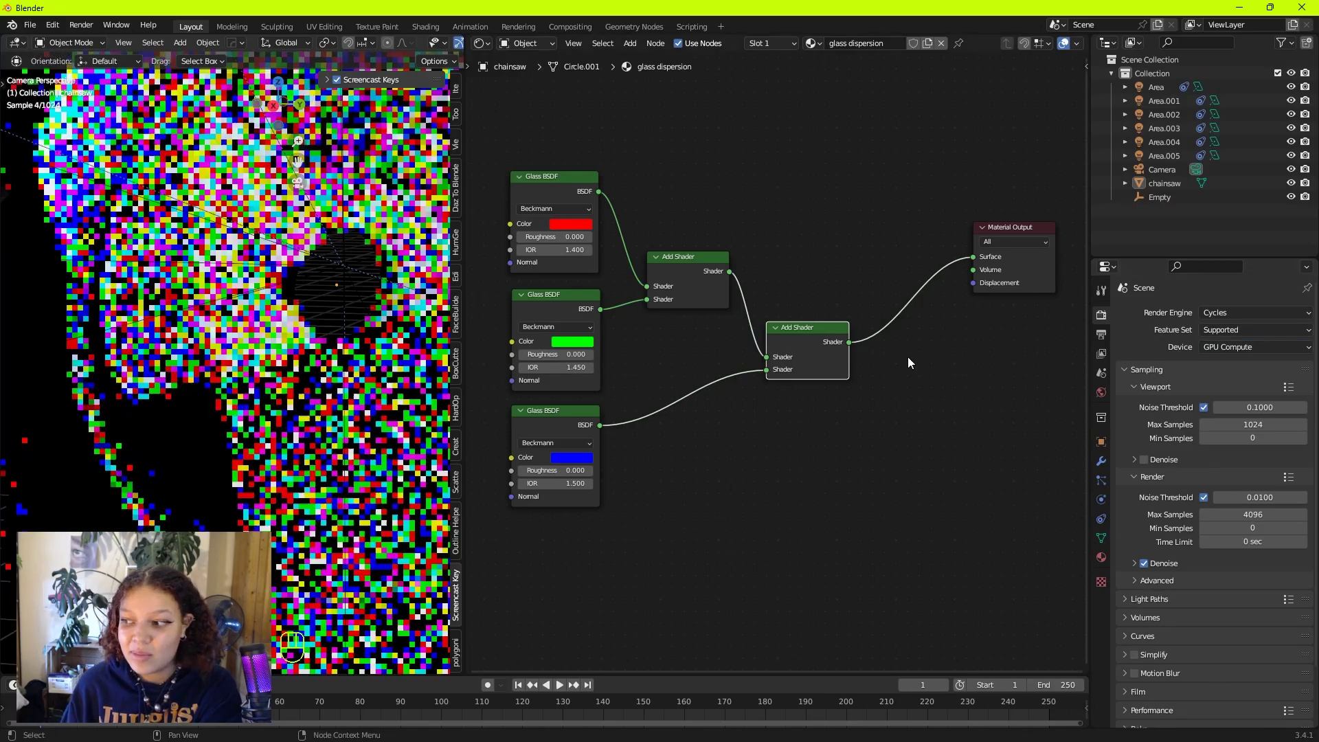
pyautogui.scroll(1, 297, 225)
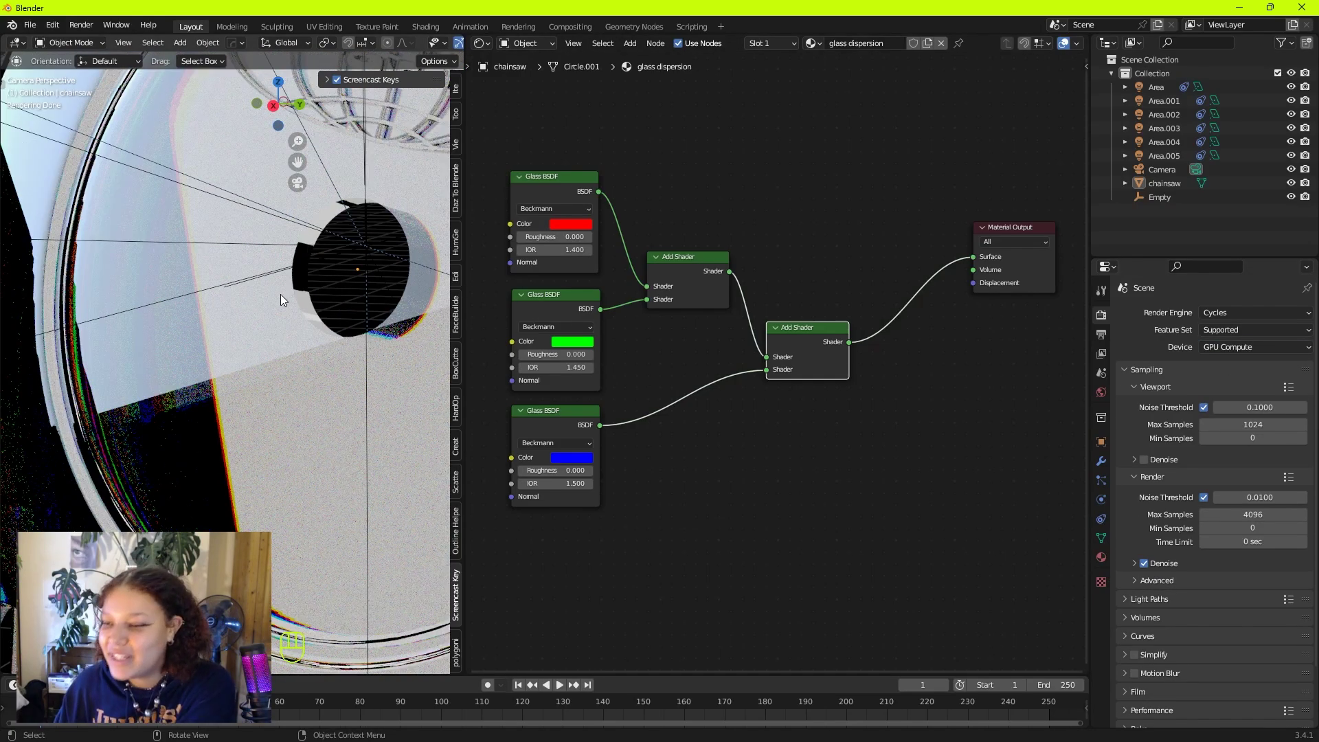
pyautogui.scroll(-2, 279, 281)
pyautogui.scroll(-1, 276, 261)
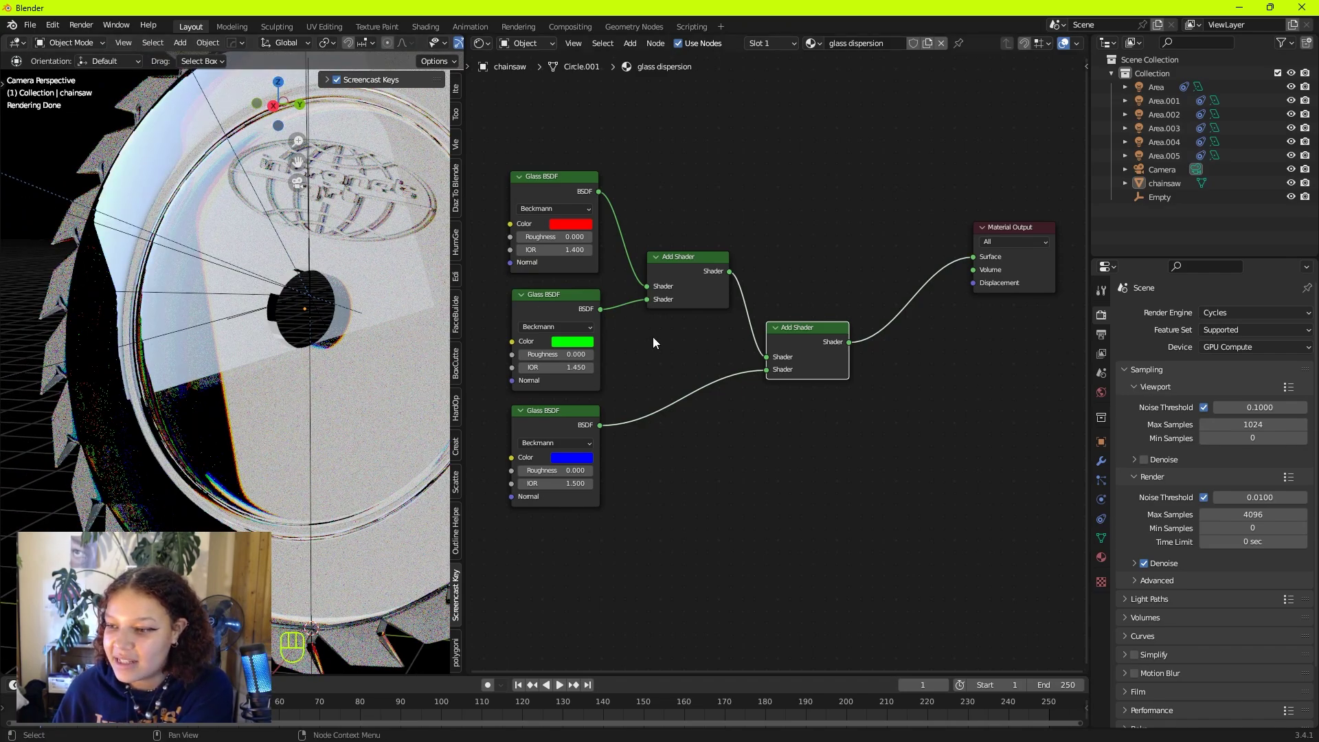
pyautogui.scroll(-2, 323, 355)
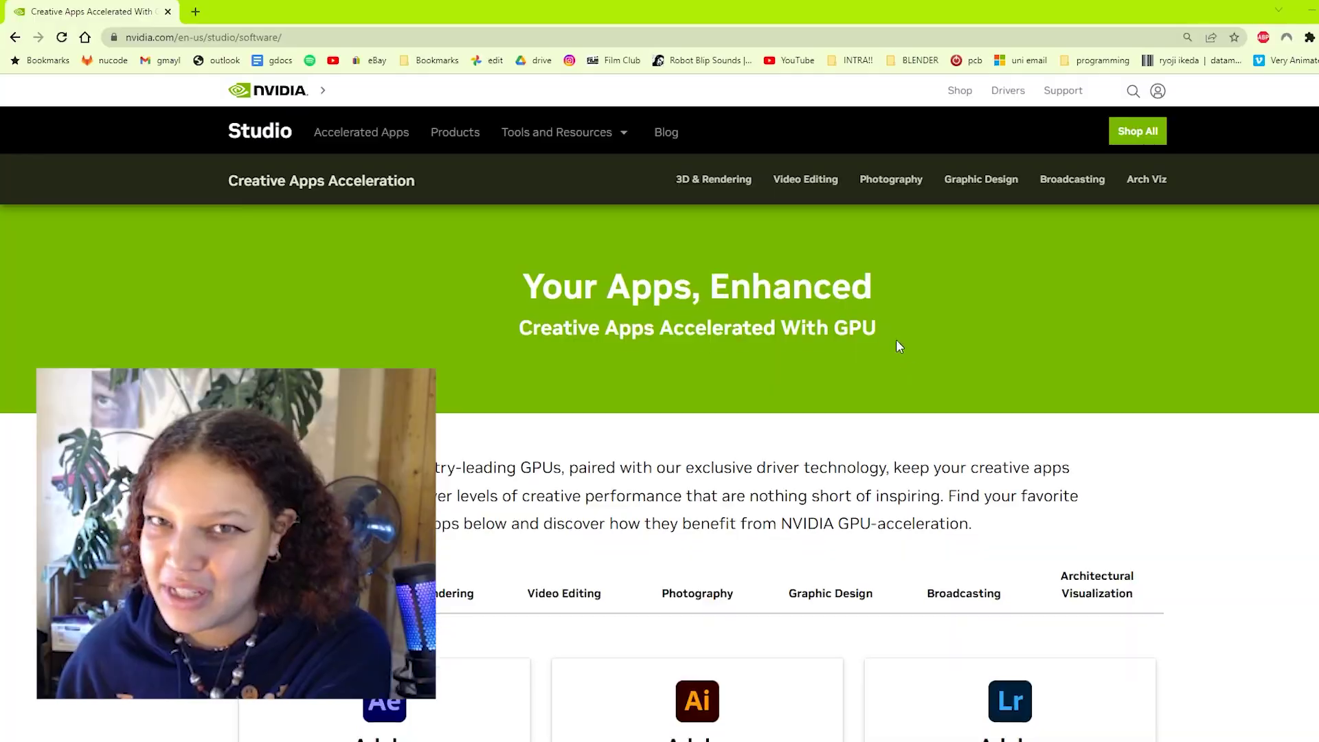
pyautogui.scroll(-10, 896, 344)
pyautogui.scroll(-10, 926, 316)
pyautogui.click(805, 147)
pyautogui.scroll(-10, 894, 344)
pyautogui.click(891, 147)
pyautogui.scroll(-15, 907, 281)
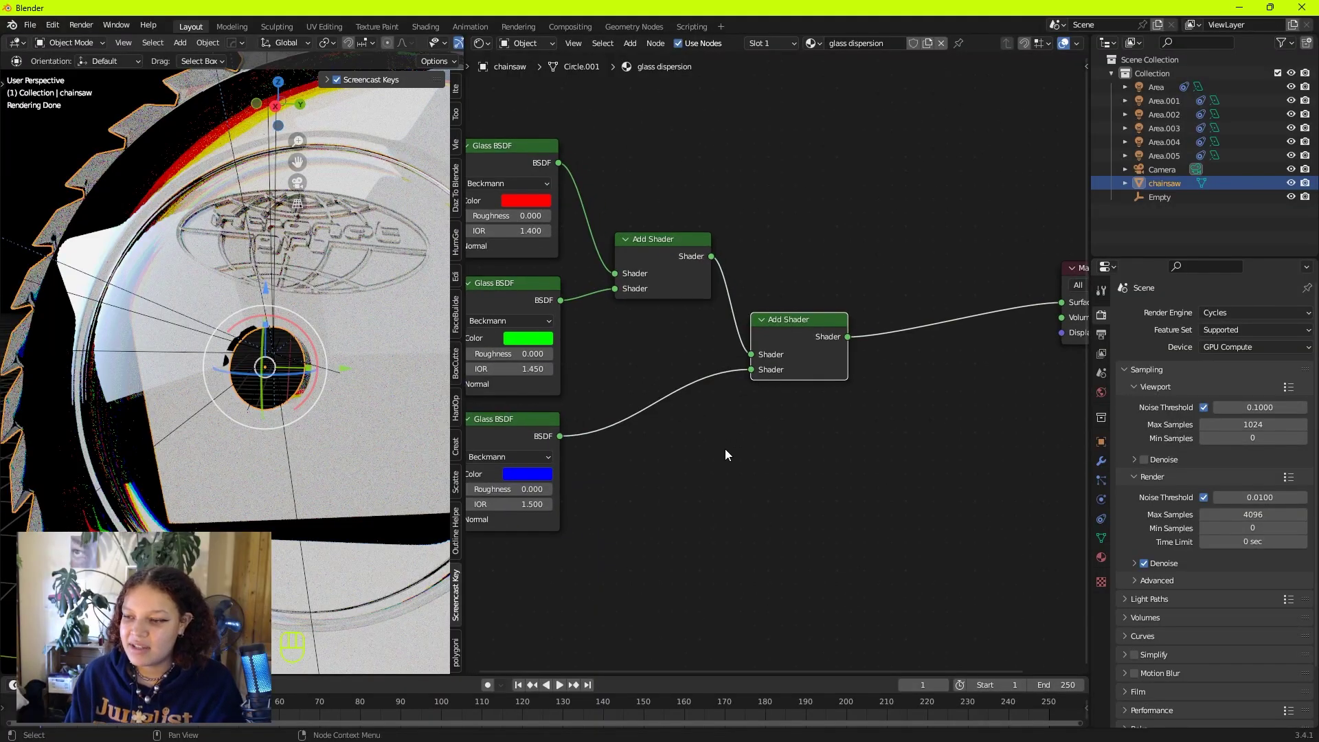
# Insert a Mix Shader on the link into the Material Output
pyautogui.scroll(-1, 835, 343)
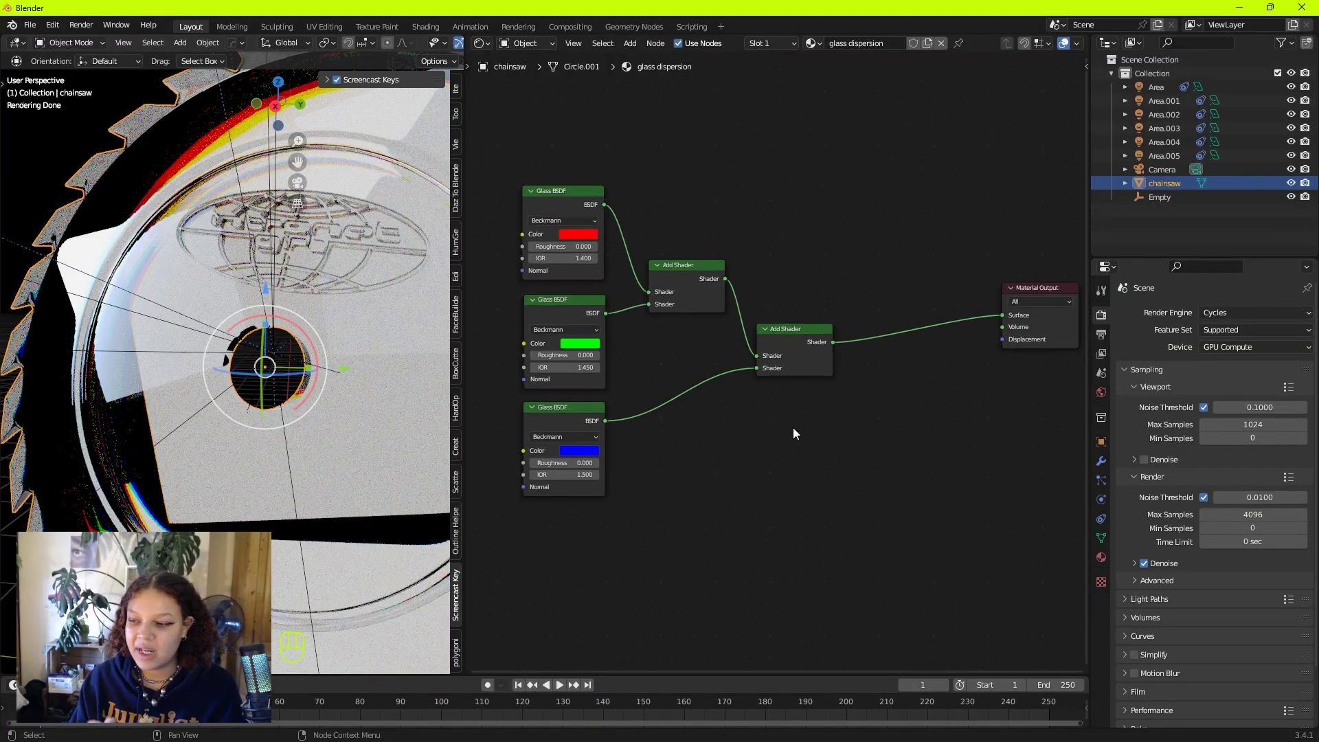
pyautogui.hotkey('shift', 'a')
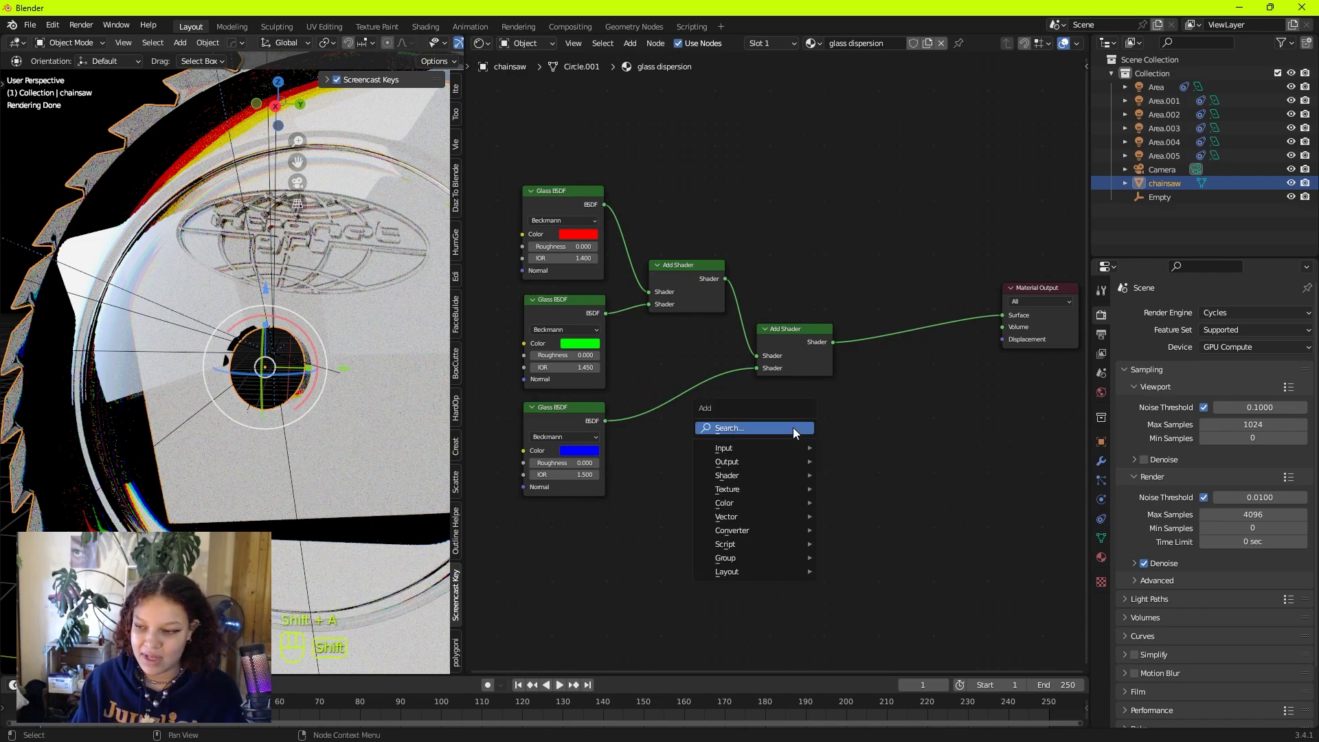
pyautogui.click(793, 427)
pyautogui.write('mix')
pyautogui.press('Return')
pyautogui.click(940, 362)
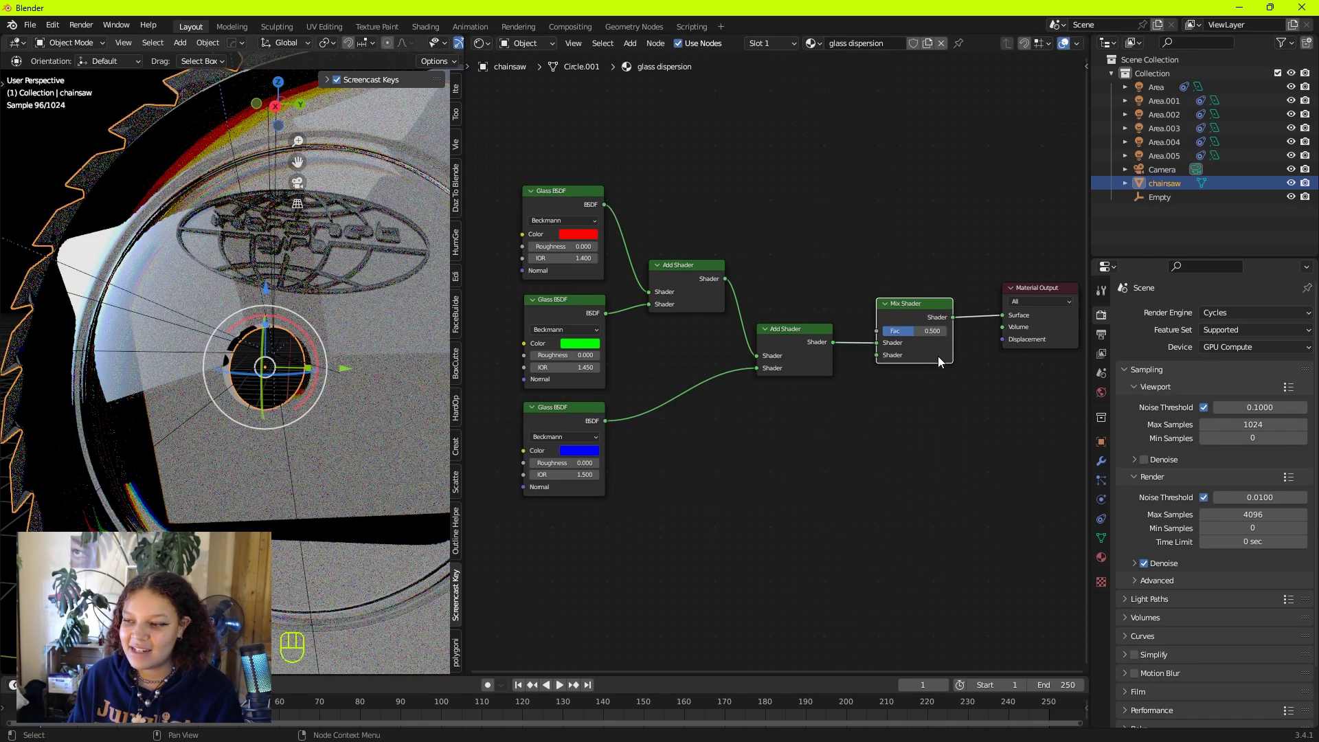
pyautogui.click(921, 336)
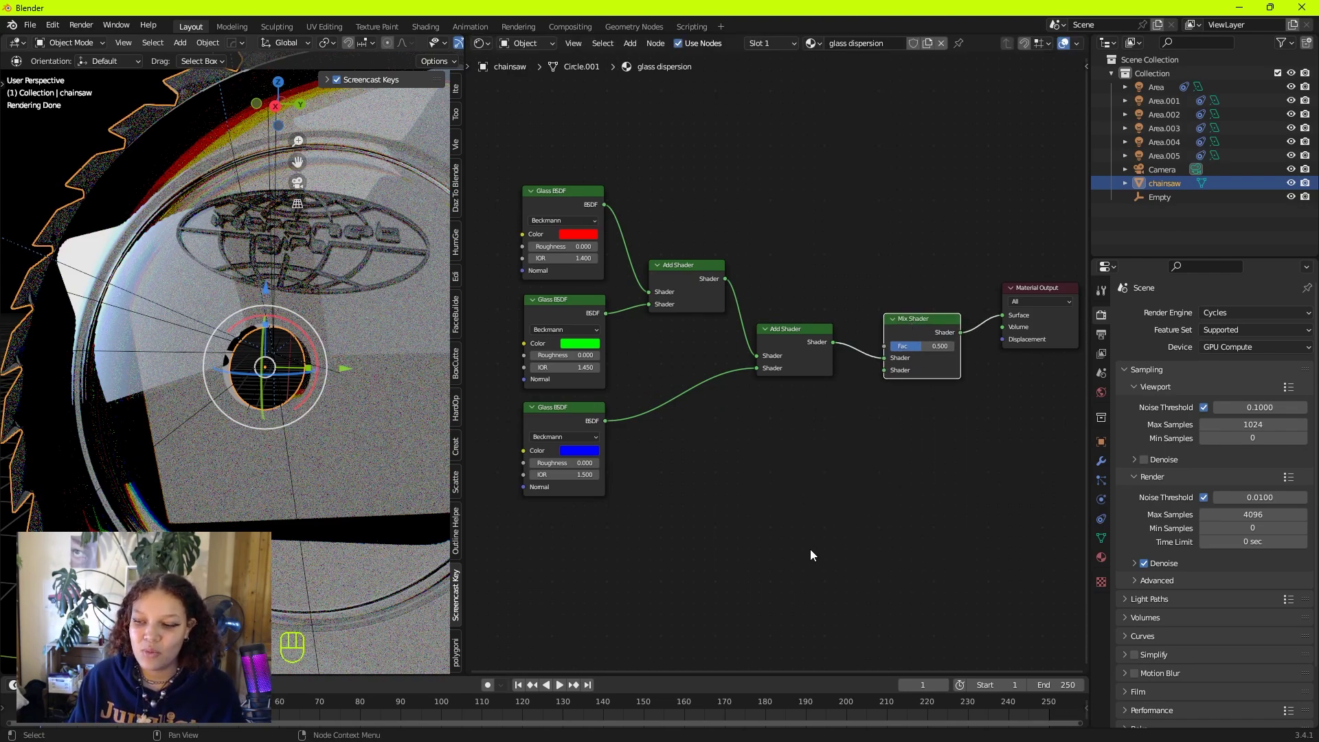
# Add a Glossy BSDF below the Add Shader and pull a link from its output
pyautogui.hotkey('shift', 'a')
pyautogui.click(754, 465)
pyautogui.write('glo')
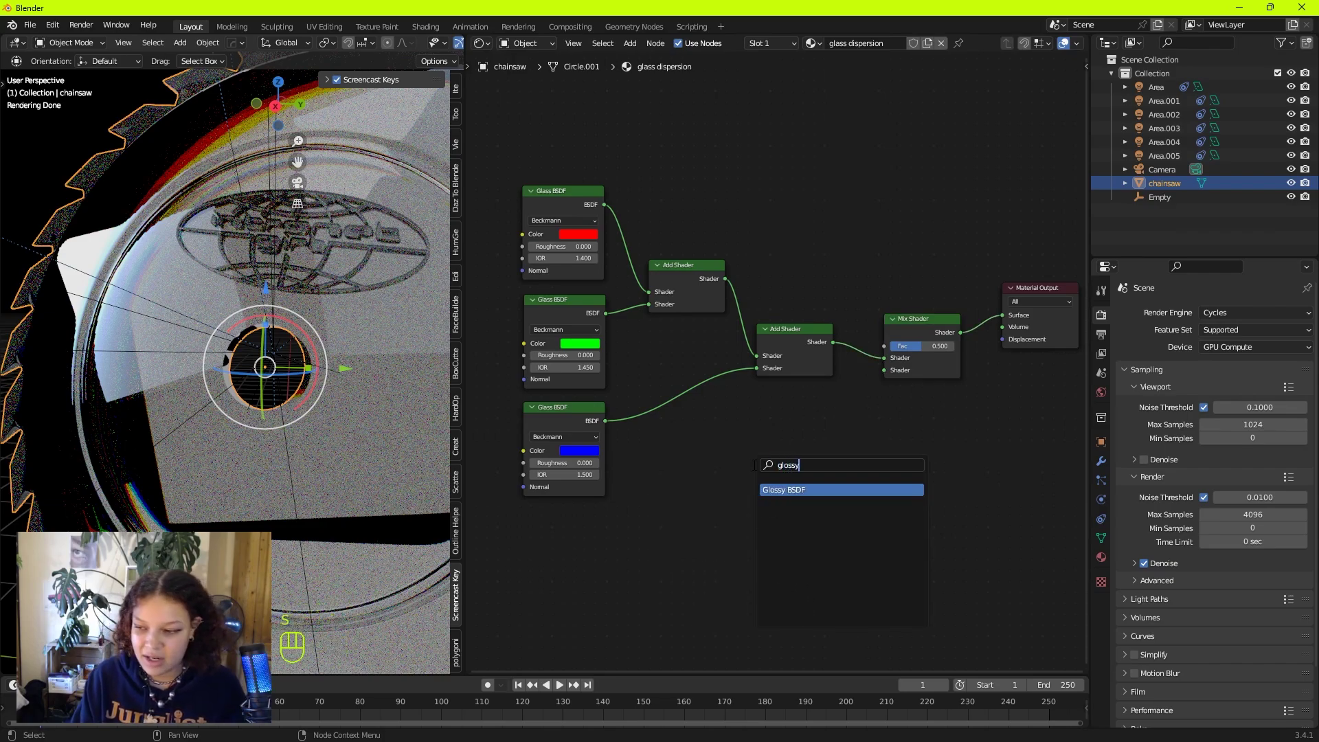
pyautogui.write('ssy')
pyautogui.click(818, 490)
pyautogui.click(769, 481)
pyautogui.moveTo(833, 448); pyautogui.dragTo(874, 434)
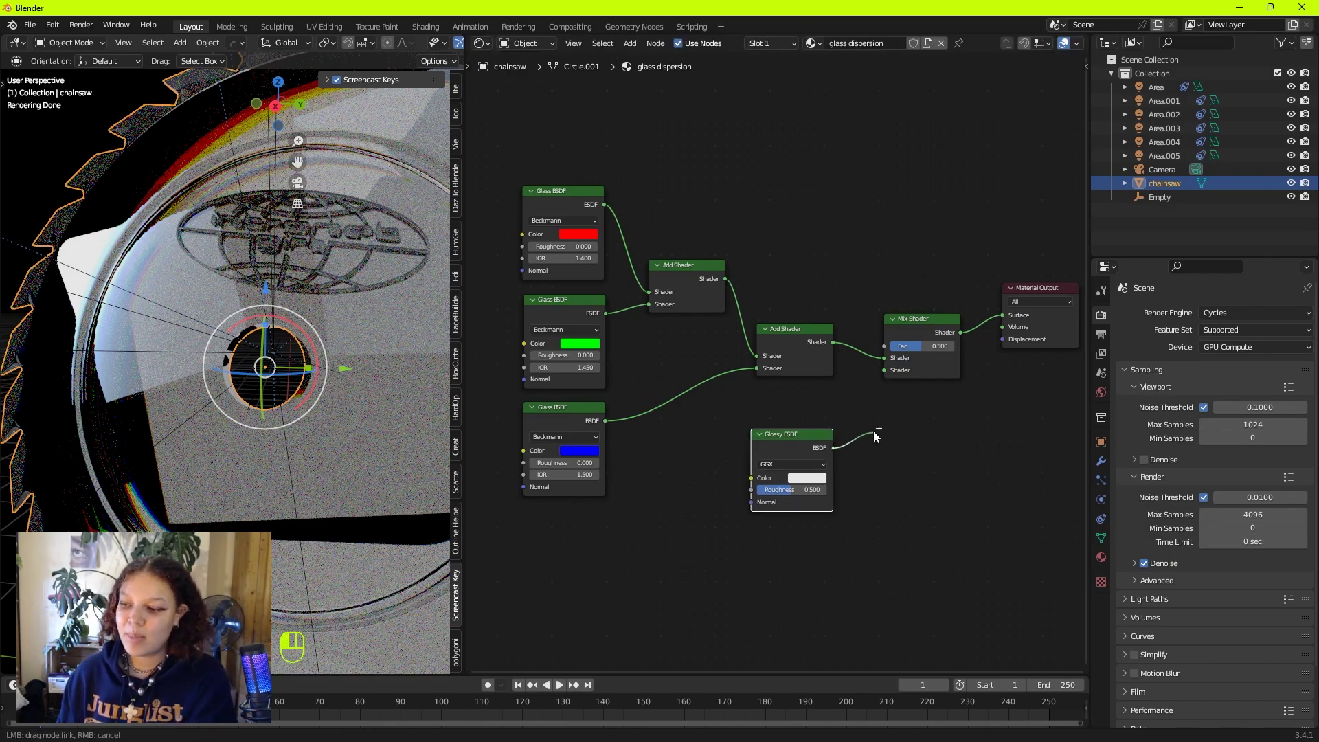
# Connect the Glossy BSDF to the Mix Shader's second input and add an Image Texture below it
pyautogui.moveTo(881, 373); pyautogui.dragTo(884, 372)
pyautogui.hotkey('shift', 'a')
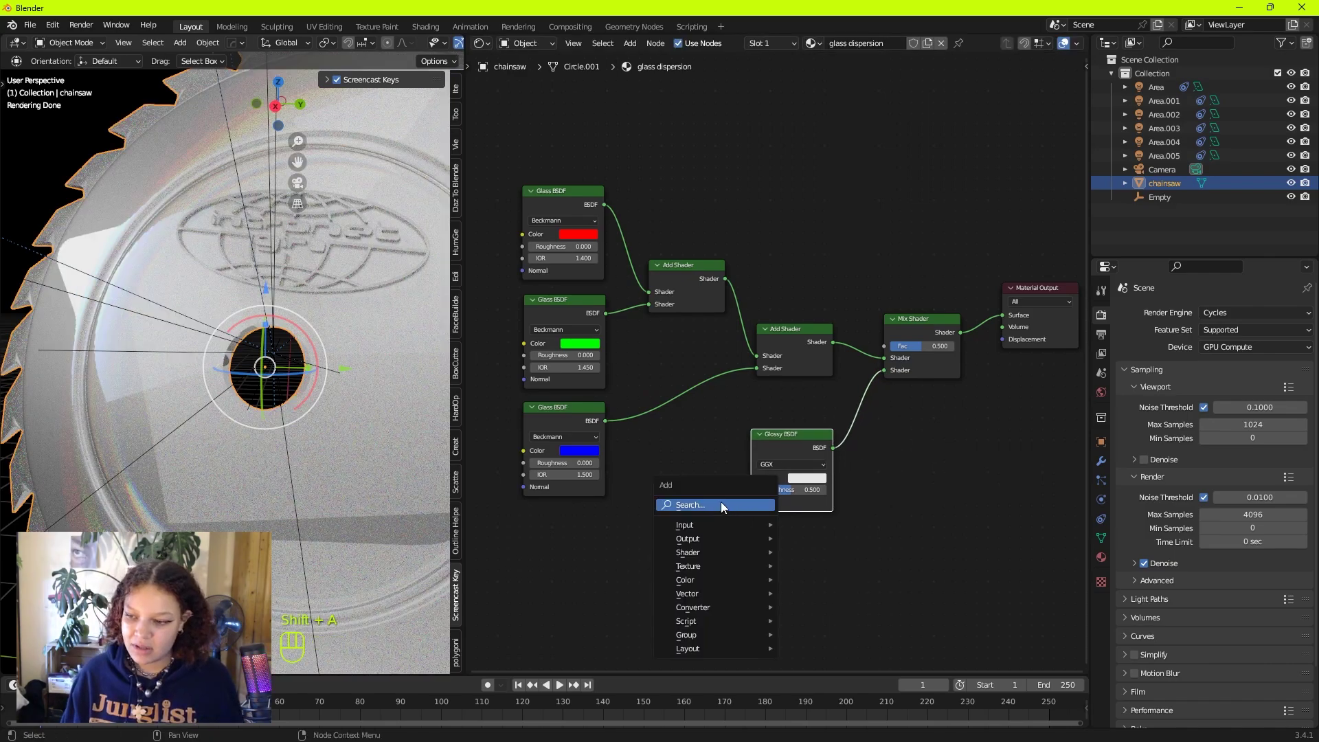
pyautogui.click(721, 501)
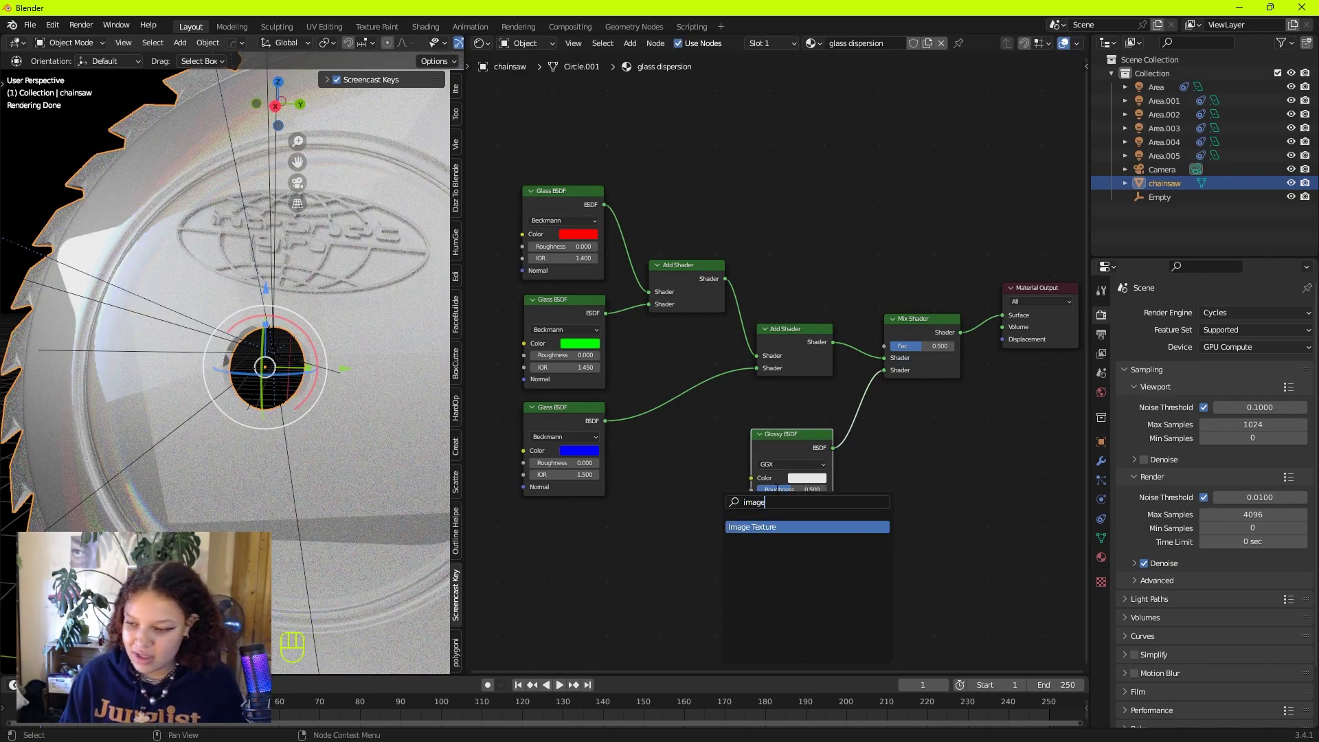
pyautogui.write('image')
pyautogui.click(789, 527)
pyautogui.click(707, 560)
# Rearrange the Glossy and Image Texture nodes and set the Glossy roughness to 0.731
pyautogui.moveTo(800, 445); pyautogui.dragTo(798, 561)
pyautogui.scroll(1, 797, 561)
pyautogui.moveTo(731, 422); pyautogui.dragTo(701, 454)
pyautogui.moveTo(587, 470); pyautogui.dragTo(644, 459)
pyautogui.moveTo(767, 439); pyautogui.dragTo(751, 477)
pyautogui.moveTo(811, 439); pyautogui.dragTo(769, 440)
# Load scratched metal.jpg from the texture assets folder into the Image Texture node
pyautogui.click(679, 485)
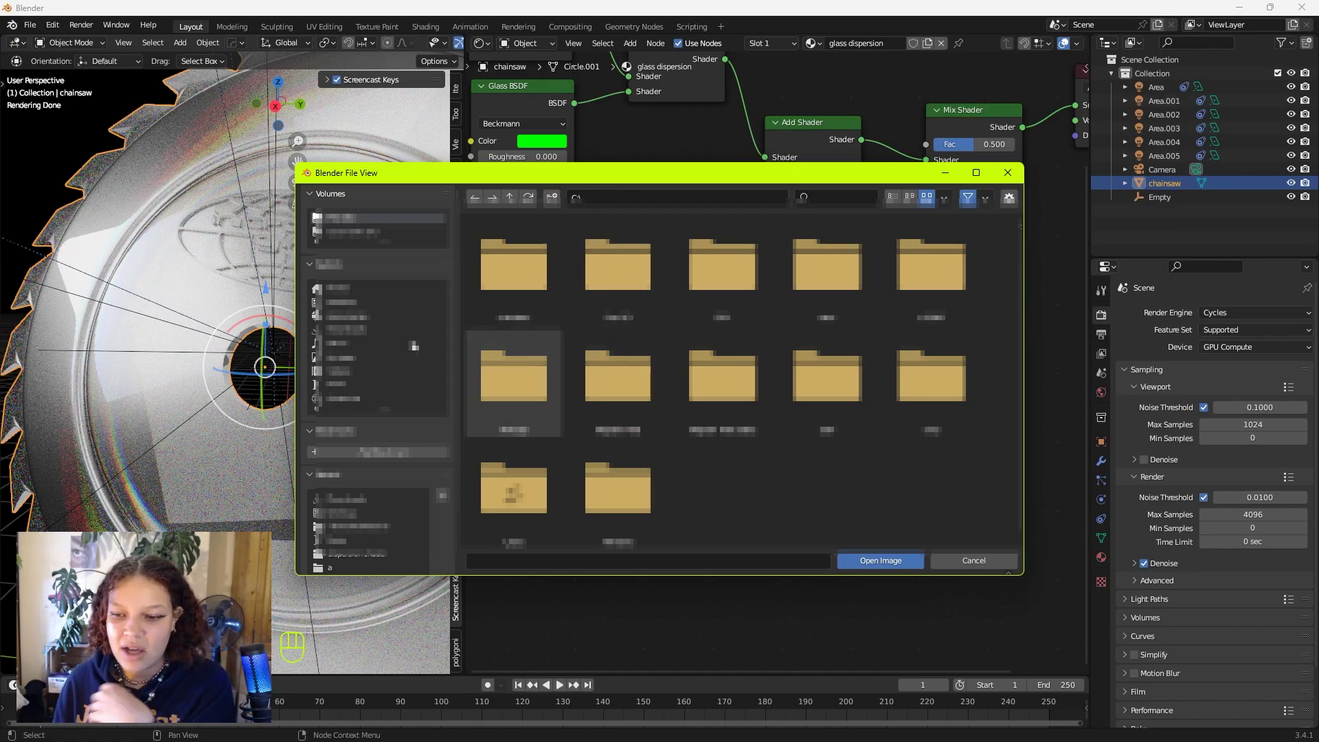
pyautogui.doubleClick(514, 378)
pyautogui.click(831, 378)
pyautogui.click(893, 563)
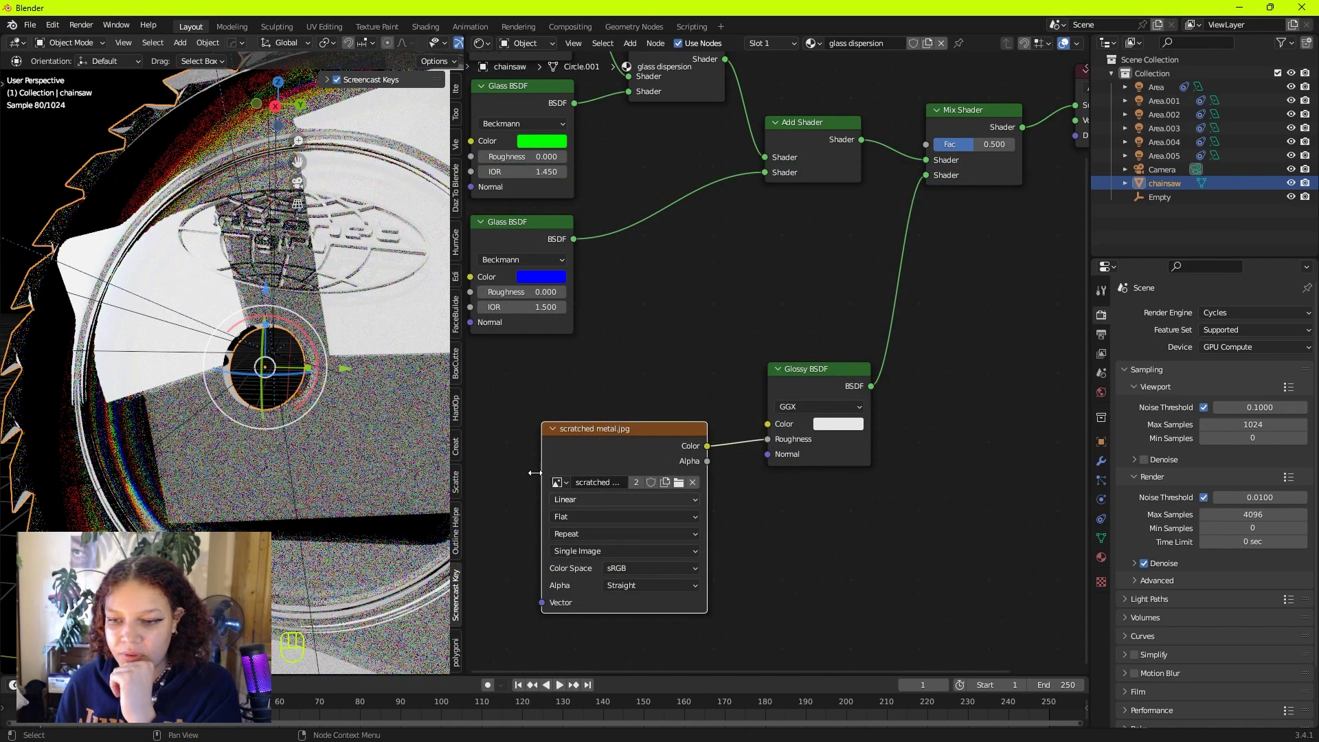
pyautogui.moveTo(535, 473); pyautogui.dragTo(700, 447, button='middle')
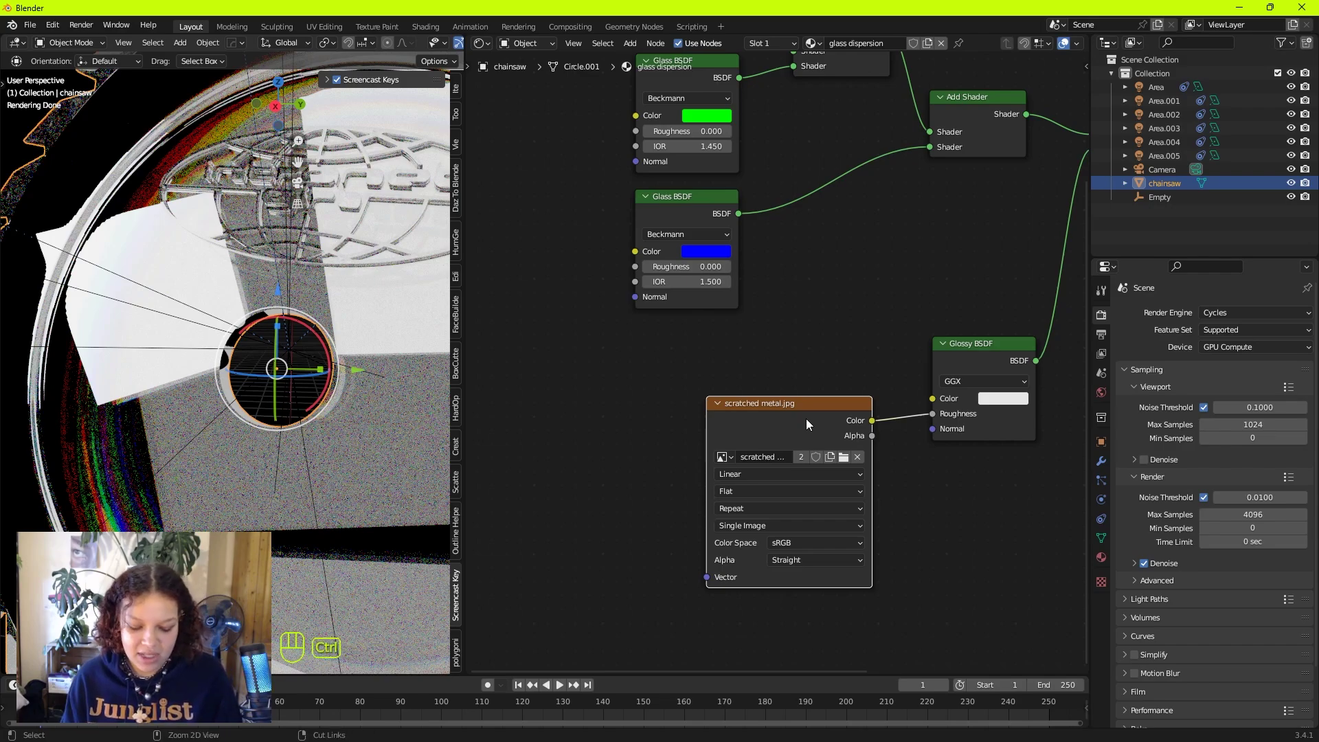
# Add Texture Coordinate and Mapping nodes to the texture, using Object coordinates instead of UV
pyautogui.hotkey('ctrl', 't')
pyautogui.scroll(-2, 727, 353)
pyautogui.moveTo(608, 377); pyautogui.dragTo(668, 306, button='middle')
pyautogui.scroll(2, 683, 397)
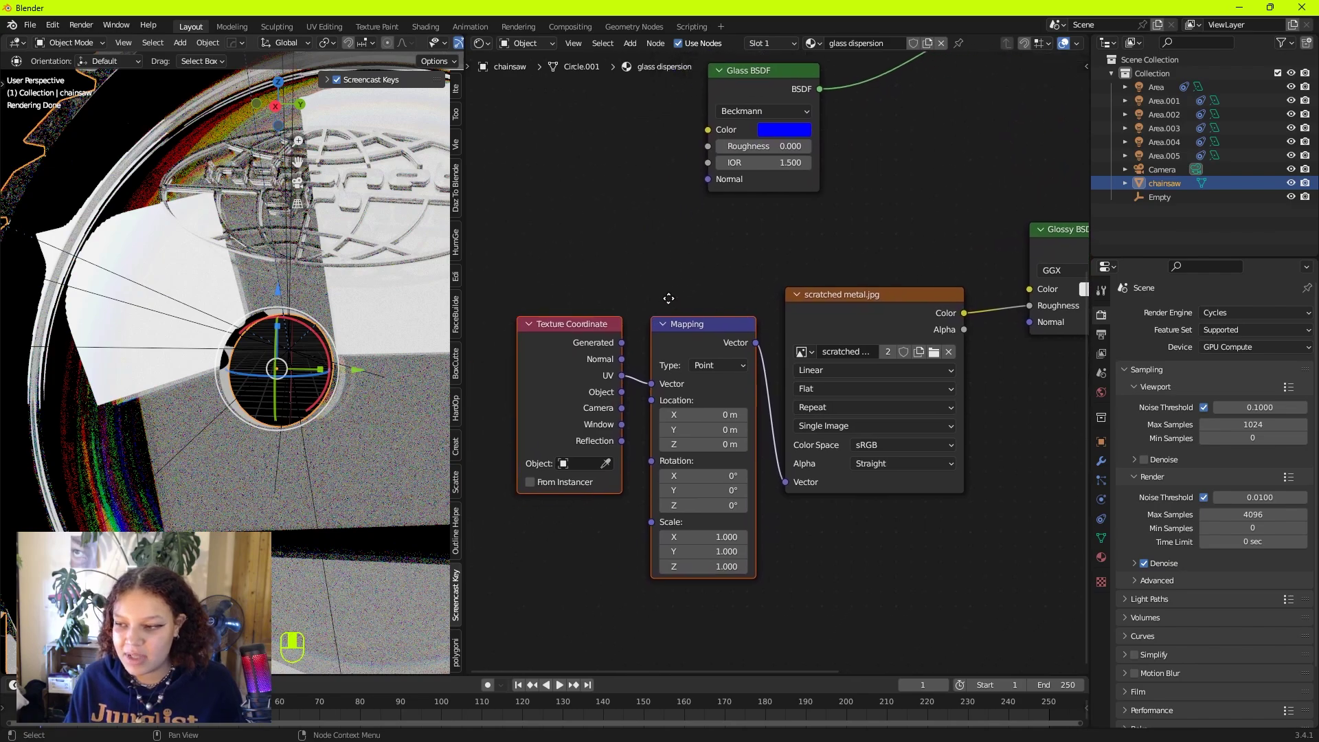
pyautogui.scroll(1, 653, 321)
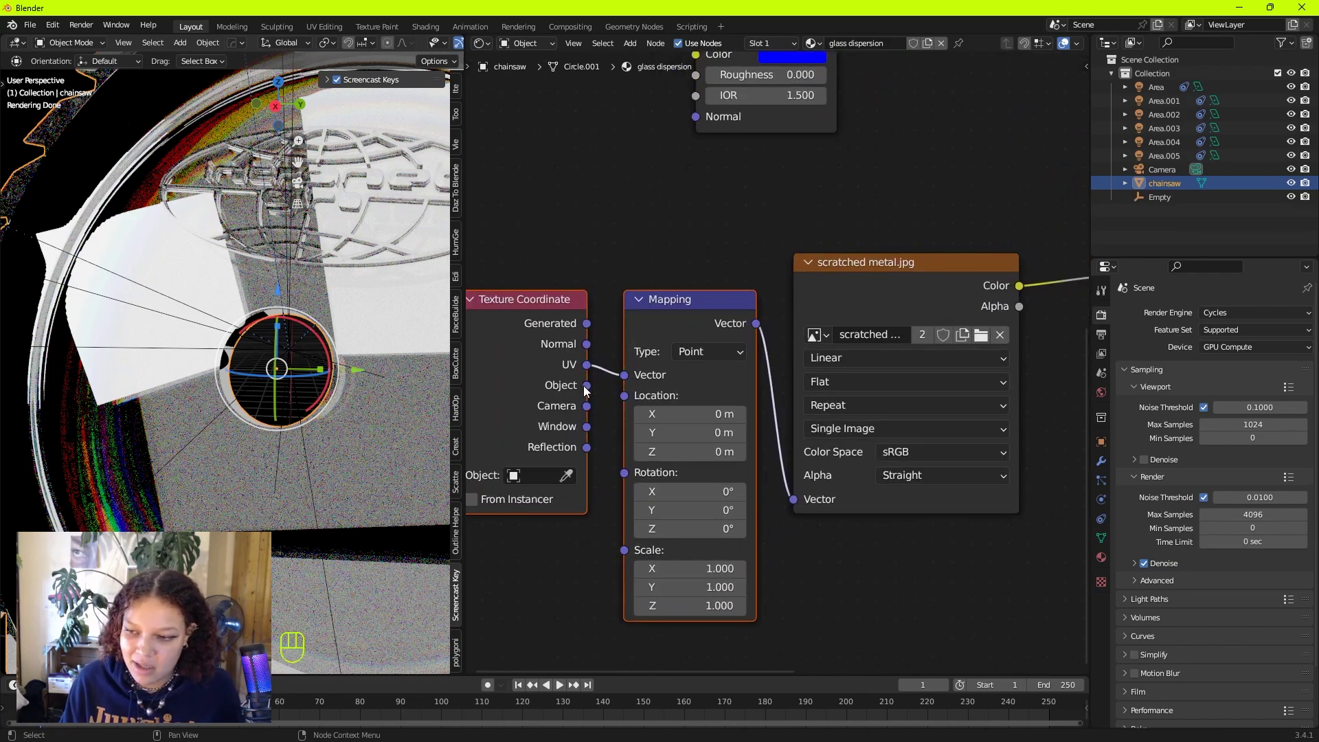
pyautogui.moveTo(588, 386); pyautogui.dragTo(624, 375)
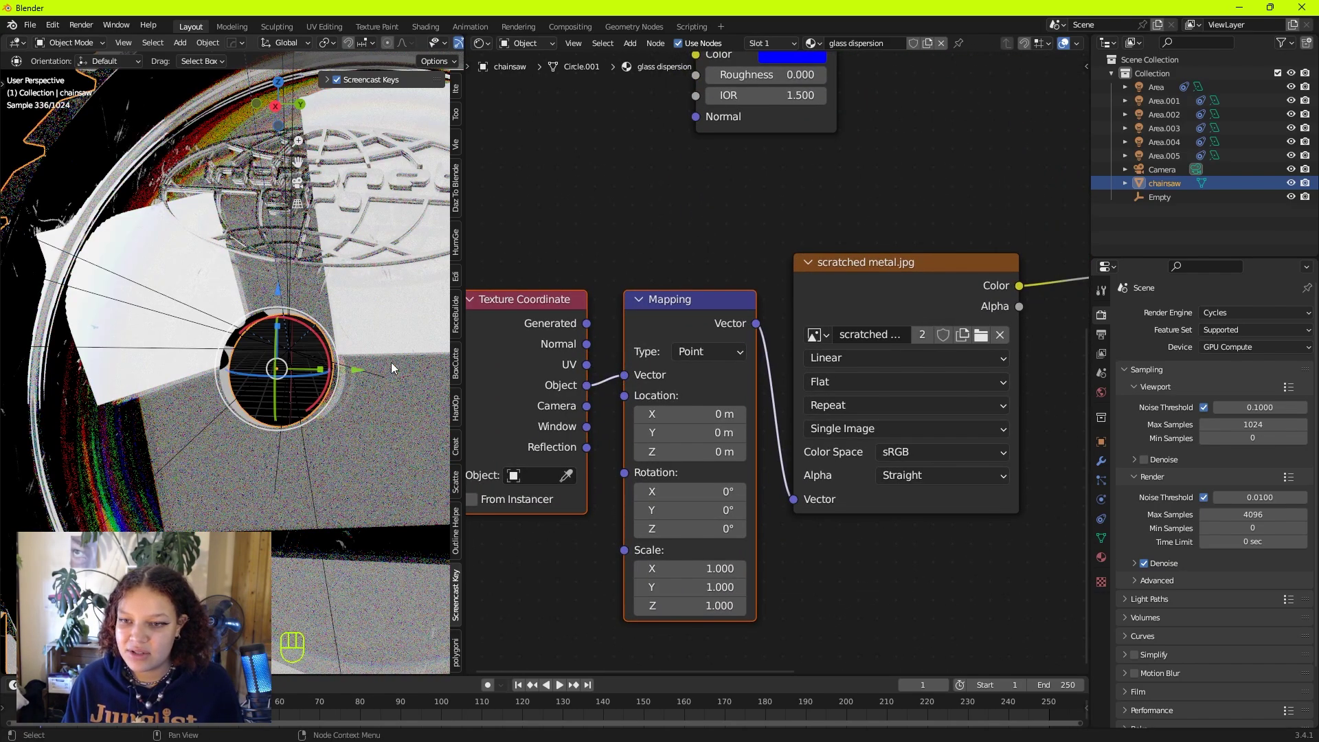
# Move the scratched metal texture, Mapping and Texture Coordinate nodes left, then deselect
pyautogui.keyDown('shift'); pyautogui.moveTo(176, 214); pyautogui.dragTo(307, 320, button='middle'); pyautogui.keyUp('shift')
pyautogui.scroll(-3, 261, 295)
pyautogui.scroll(4, 306, 319)
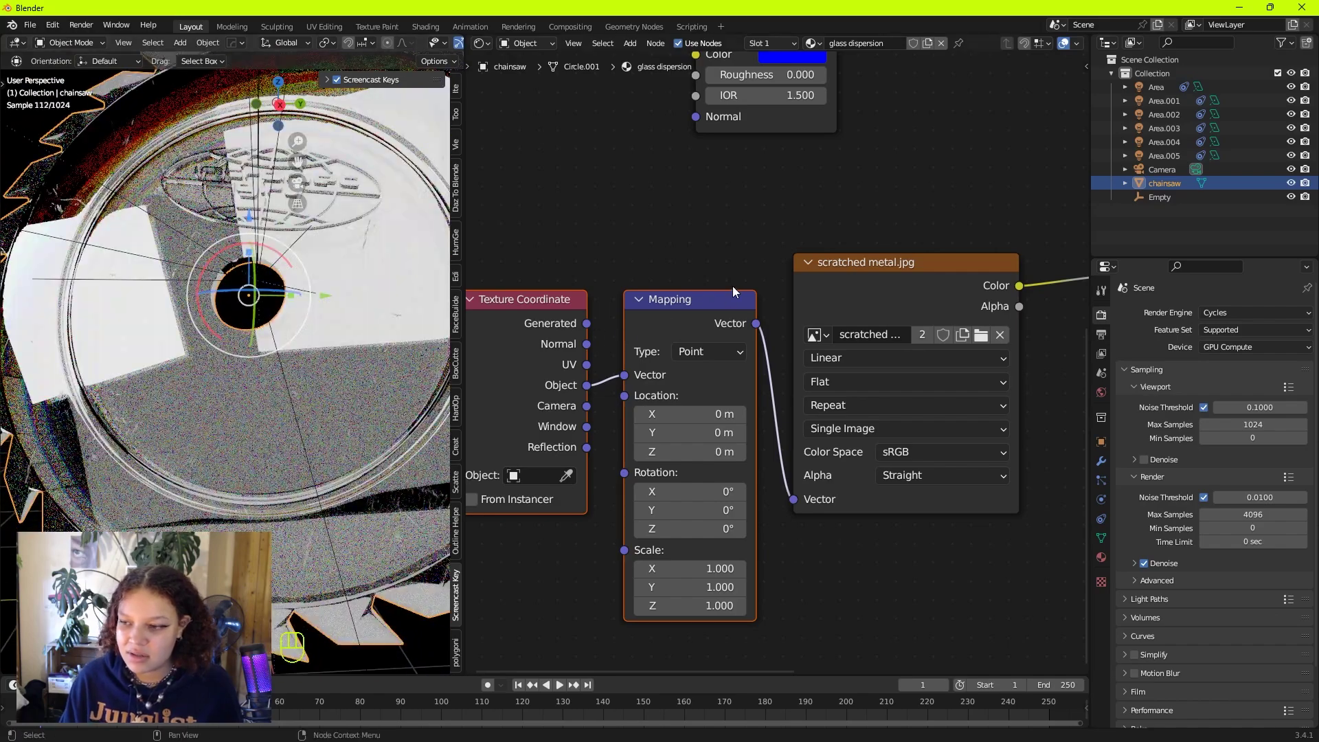
pyautogui.scroll(-2, 732, 285)
pyautogui.keyDown('shift'); pyautogui.click(838, 297); pyautogui.keyUp('shift')
pyautogui.moveTo(824, 317); pyautogui.dragTo(676, 322)
pyautogui.click(712, 271)
# Insert a ColorRamp on the texture-to-Roughness link, white stop at 0.318 and black at 0.100
pyautogui.hotkey('shift', 'a')
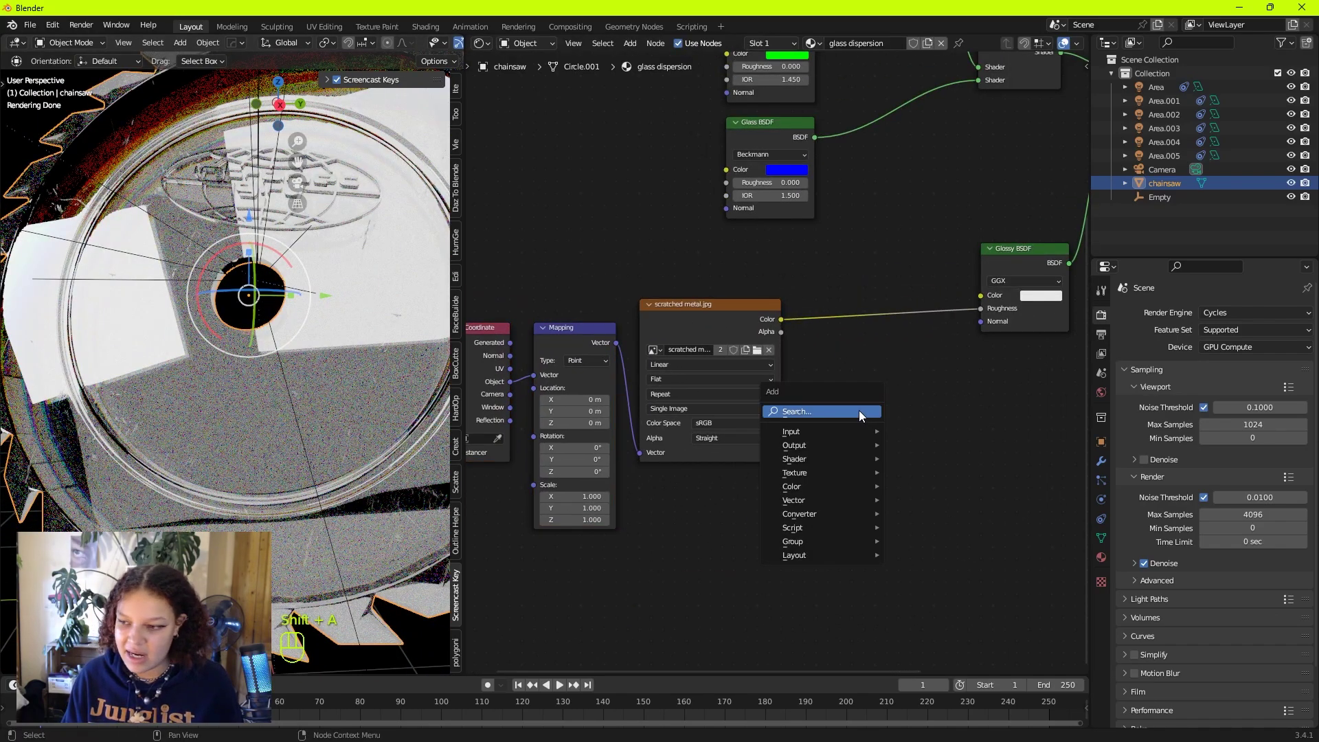
pyautogui.write('co')
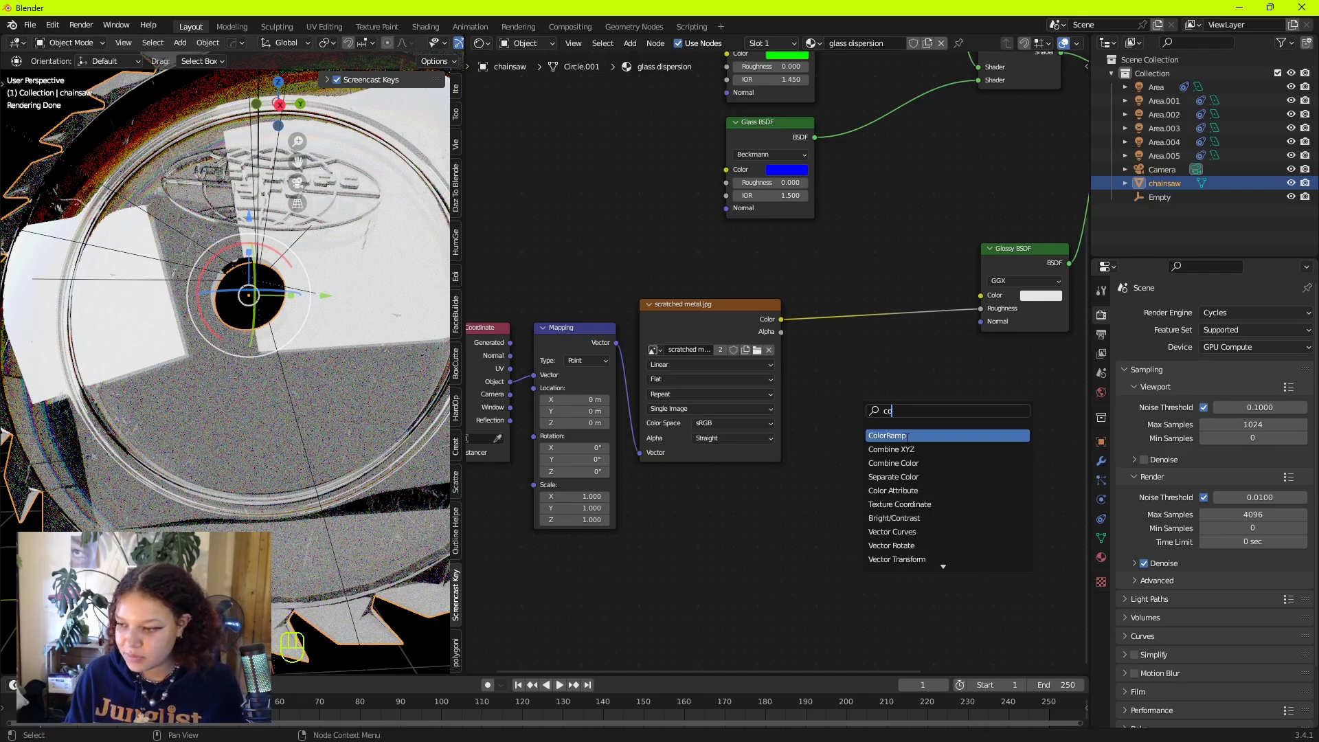
pyautogui.click(908, 437)
pyautogui.click(862, 327)
pyautogui.moveTo(960, 359); pyautogui.dragTo(877, 359)
pyautogui.moveTo(292, 223); pyautogui.dragTo(412, 323, button='middle')
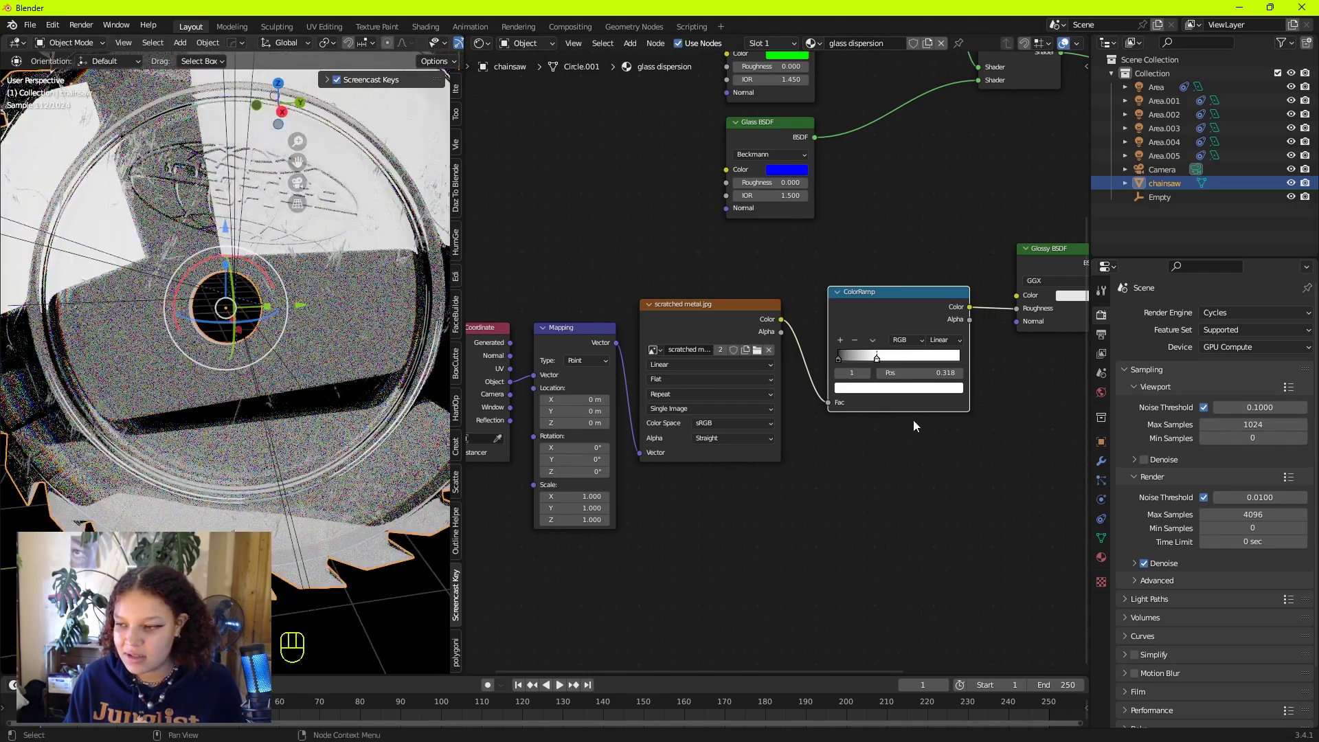
pyautogui.moveTo(840, 359); pyautogui.dragTo(855, 358)
pyautogui.moveTo(289, 329); pyautogui.dragTo(318, 363, button='middle')
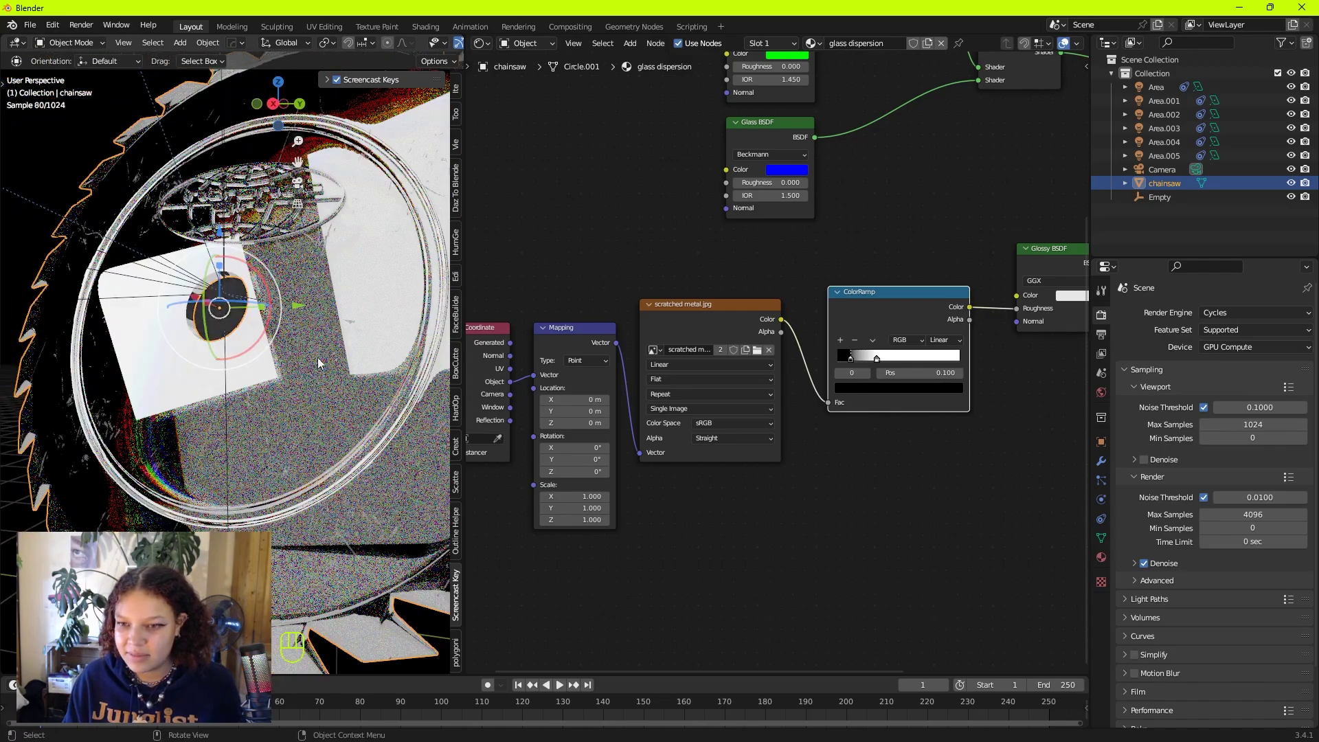
pyautogui.moveTo(963, 428); pyautogui.dragTo(697, 596, button='middle')
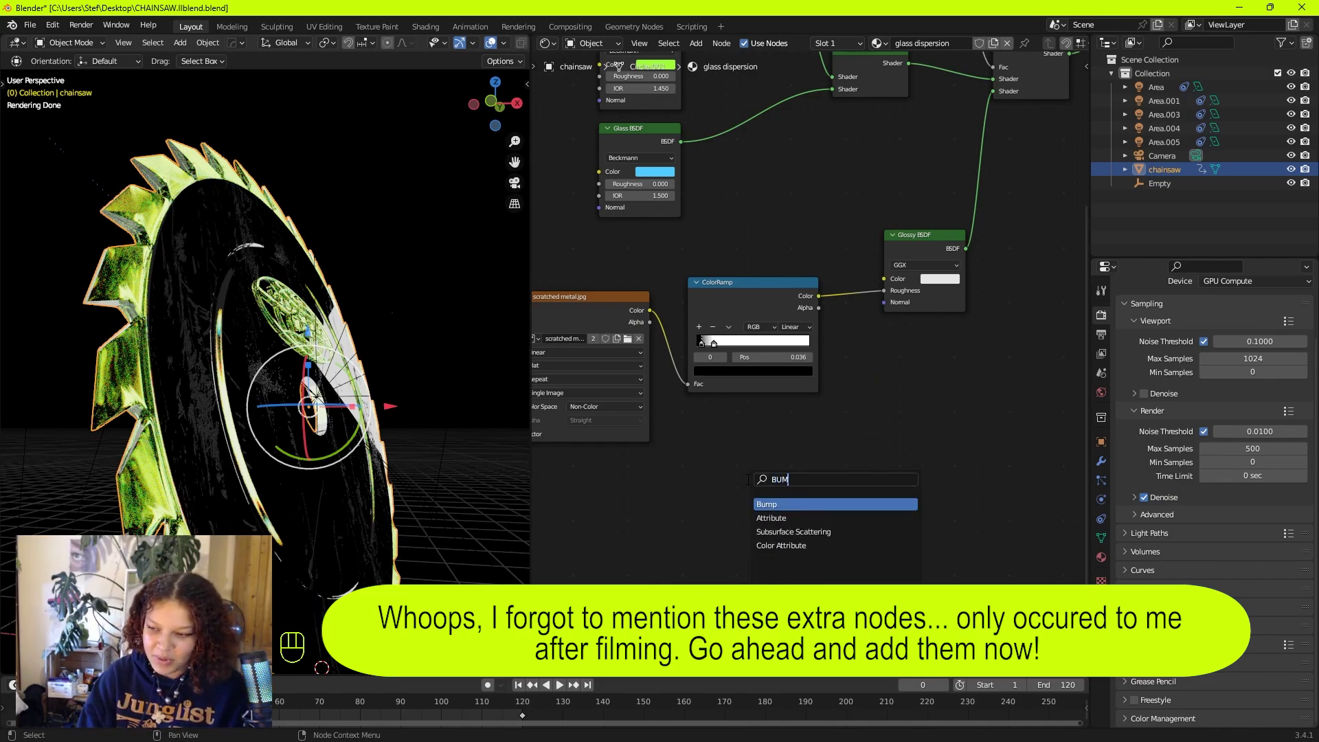
# Add a Bump node driving the Glossy BSDF Normal, with Strength 0.567 and Invert enabled
pyautogui.press('Return')
pyautogui.click(840, 413)
pyautogui.moveTo(784, 286)
pyautogui.mouseDown()
pyautogui.moveTo(767, 289)
pyautogui.moveTo(779, 286)
pyautogui.mouseUp()
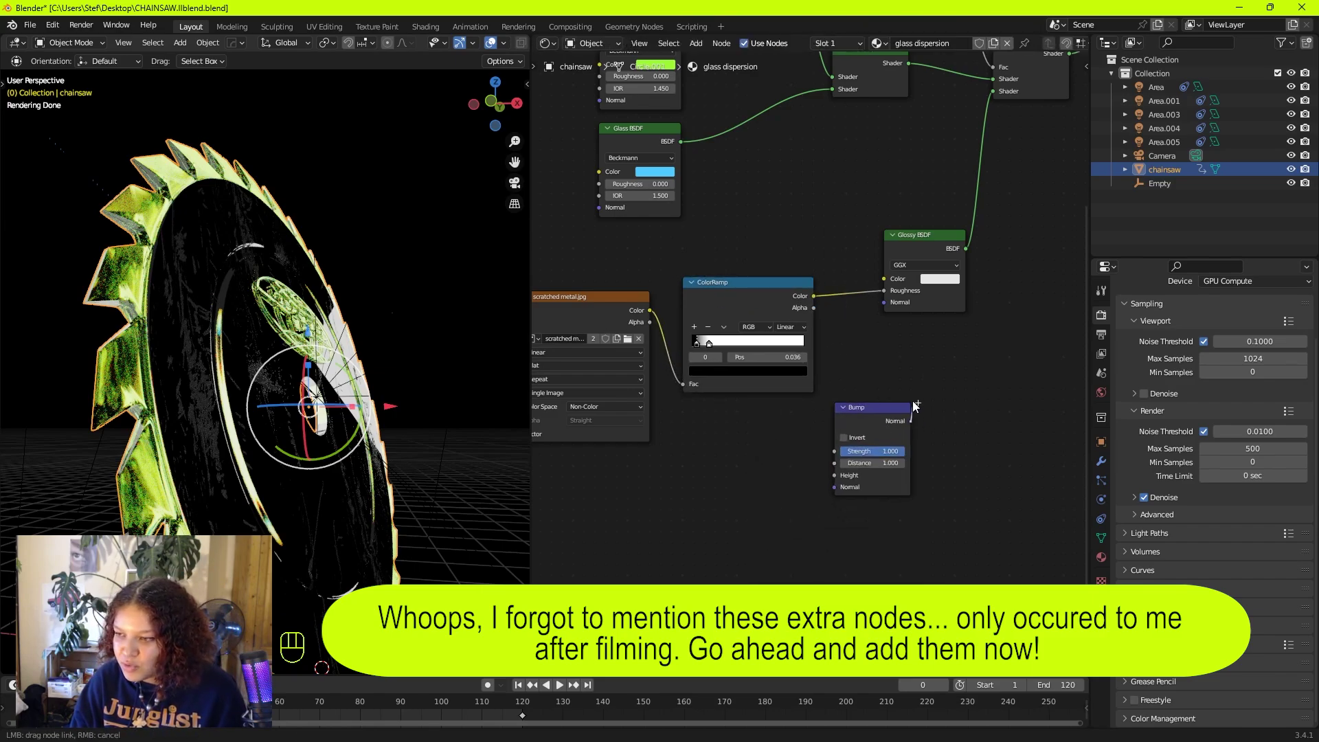
pyautogui.moveTo(898, 328); pyautogui.dragTo(836, 475)
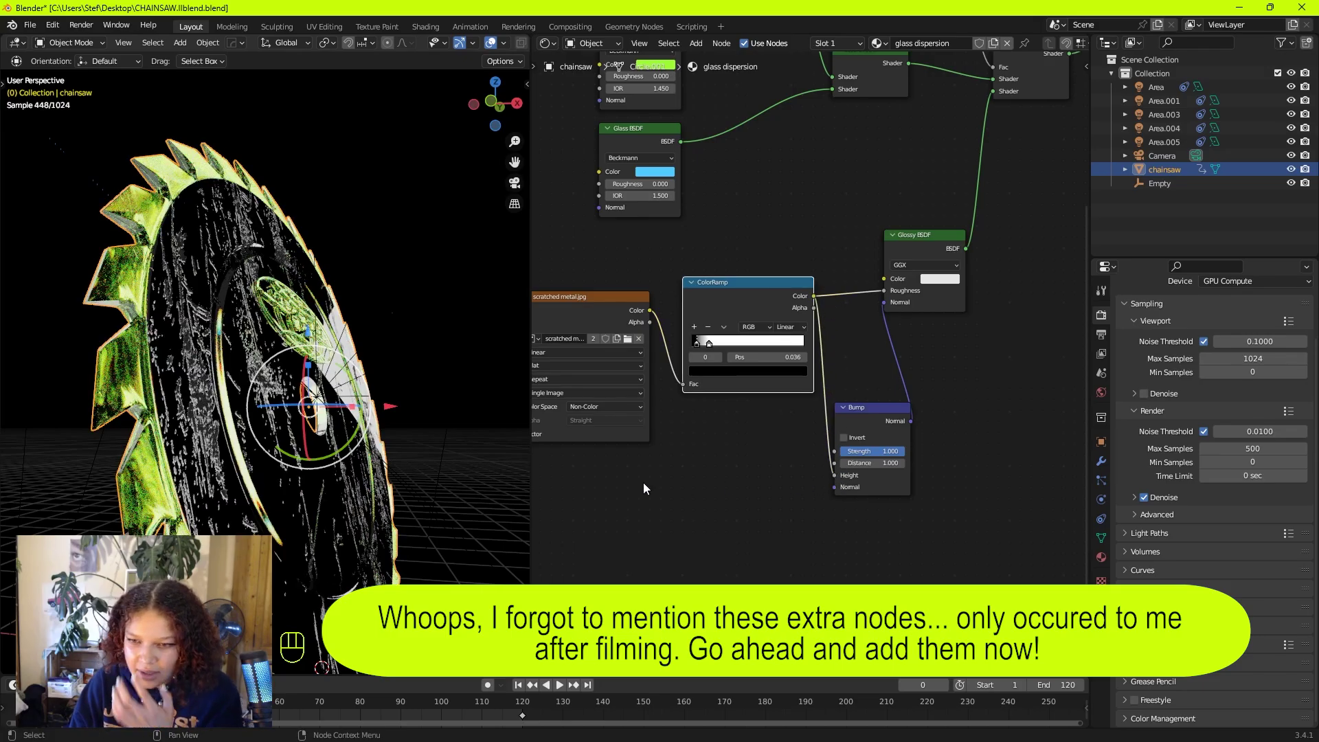
pyautogui.scroll(3, 249, 351)
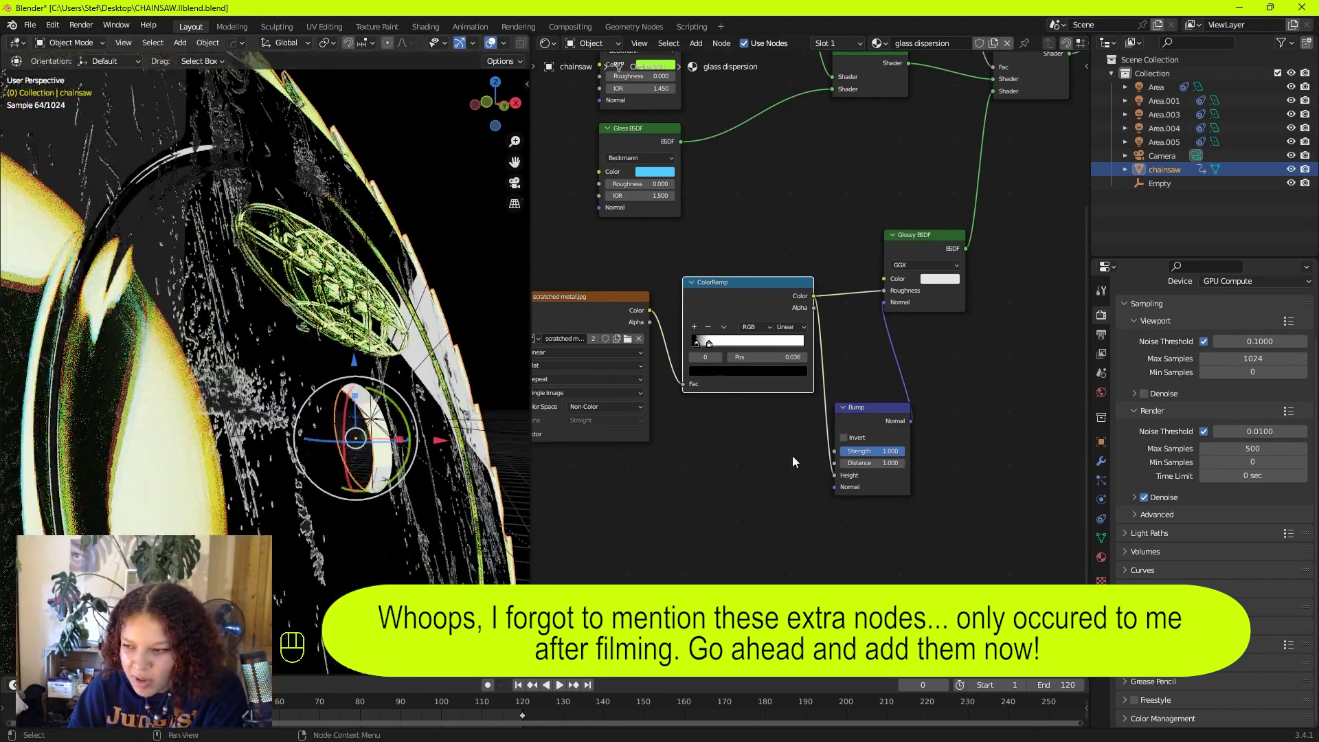
pyautogui.moveTo(867, 448); pyautogui.dragTo(833, 448)
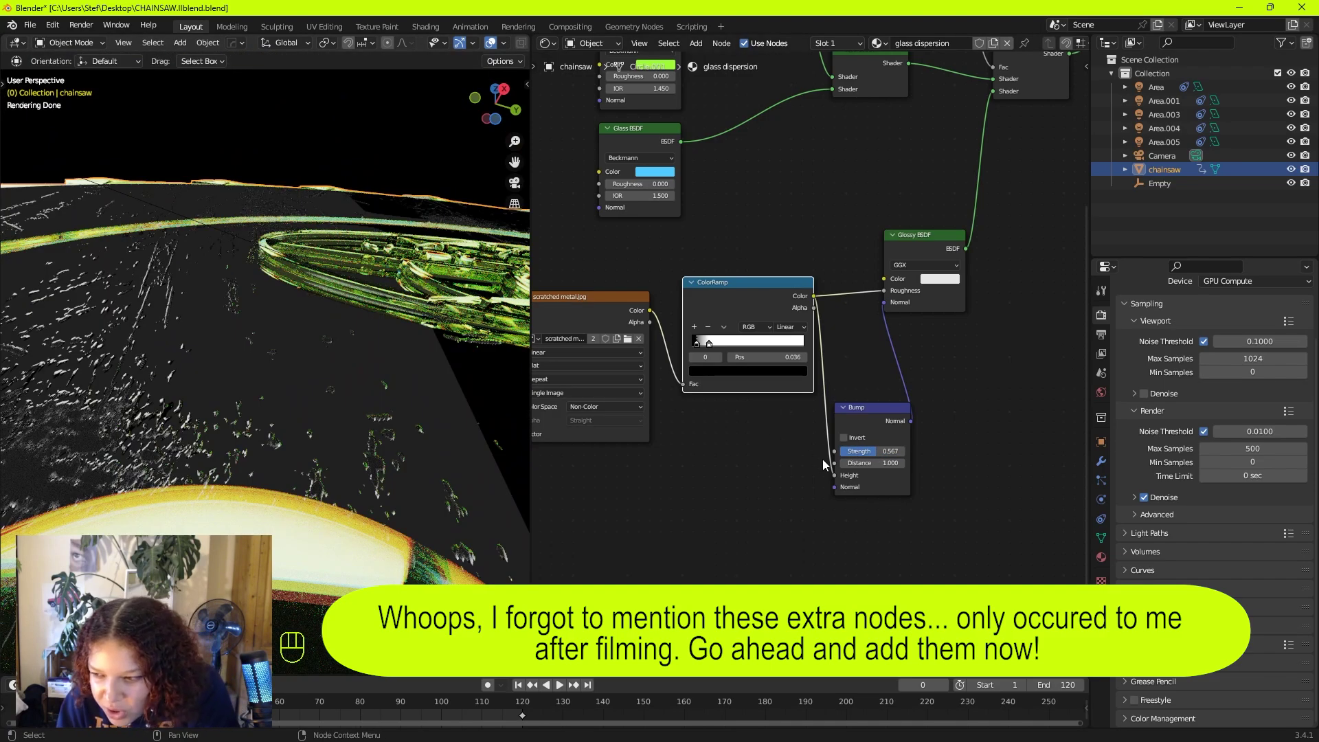
pyautogui.click(842, 438)
pyautogui.moveTo(353, 410); pyautogui.dragTo(295, 405, button='middle')
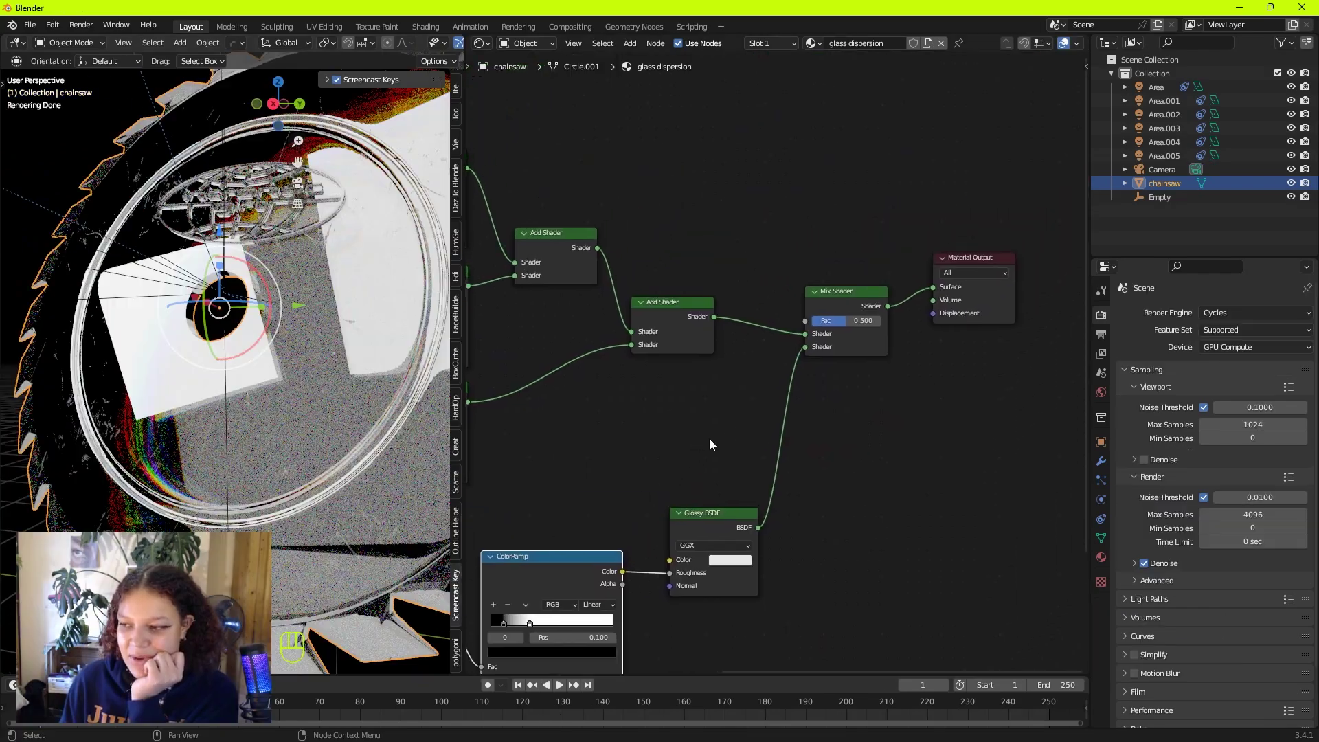
pyautogui.scroll(3, 838, 287)
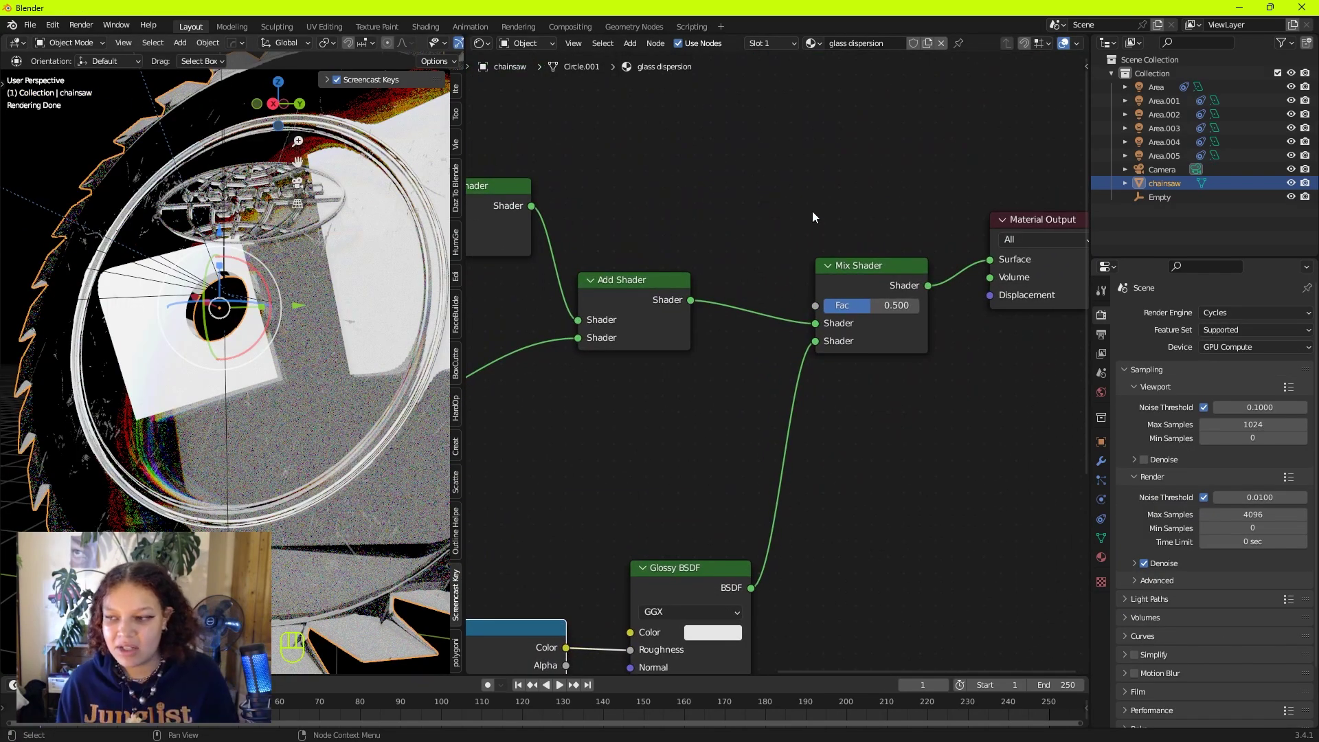
# Place a Fresnel node (IOR 1.450) above the Mix Shader and link its Fac to the Mix Fac
pyautogui.moveTo(813, 218); pyautogui.dragTo(814, 334, button='middle')
pyautogui.hotkey('shift', 'a')
pyautogui.write('fres')
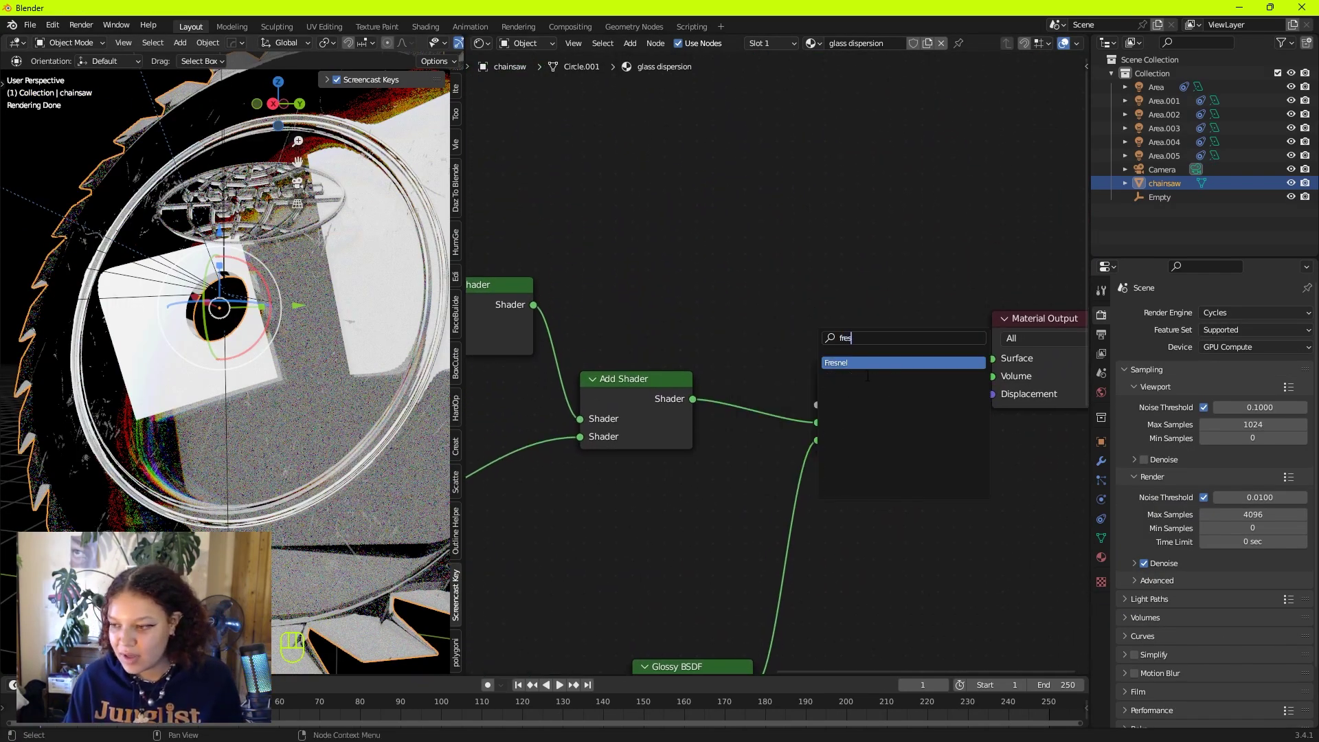
pyautogui.press('Return')
pyautogui.click(684, 240)
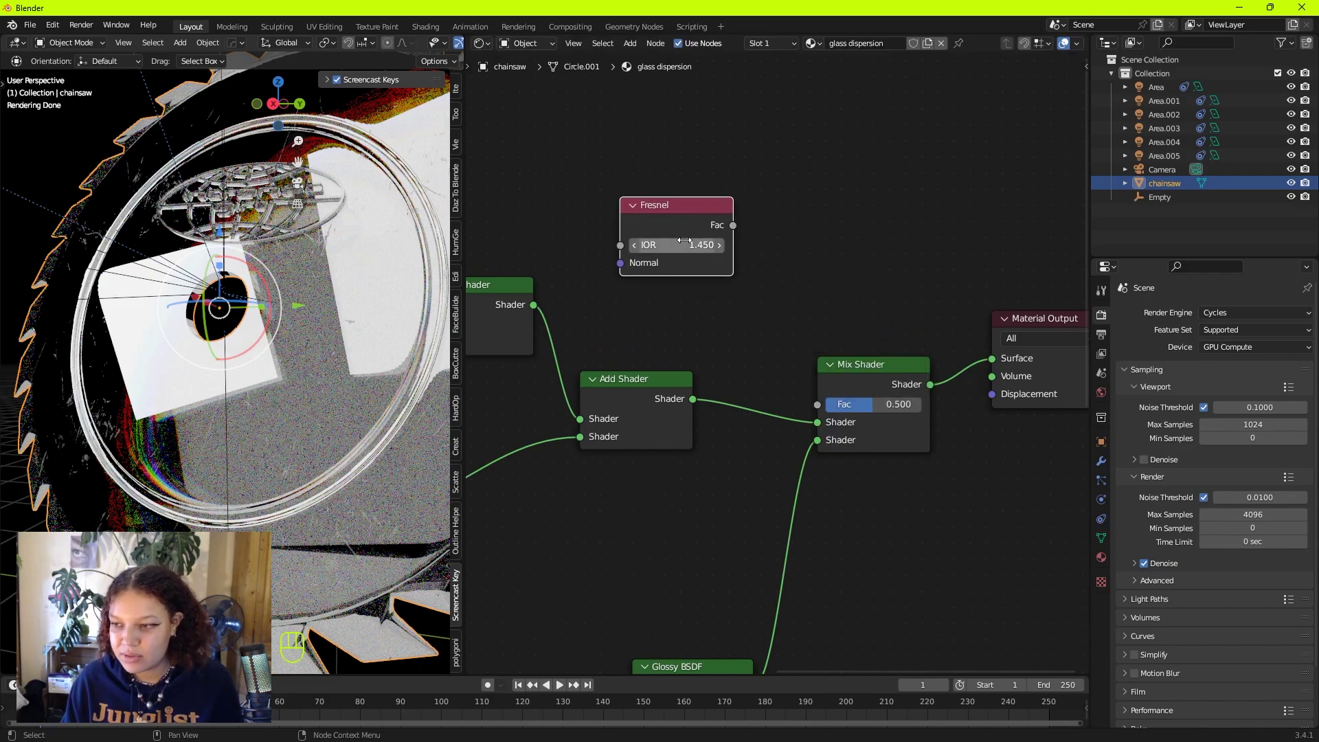
pyautogui.moveTo(817, 408); pyautogui.dragTo(819, 405)
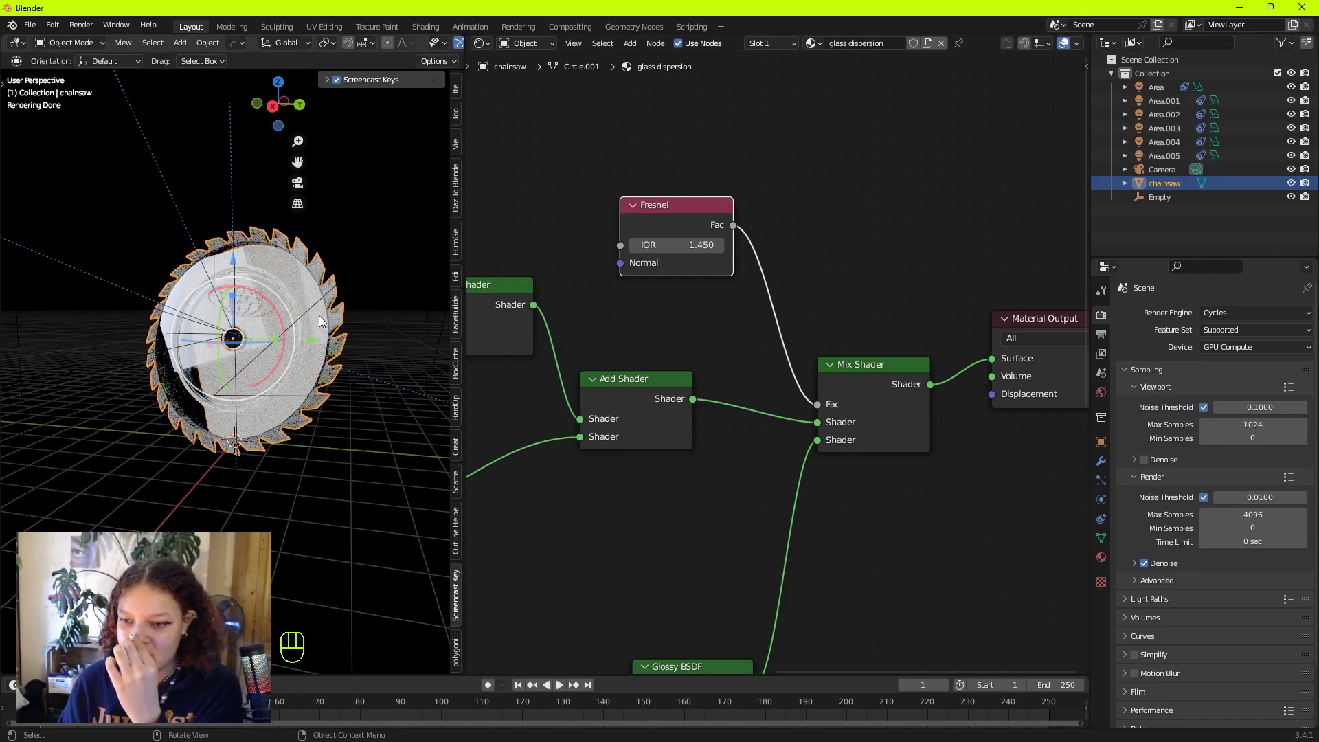
pyautogui.scroll(6, 330, 296)
pyautogui.moveTo(388, 268); pyautogui.dragTo(426, 323, button='middle')
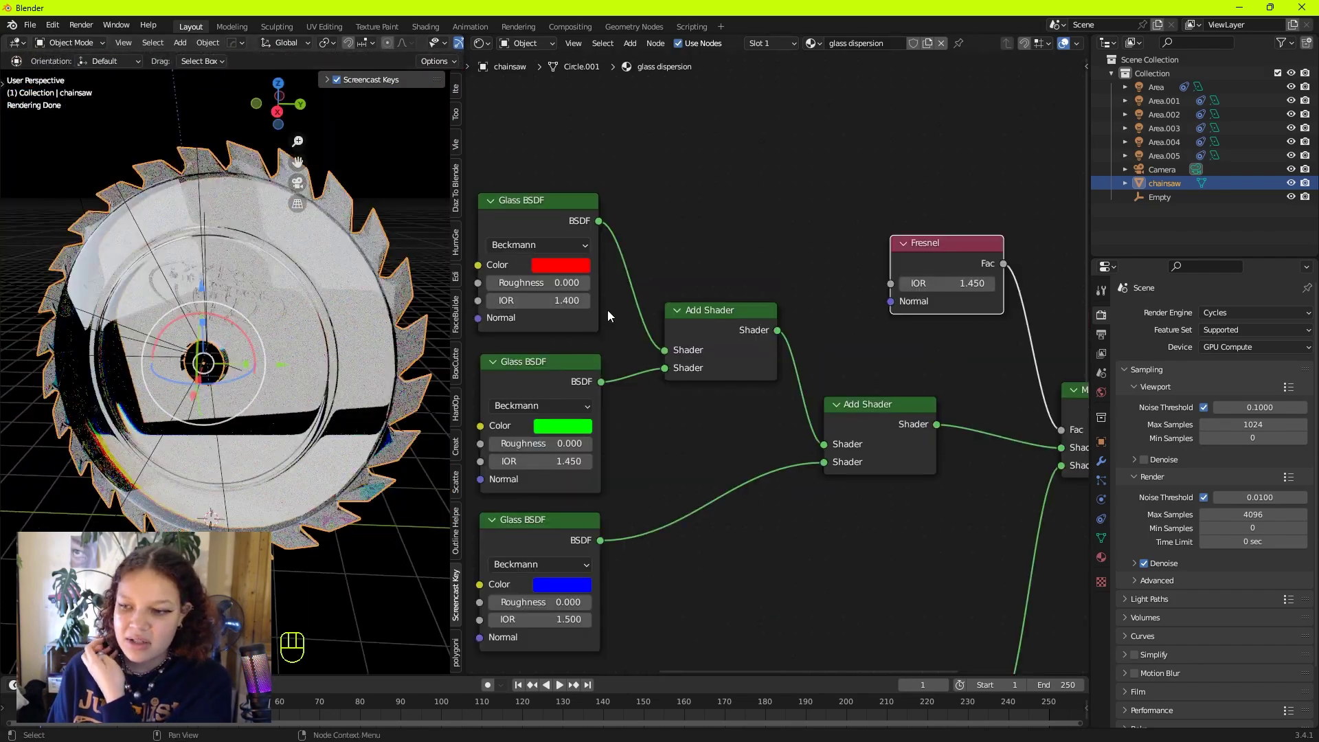
pyautogui.moveTo(622, 186); pyautogui.dragTo(716, 155, button='middle')
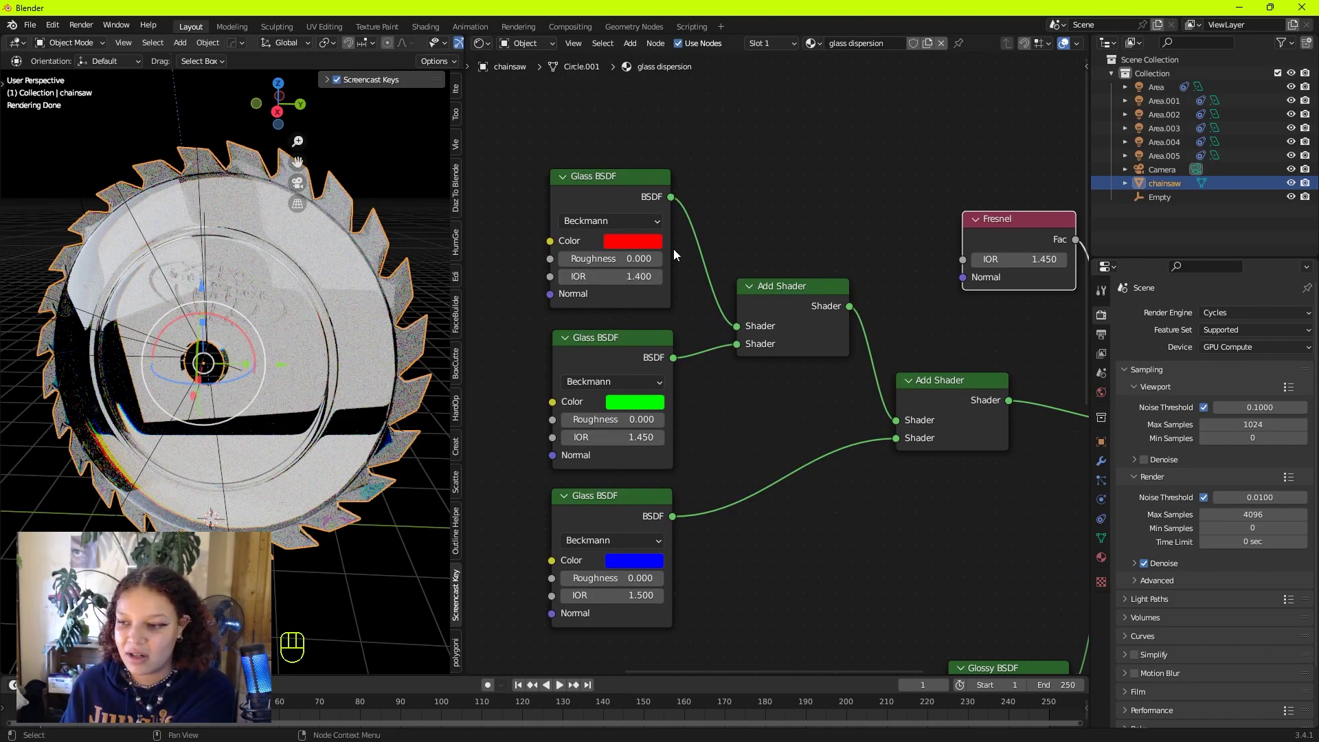
# Change the bottom Glass BSDF colour from blue to light blue
pyautogui.moveTo(43, 375); pyautogui.dragTo(225, 299, button='middle')
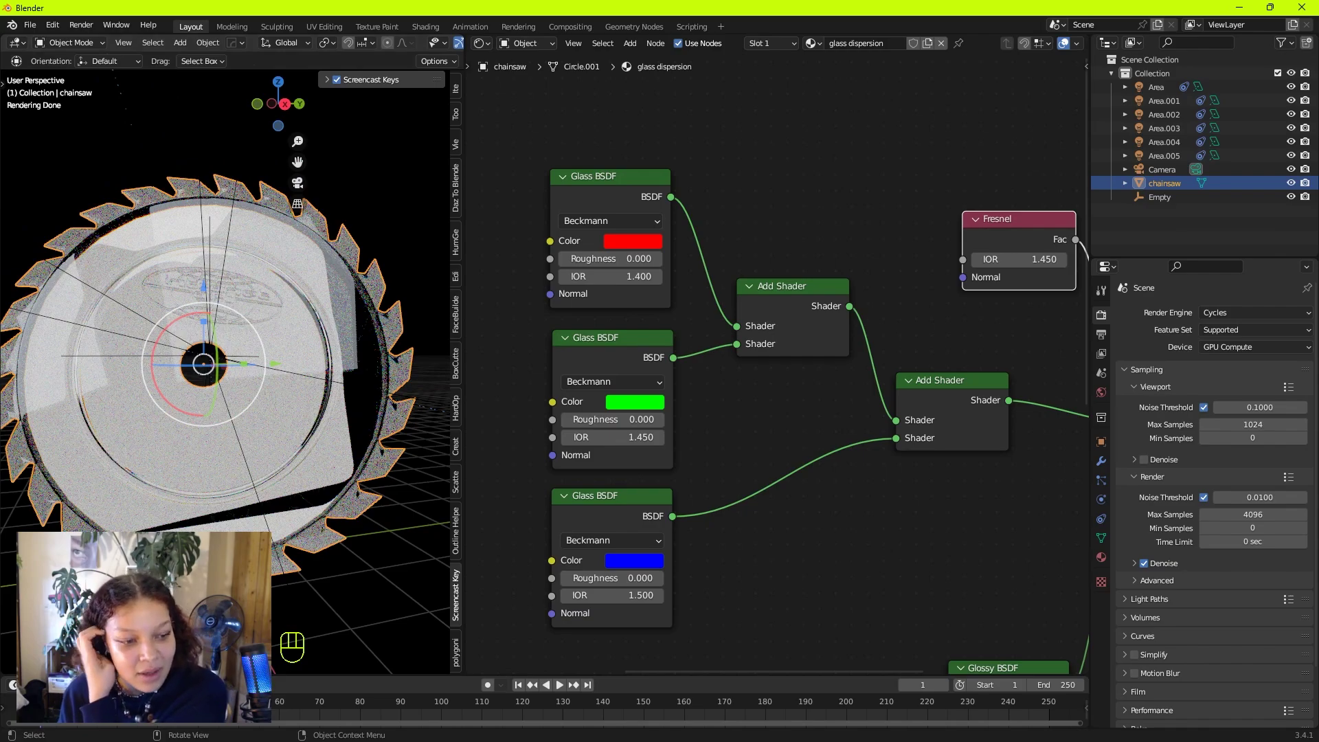
pyautogui.click(642, 241)
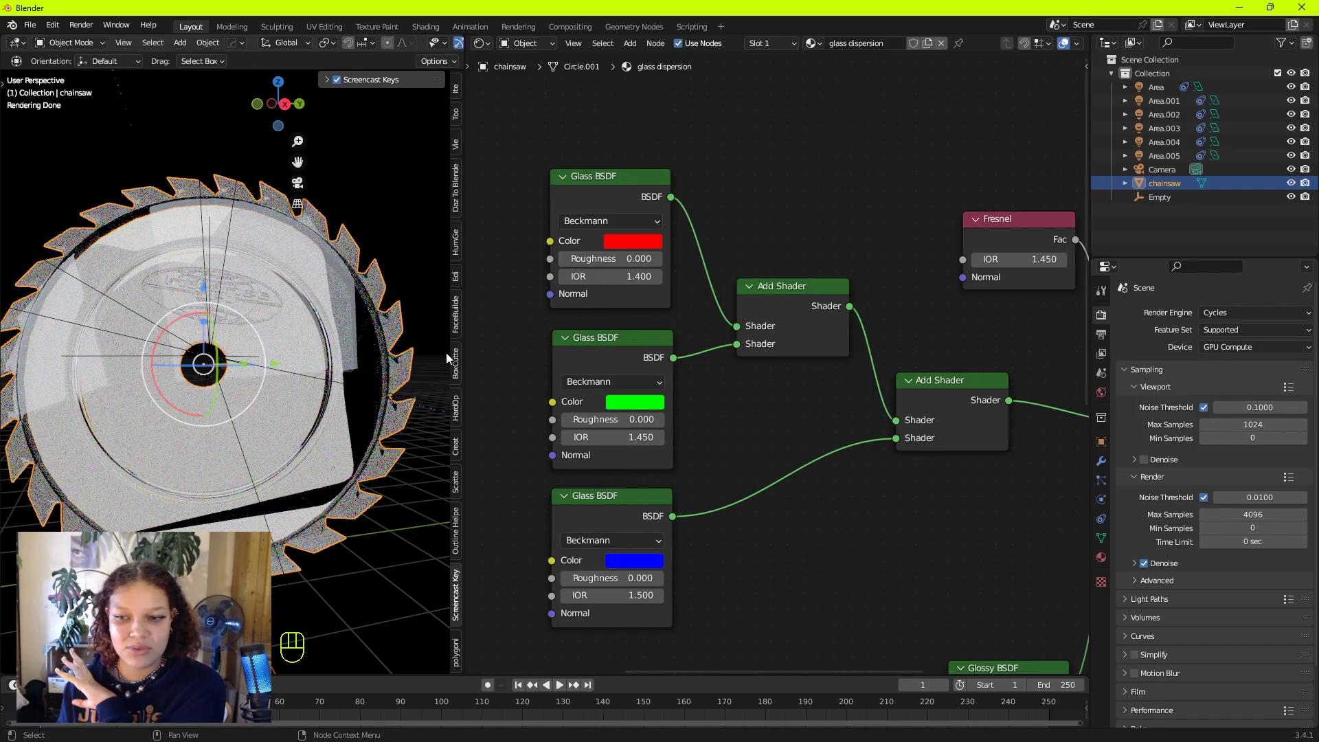
pyautogui.click(634, 560)
pyautogui.click(701, 356)
pyautogui.scroll(5, 323, 302)
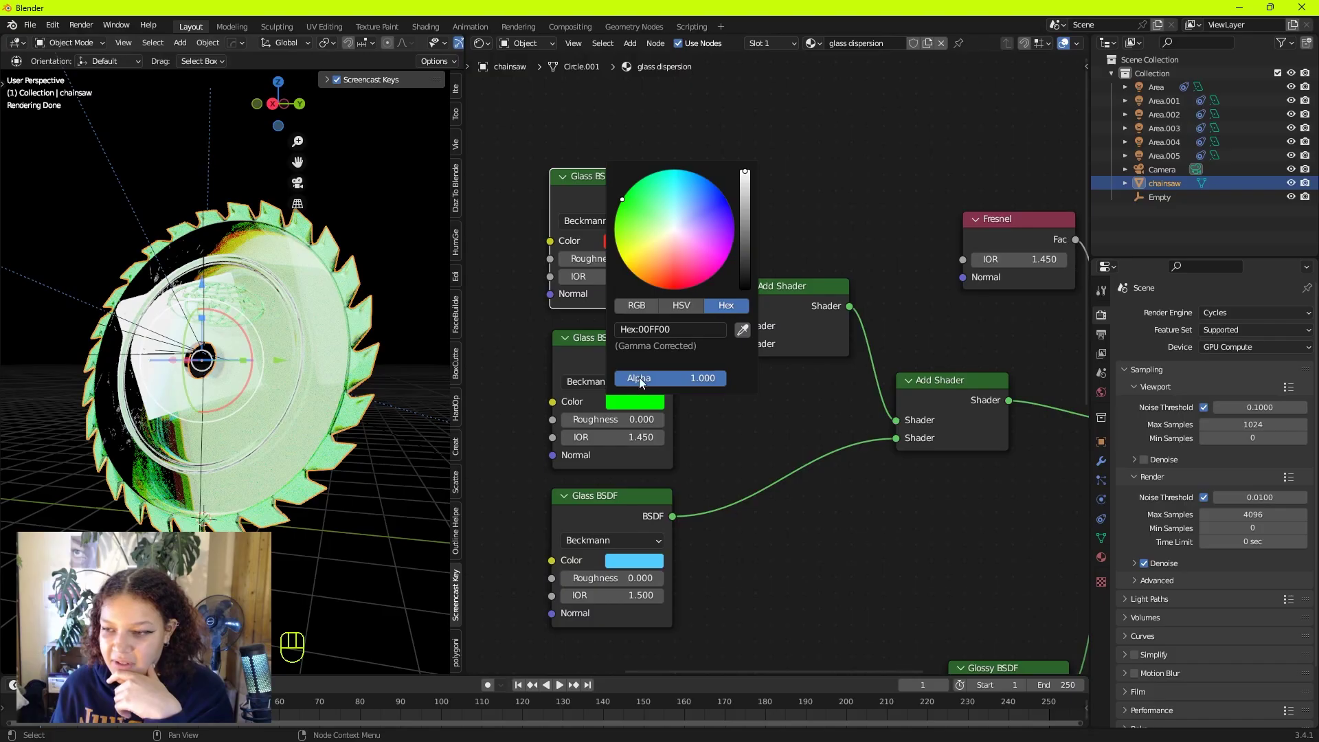
# Lighten the middle Glass BSDF green to a paler lime, around hex 96FF4D
pyautogui.moveTo(630, 200); pyautogui.dragTo(627, 211)
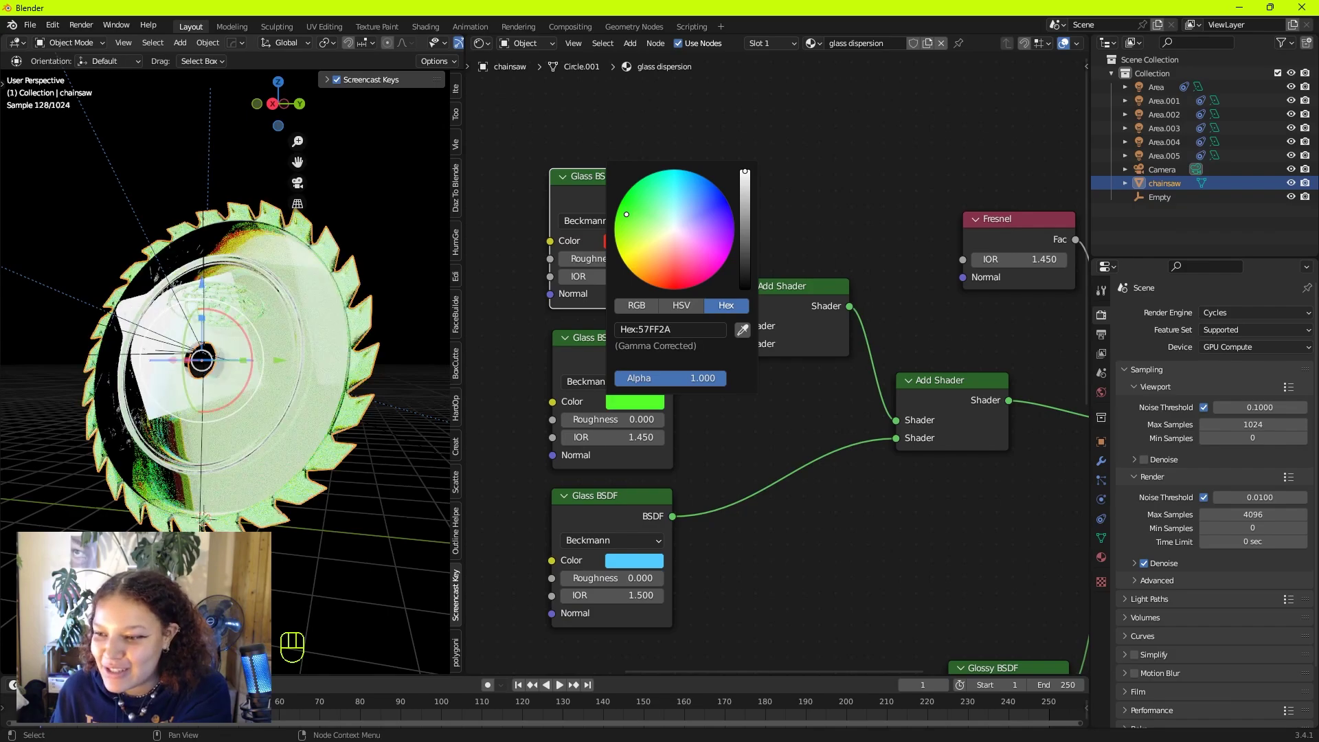
pyautogui.scroll(5, 382, 319)
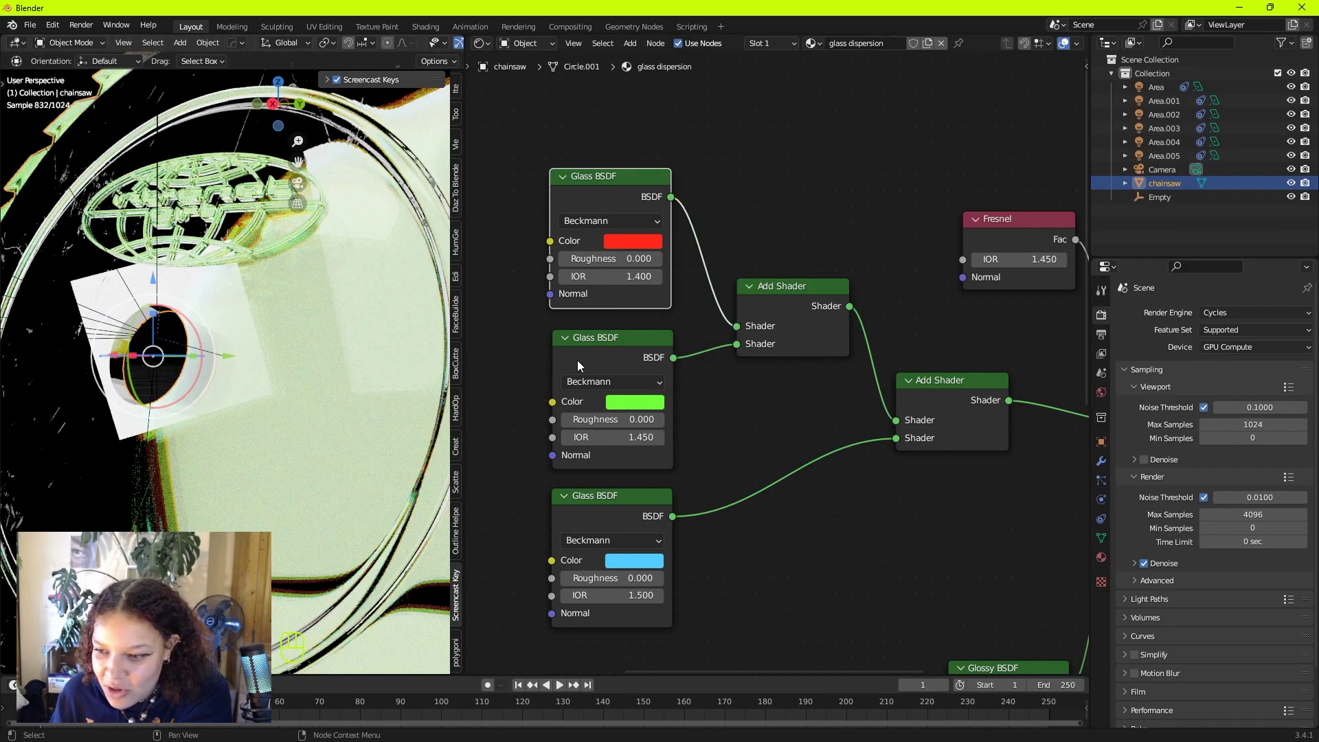
pyautogui.click(624, 404)
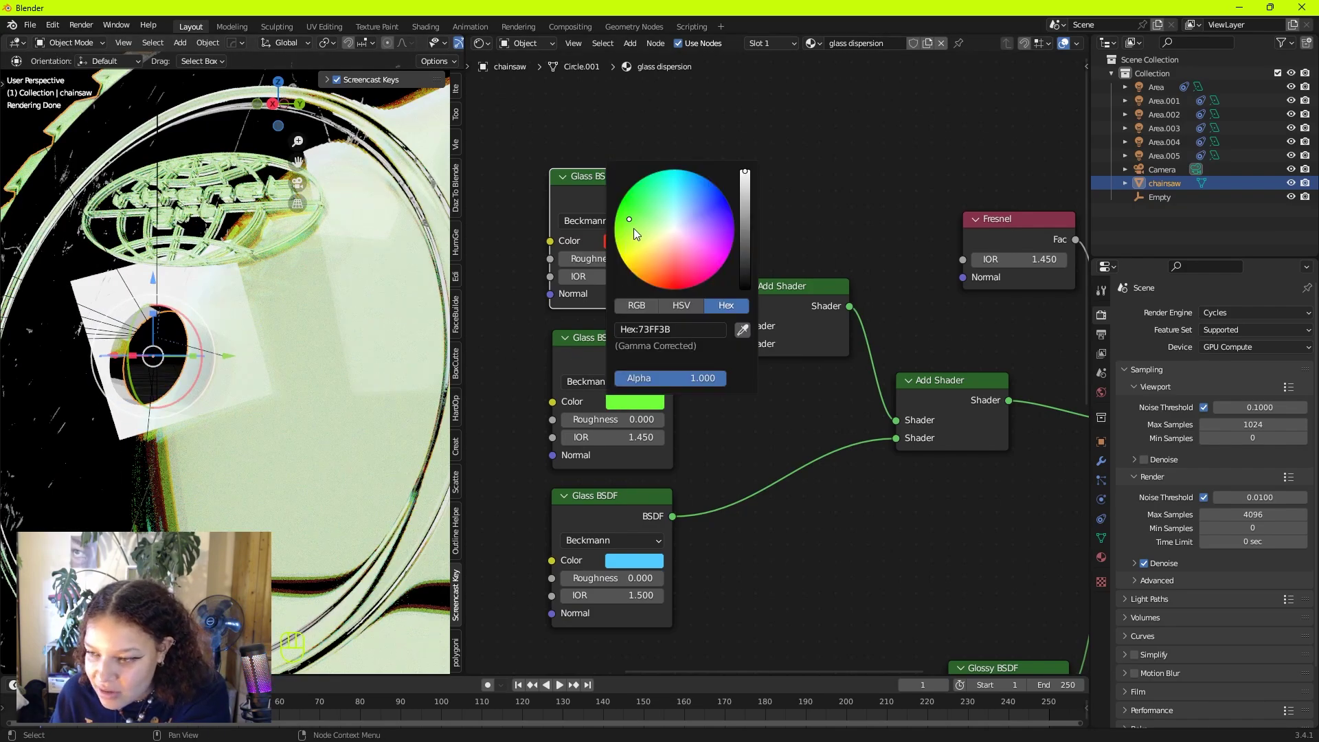
pyautogui.scroll(2, 290, 254)
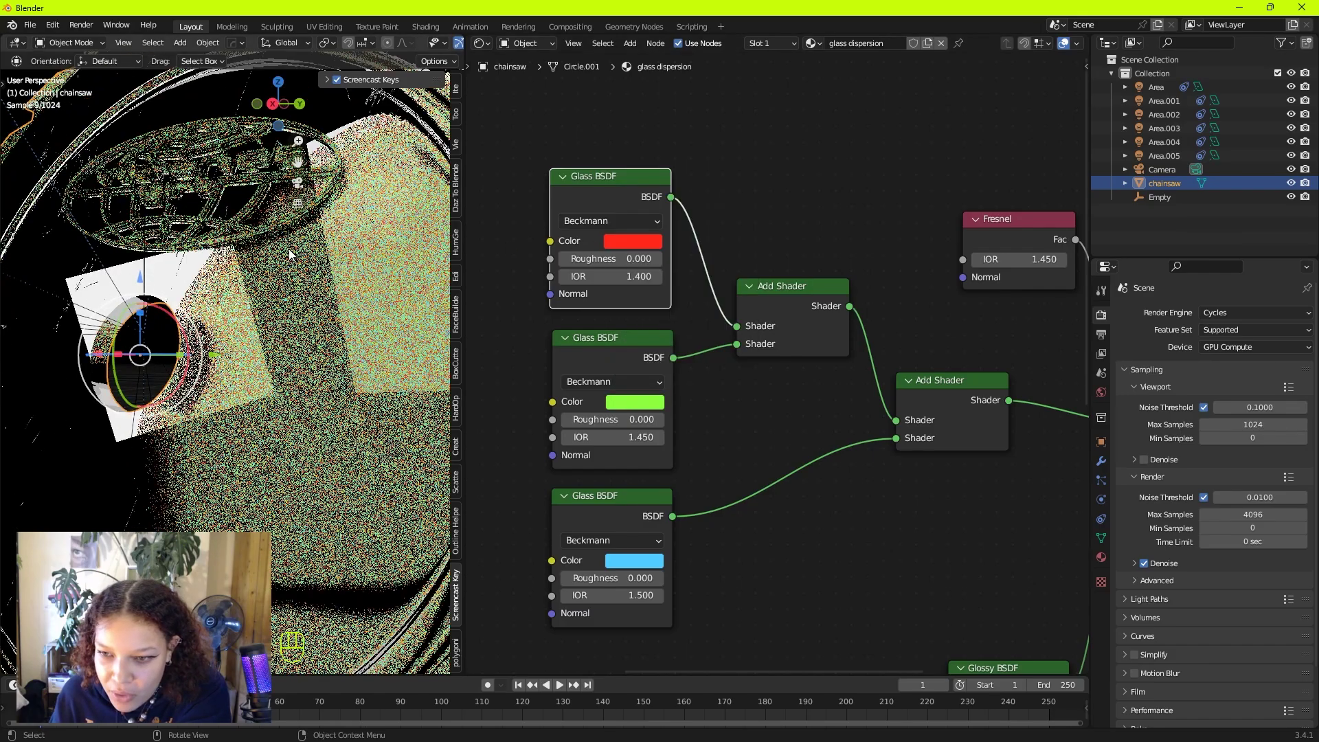
pyautogui.click(634, 402)
pyautogui.click(639, 219)
pyautogui.moveTo(638, 219); pyautogui.dragTo(634, 226)
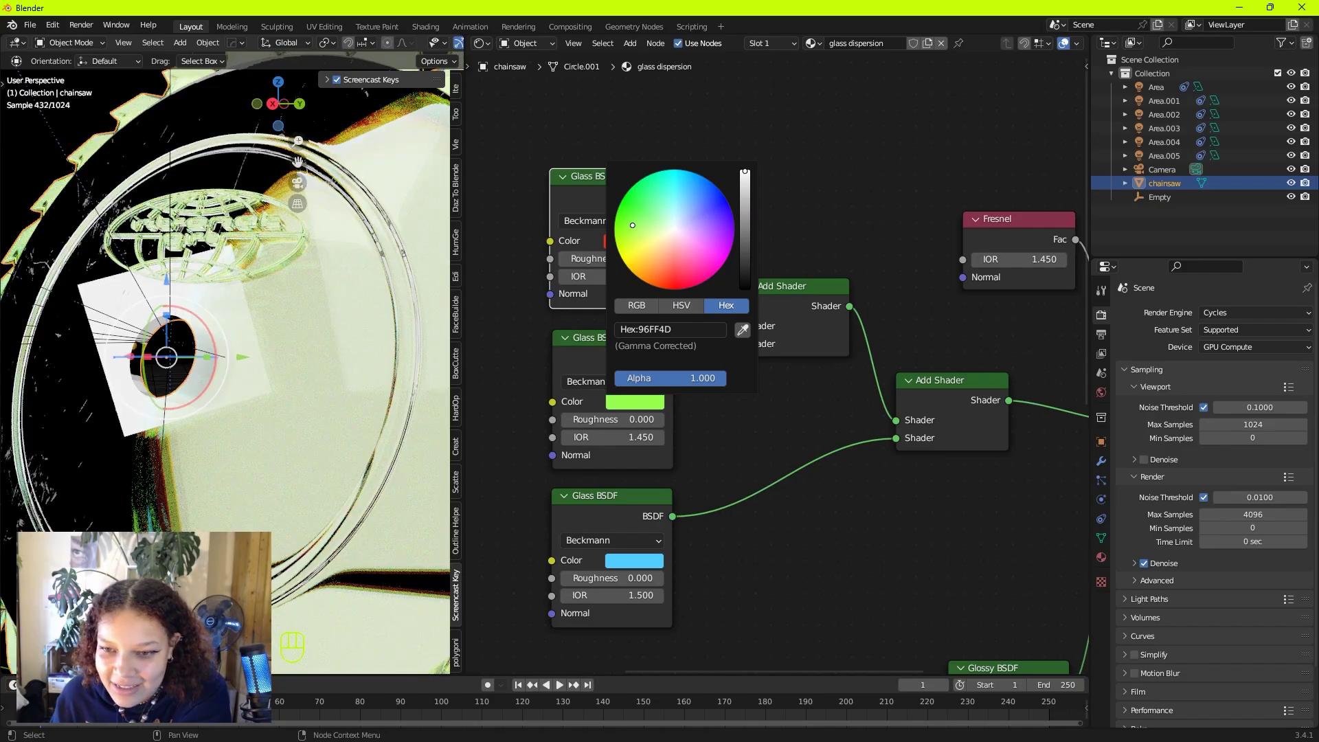
pyautogui.keyDown('shift'); pyautogui.moveTo(278, 283); pyautogui.dragTo(213, 306, button='middle'); pyautogui.keyUp('shift')
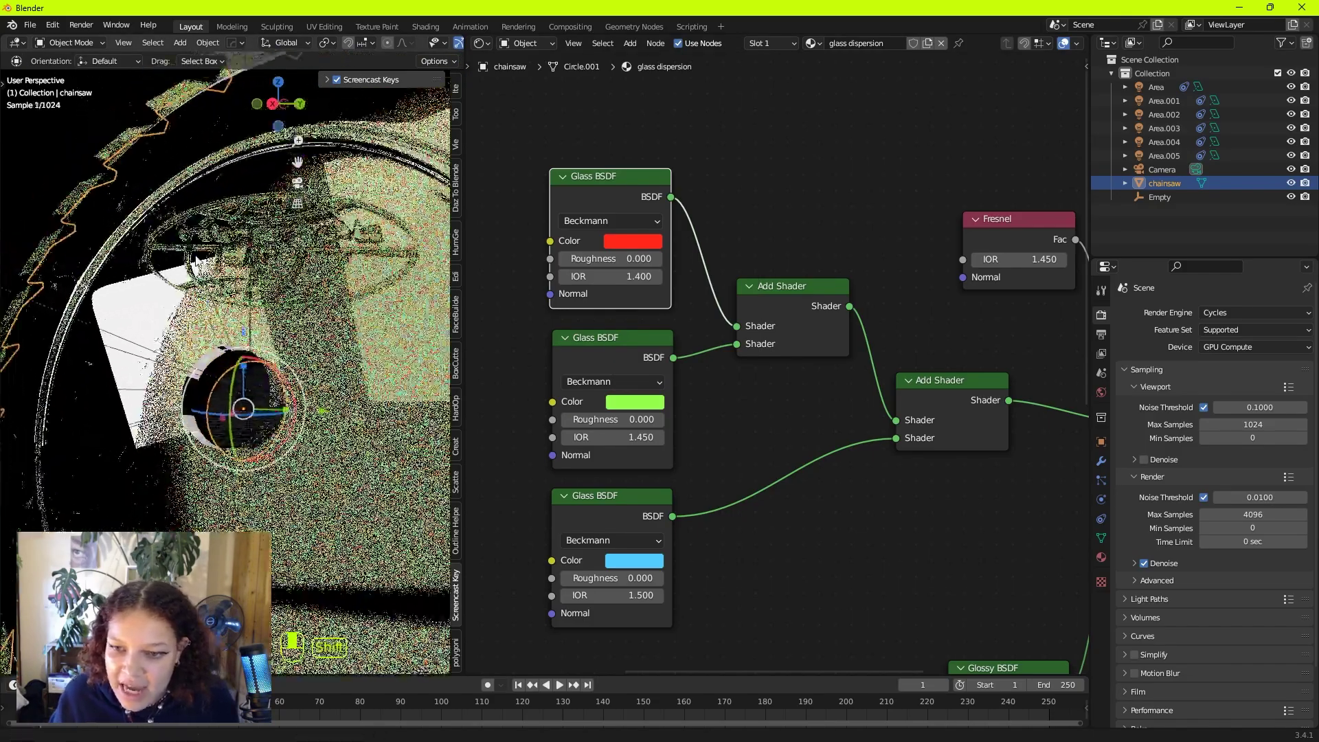
pyautogui.scroll(4, 257, 301)
# Nudge the green glass colour to about 9EFF3D, then enter Edit Mode with the whole chainsaw mesh selected
pyautogui.press('KP_Decimal')
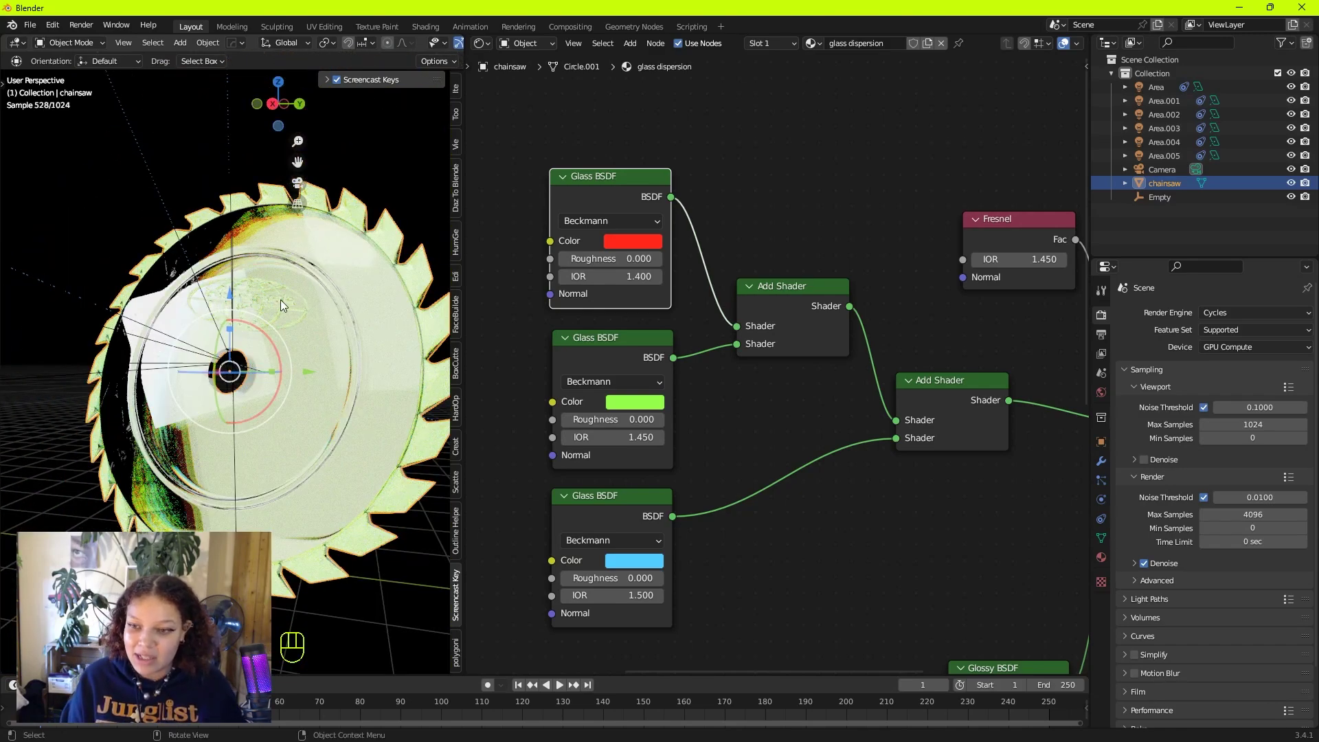
pyautogui.scroll(2, 262, 276)
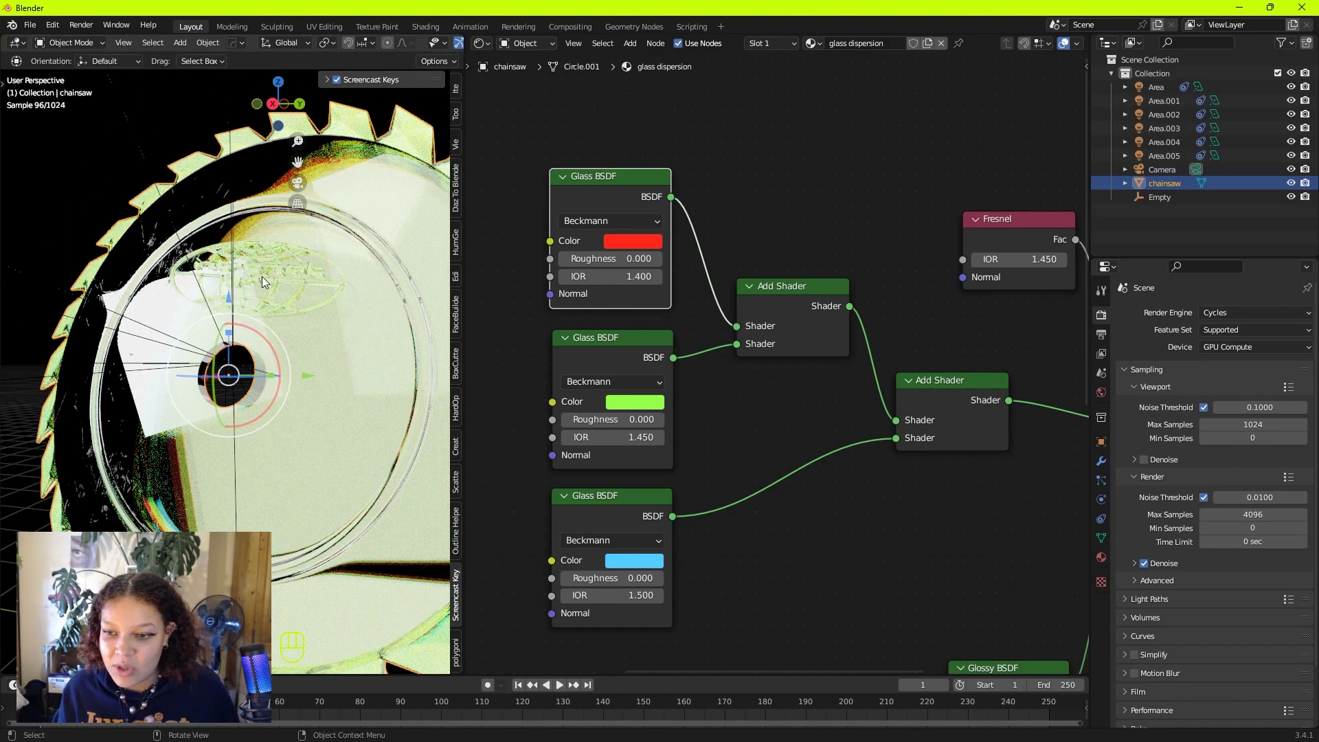
pyautogui.moveTo(336, 301); pyautogui.dragTo(324, 301, button='middle')
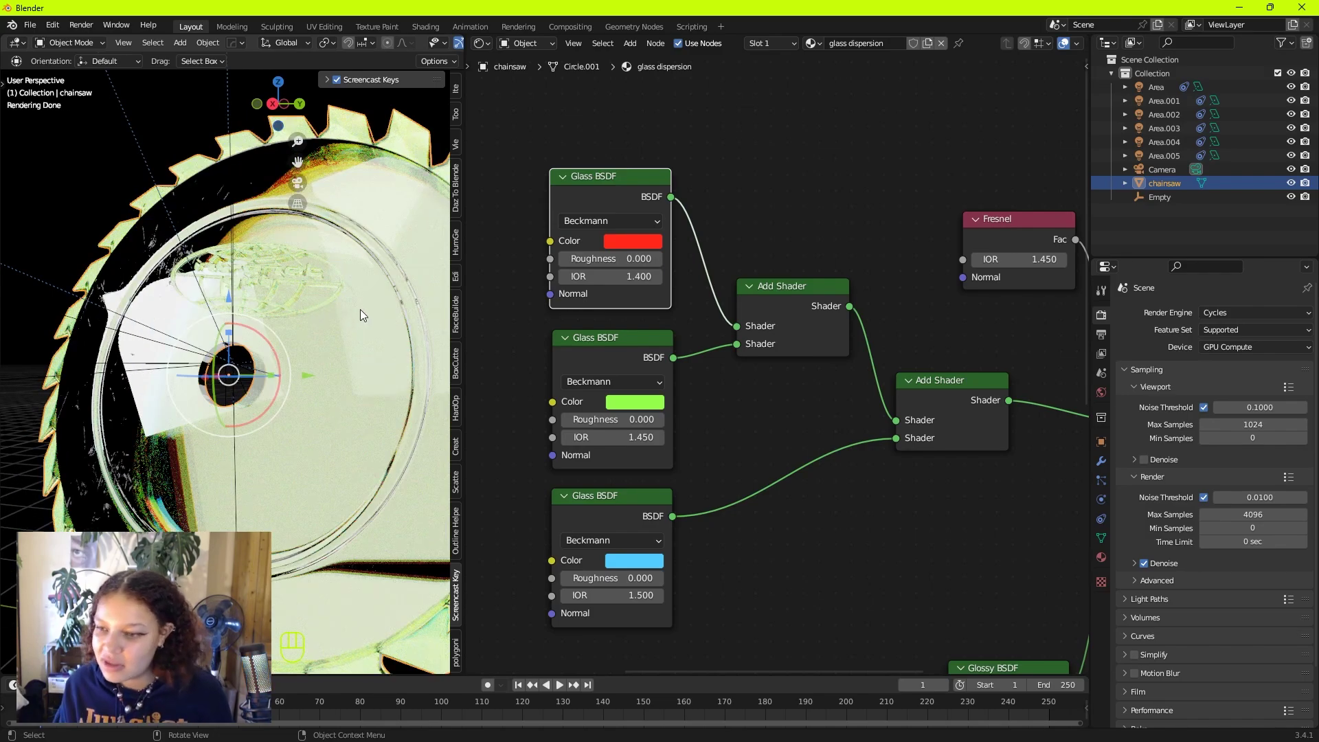
pyautogui.click(646, 401)
pyautogui.moveTo(631, 235); pyautogui.dragTo(631, 227)
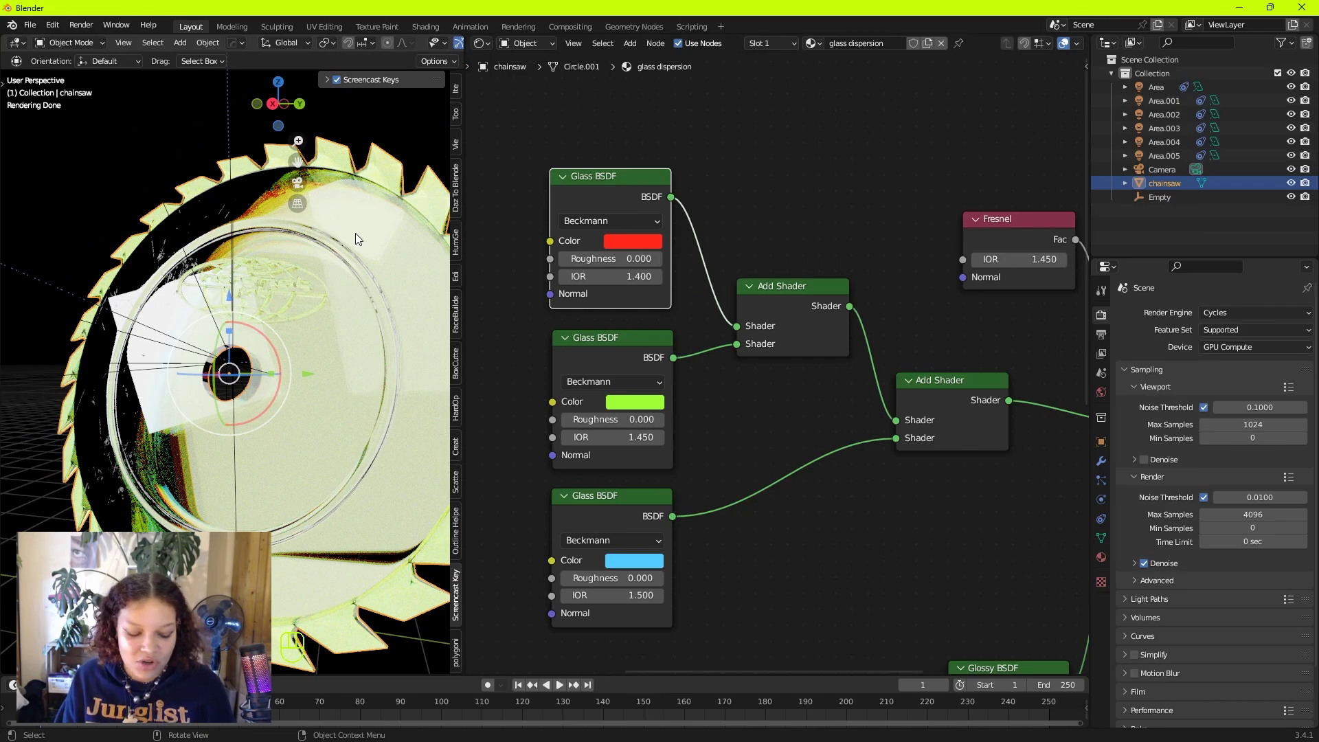
pyautogui.press('Tab')
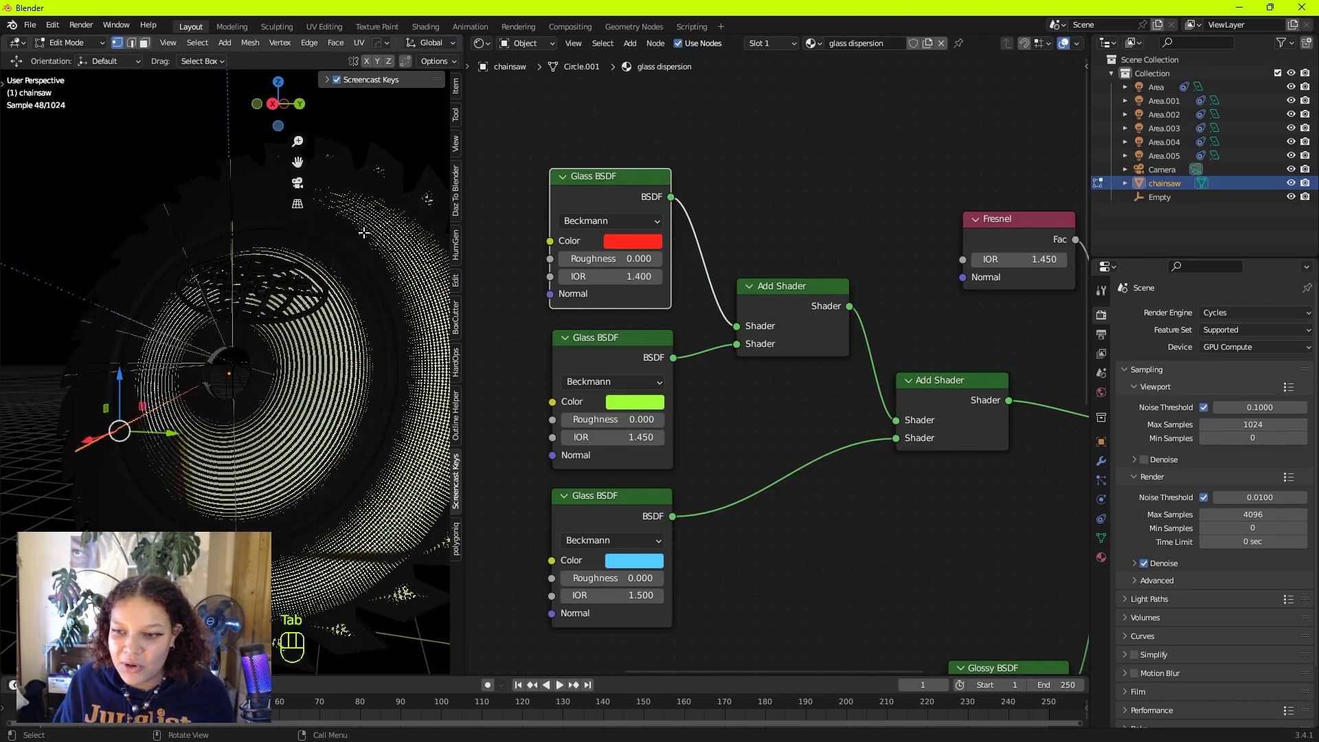
pyautogui.press('a')
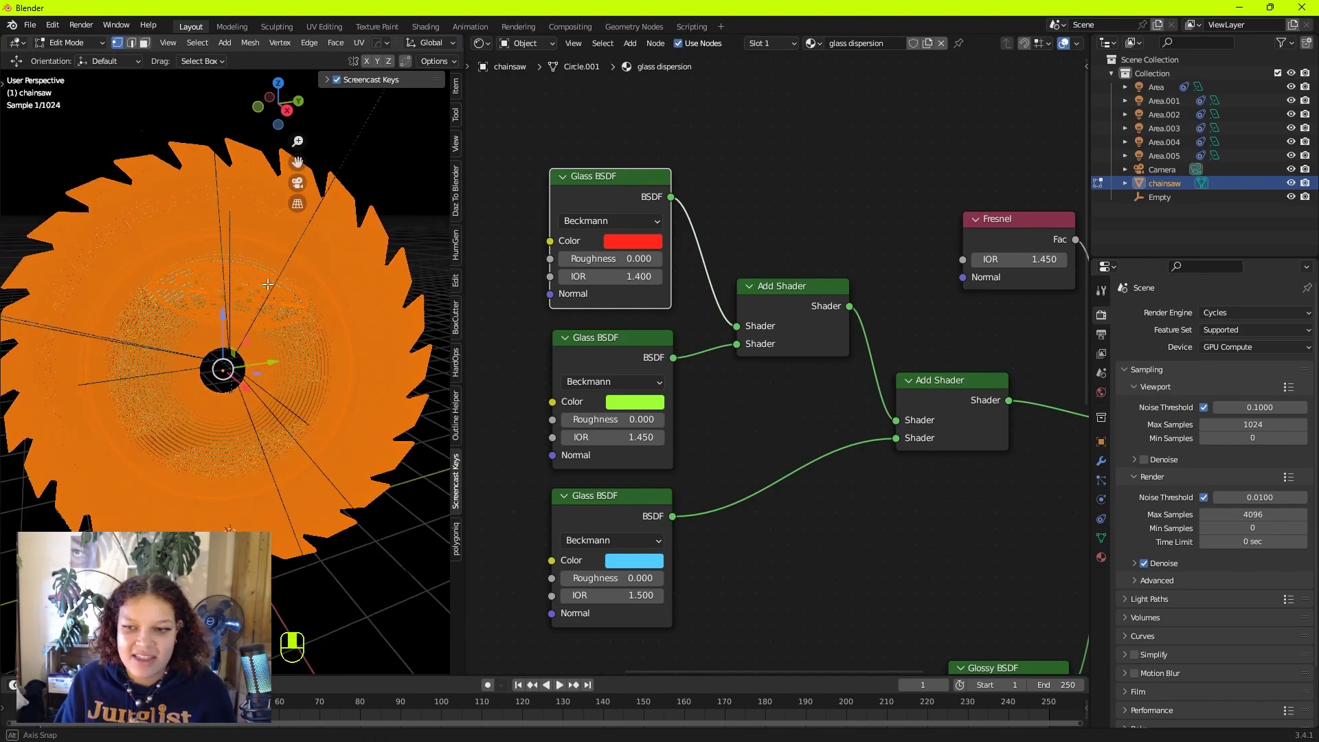
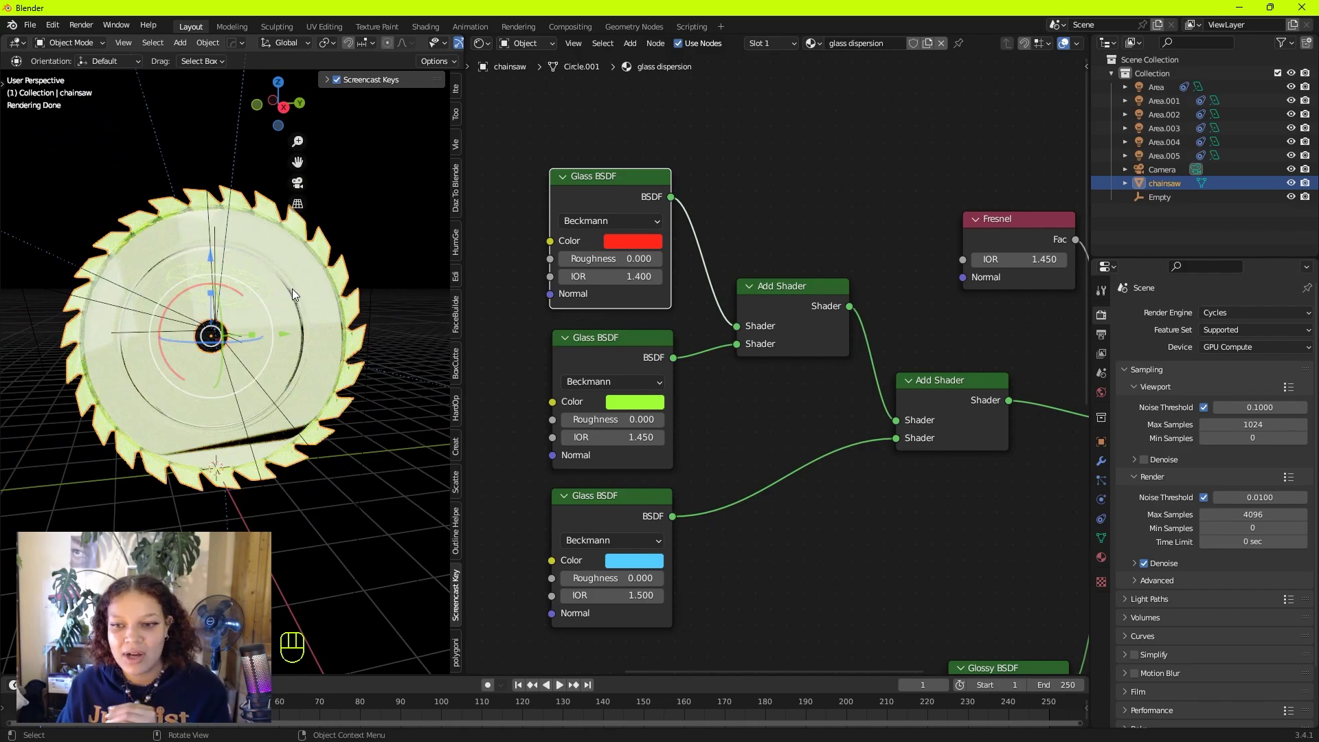
# Set the Area.003 light's power to 0 W, then orbit around the saw and lights
pyautogui.moveTo(287, 275); pyautogui.dragTo(260, 278, button='middle')
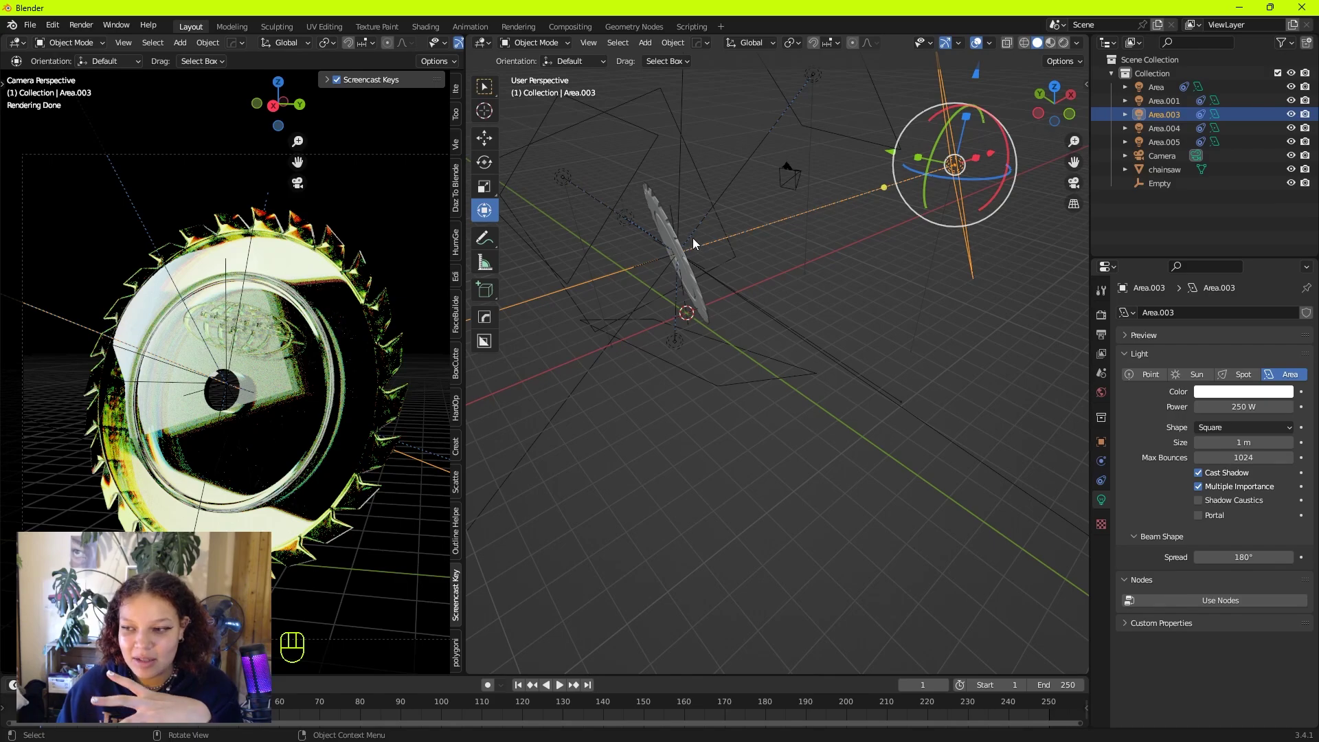
pyautogui.moveTo(693, 238); pyautogui.dragTo(751, 329, button='middle')
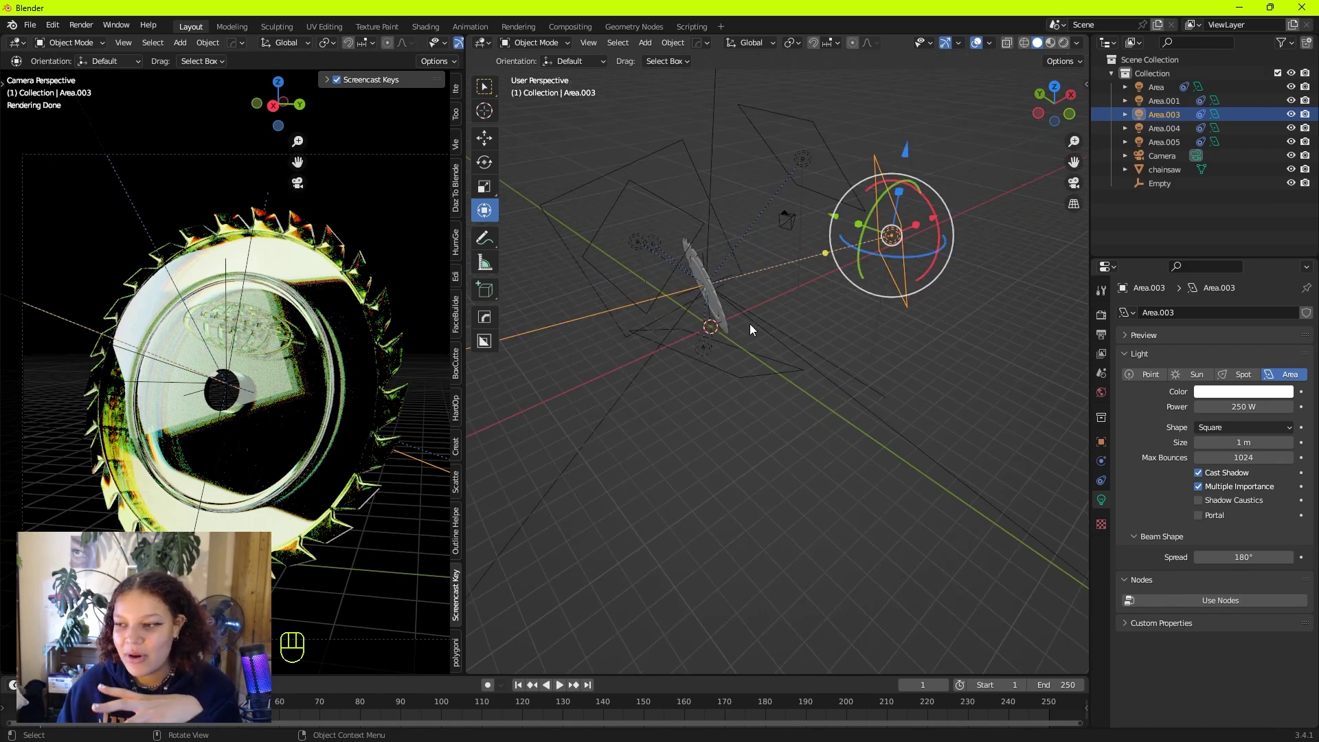
pyautogui.click(1251, 407)
pyautogui.write('0')
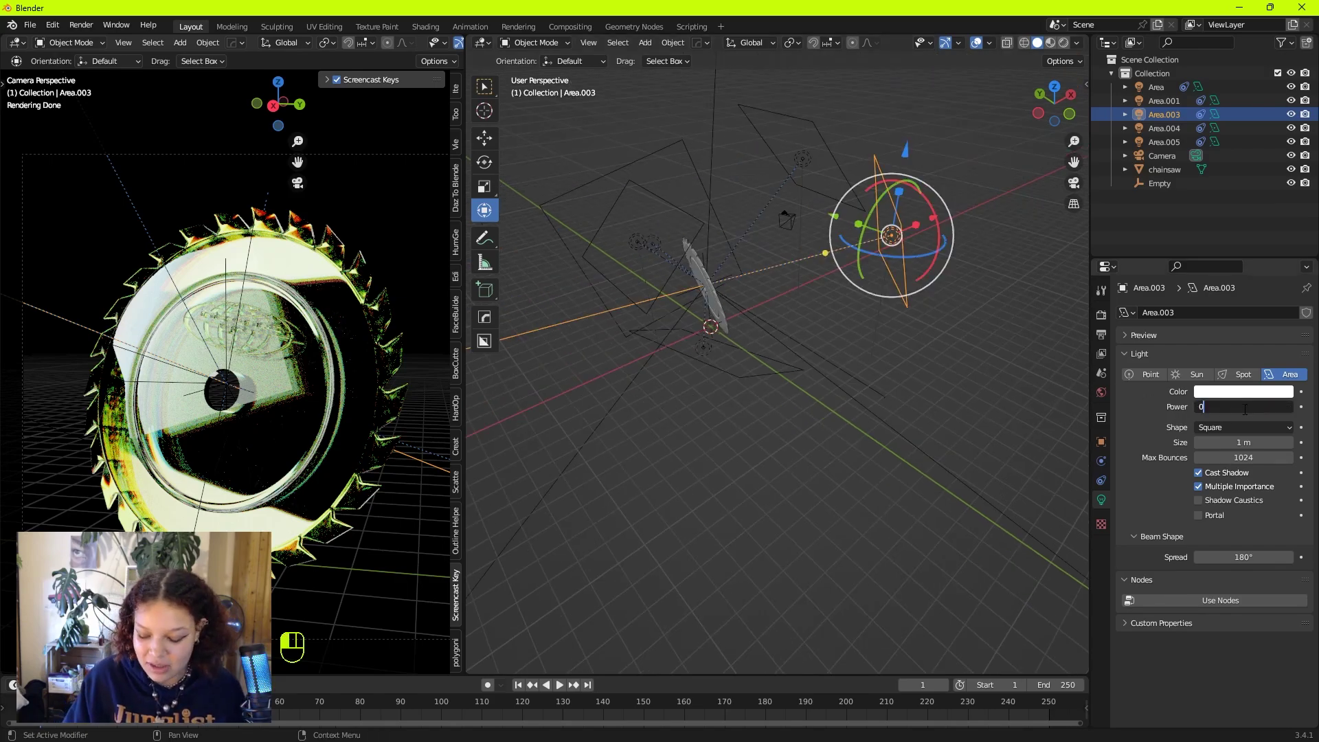
pyautogui.press('Return')
pyautogui.click(923, 426)
pyautogui.moveTo(924, 426); pyautogui.dragTo(804, 430, button='middle')
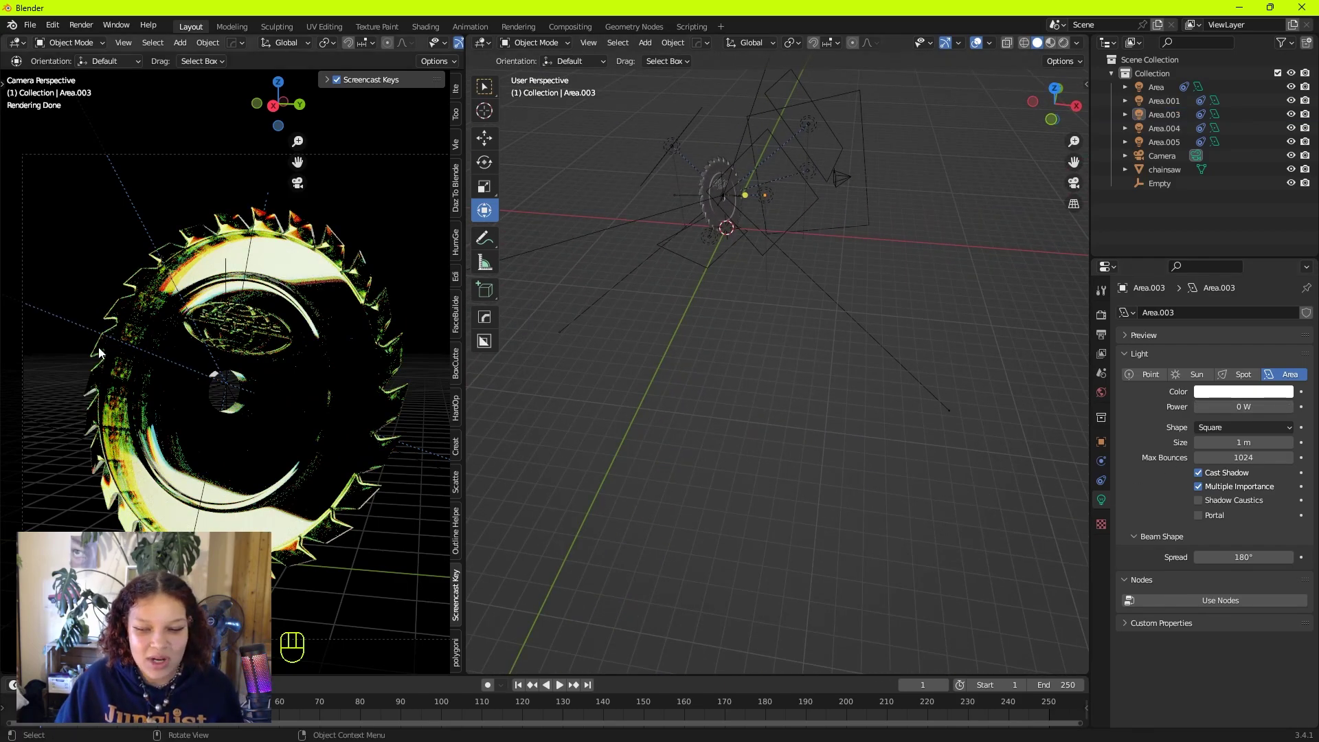
pyautogui.click(456, 652)
pyautogui.moveTo(704, 311); pyautogui.dragTo(772, 514, button='middle')
# Set the Area light's power to 0 W
pyautogui.click(932, 504)
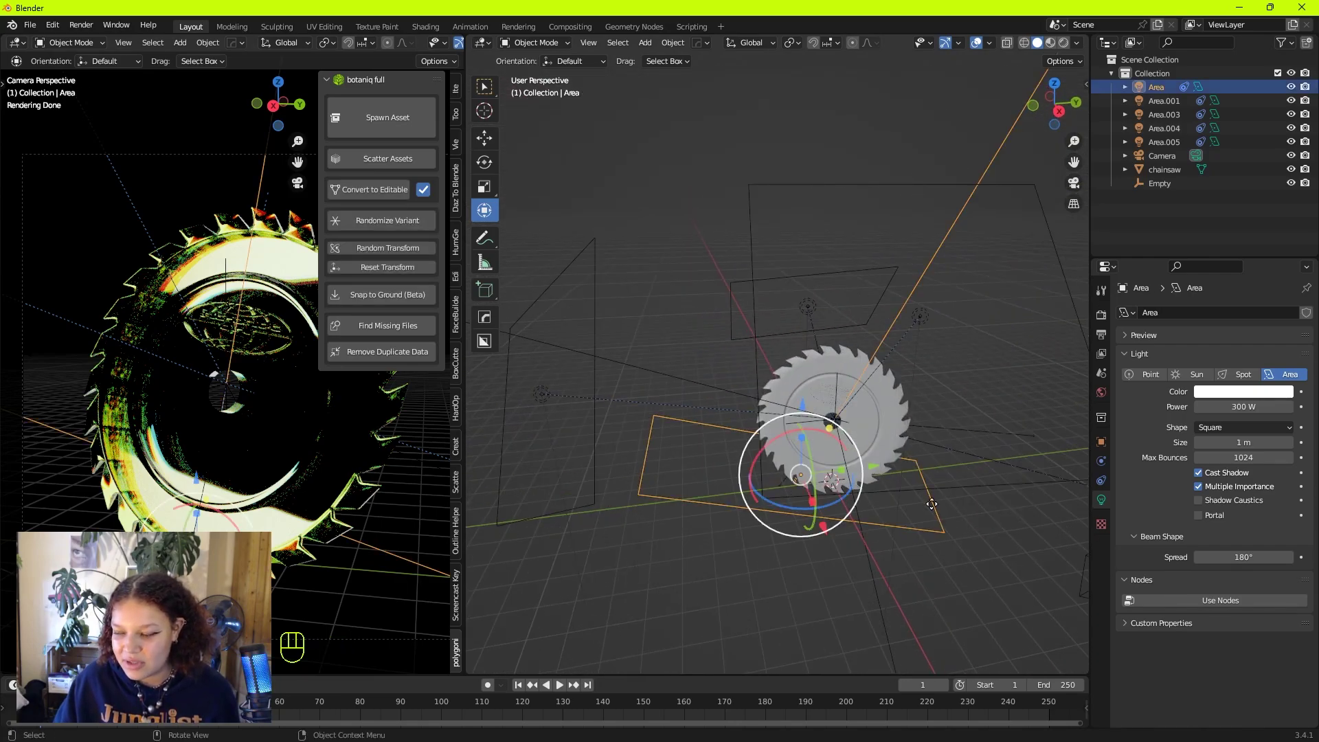
pyautogui.click(1234, 406)
pyautogui.write('0')
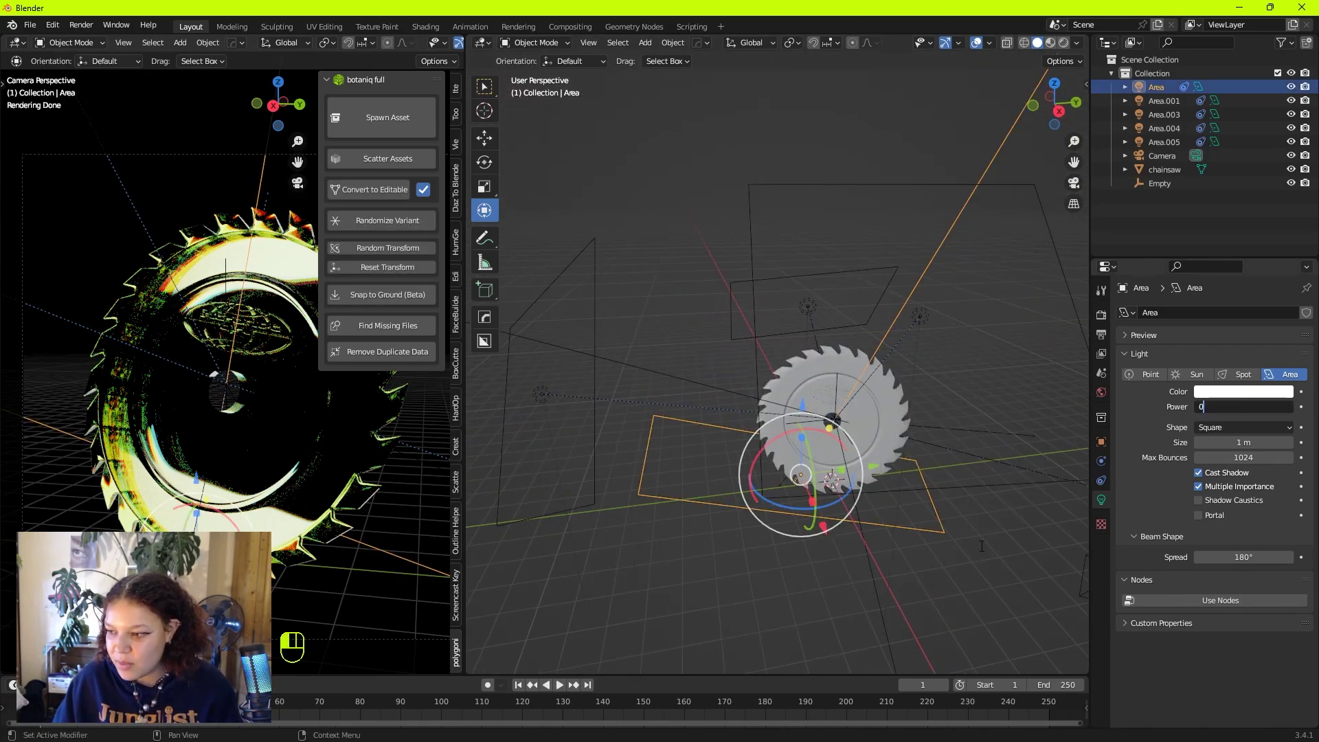
pyautogui.press('Return')
# Set the Area.001 light's power to 0 W
pyautogui.click(808, 306)
pyautogui.click(1244, 407)
pyautogui.write('0')
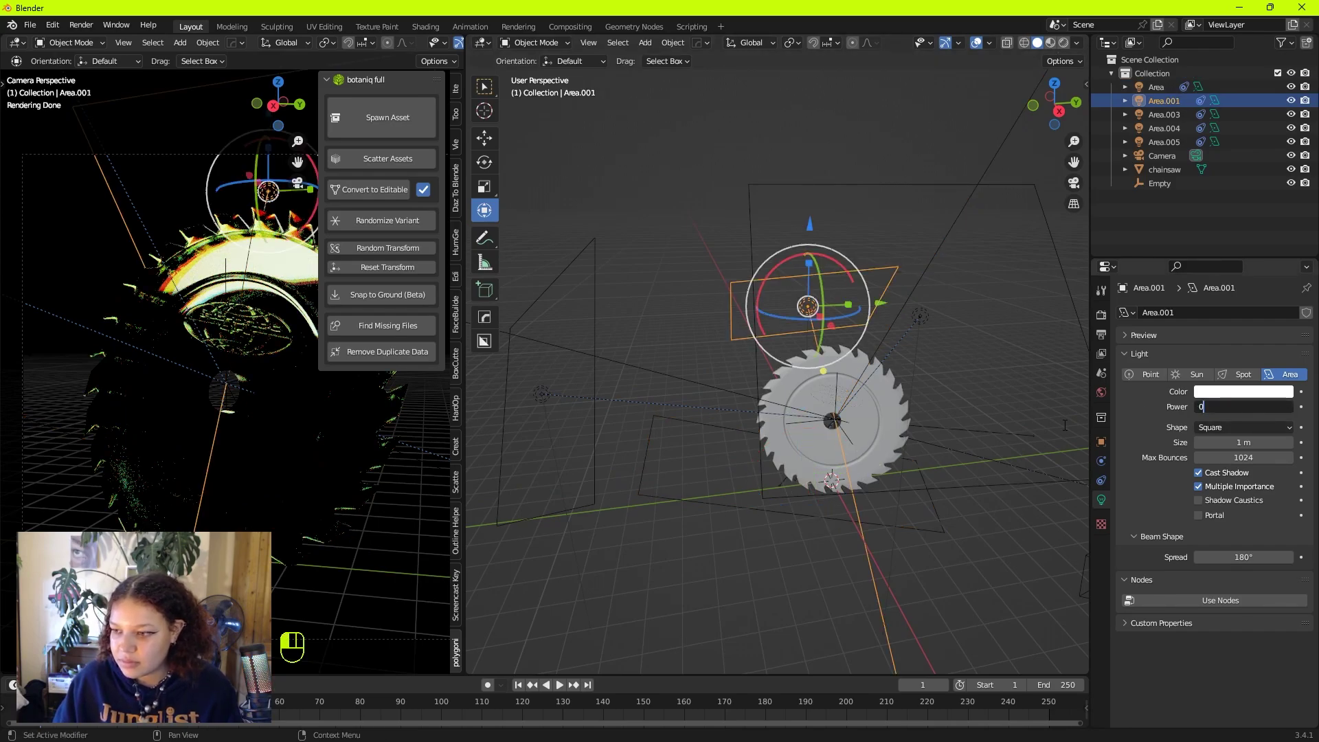
pyautogui.press('Return')
pyautogui.moveTo(670, 638); pyautogui.dragTo(629, 473, button='middle')
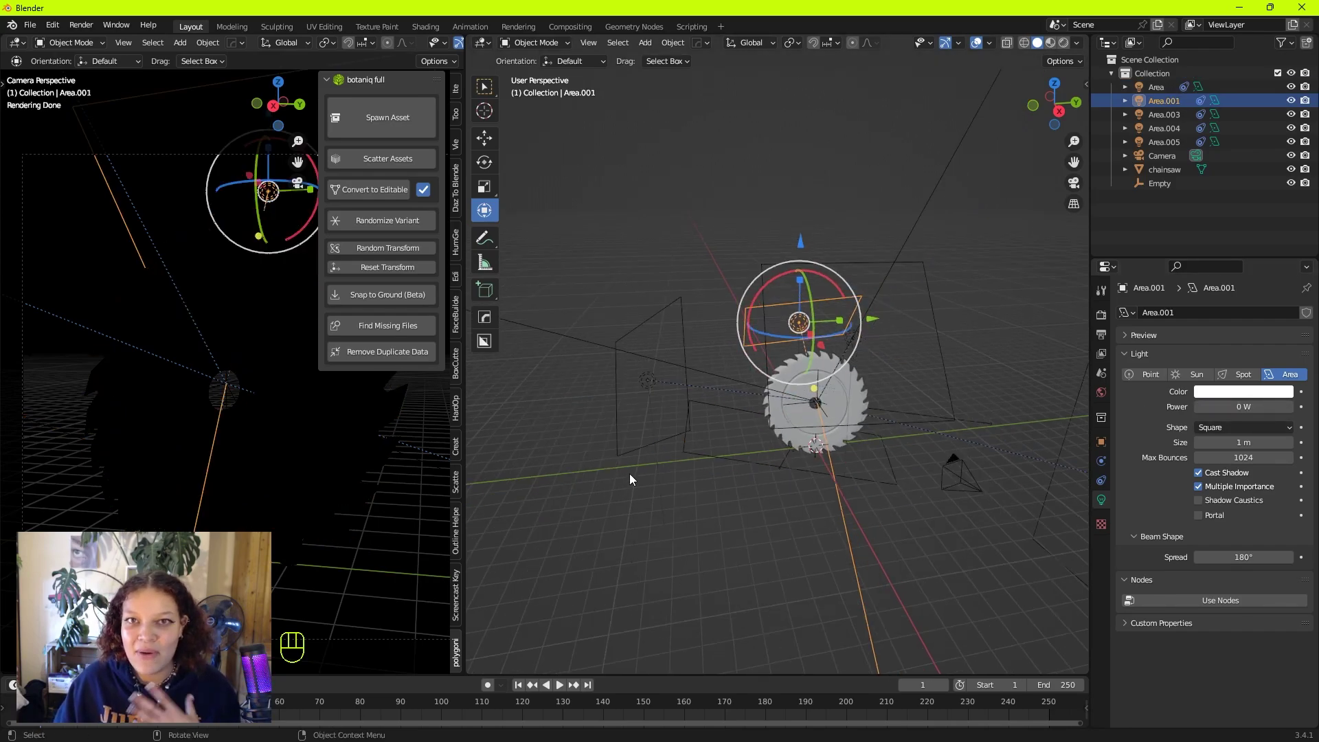
pyautogui.moveTo(733, 418); pyautogui.dragTo(759, 440, button='middle')
# Toggle the N sidebar and reselect the Area light
pyautogui.press('n')
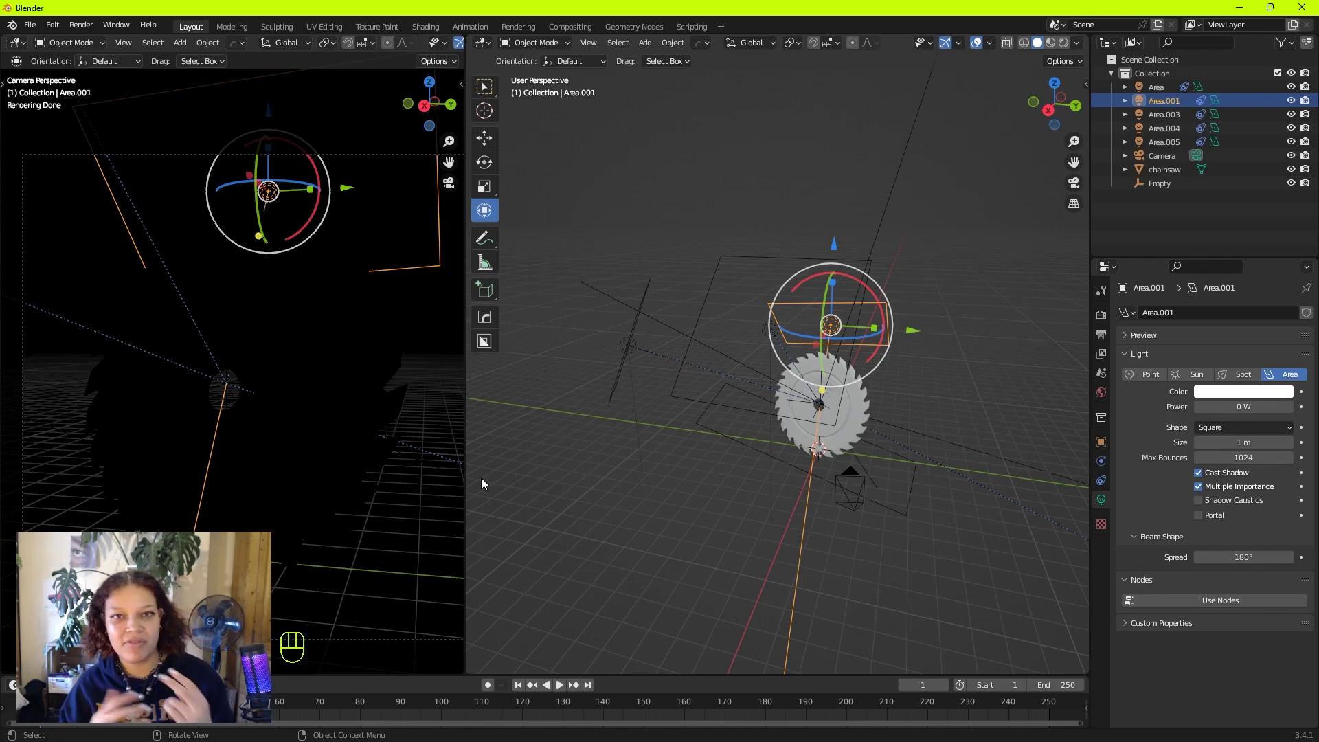
pyautogui.press('n')
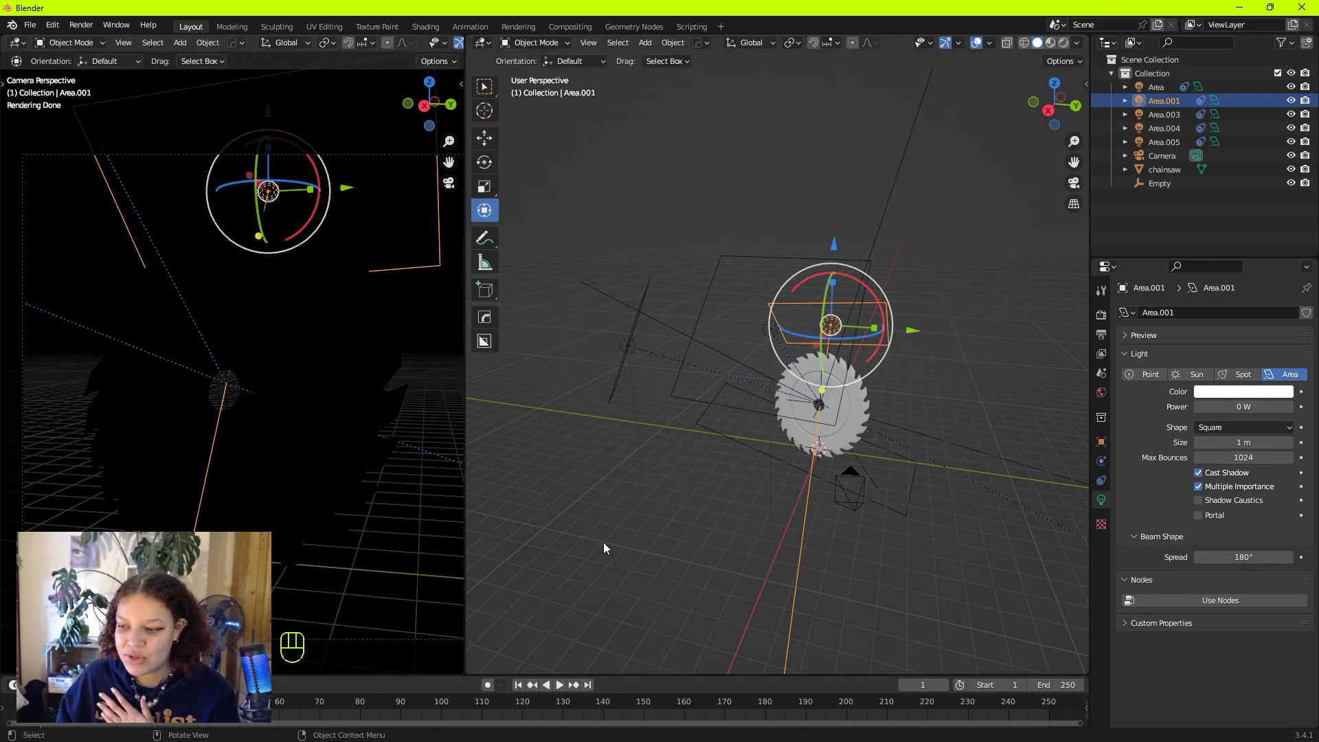
pyautogui.moveTo(604, 542); pyautogui.dragTo(790, 463, button='middle')
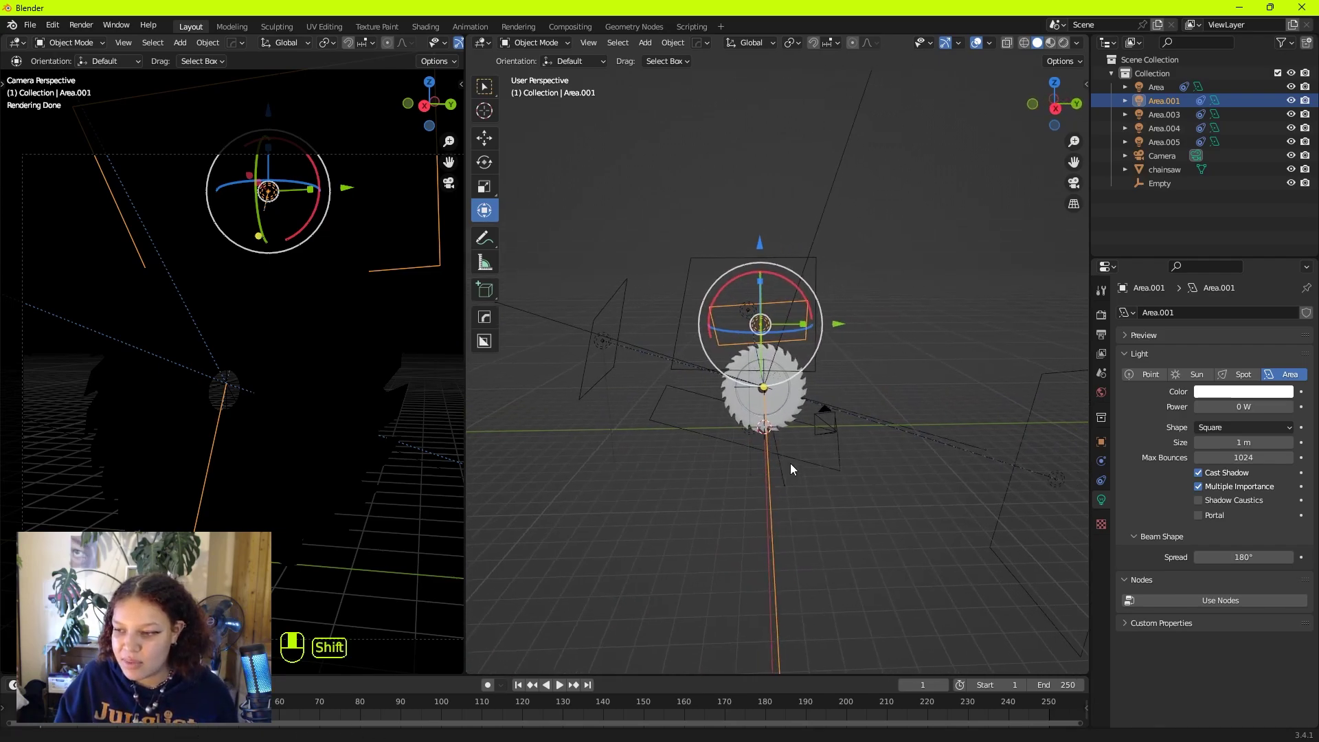
pyautogui.scroll(3, 743, 485)
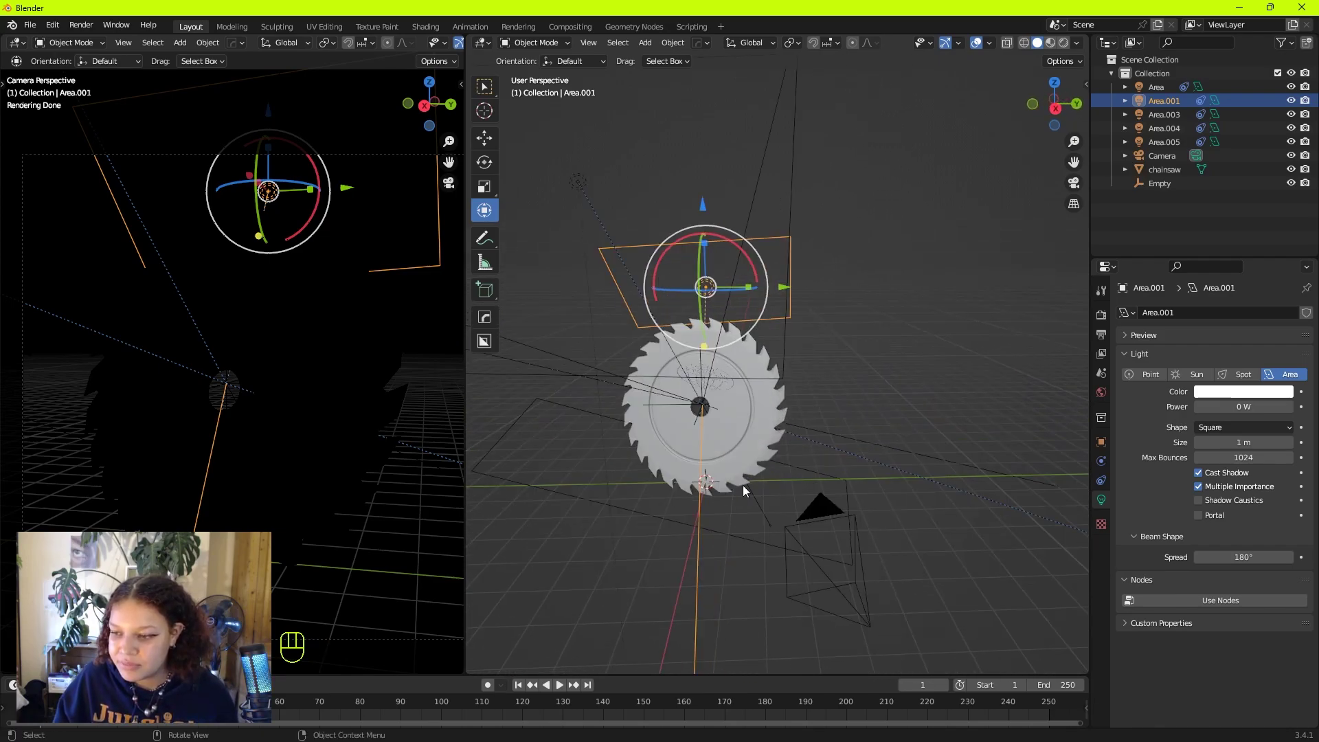
pyautogui.click(580, 497)
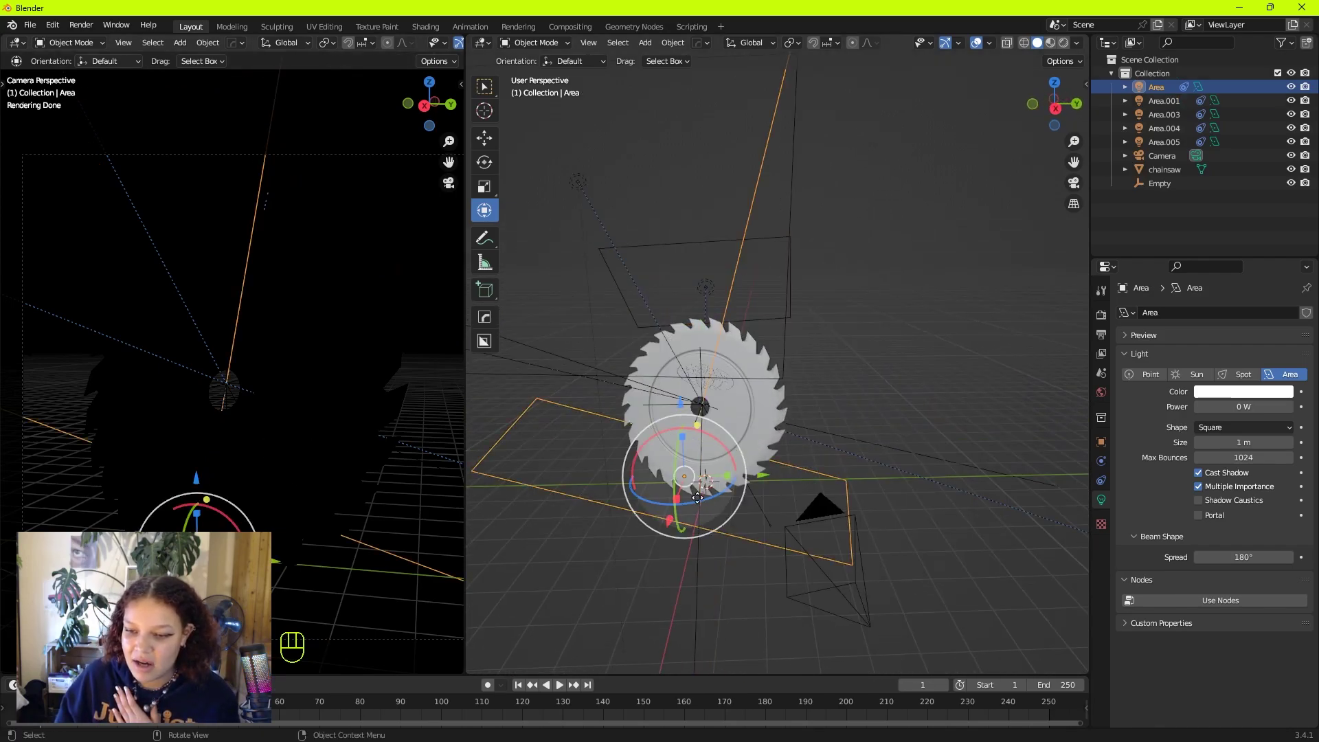
# Set the Area light's power back to 250 W
pyautogui.click(1257, 405)
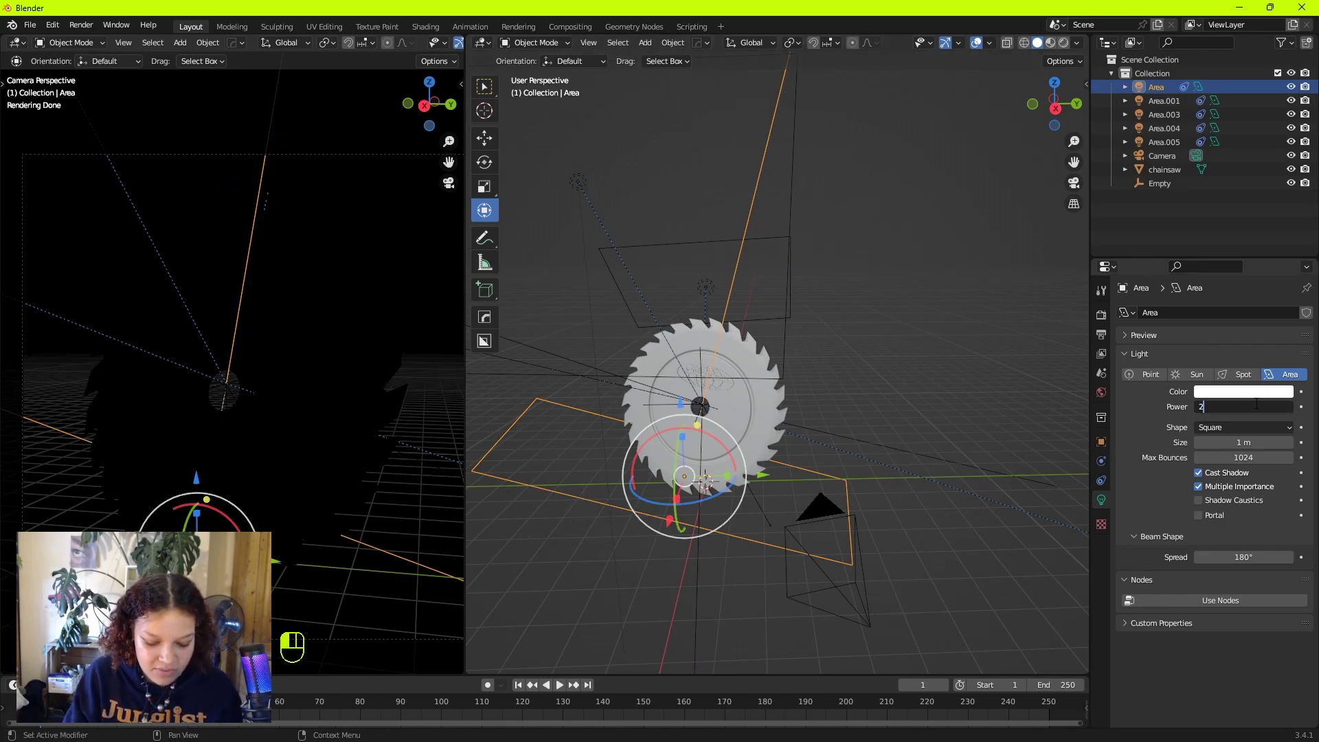
pyautogui.write('250')
pyautogui.press('Return')
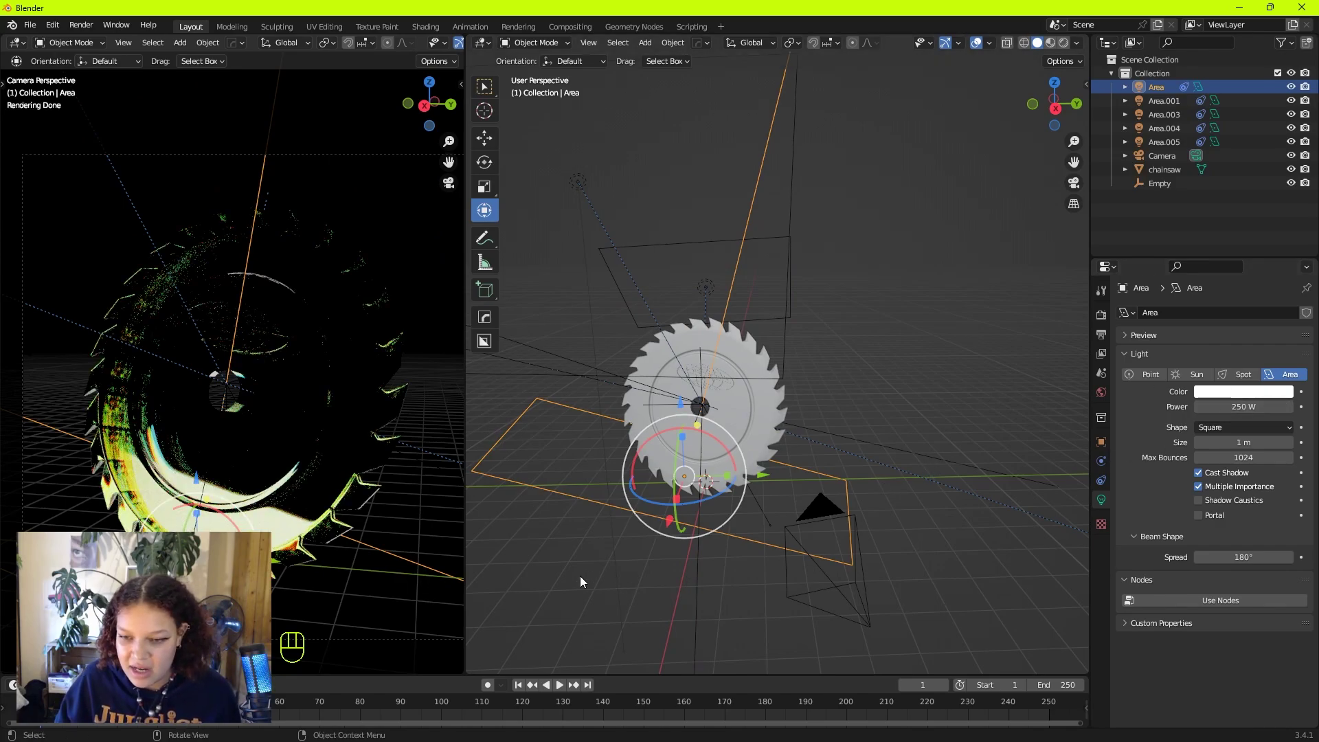
pyautogui.click(580, 576)
pyautogui.moveTo(614, 548); pyautogui.dragTo(824, 411, button='middle')
# Move the Area light beneath the saw blade and inspect it from several angles
pyautogui.click(820, 362)
pyautogui.press('g')
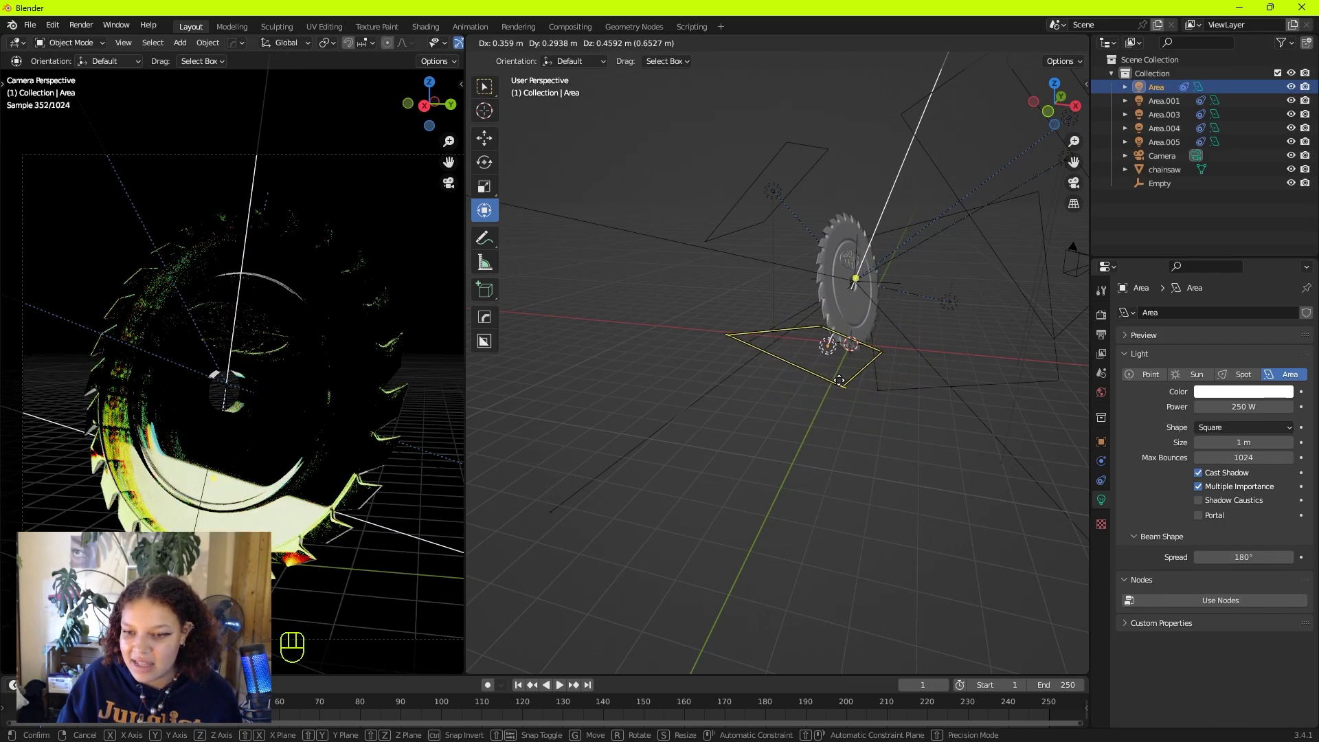
pyautogui.click(840, 381)
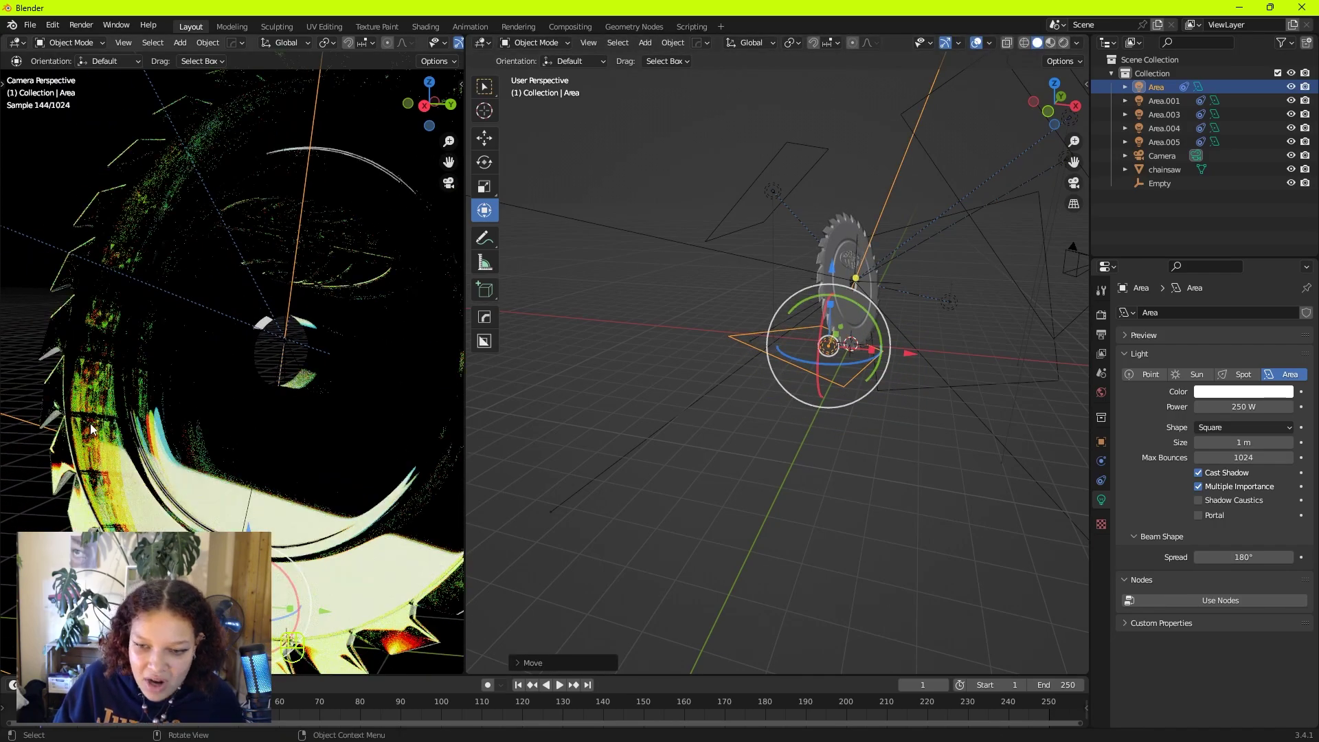
pyautogui.scroll(3, 869, 336)
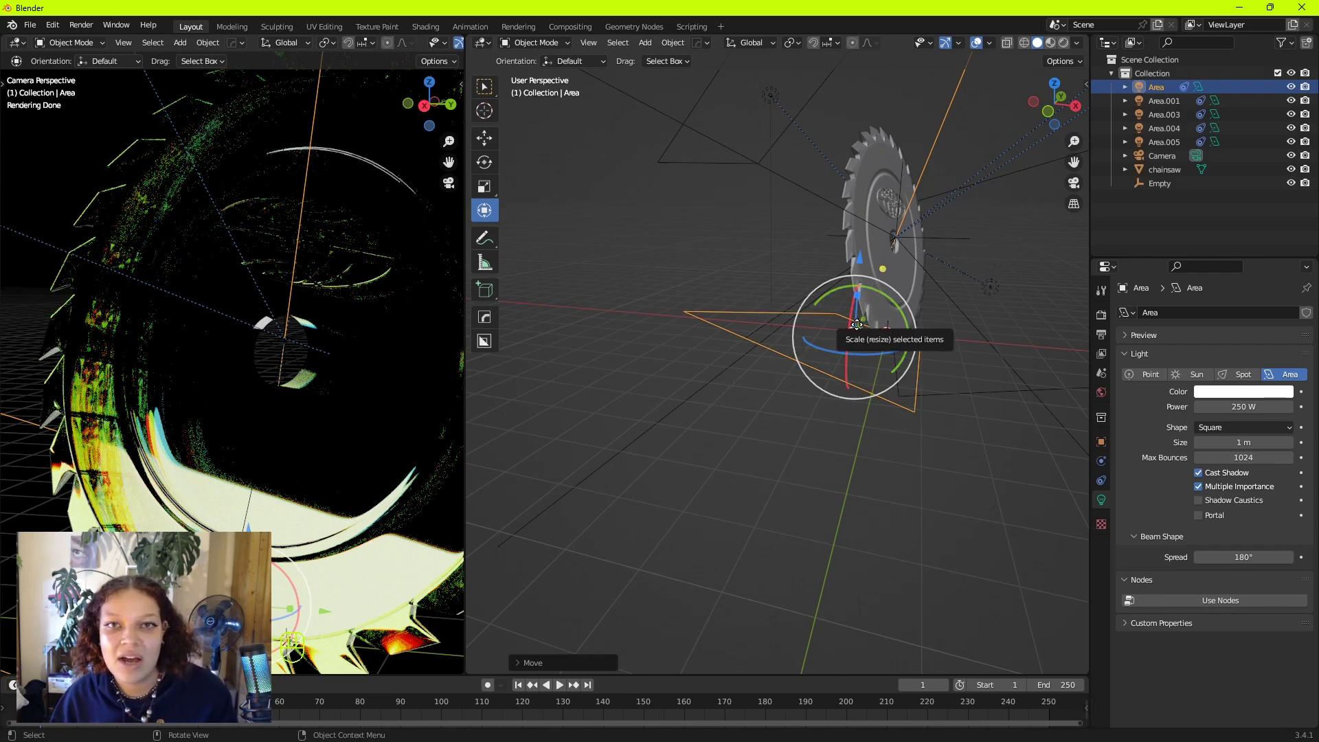
pyautogui.moveTo(857, 324); pyautogui.dragTo(599, 360, button='middle')
pyautogui.scroll(-3, 282, 402)
pyautogui.moveTo(629, 453); pyautogui.dragTo(887, 479, button='middle')
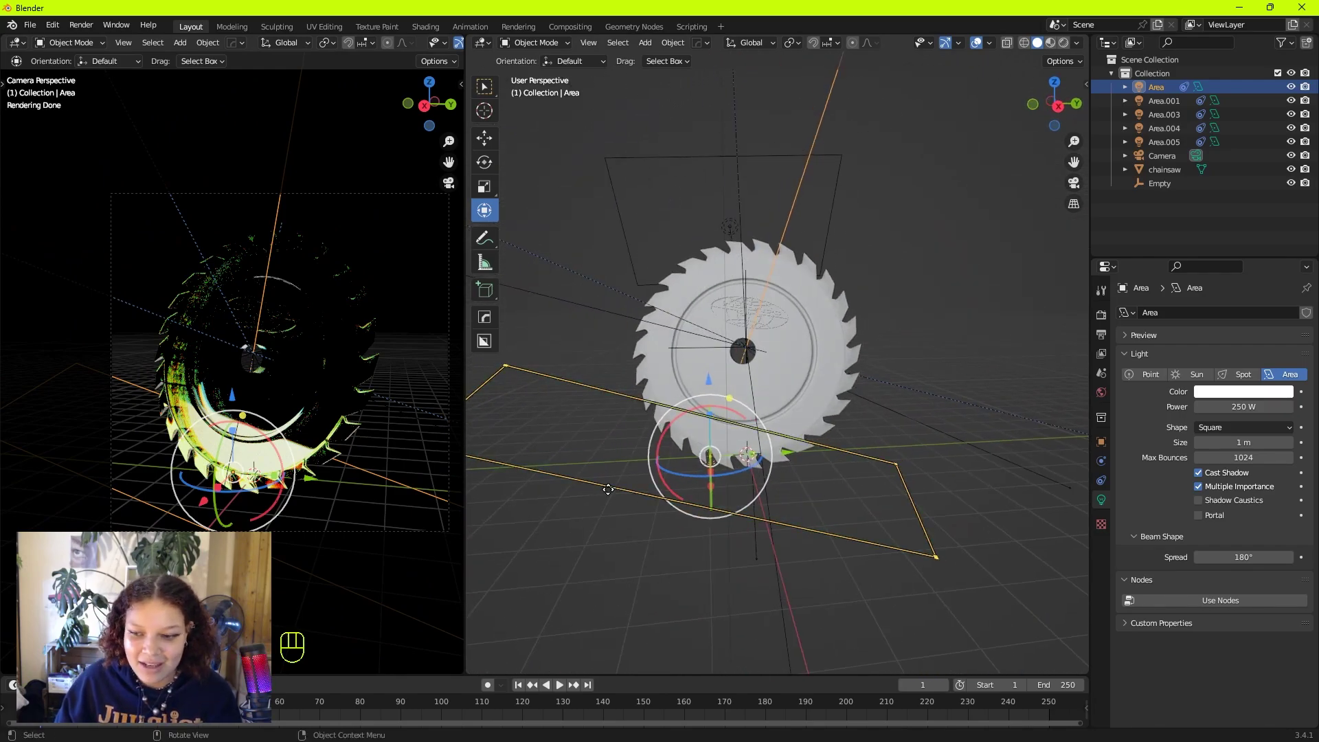
pyautogui.scroll(3, 269, 375)
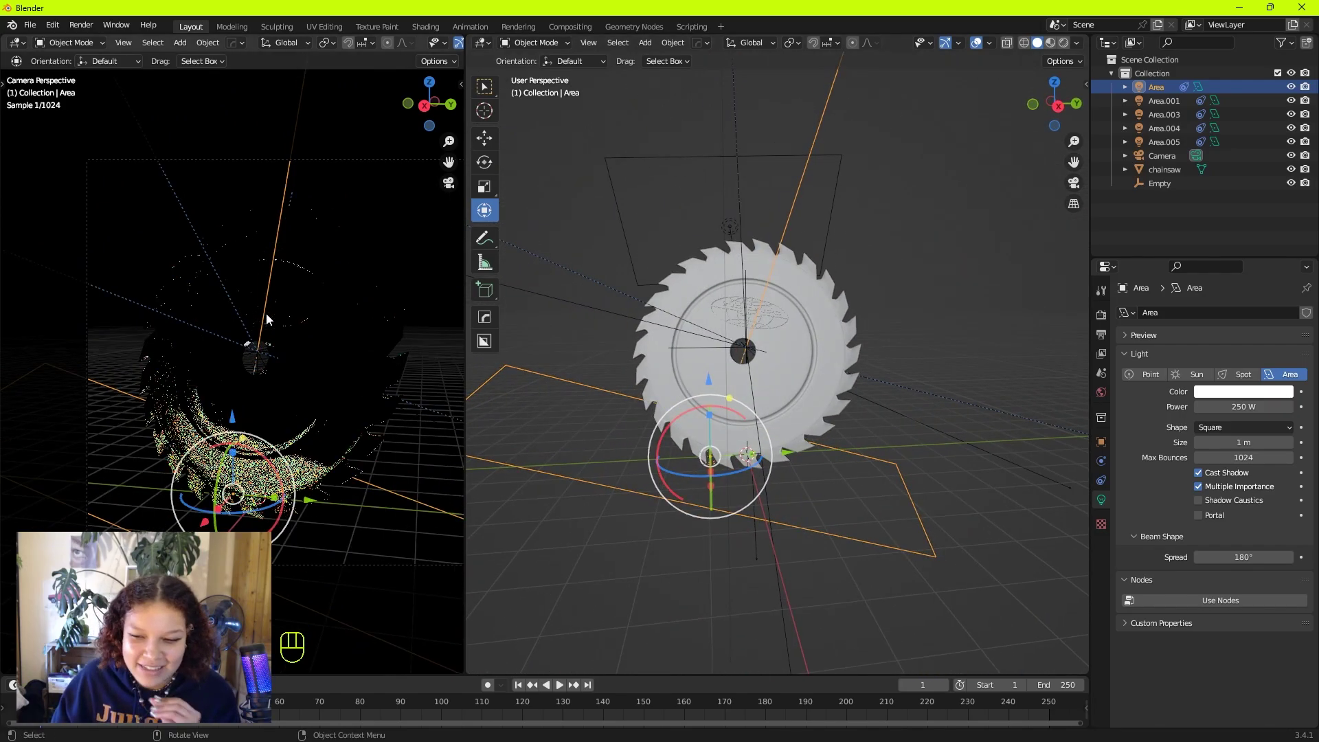
pyautogui.scroll(1, 275, 399)
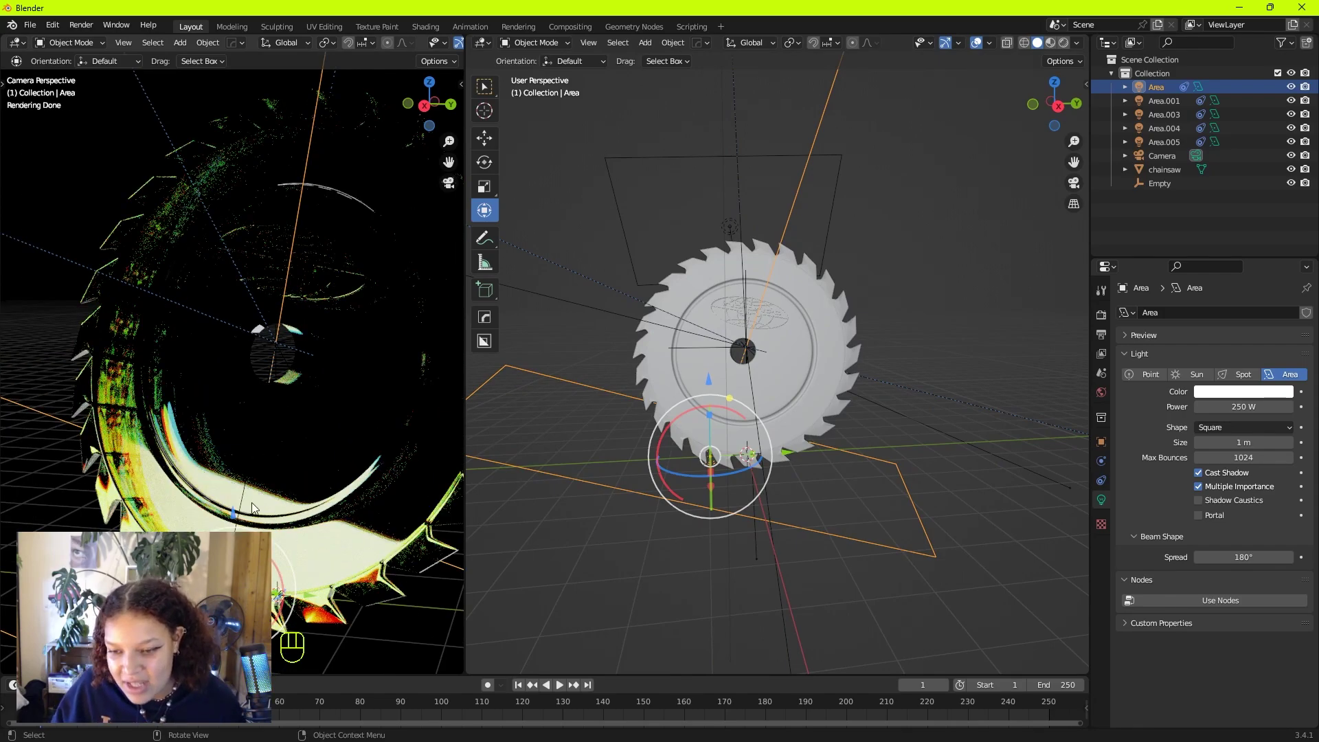
pyautogui.moveTo(728, 546); pyautogui.dragTo(676, 536, button='middle')
# Try moving the Area light beside the saw, undo it, and rotate the light instead
pyautogui.press('g')
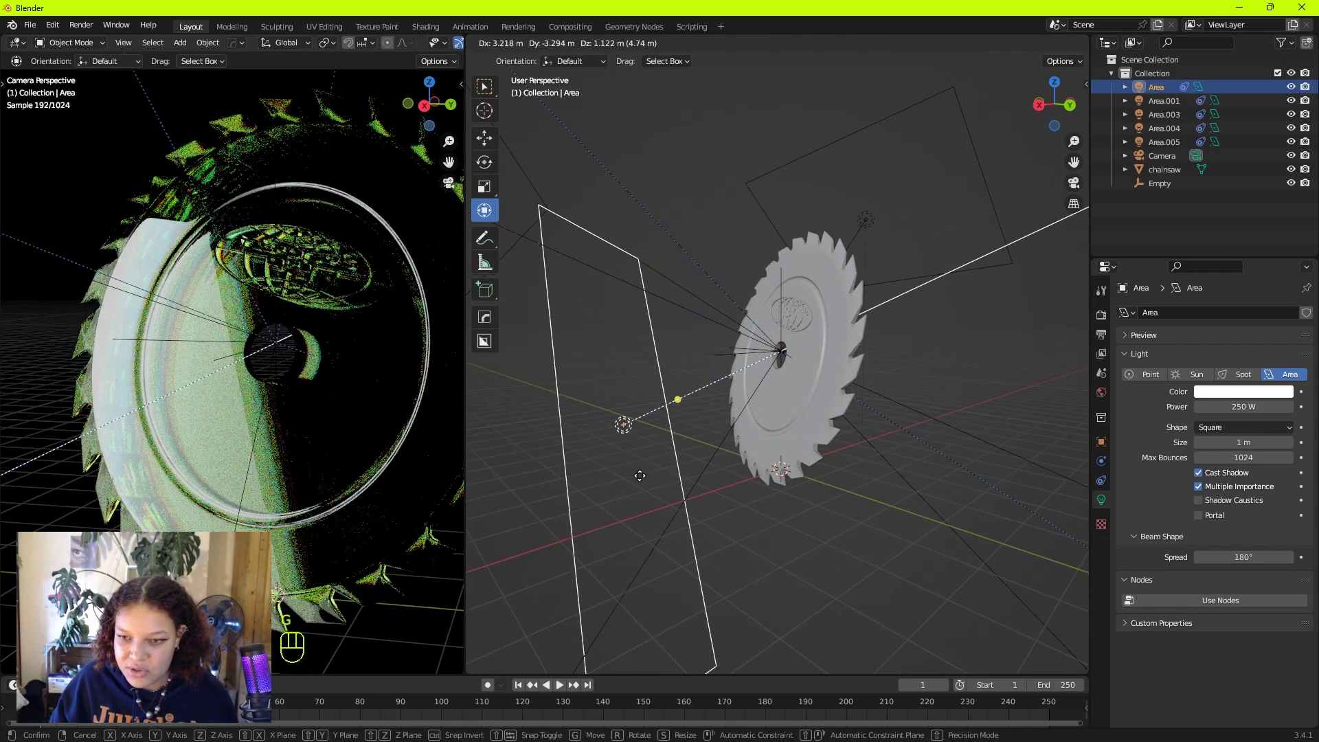
pyautogui.click(510, 493)
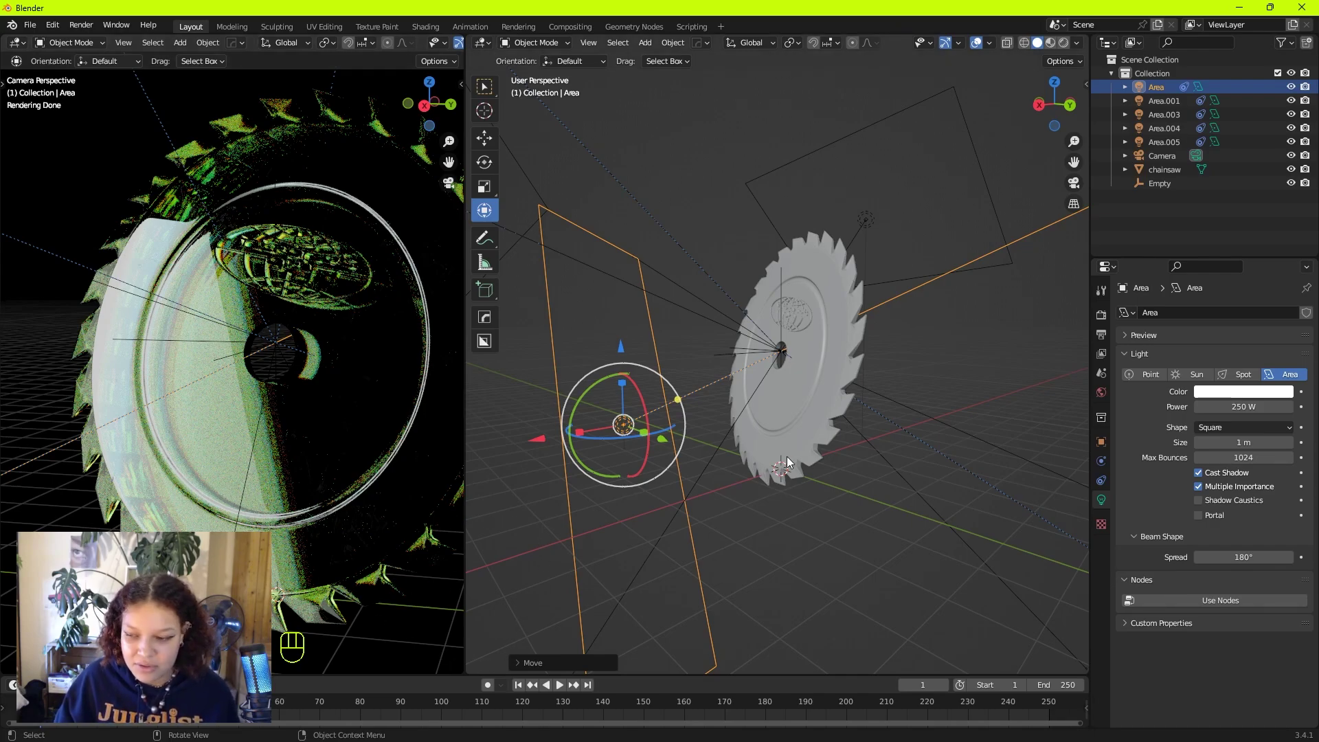
pyautogui.press('g')
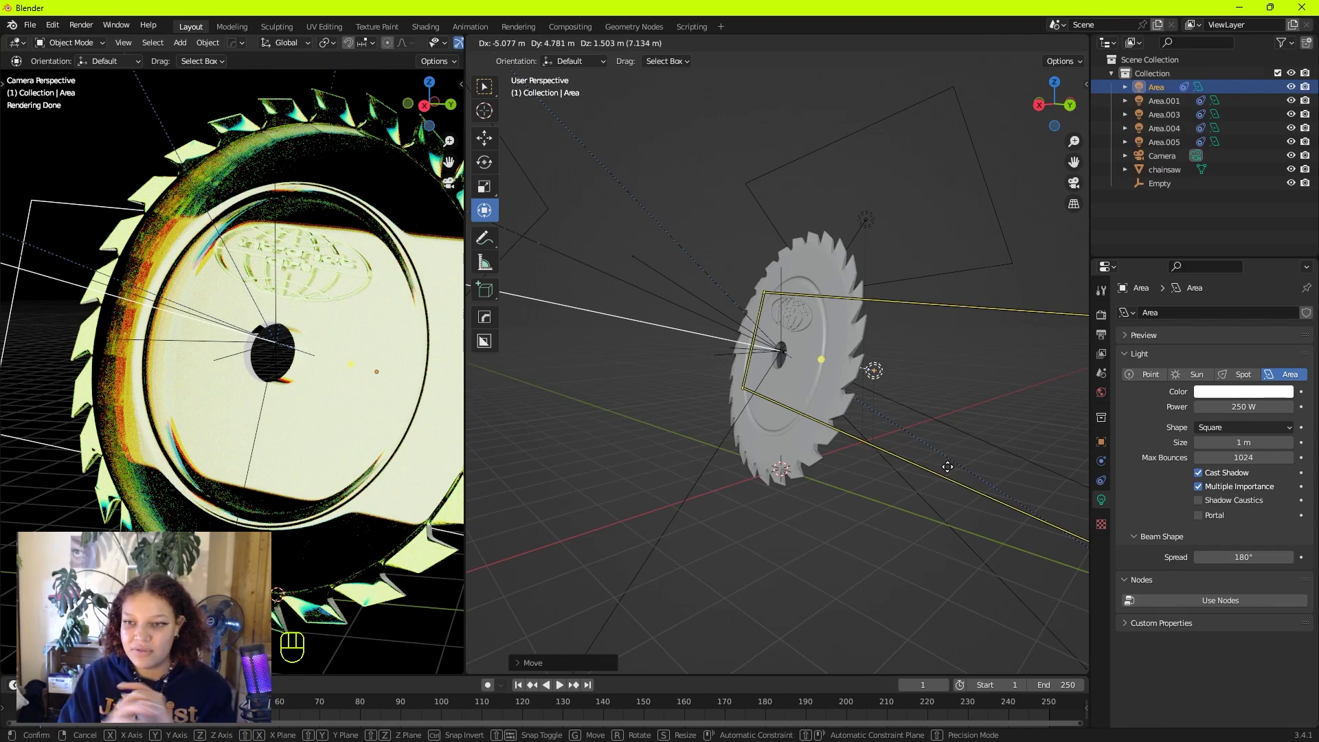
pyautogui.click(948, 466)
pyautogui.hotkey('ctrl', 'z')
pyautogui.hotkey('ctrl', 'z')
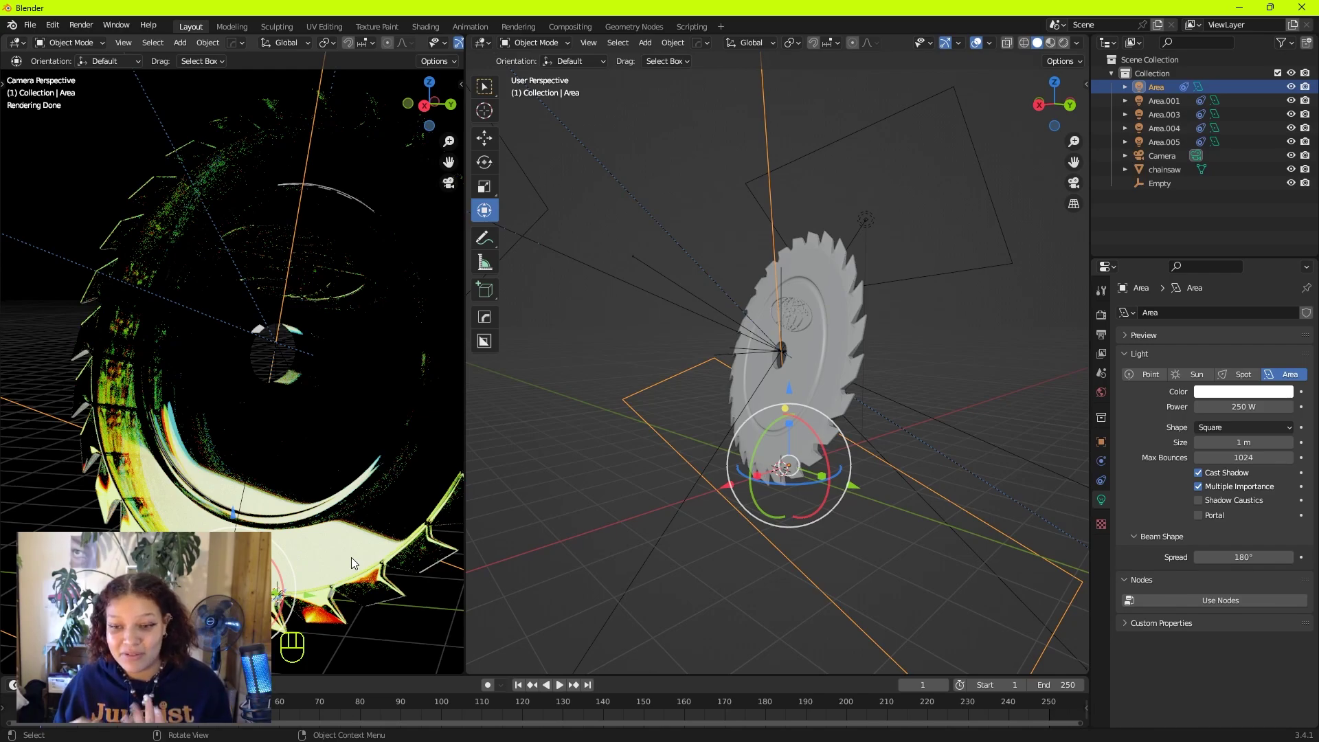
pyautogui.press('r')
pyautogui.click(407, 554)
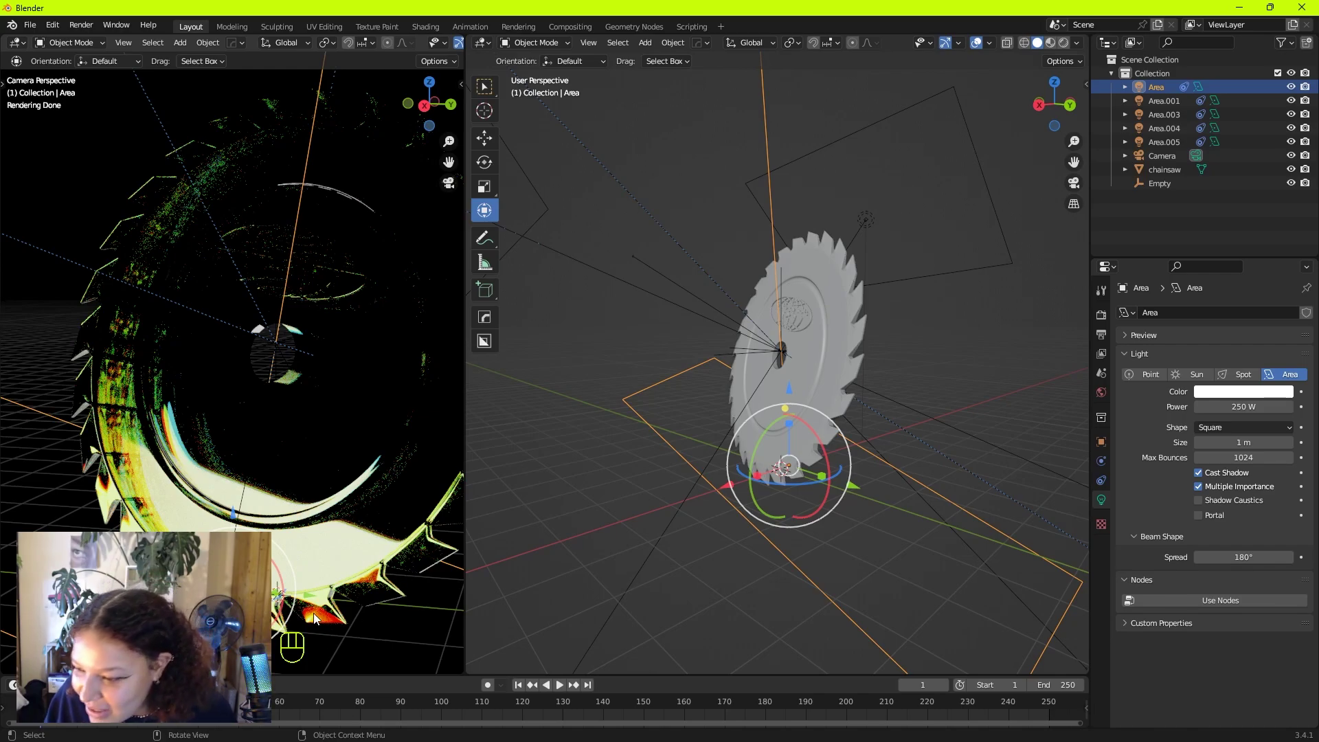
# Duplicate the upper-right area light to create Area.002
pyautogui.click(803, 368)
pyautogui.moveTo(698, 346); pyautogui.dragTo(678, 434, button='middle')
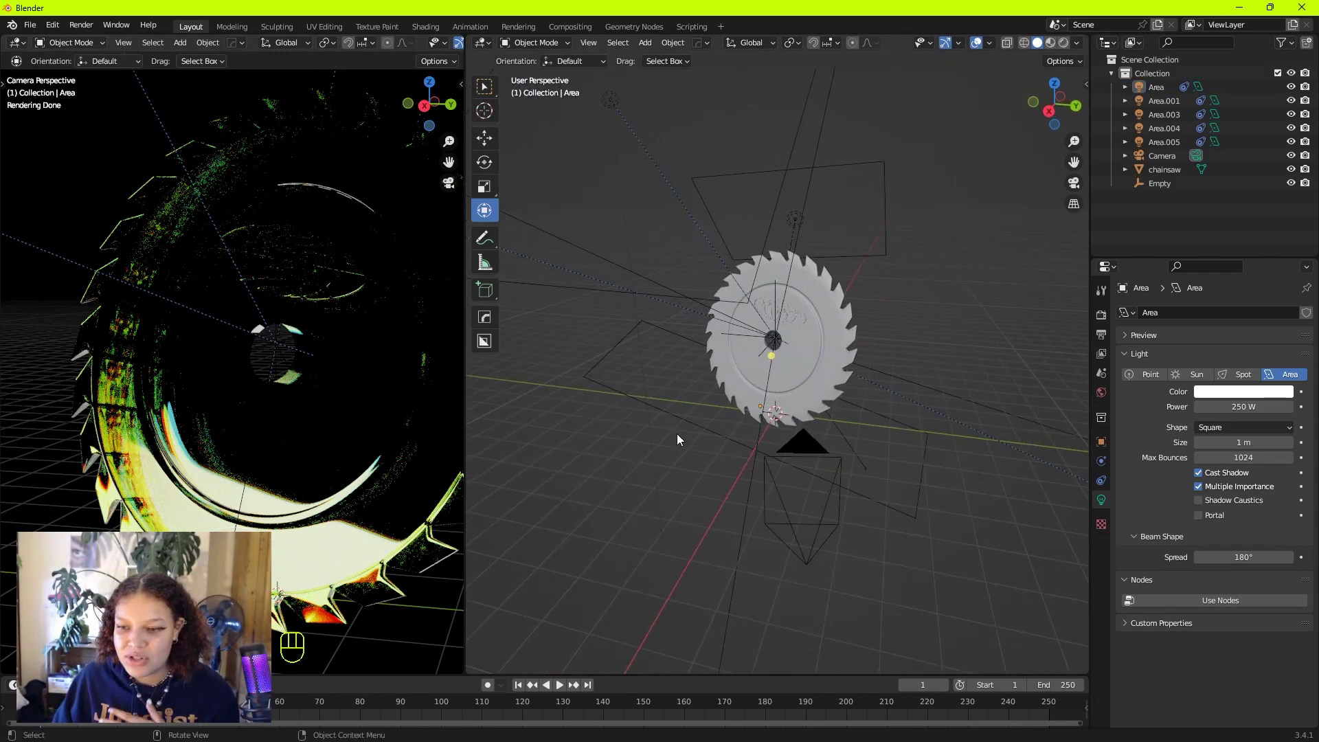
pyautogui.click(679, 429)
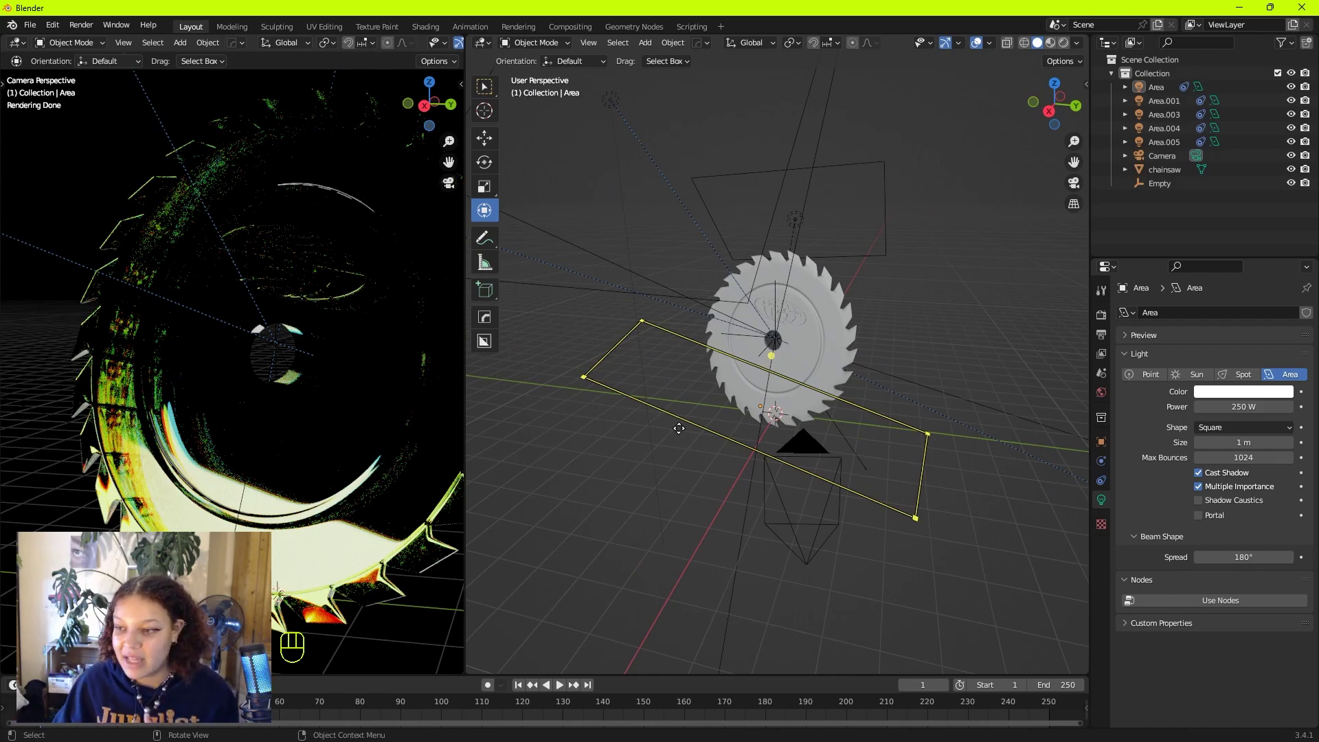
pyautogui.moveTo(723, 290); pyautogui.dragTo(694, 294, button='middle')
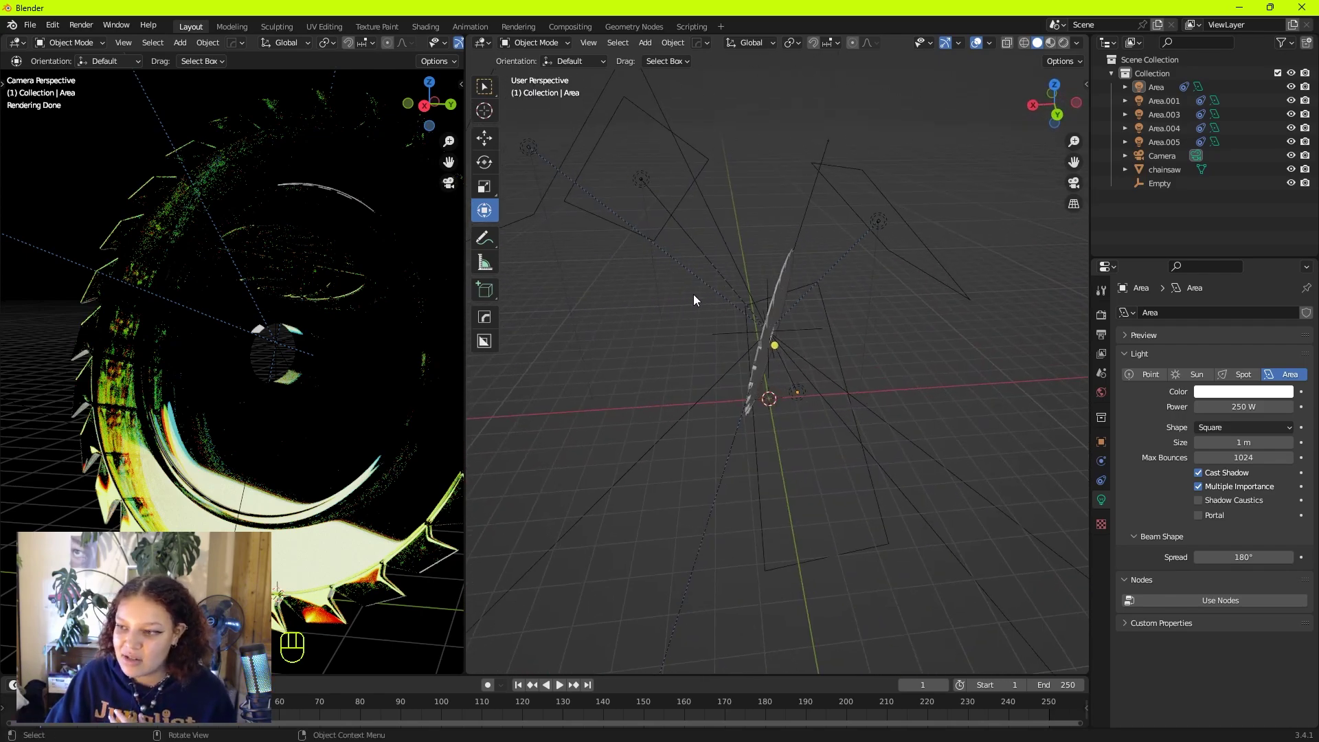
pyautogui.click(863, 208)
pyautogui.hotkey('shift', 'd')
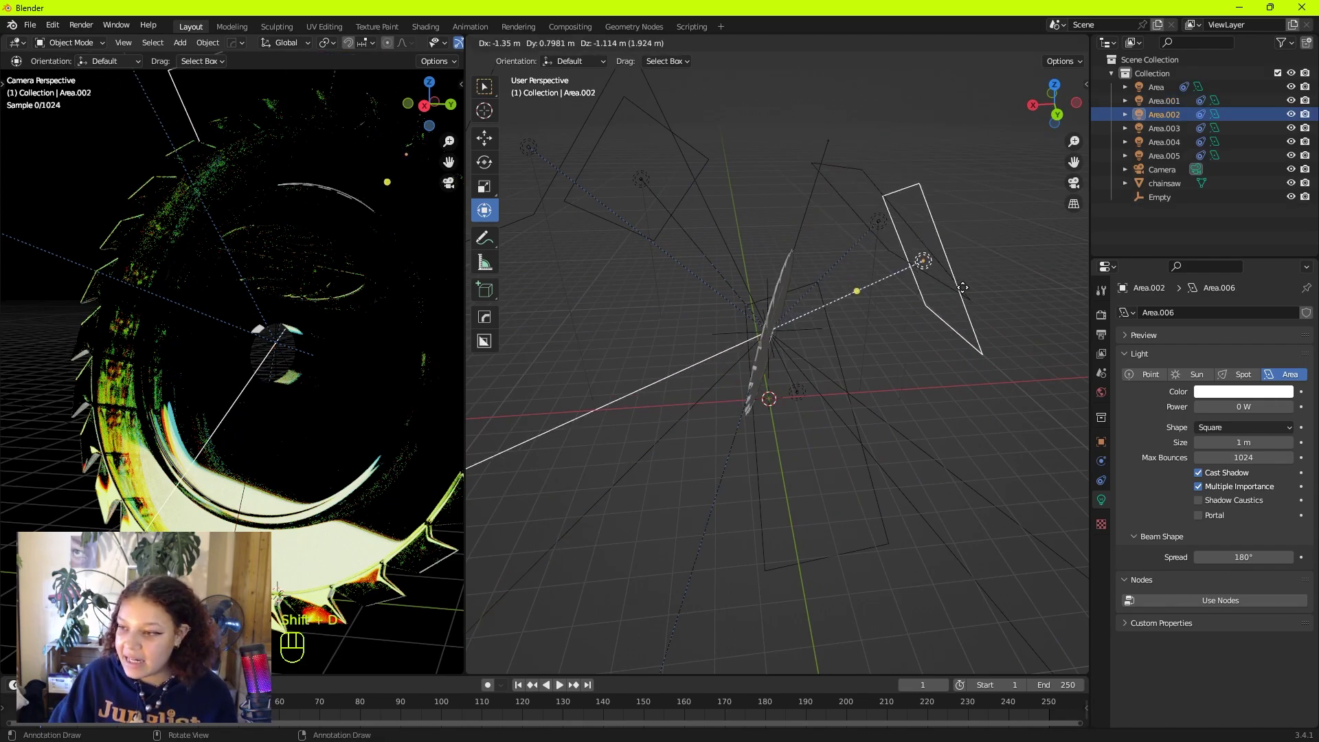
# Place the duplicated light, set it to 250 W, then delete it
pyautogui.click(918, 365)
pyautogui.click(1223, 405)
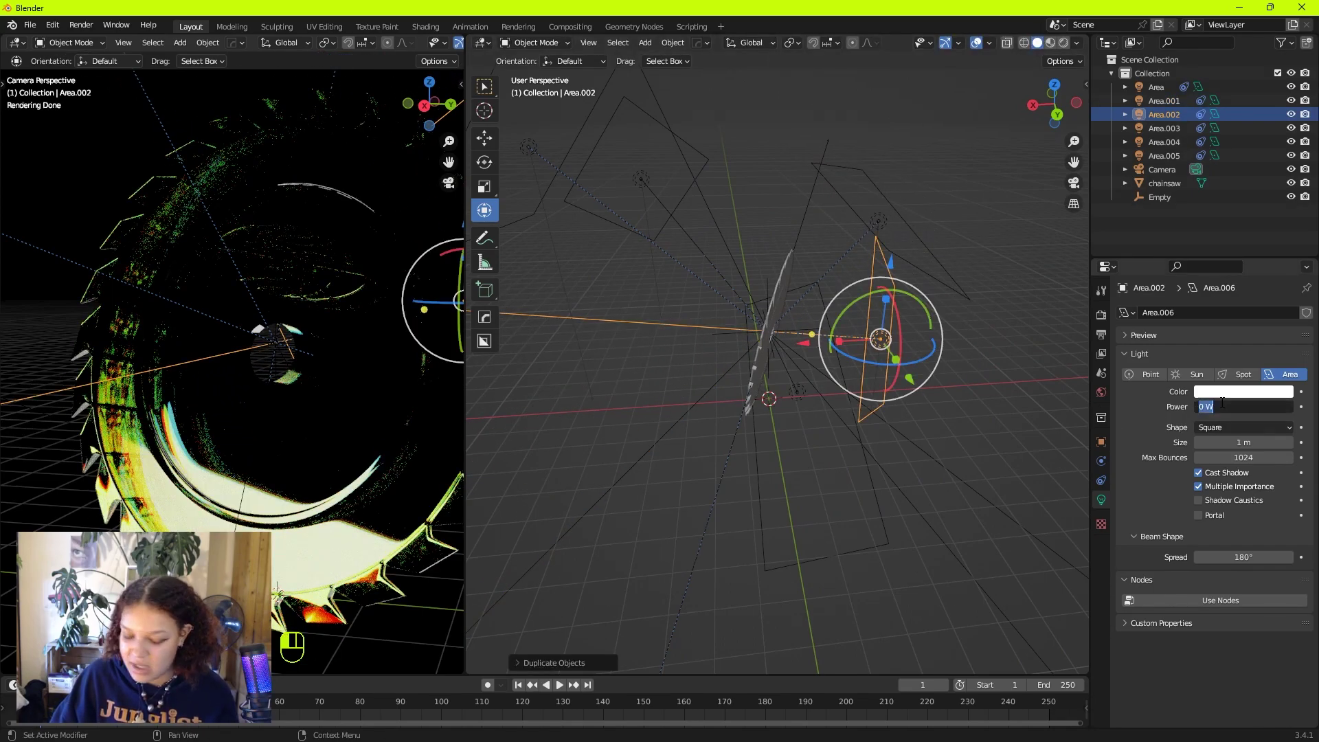
pyautogui.write('250')
pyautogui.press('Return')
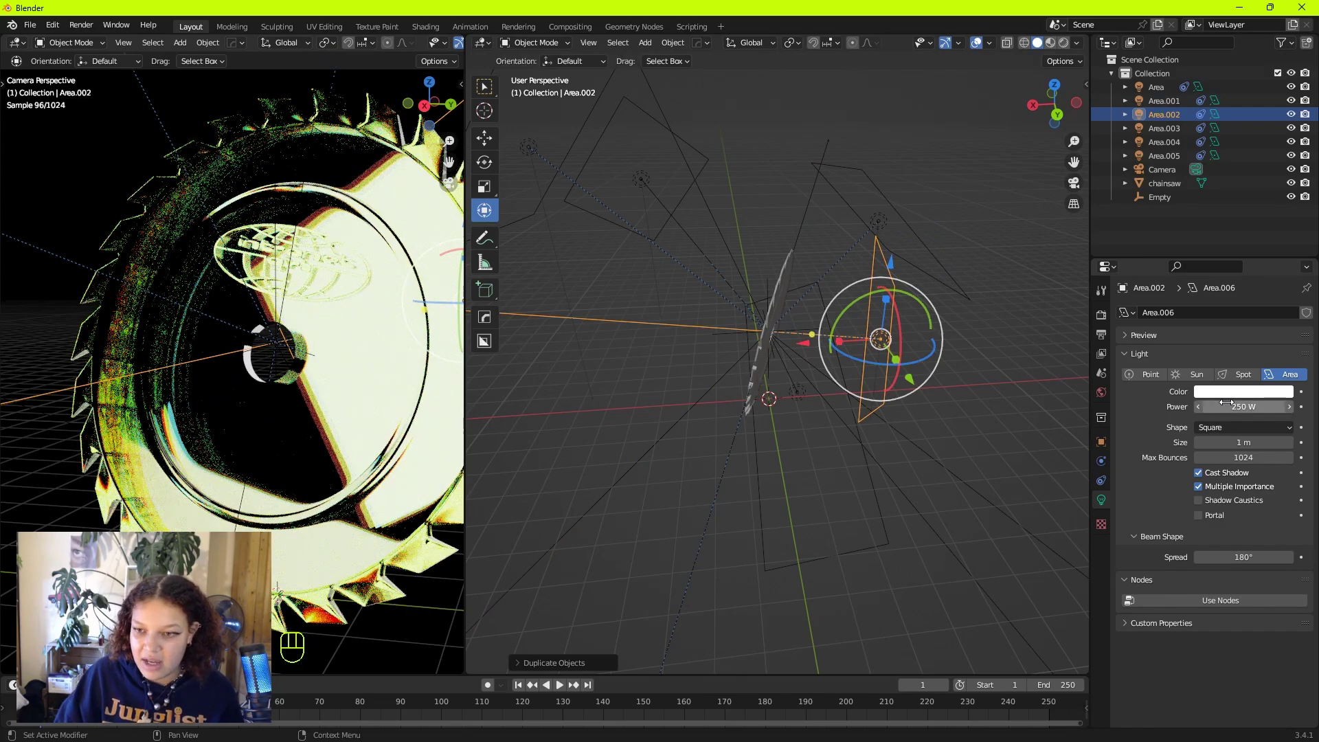
pyautogui.scroll(-3, 261, 244)
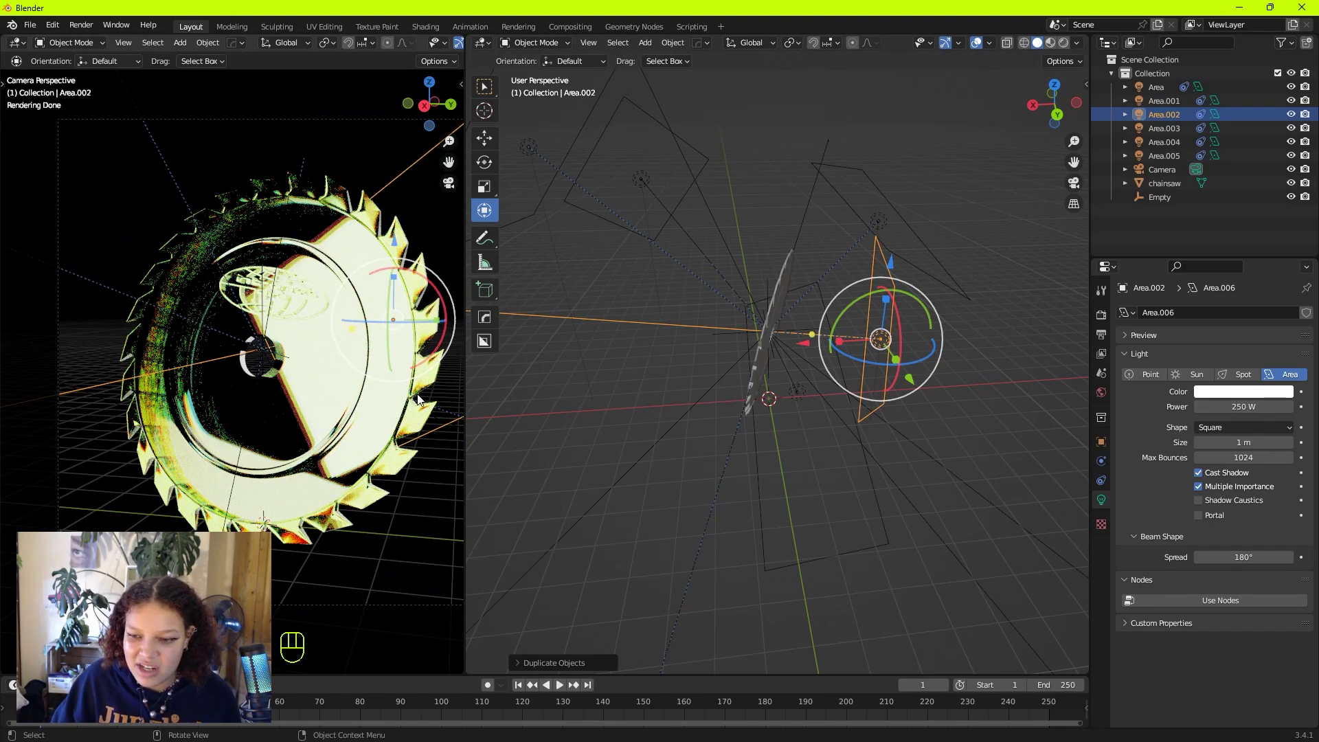
pyautogui.moveTo(936, 345); pyautogui.dragTo(918, 312, button='middle')
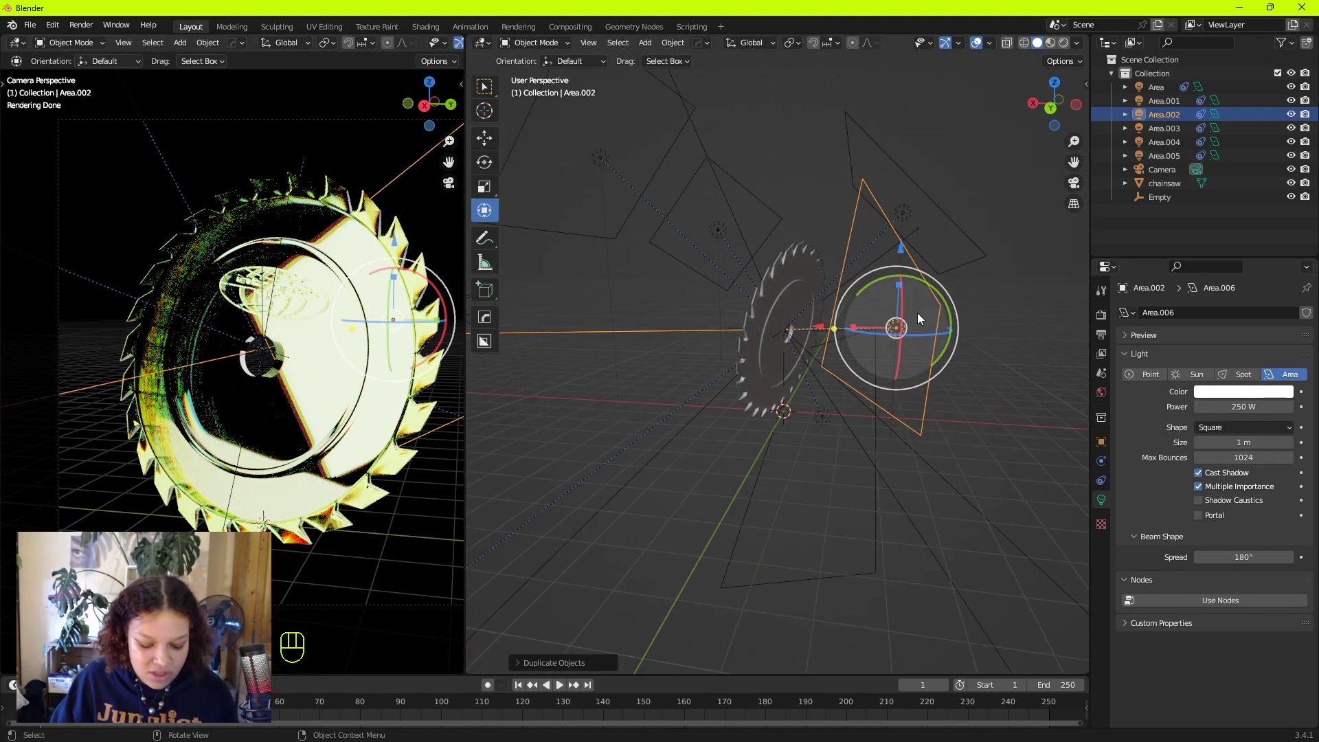
pyautogui.press('x')
pyautogui.click(917, 312)
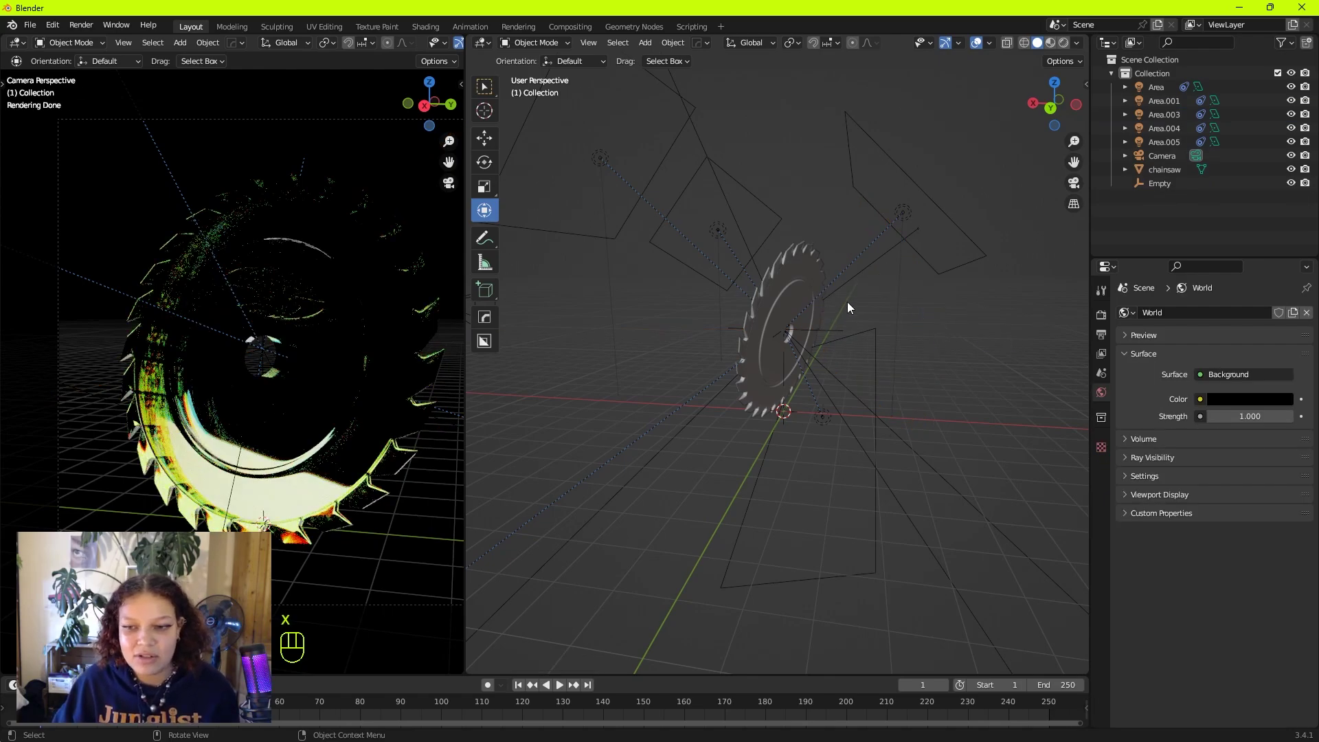
# Set the Area.001 light's power to 250 W
pyautogui.click(904, 210)
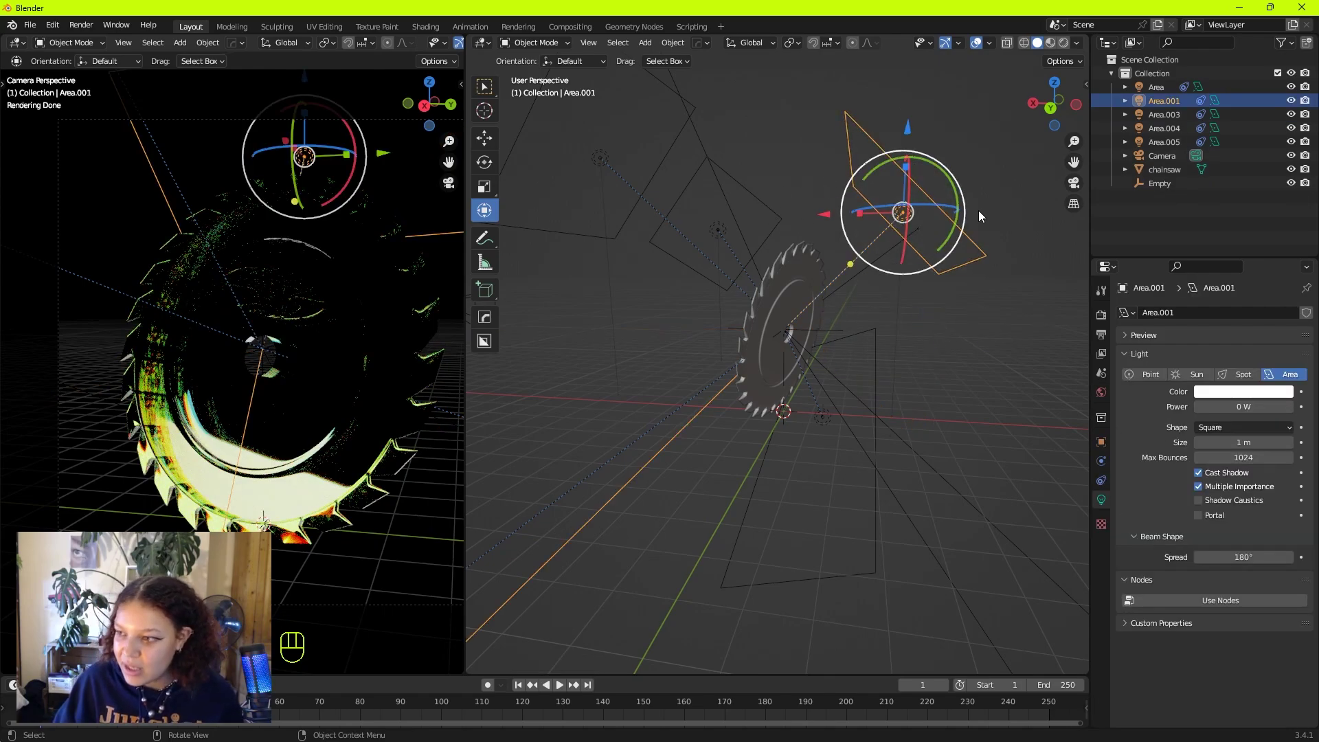
pyautogui.click(1238, 407)
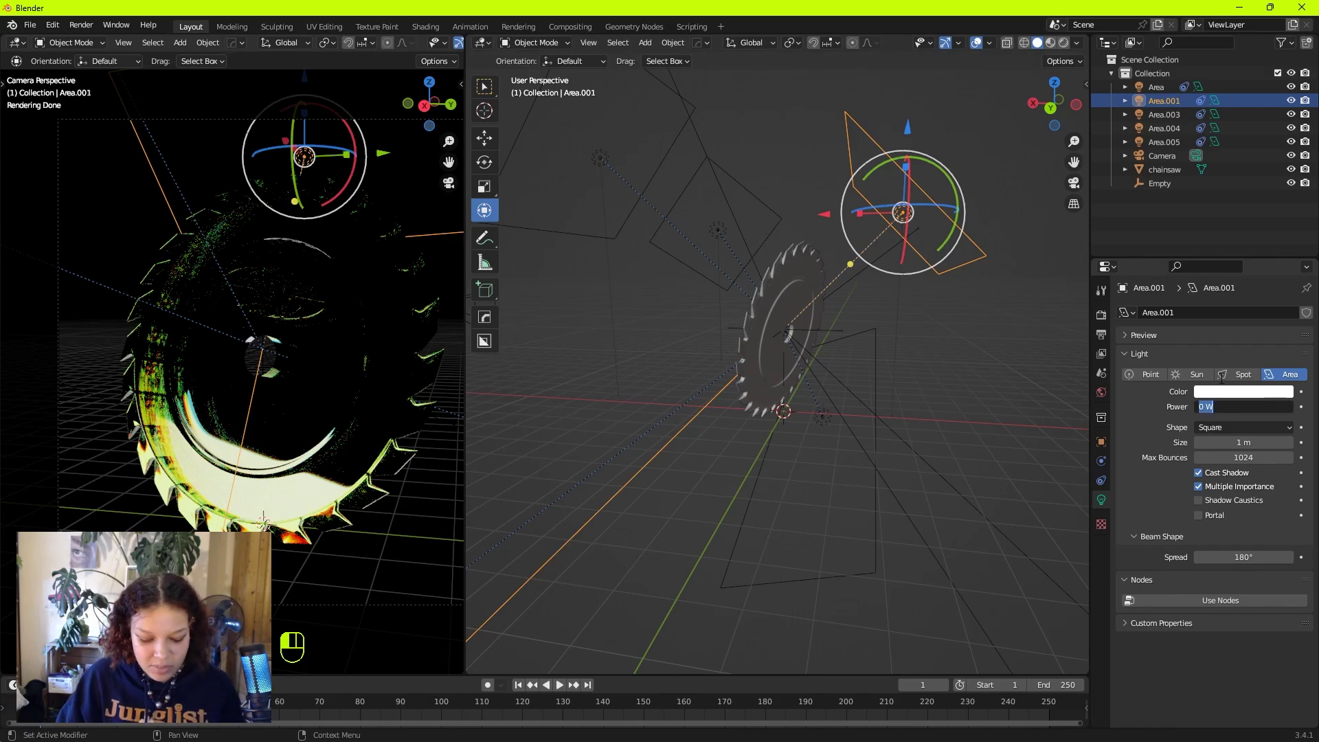
pyautogui.write('250')
pyautogui.press('Return')
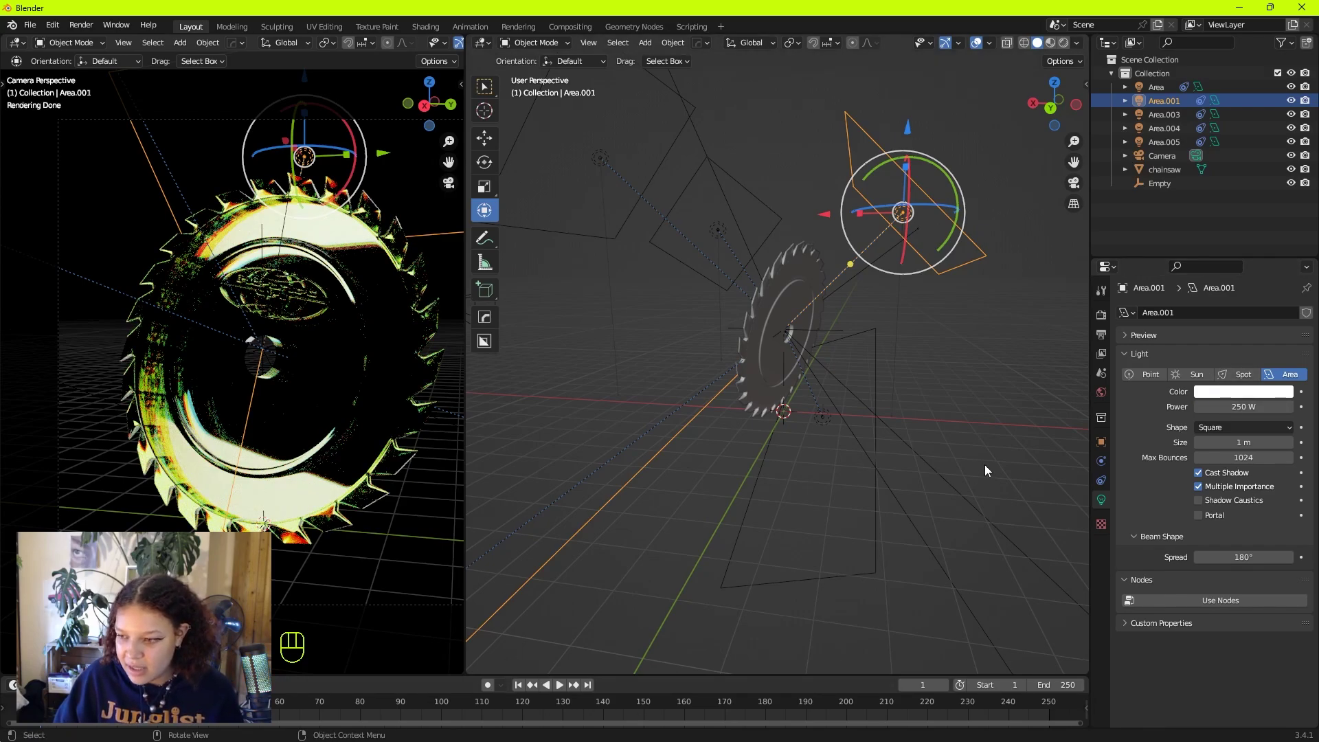
# Raise the Area light below the saw to 300 W and reselect Area.001
pyautogui.click(843, 557)
pyautogui.click(844, 558)
pyautogui.click(1232, 408)
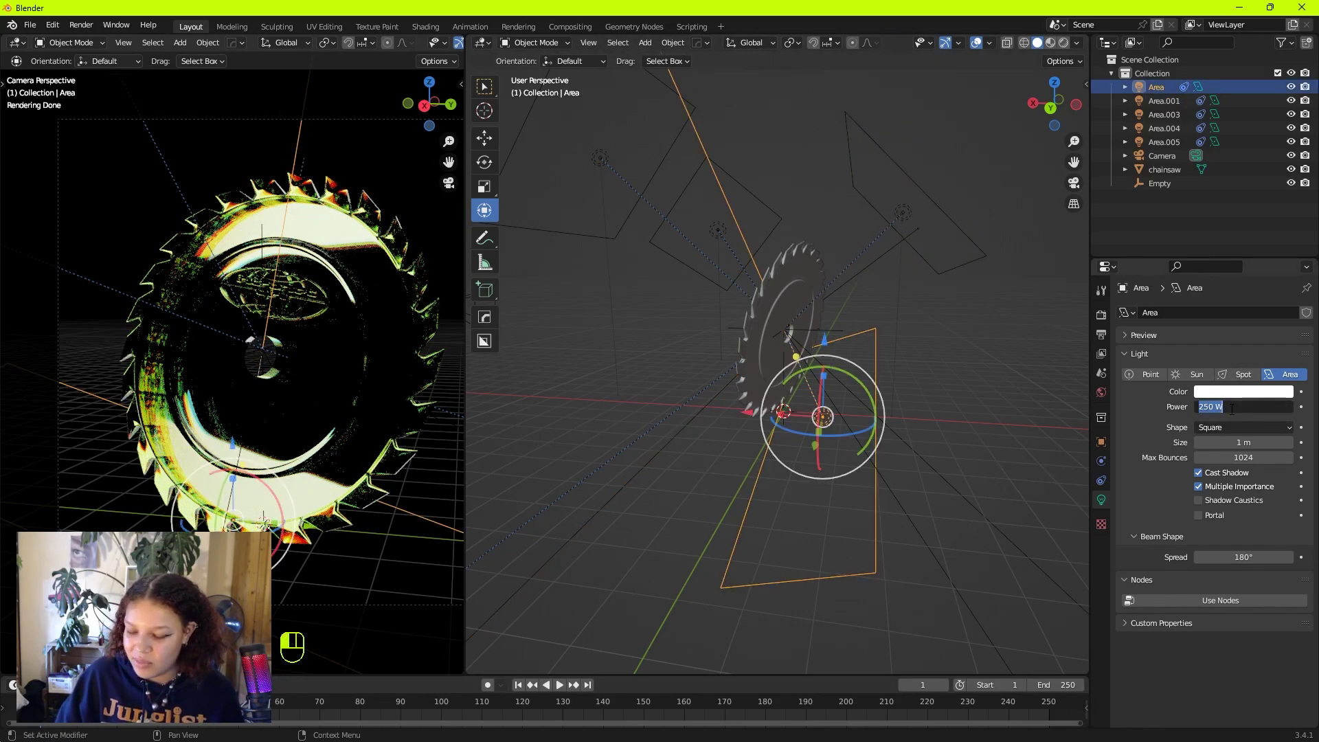
pyautogui.write('30')
pyautogui.press('Return')
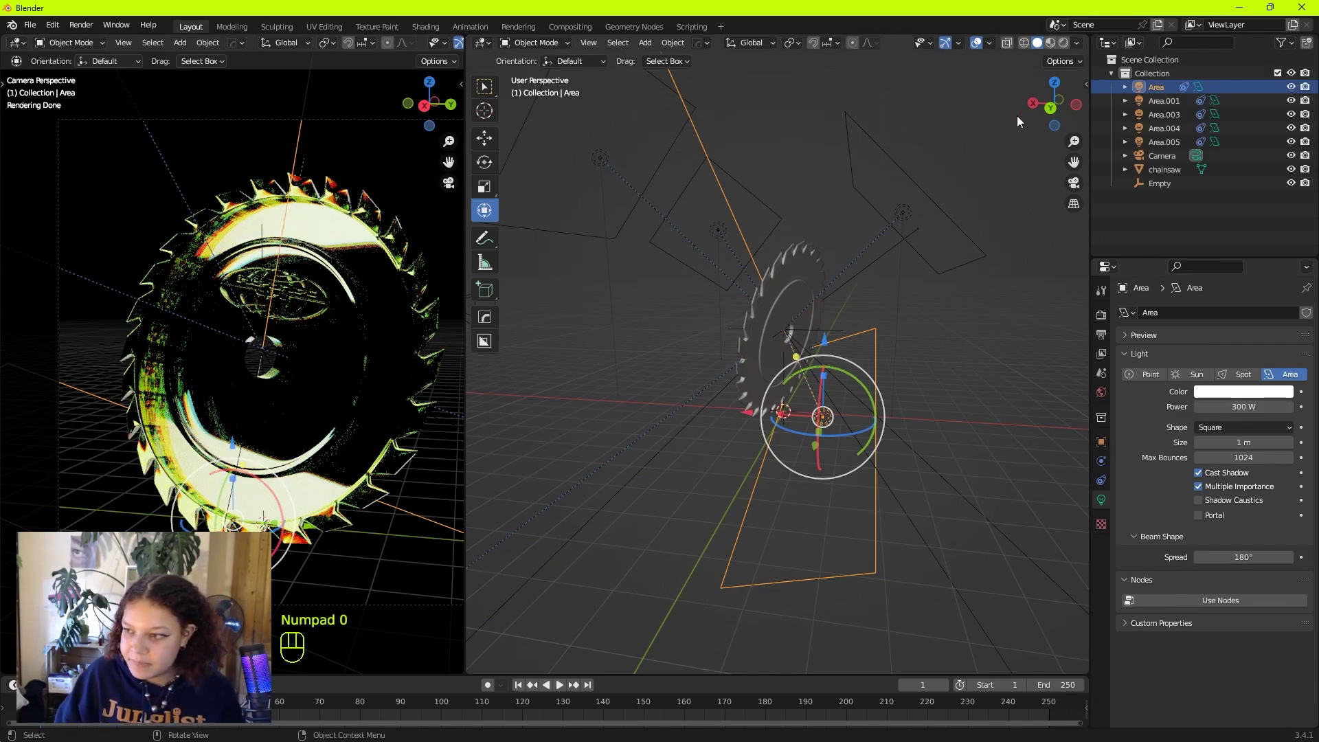
pyautogui.click(917, 217)
# Return to camera view and bring the camera closer to the saw blade
pyautogui.moveTo(430, 283); pyautogui.dragTo(271, 309, button='middle')
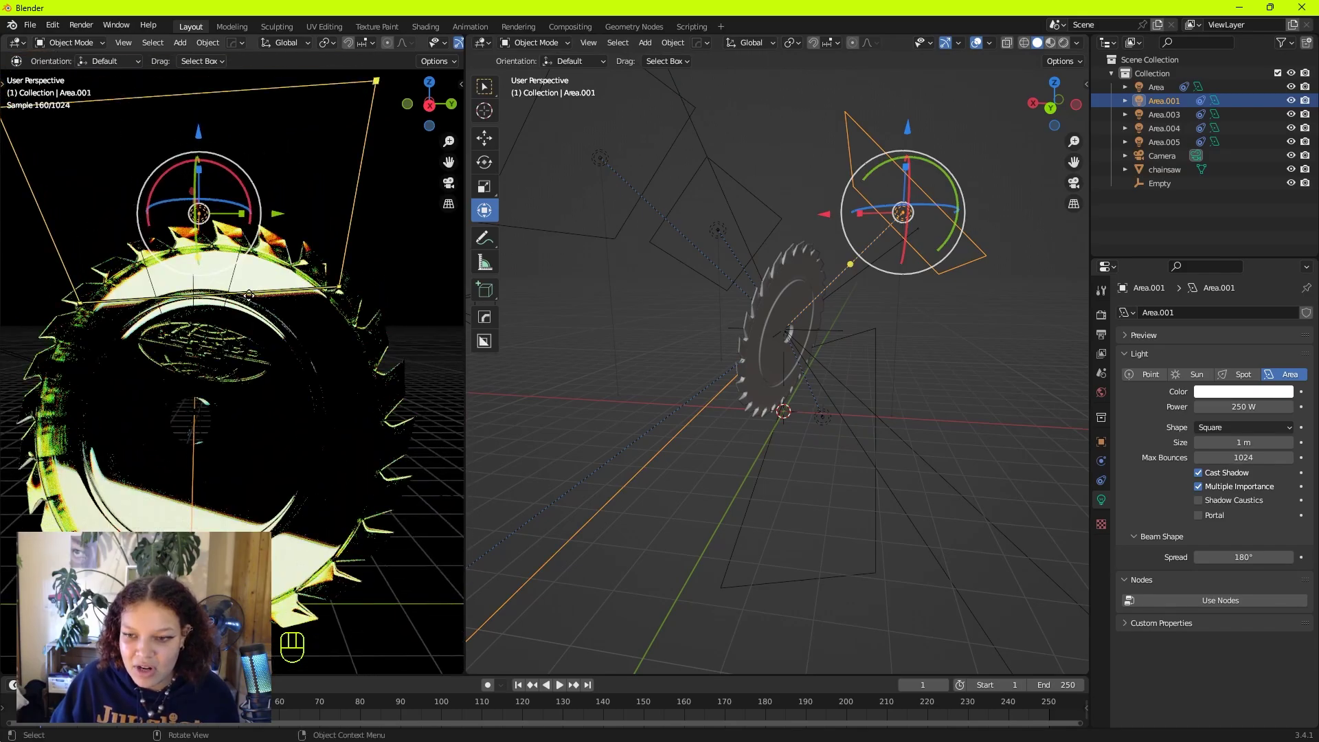
pyautogui.press('KP_0')
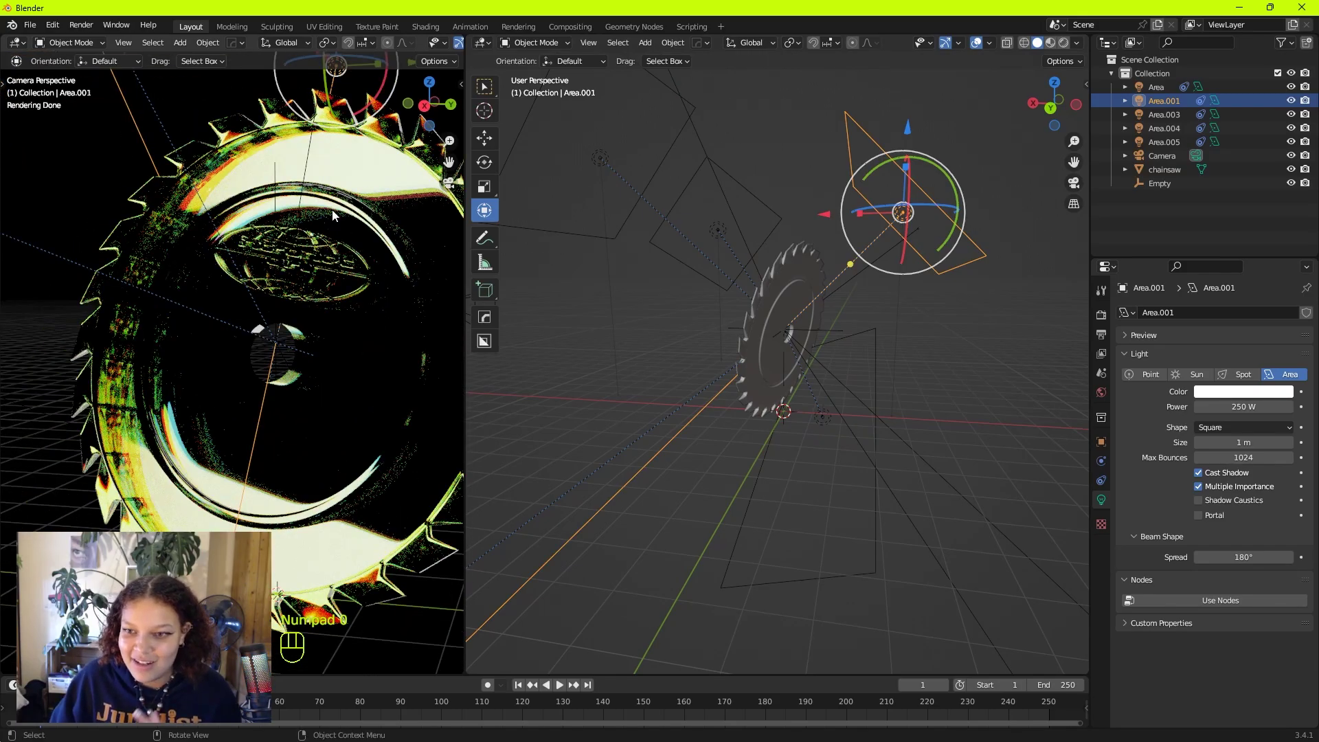
pyautogui.keyDown('ctrl'); pyautogui.moveTo(347, 239); pyautogui.dragTo(383, 229, button='middle'); pyautogui.keyUp('ctrl')
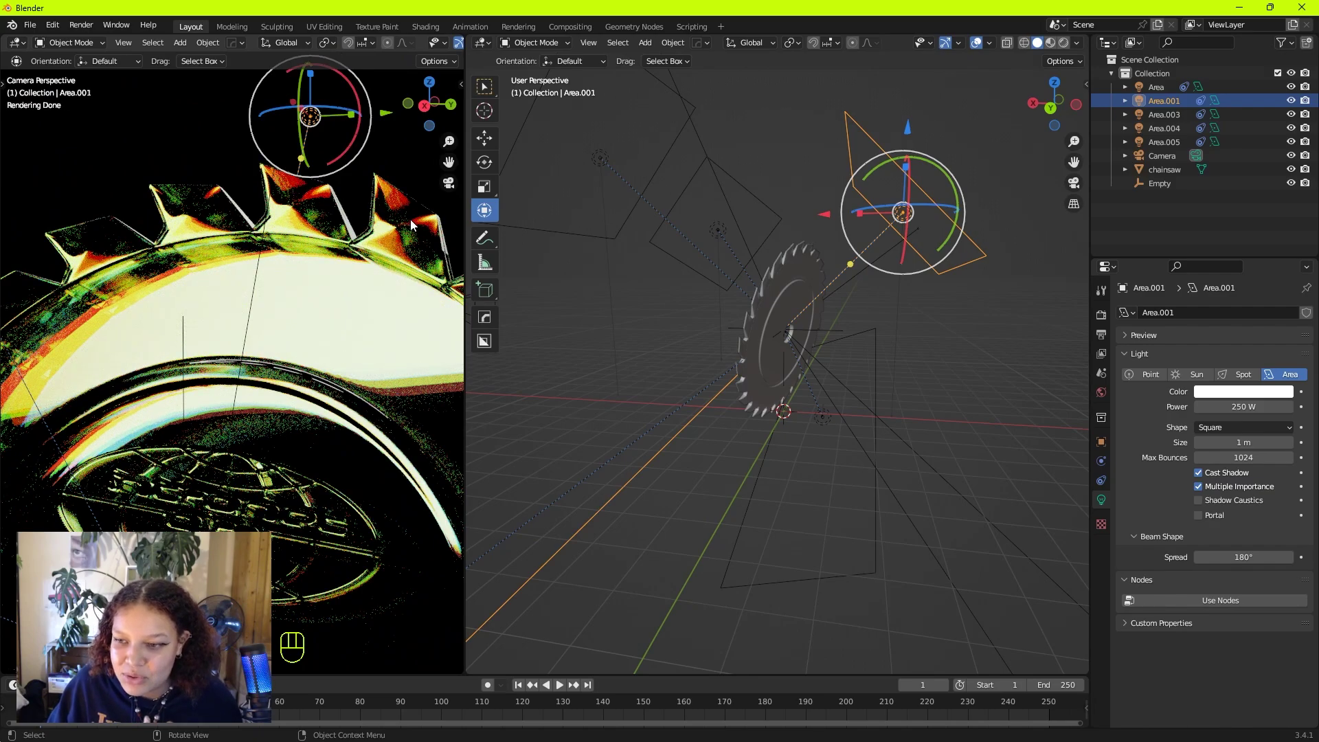
# Try moving the Area.001 light higher, then undo both moves
pyautogui.press('g')
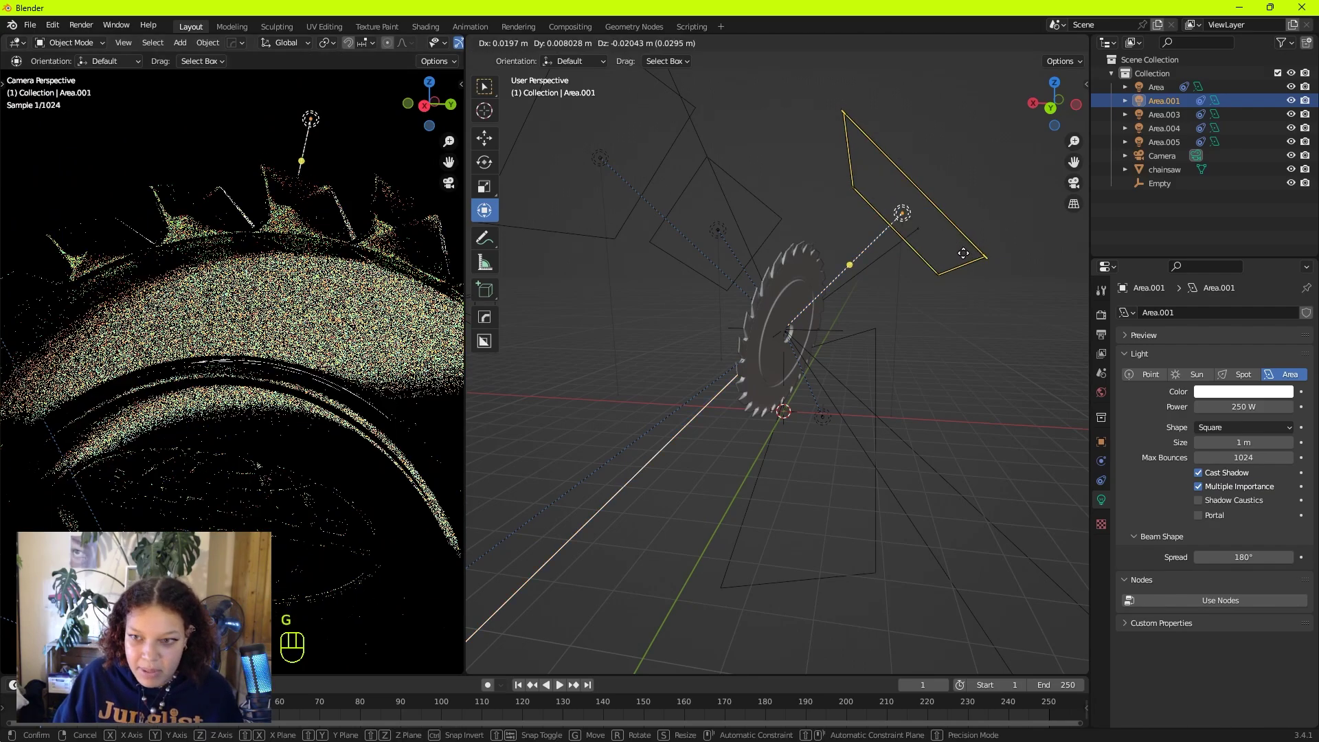
pyautogui.click(947, 317)
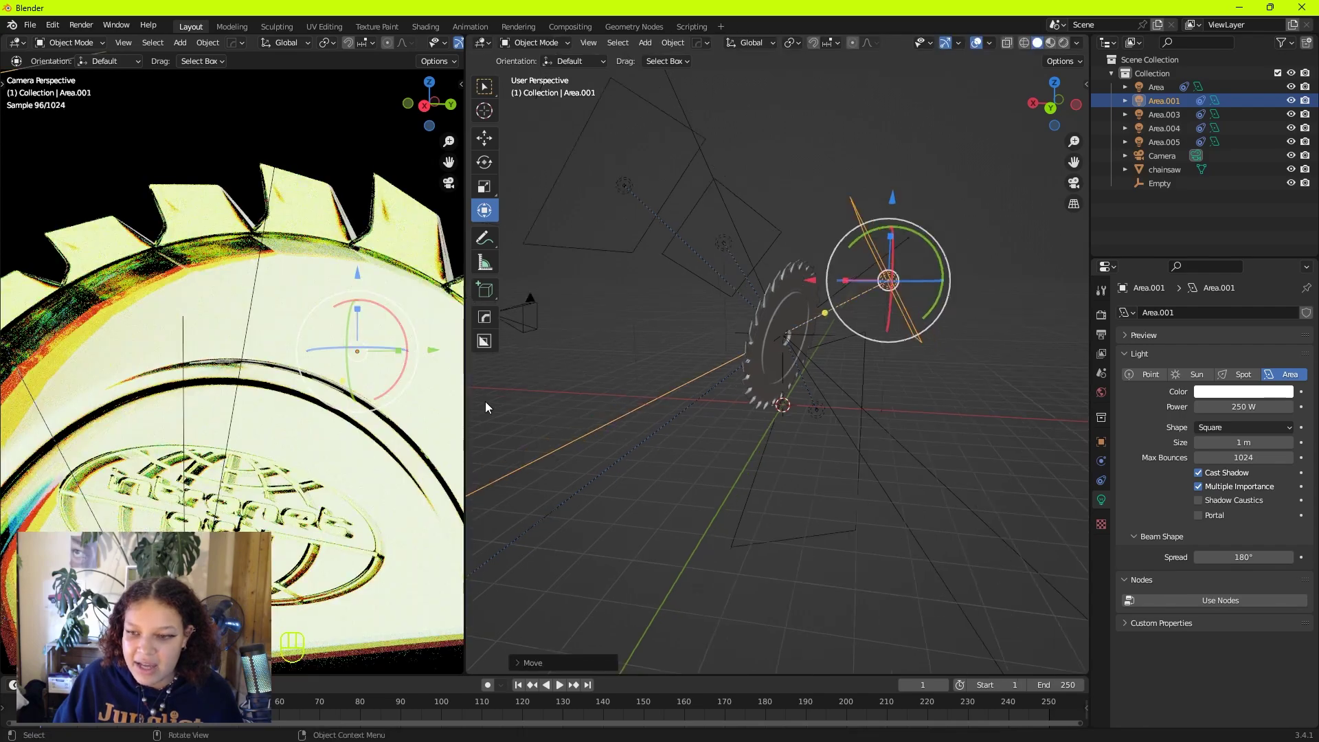
pyautogui.press('g')
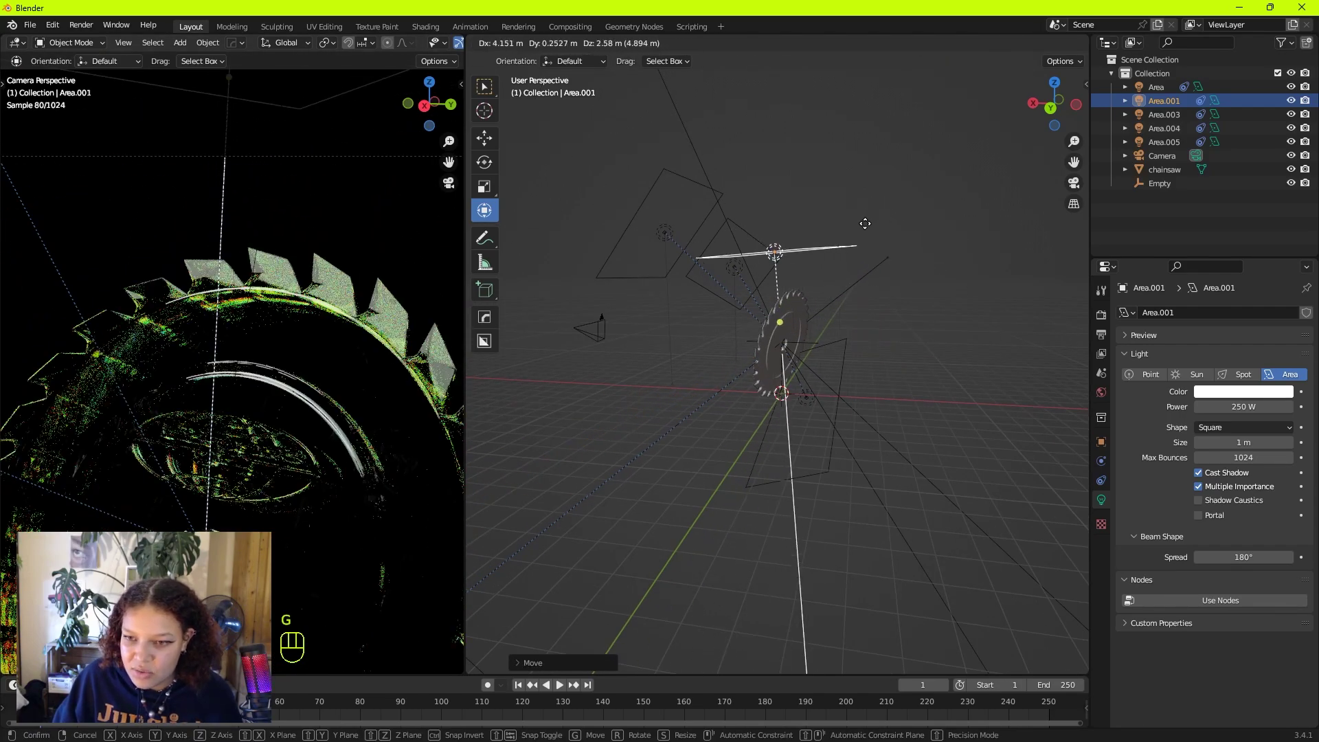
pyautogui.click(863, 221)
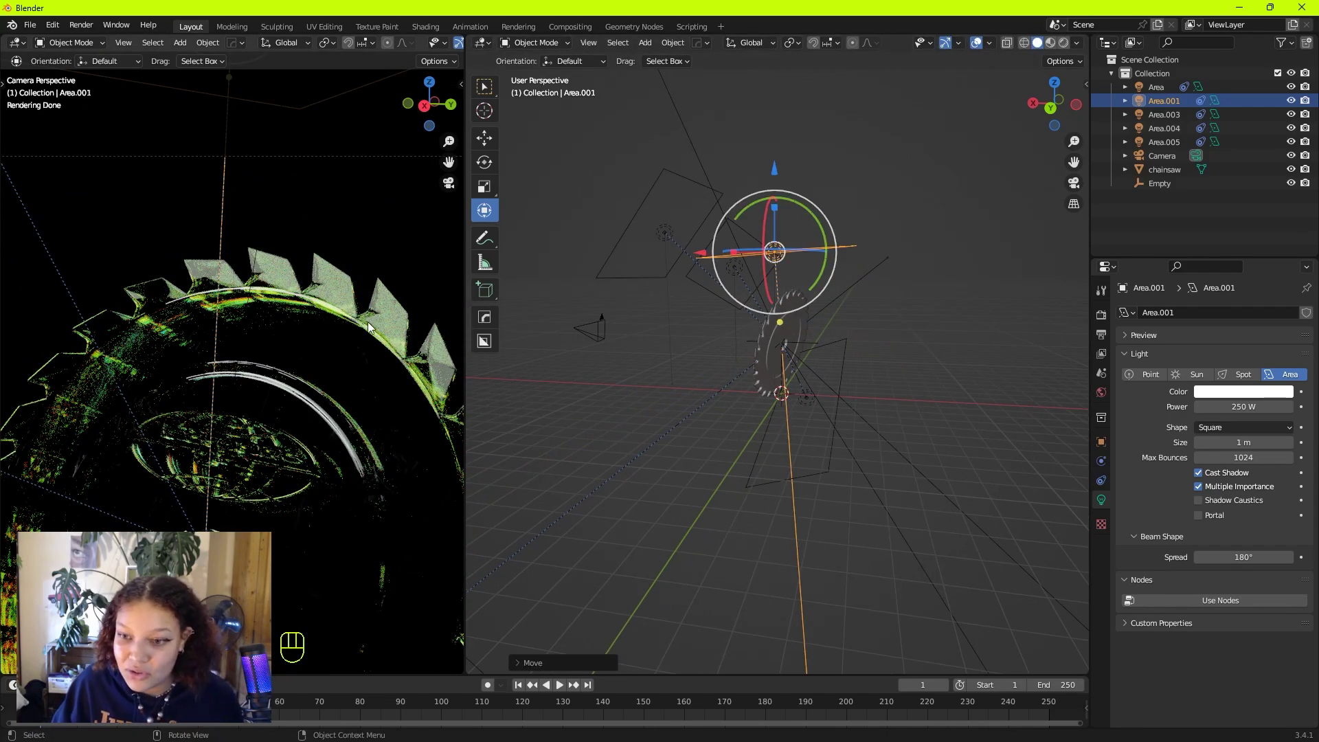
pyautogui.hotkey('ctrl', 'z')
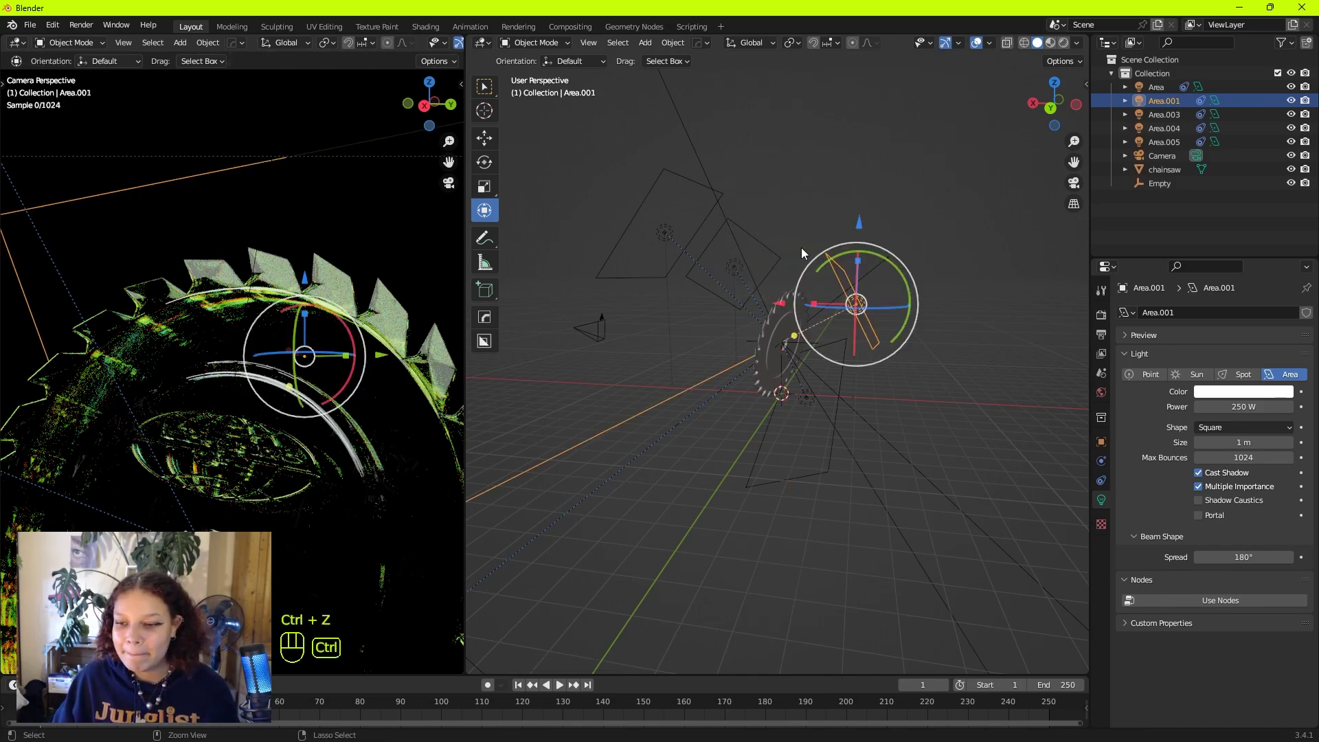
pyautogui.hotkey('ctrl', 'z')
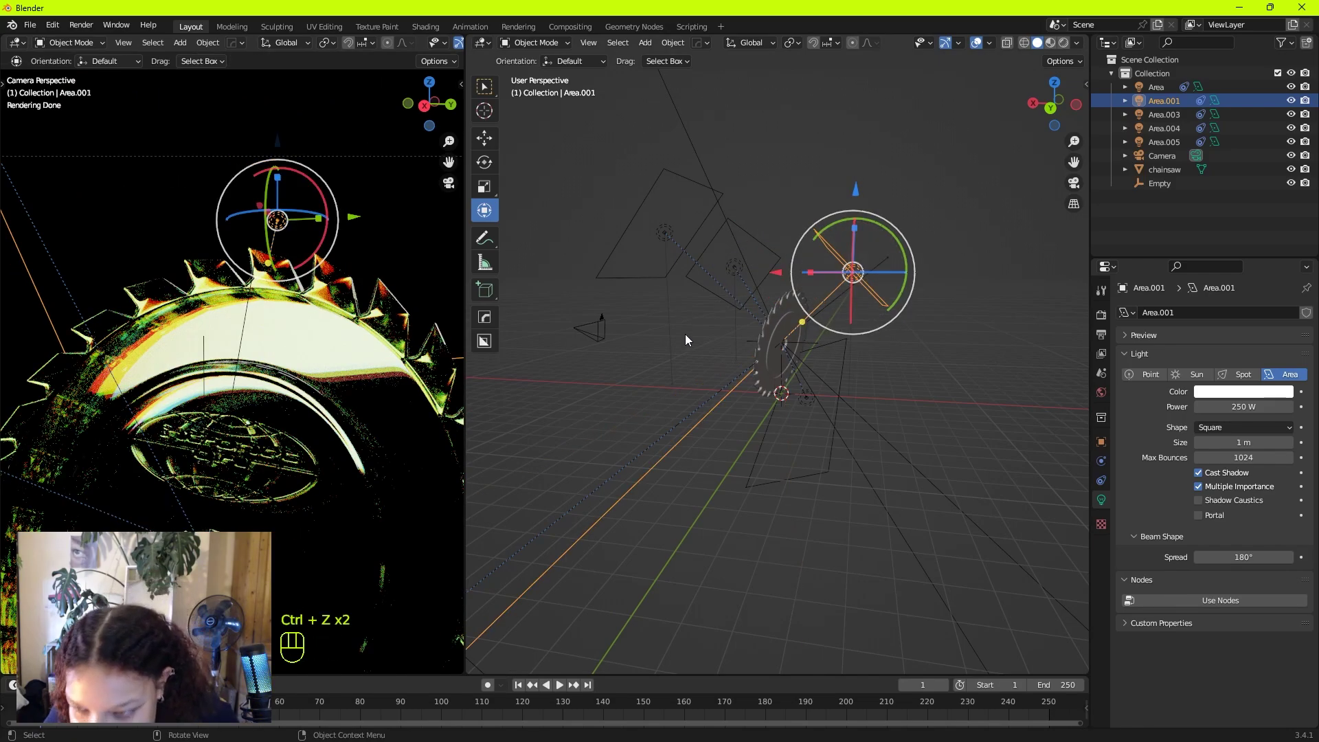
# Select the Area.003 light and zoom in around it
pyautogui.moveTo(746, 345); pyautogui.dragTo(540, 385, button='middle')
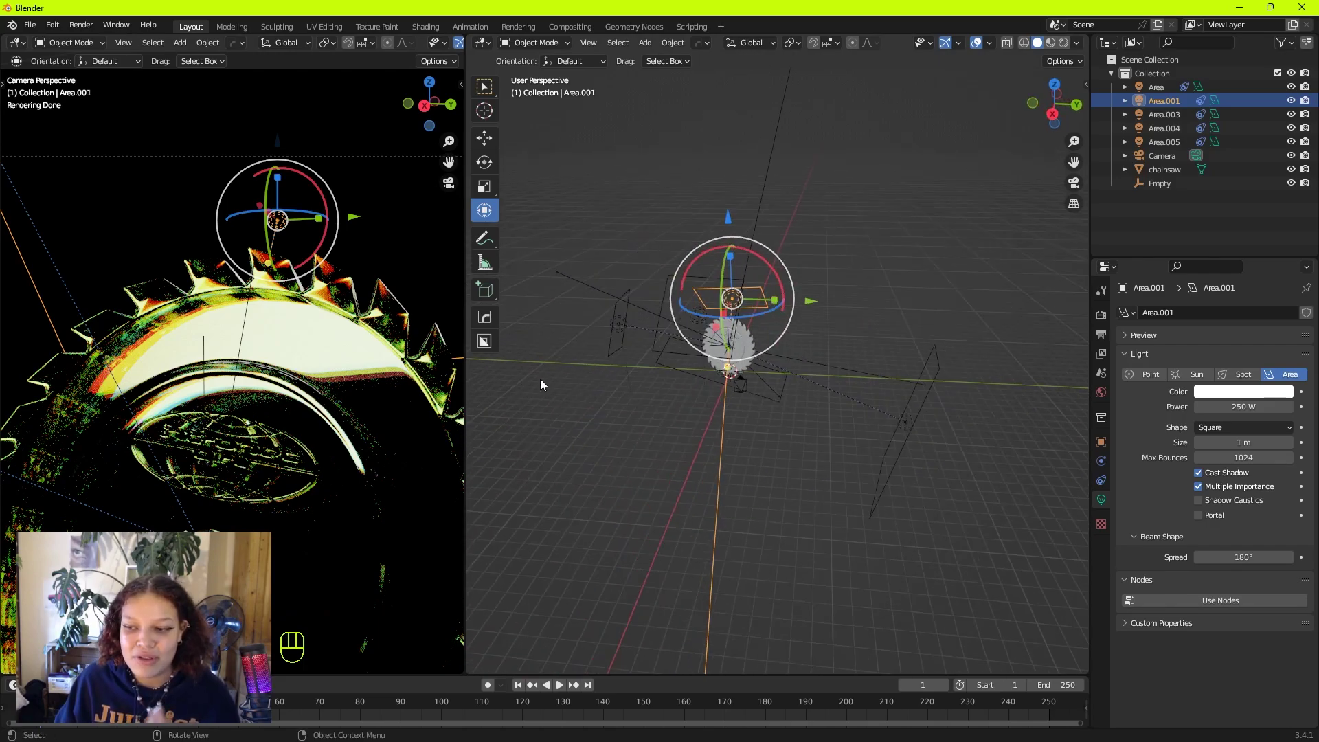
pyautogui.click(617, 338)
pyautogui.moveTo(617, 338); pyautogui.dragTo(667, 333, button='middle')
pyautogui.scroll(2, 686, 406)
pyautogui.scroll(2, 715, 458)
# Set the Area.003 light's power to 250 W
pyautogui.scroll(-3, 633, 327)
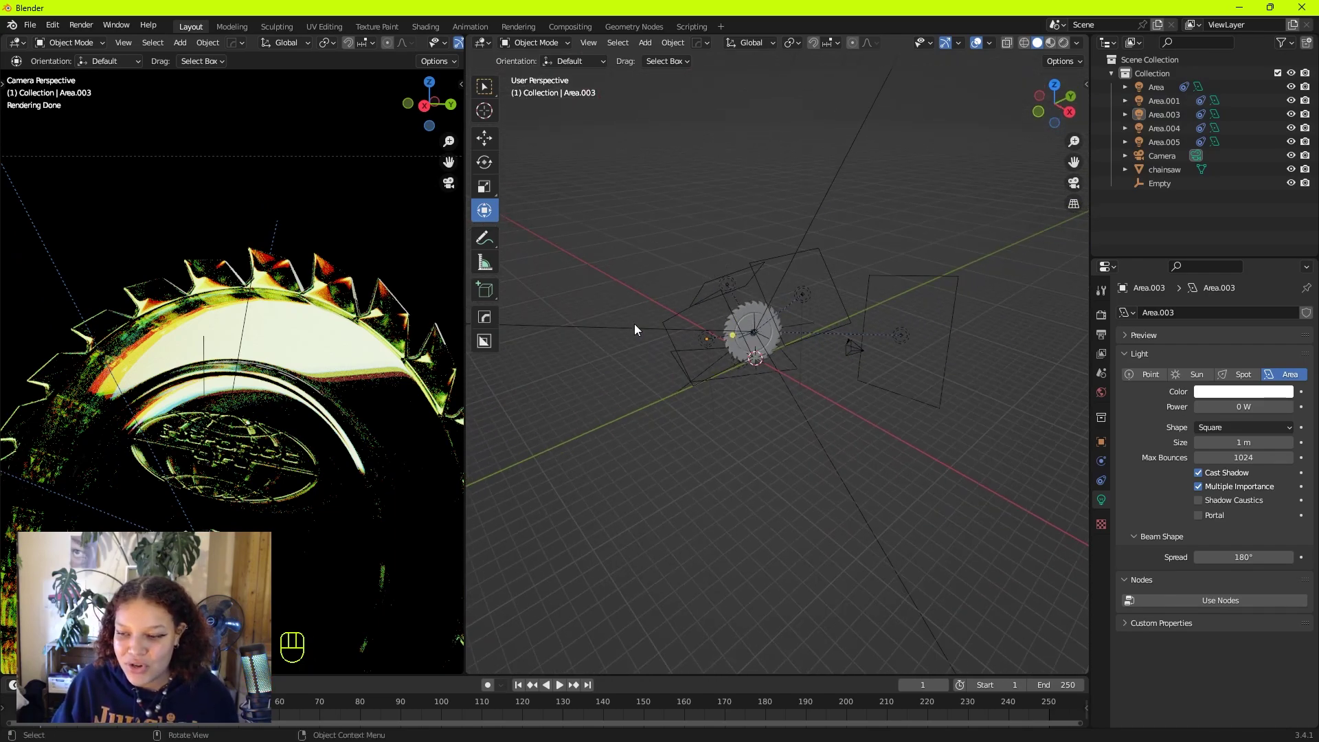
pyautogui.moveTo(290, 486); pyautogui.dragTo(323, 399, button='middle')
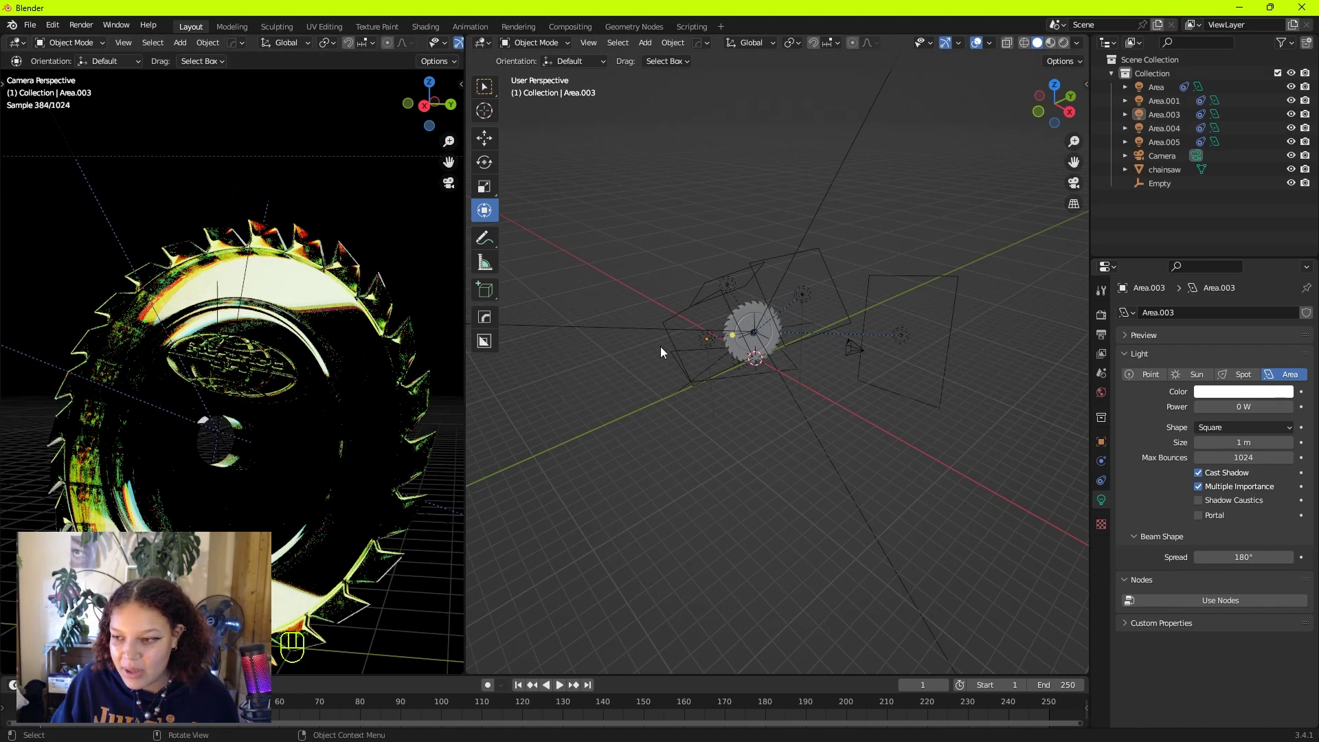
pyautogui.click(683, 345)
pyautogui.moveTo(683, 346); pyautogui.dragTo(743, 343, button='middle')
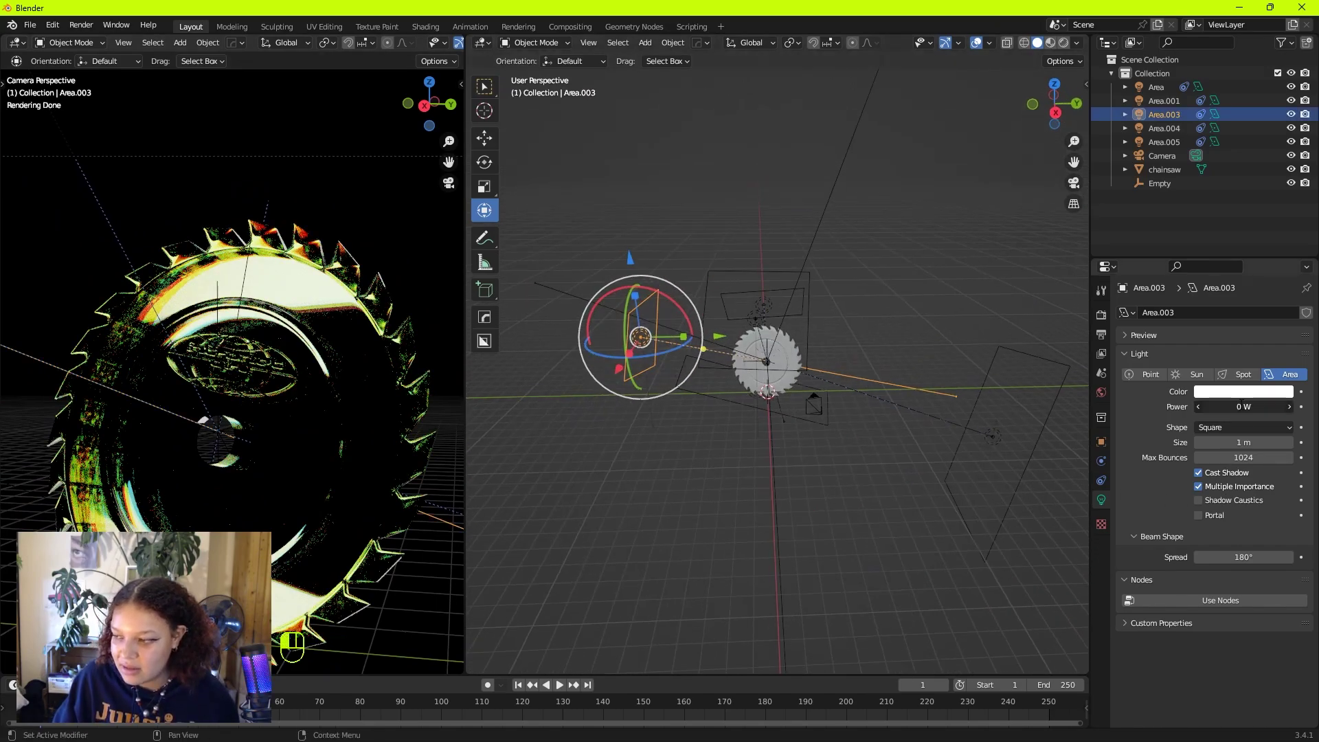
pyautogui.click(1241, 406)
pyautogui.write('250')
pyautogui.press('Return')
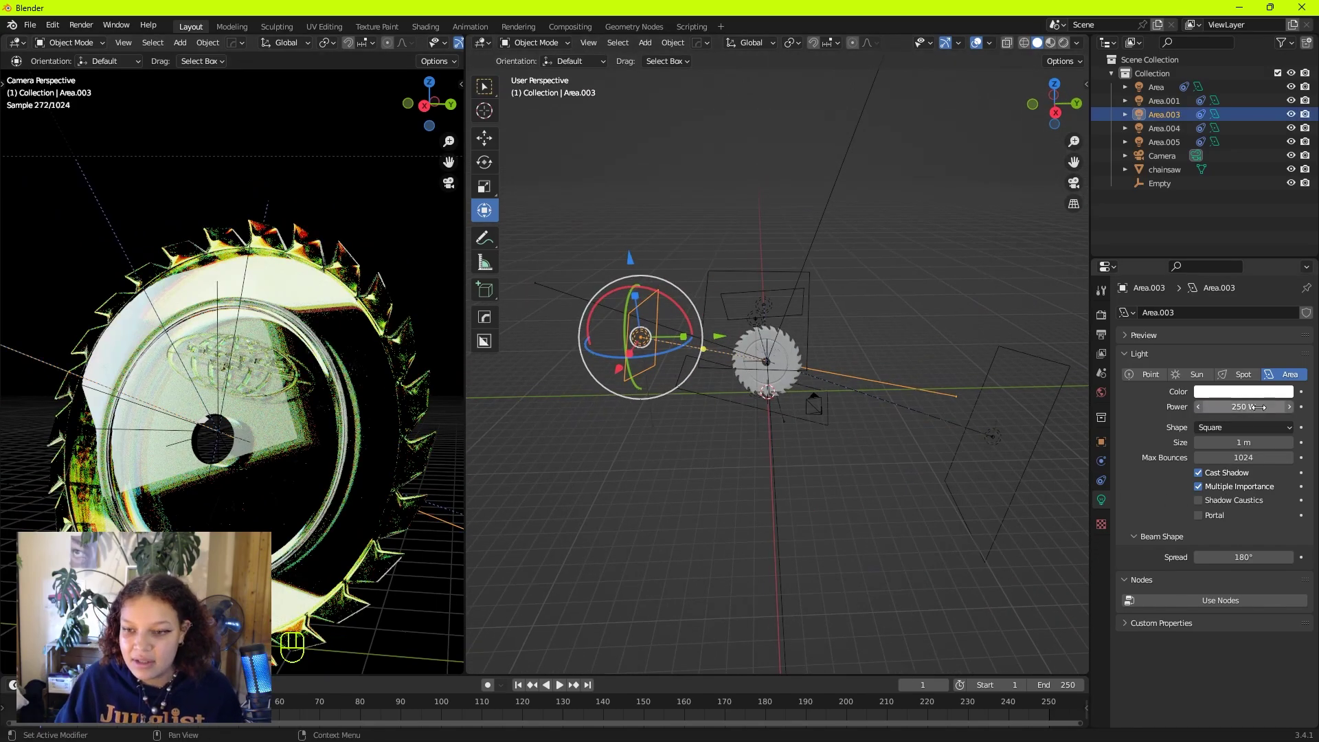
# Scale the Area.003 light up twice to make it much larger
pyautogui.scroll(3, 762, 372)
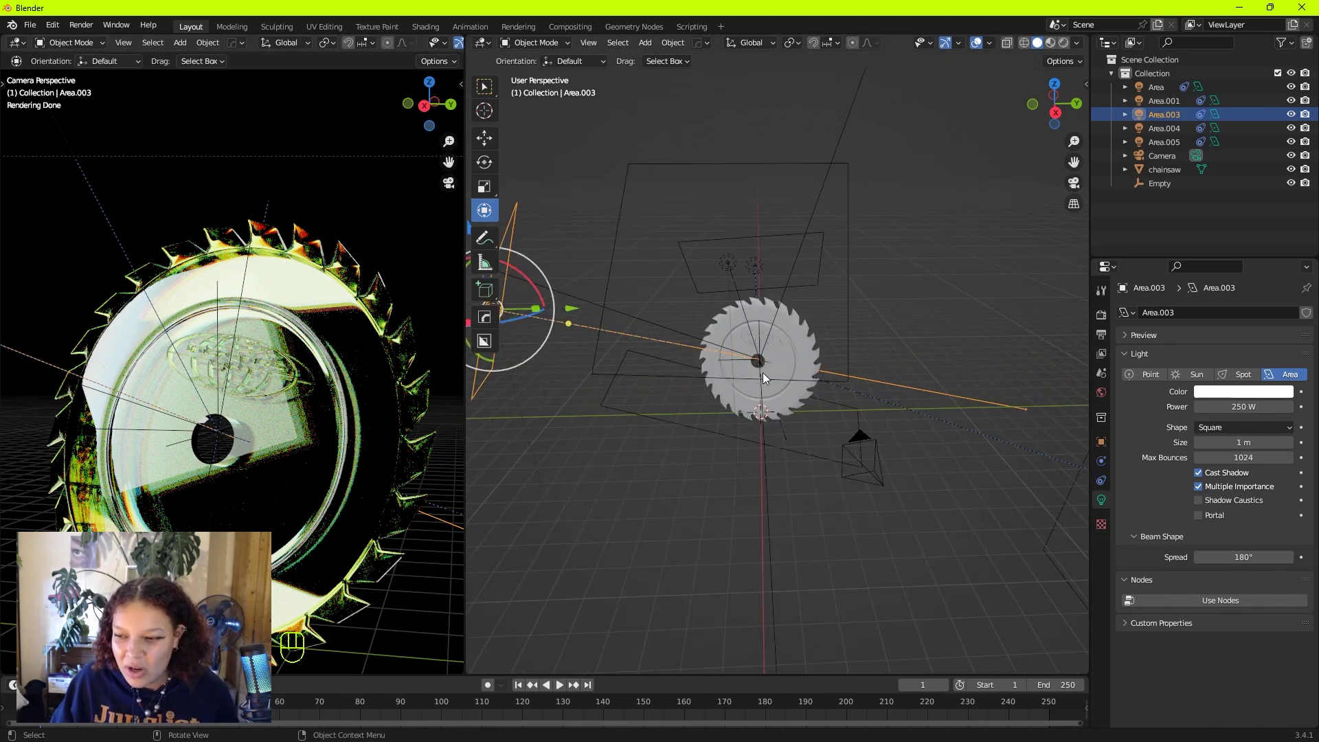
pyautogui.scroll(-3, 763, 372)
pyautogui.moveTo(763, 373); pyautogui.dragTo(837, 384, button='middle')
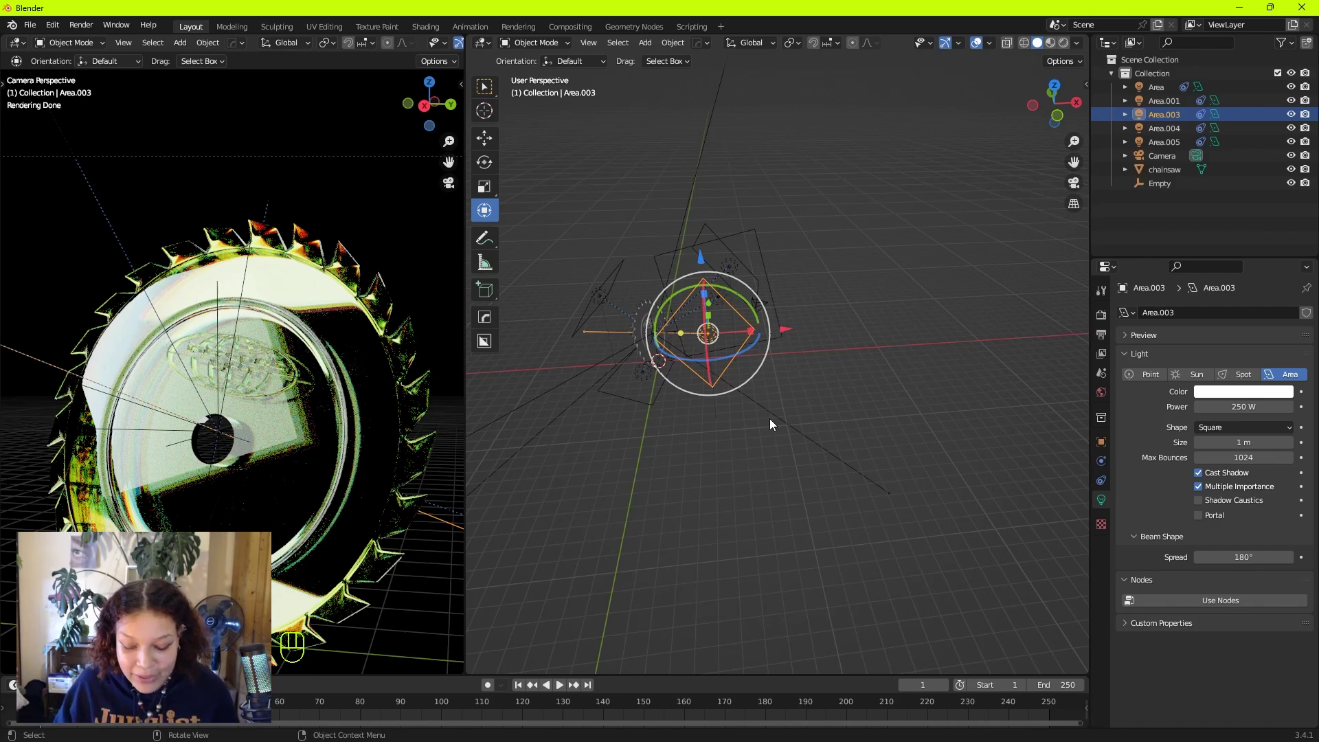
pyautogui.press('s')
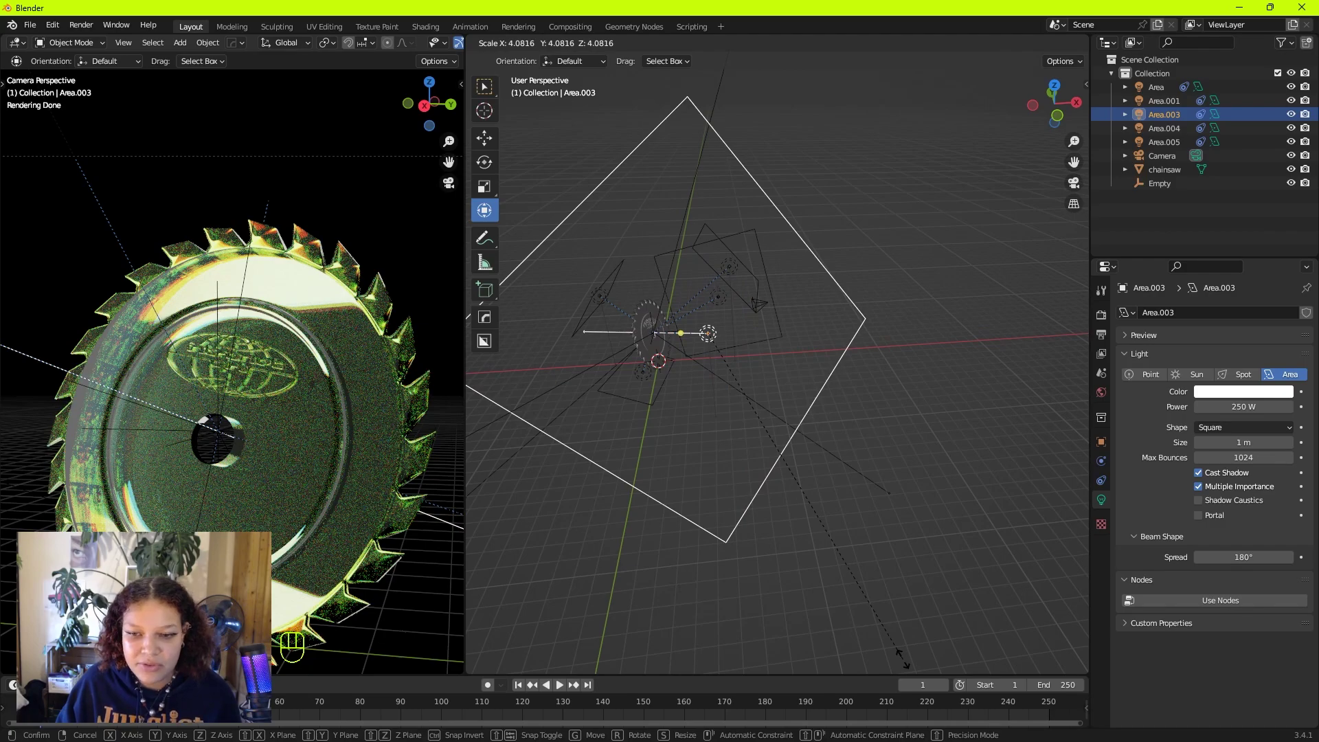
pyautogui.click(901, 657)
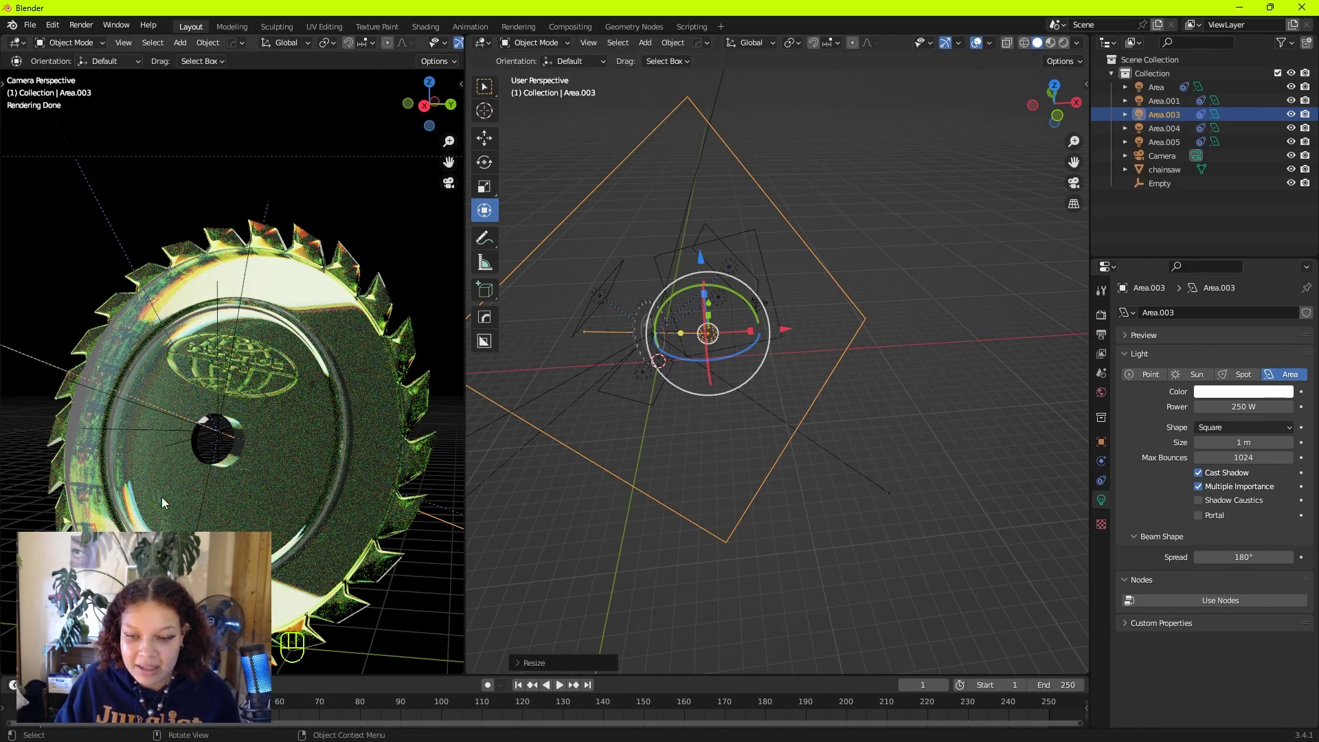
pyautogui.press('s')
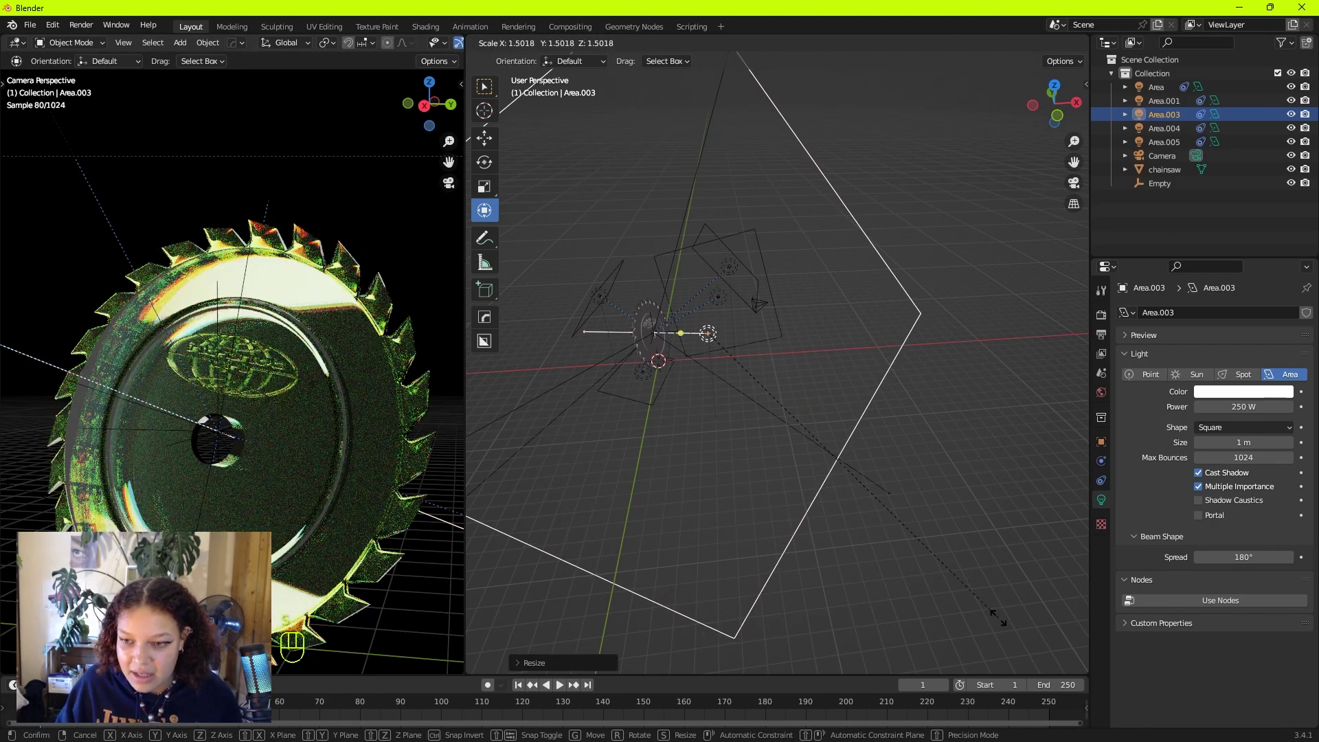
pyautogui.click(610, 435)
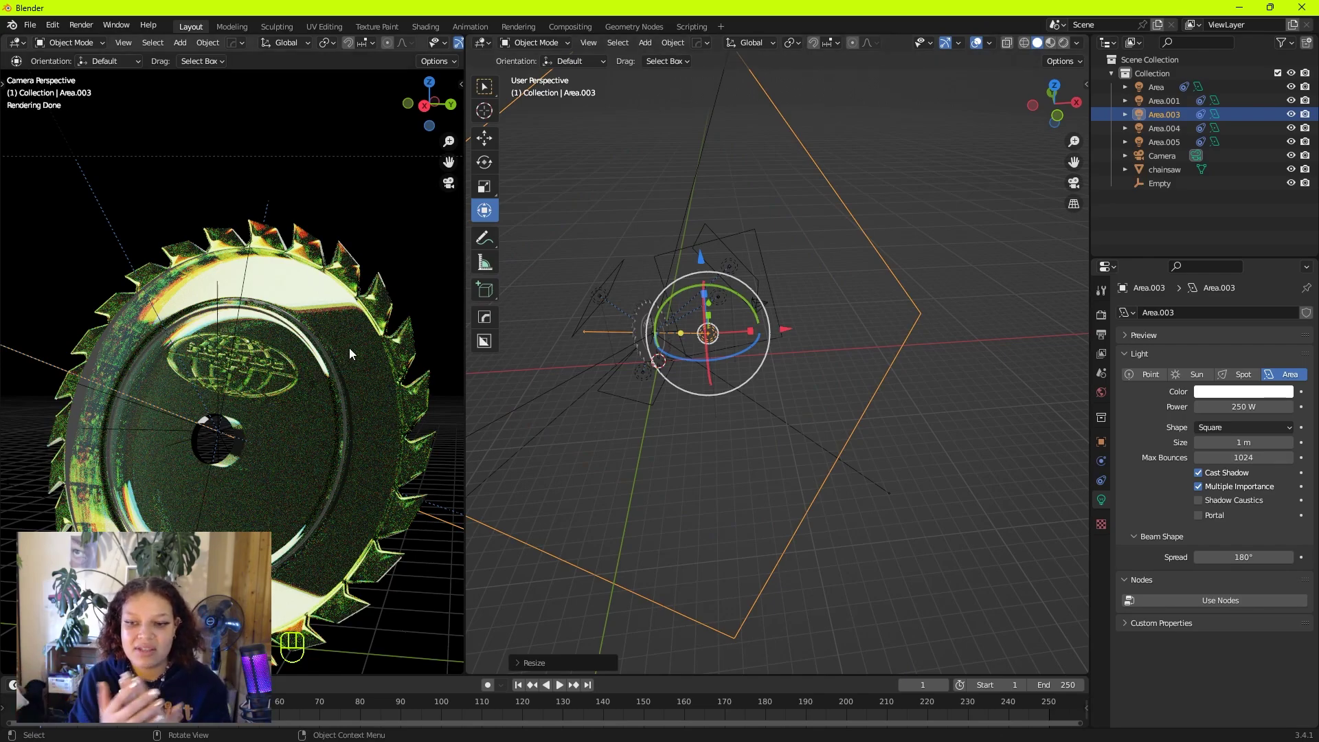
# Hide the Area.003 light and orbit the scene
pyautogui.press('h')
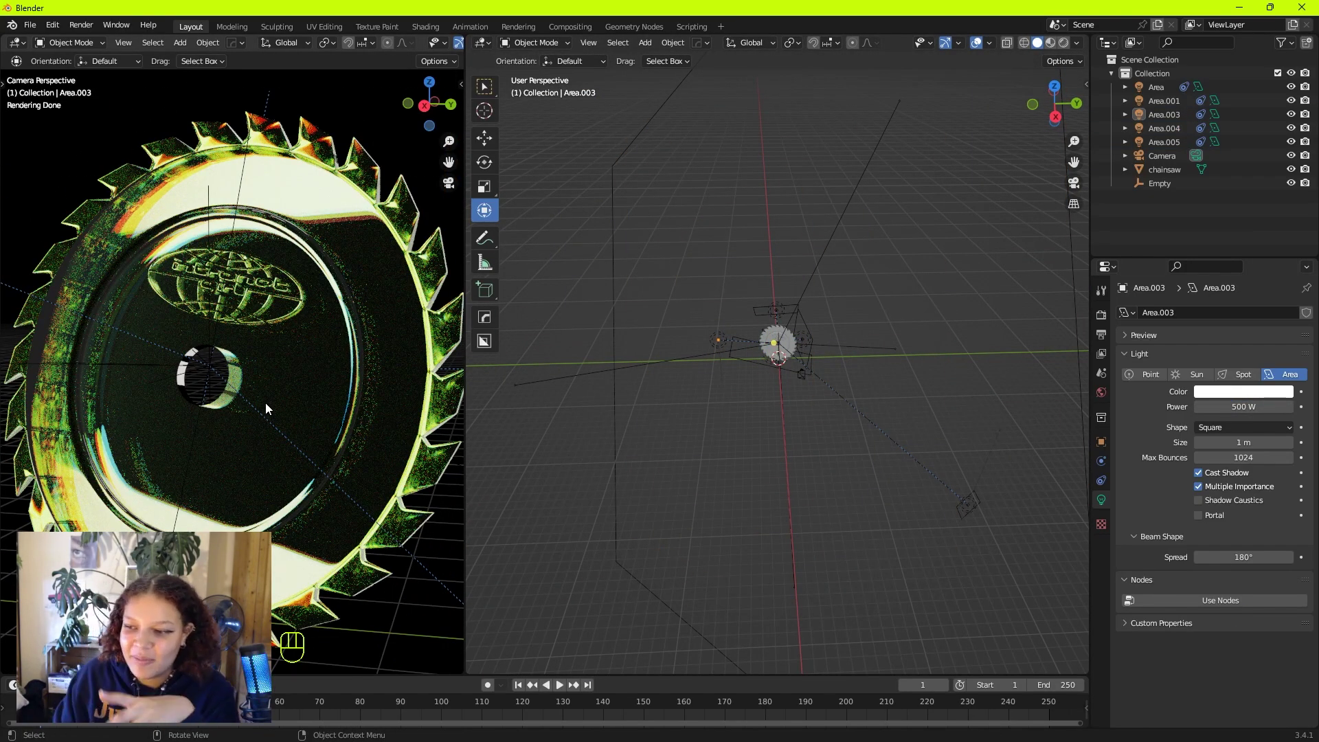
pyautogui.scroll(-3, 687, 329)
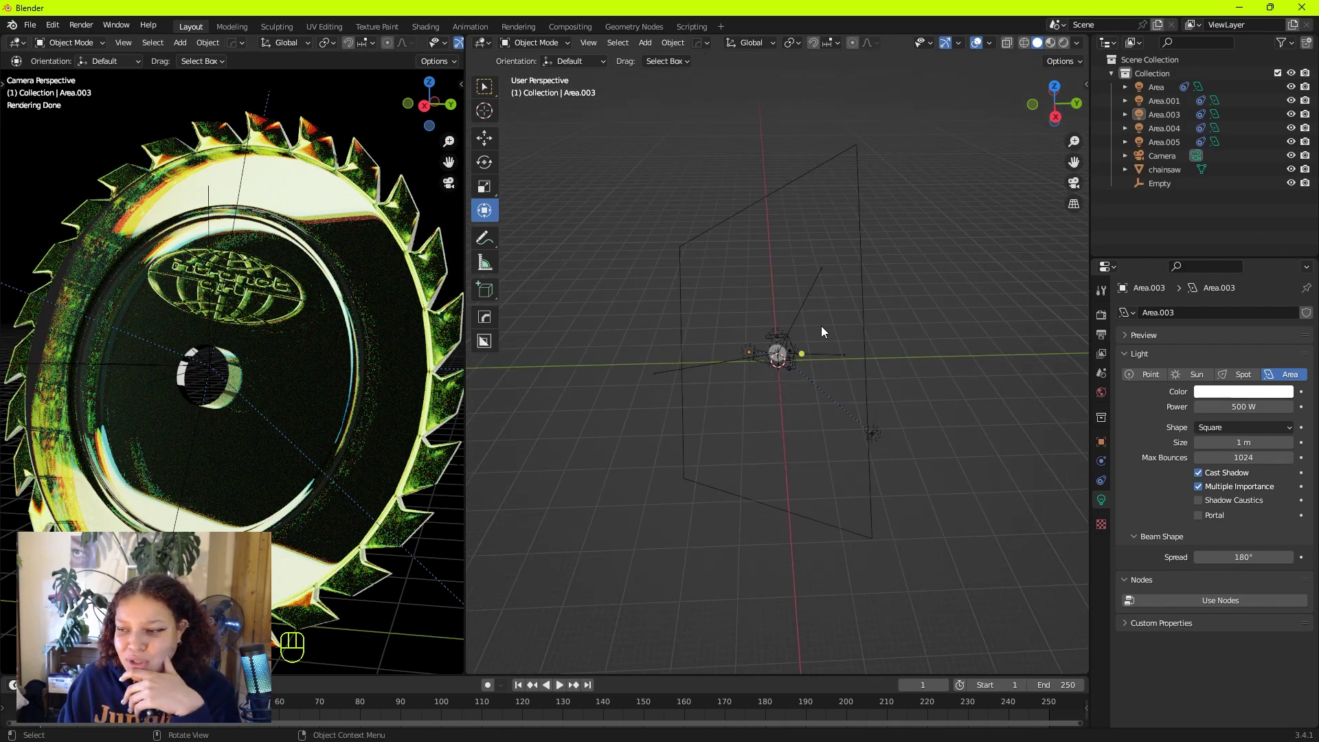
pyautogui.moveTo(823, 332); pyautogui.dragTo(834, 392, button='middle')
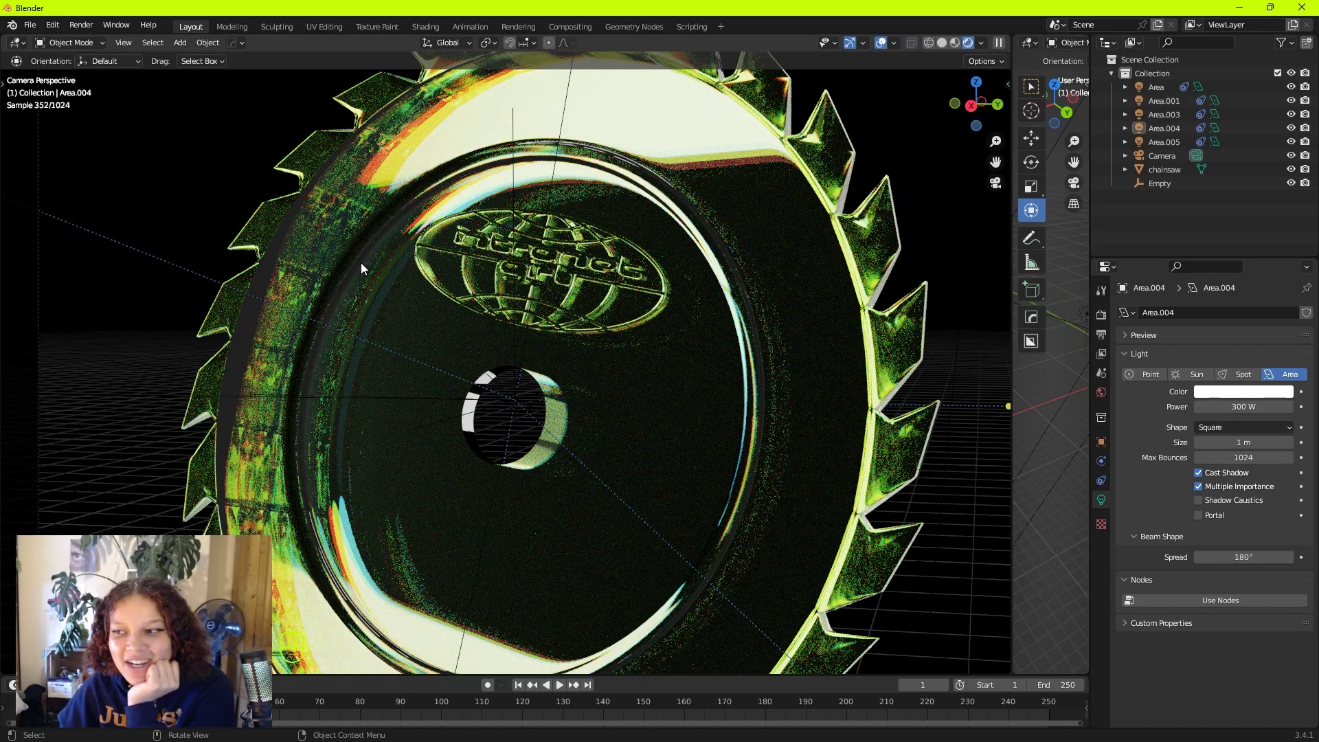
# Zoom in and out, then leave camera view to see the saw from afar
pyautogui.scroll(-2, 363, 264)
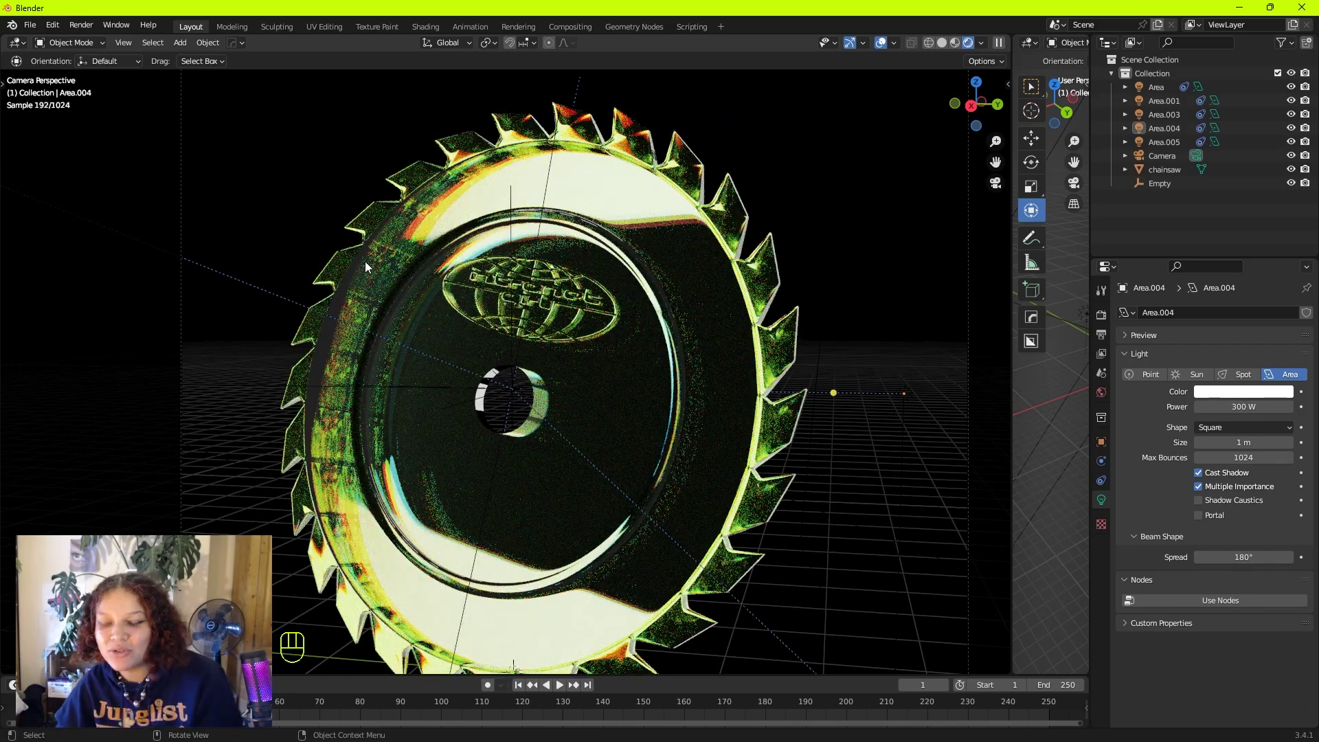
pyautogui.scroll(4, 369, 258)
pyautogui.scroll(-3, 426, 277)
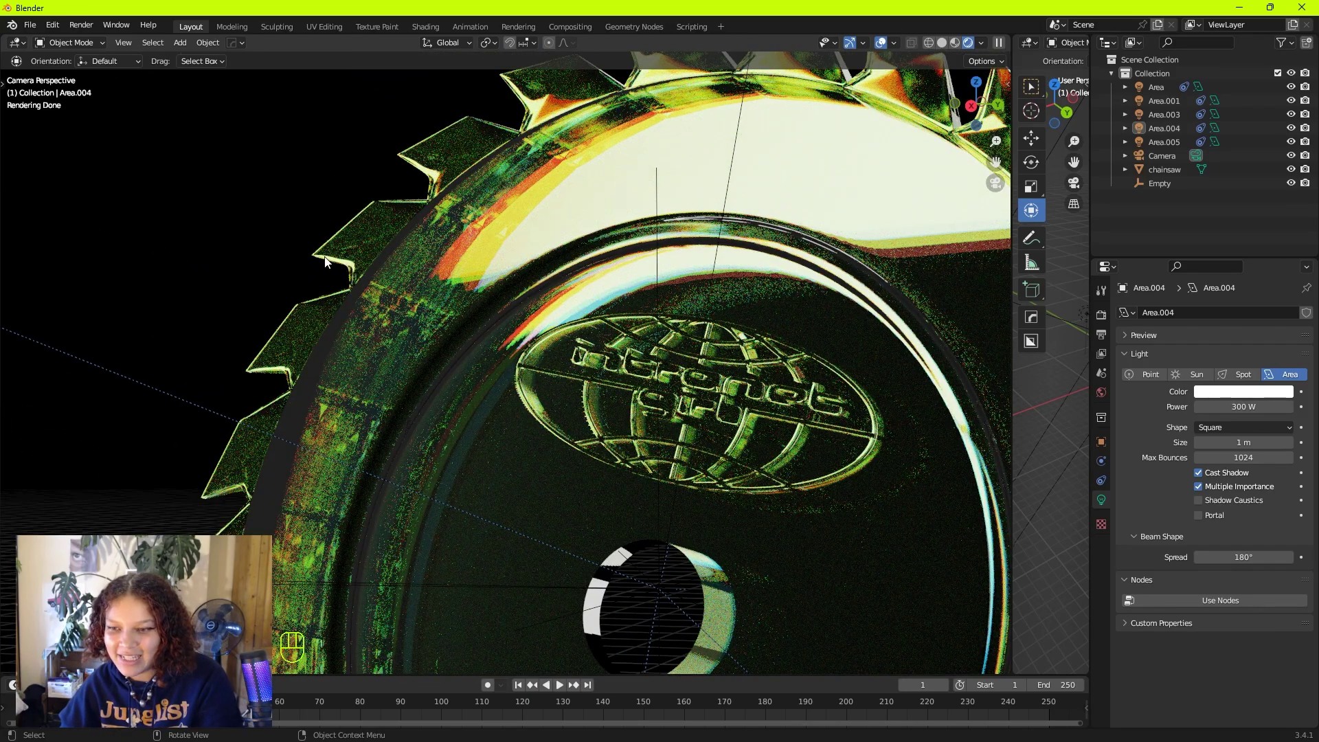
pyautogui.scroll(2, 435, 333)
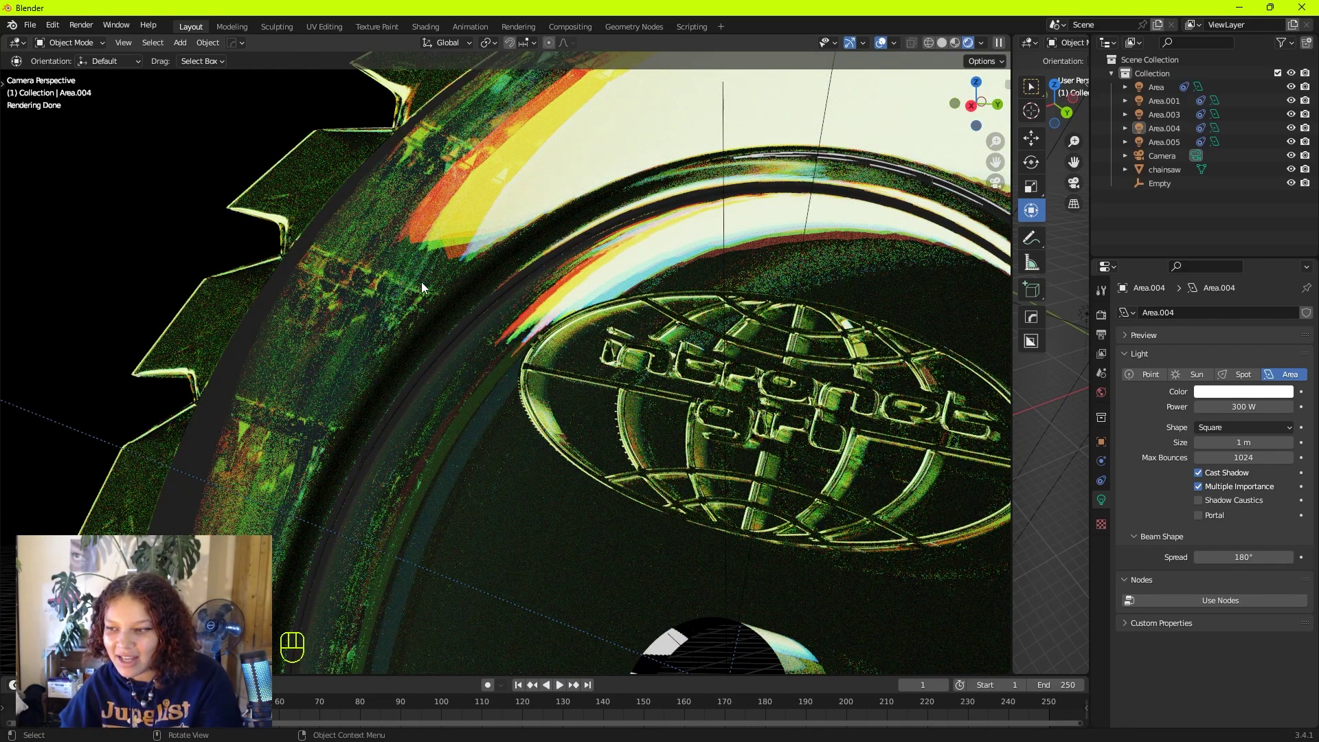
pyautogui.scroll(-2, 420, 282)
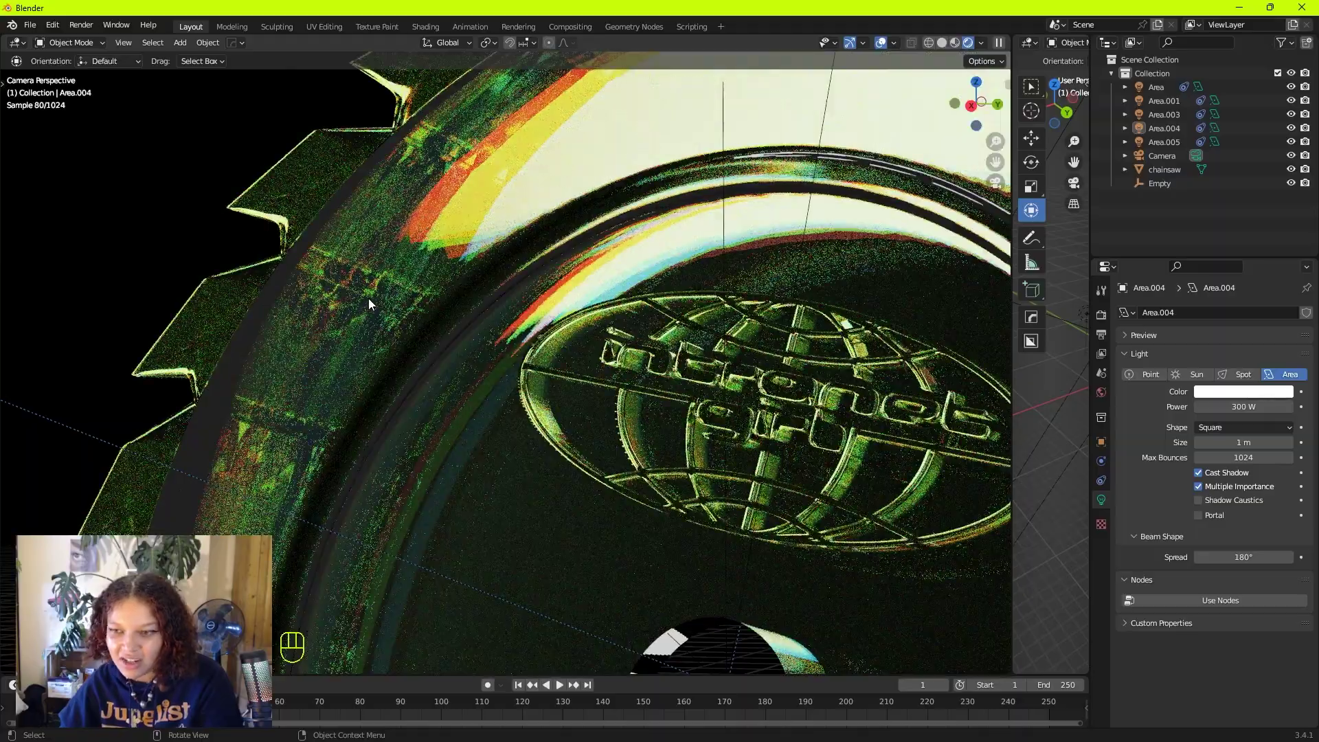
pyautogui.moveTo(368, 298); pyautogui.dragTo(428, 385, button='middle')
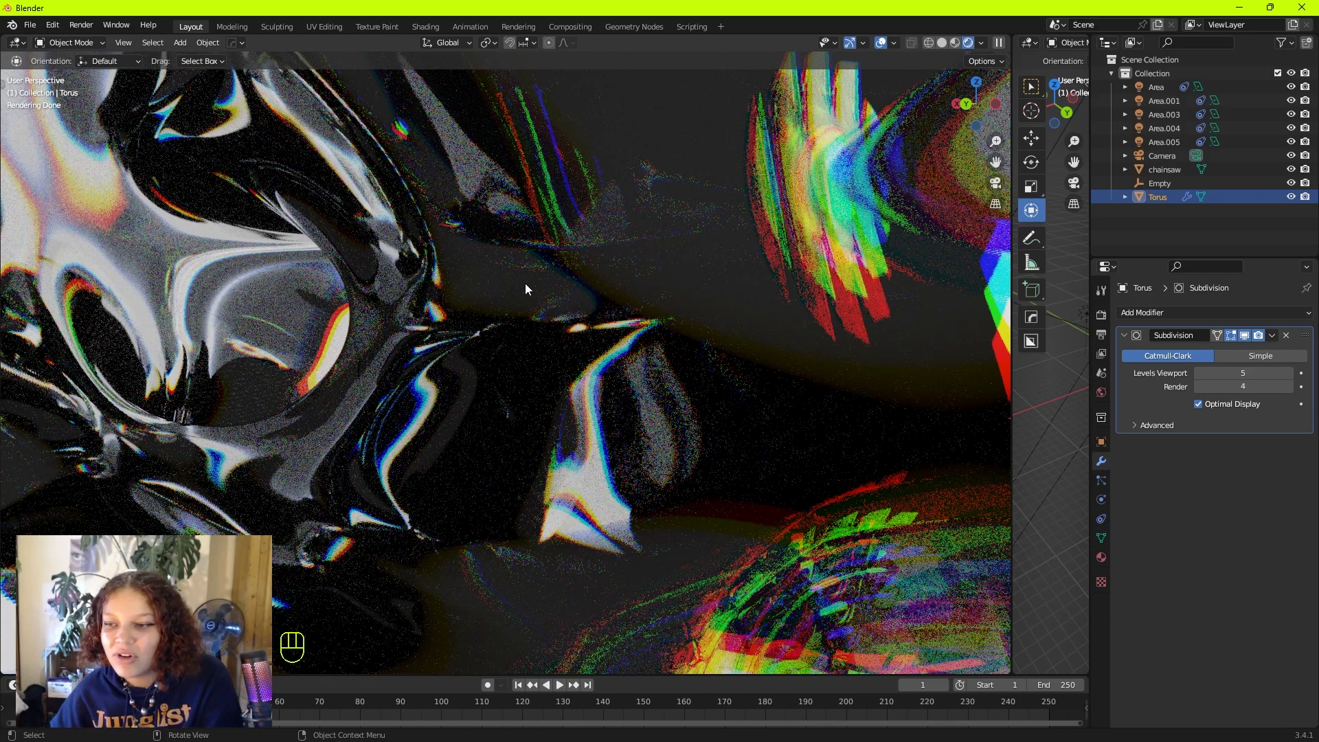
# Orbit the rendered view around the torus
pyautogui.scroll(-1, 262, 313)
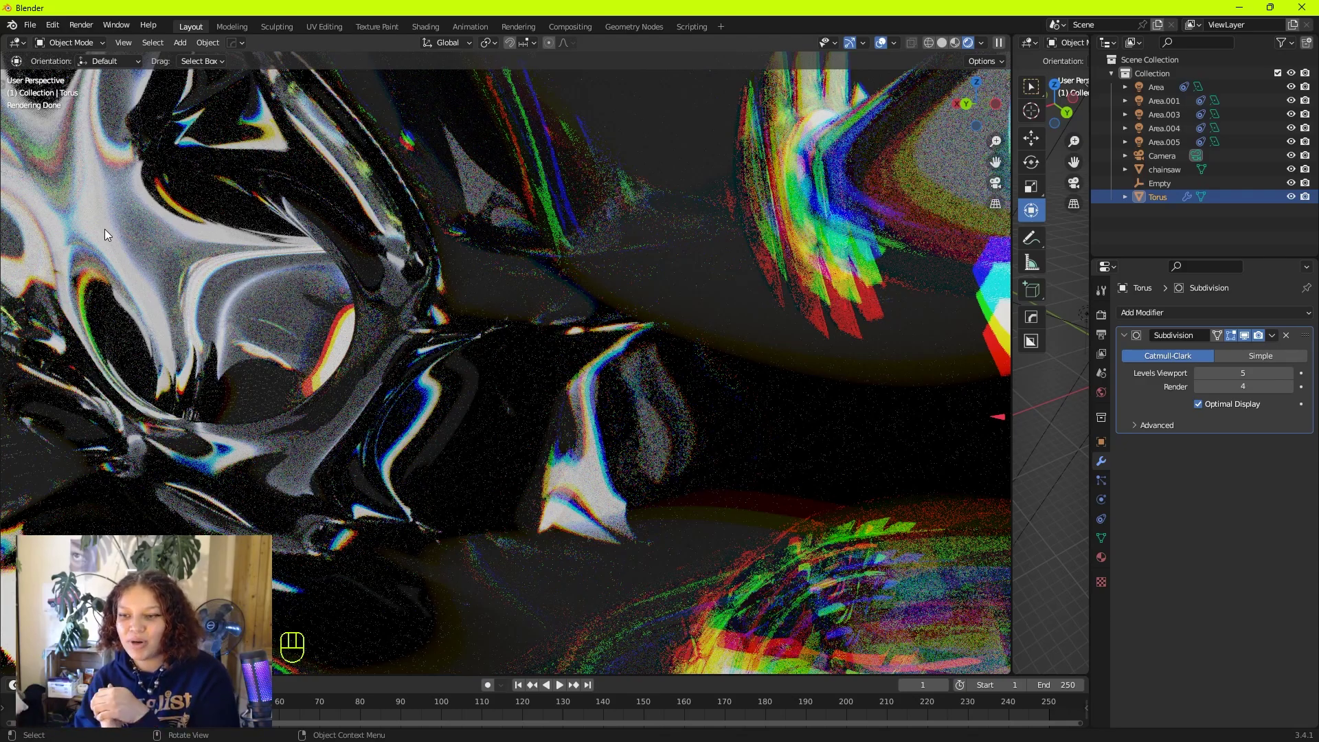
pyautogui.moveTo(104, 228); pyautogui.dragTo(394, 298, button='middle')
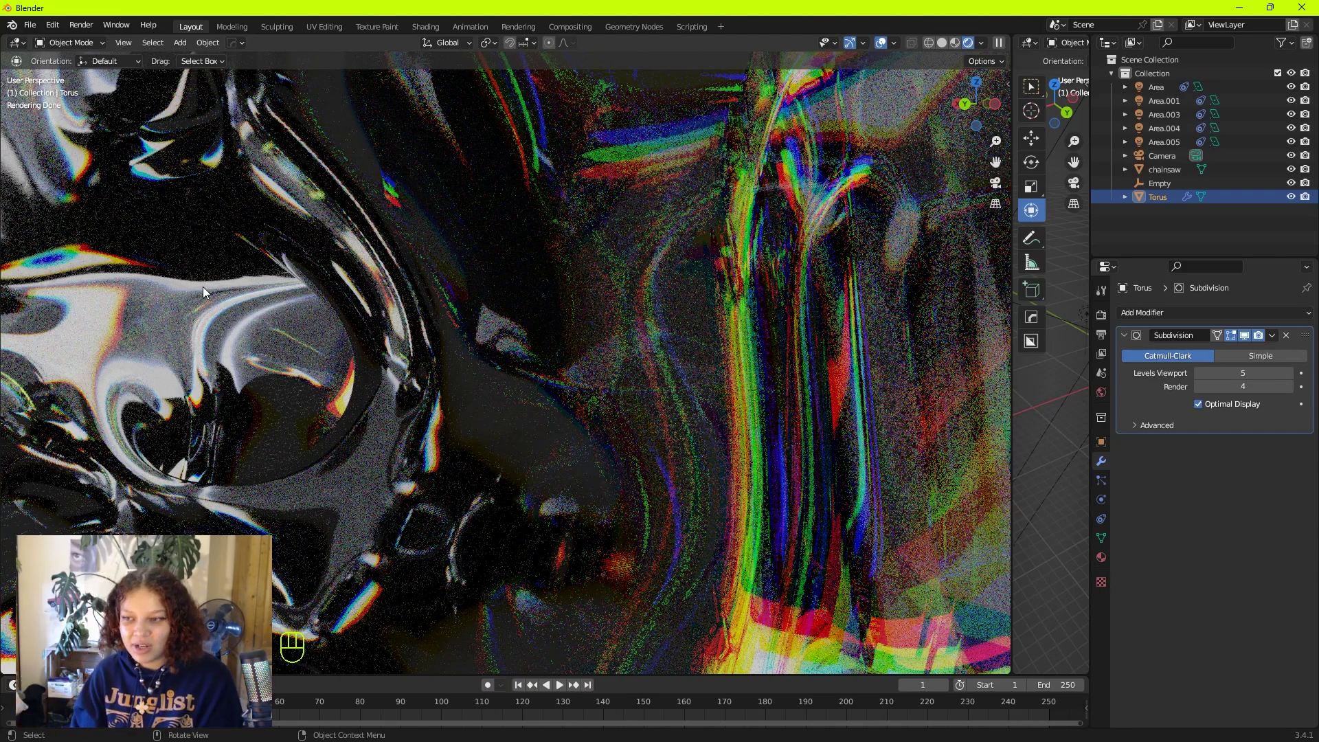
pyautogui.moveTo(270, 288); pyautogui.dragTo(229, 336, button='middle')
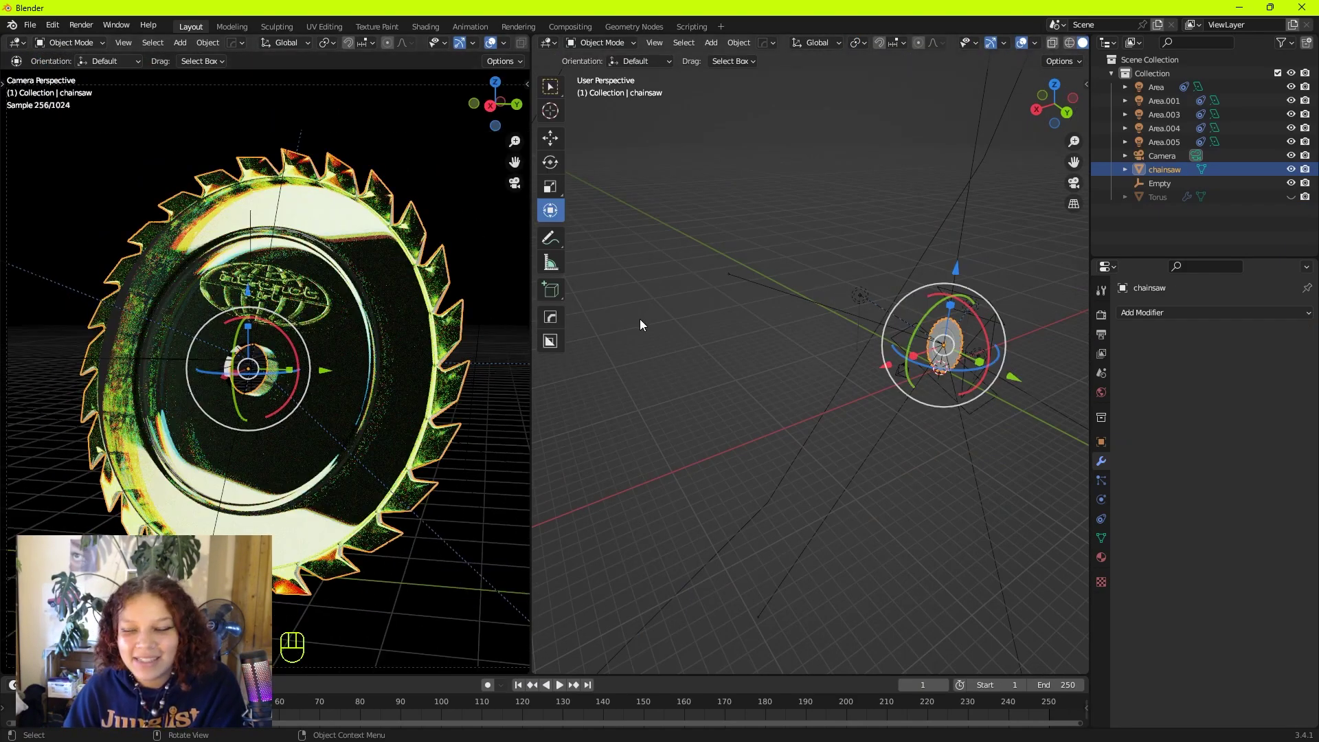
# Play the saw's spinning animation, then launch the final F12 render
pyautogui.moveTo(640, 319); pyautogui.dragTo(790, 332, button='middle')
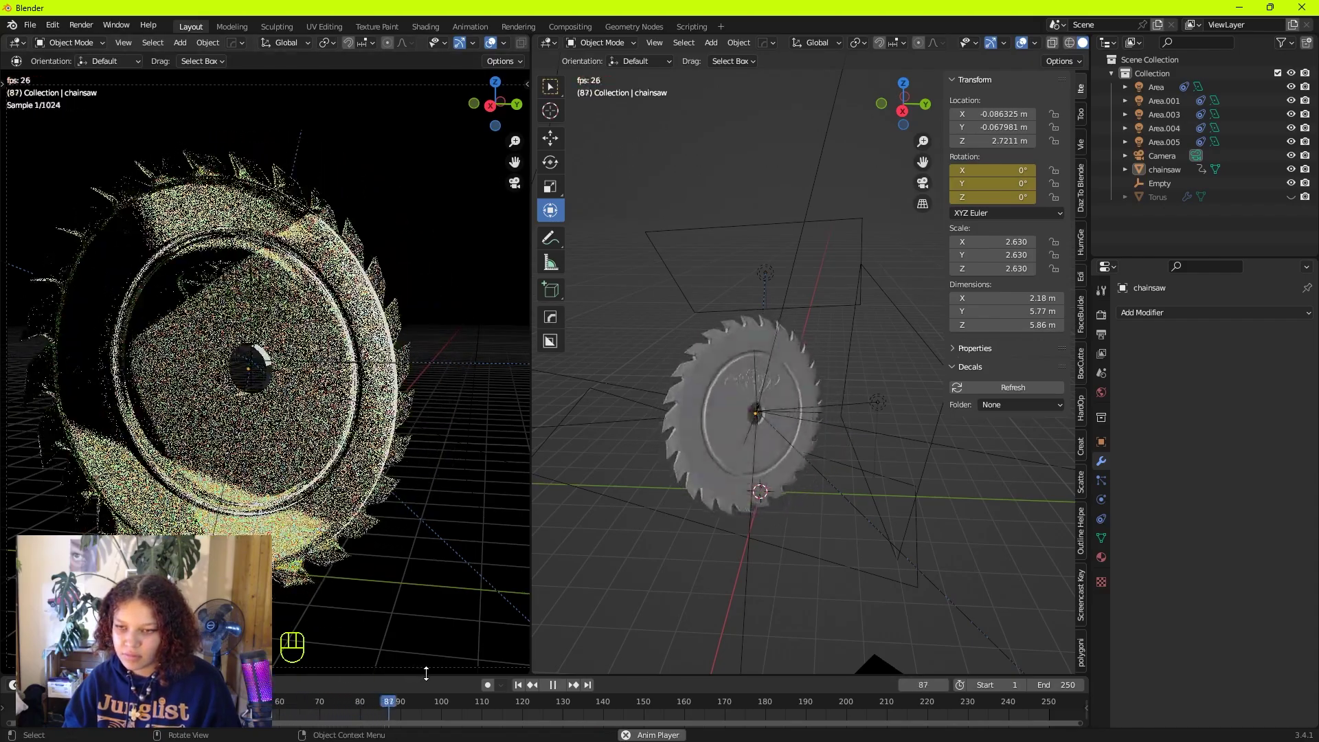
pyautogui.press('space')
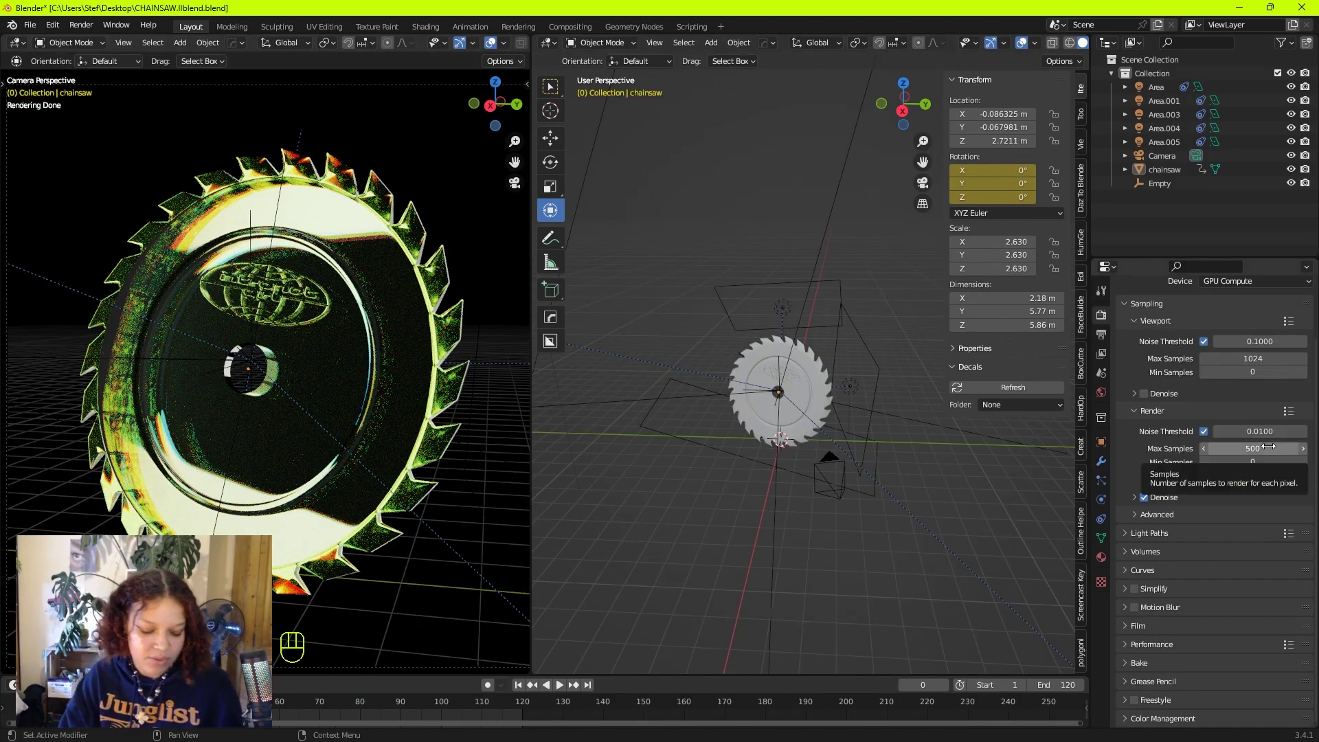
pyautogui.press('F12')
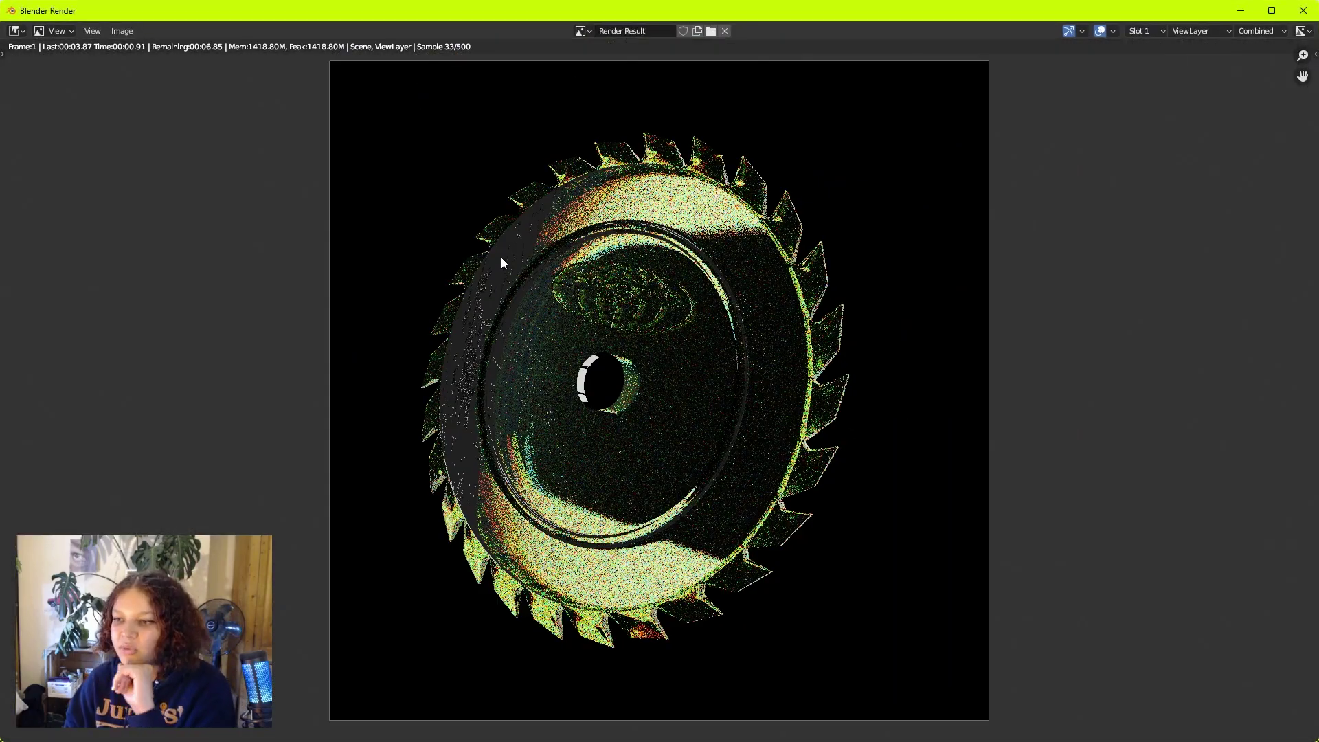
# Zoom the render view in and out on the glass saw blade as it progresses toward 500 samples
pyautogui.scroll(1, 518, 241)
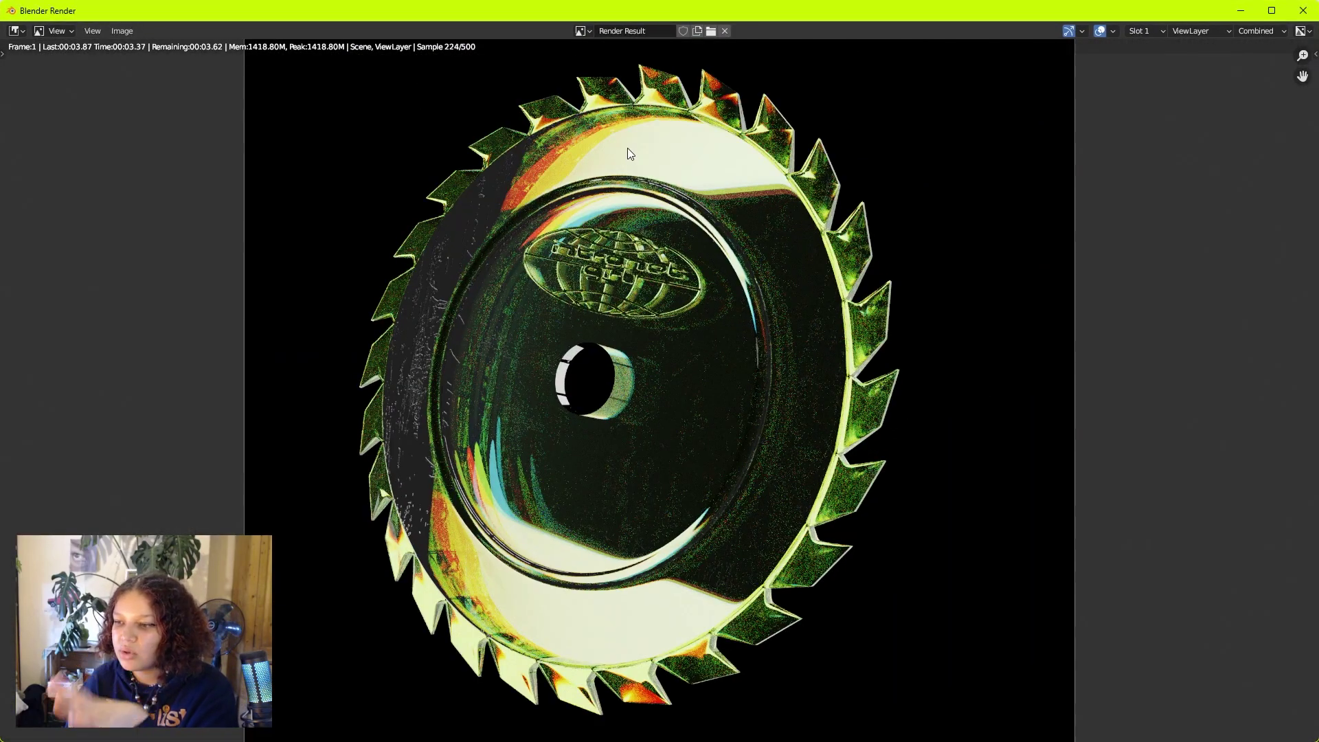
pyautogui.scroll(2, 570, 218)
pyautogui.scroll(-2, 571, 218)
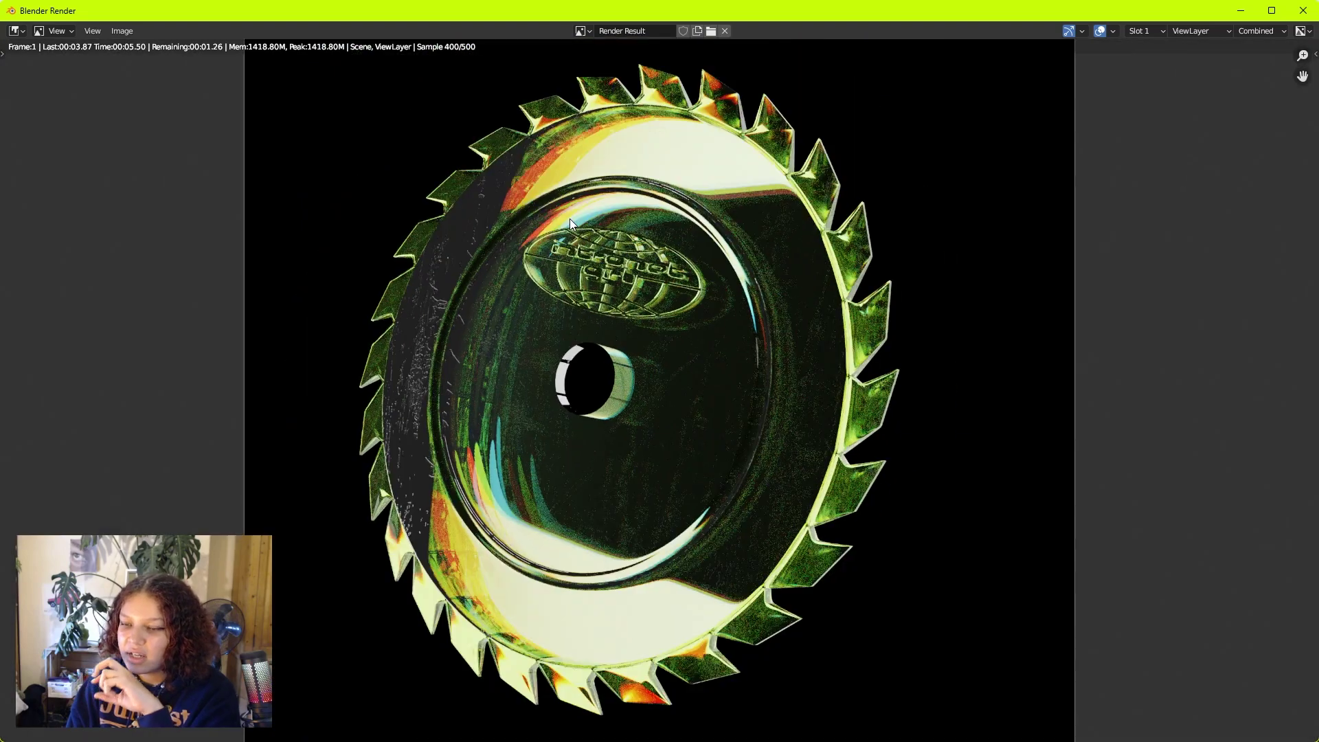